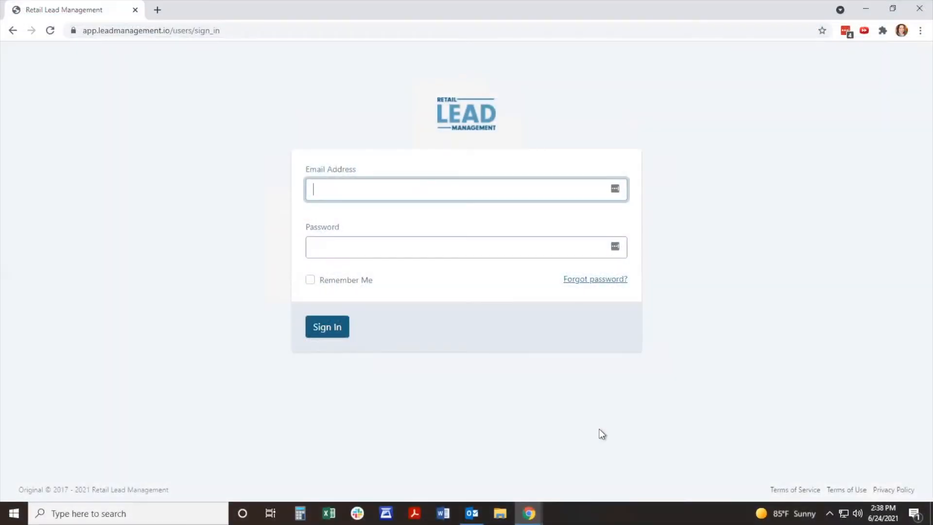
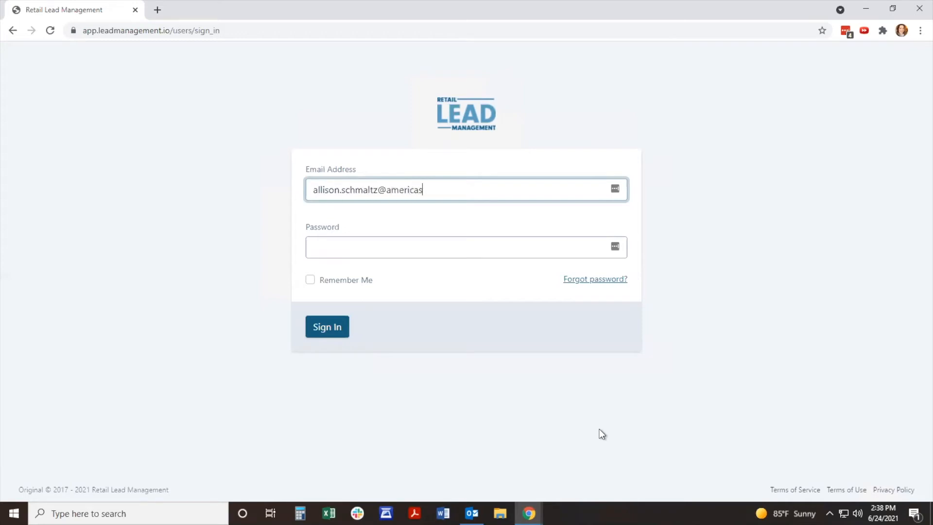
Step: Sign in to Retail Lead Management with the account's e-mail address and password
key("Tab")
type("••••••••••")
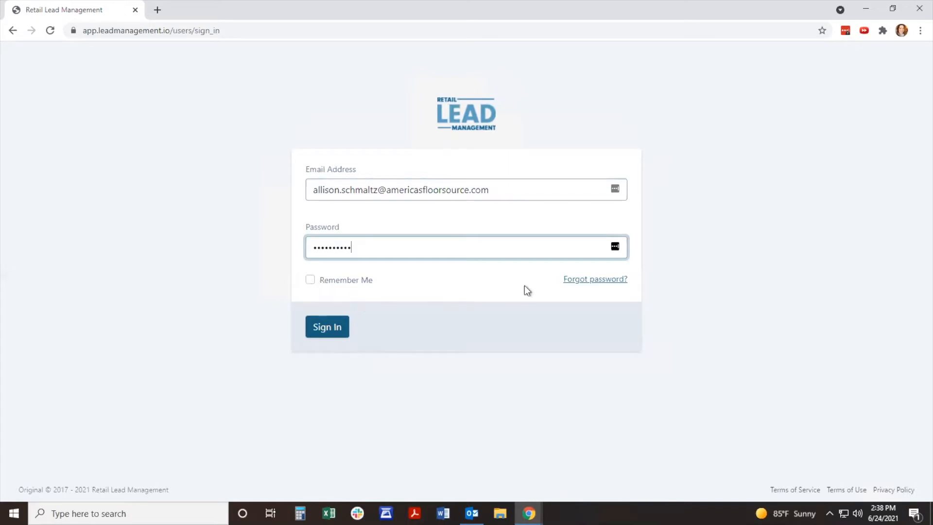
left_click(316, 329)
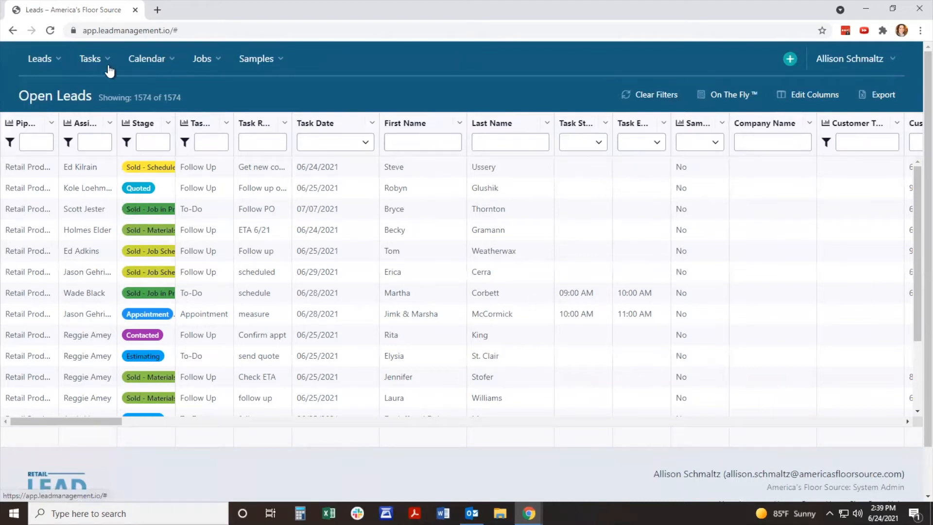
Step: Examine the options offered for leads, tasks and samples, and the kinds of records that can be created
left_click(58, 62)
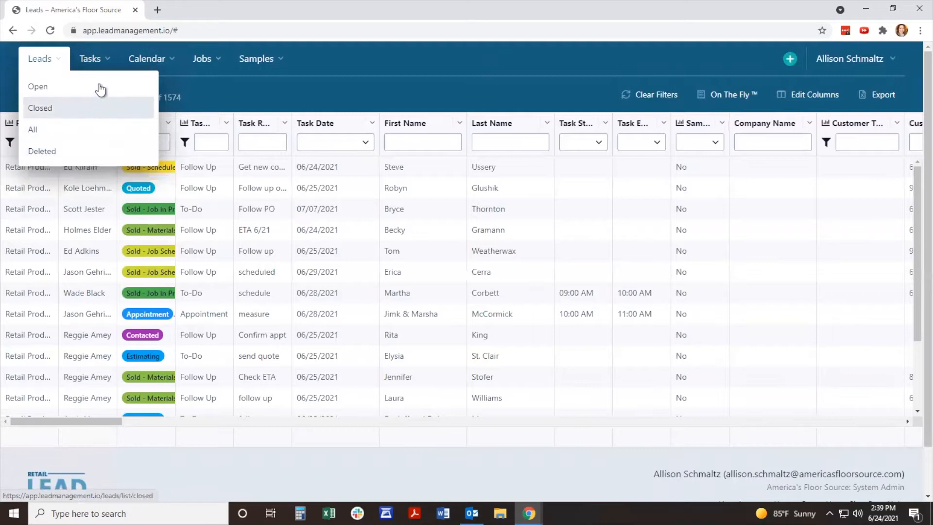
left_click(107, 61)
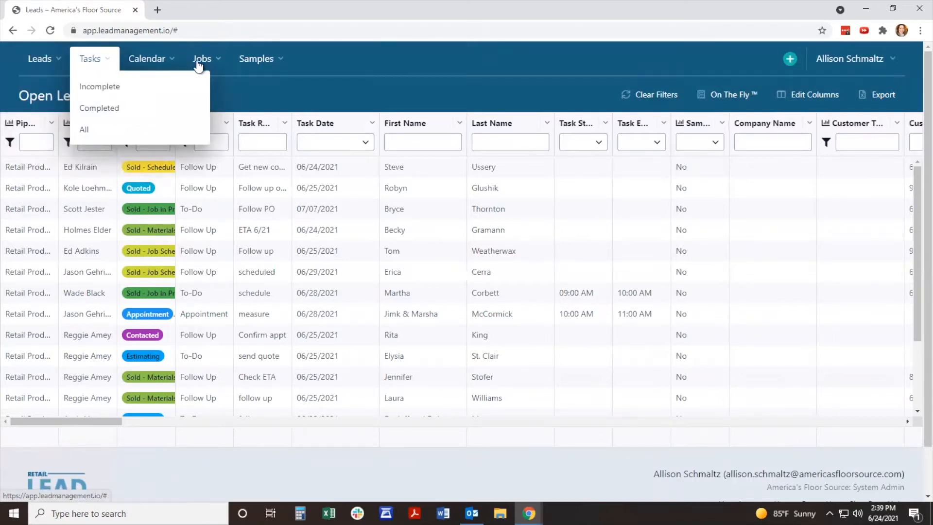
left_click(257, 59)
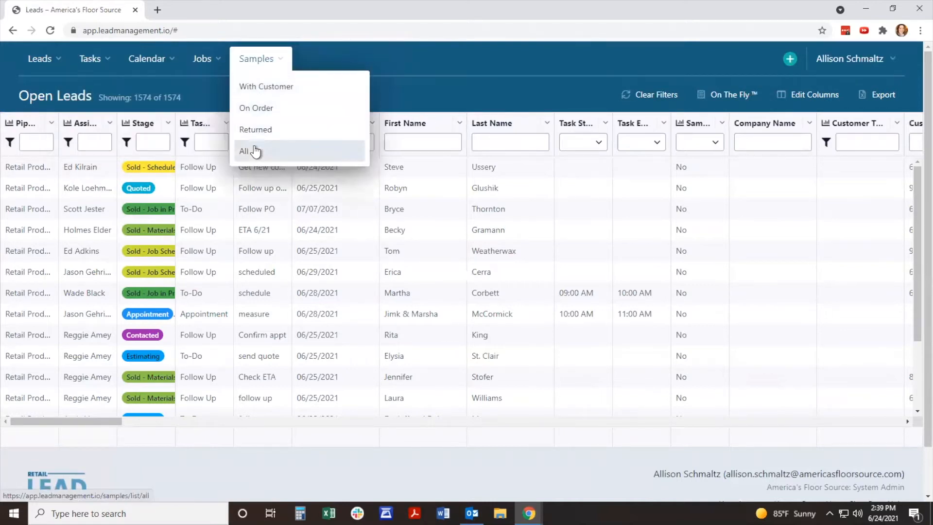
left_click(534, 78)
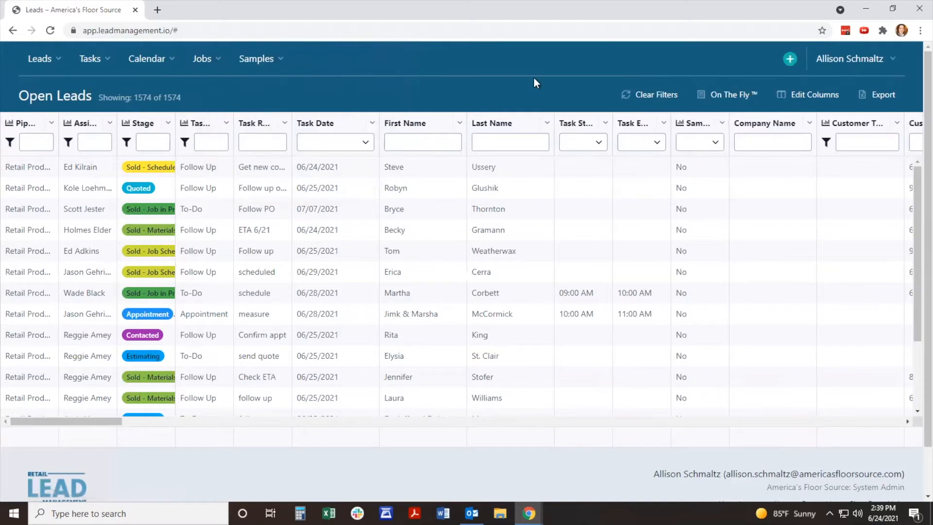
left_click(791, 61)
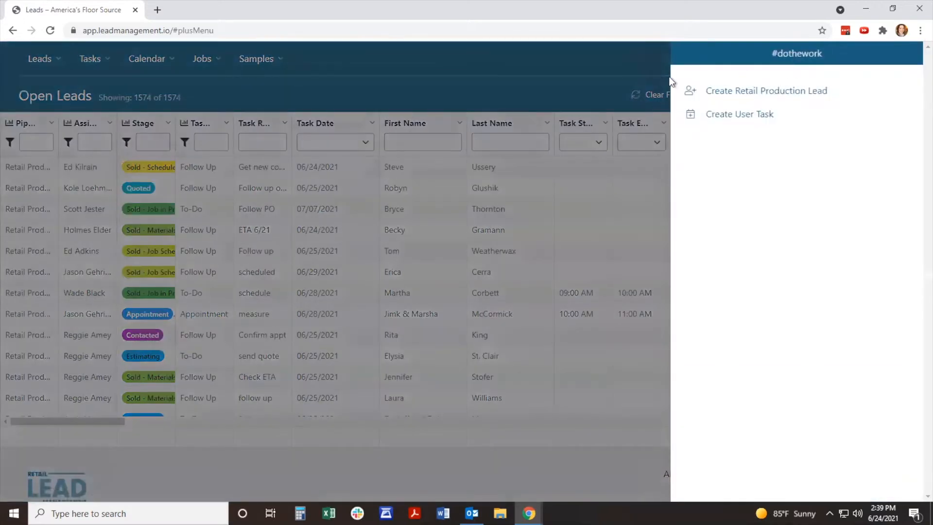
left_click(653, 64)
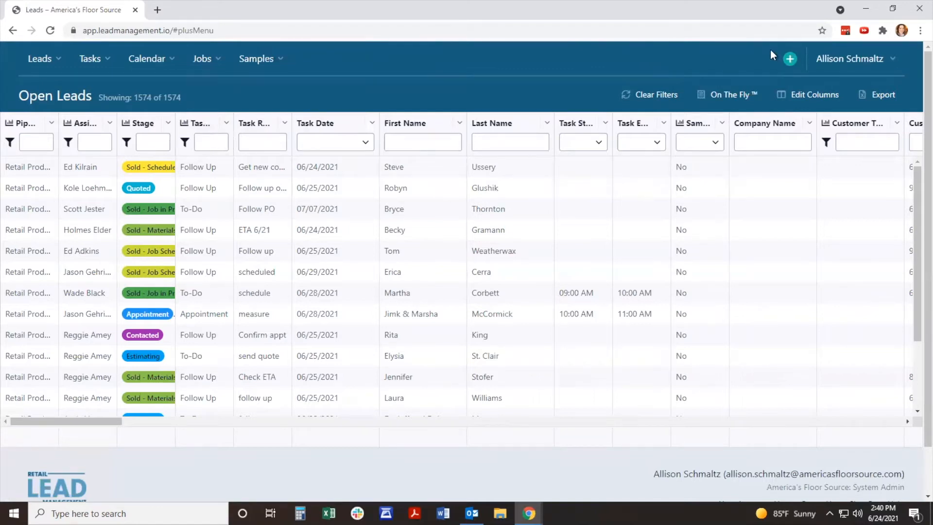
Step: Examine the account options, the footer links and the list of open leads
left_click(895, 63)
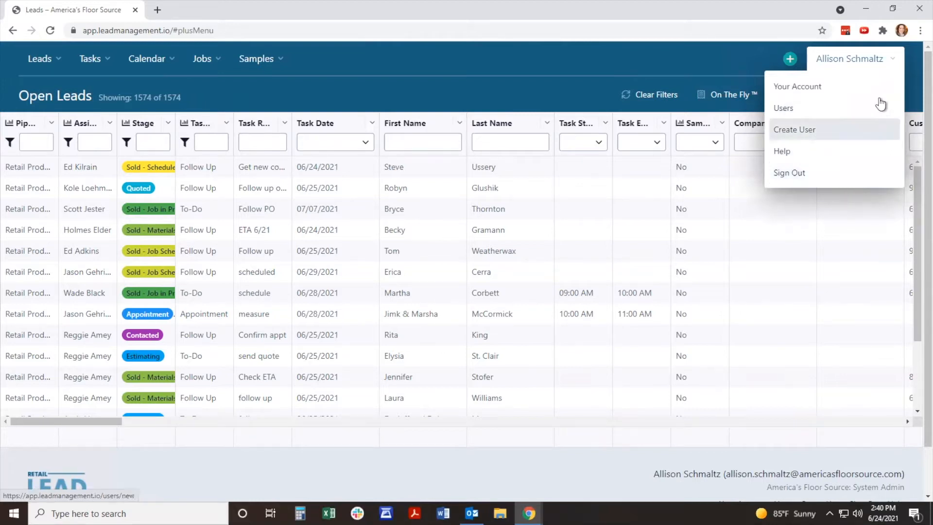
scroll(854, 273, "down", 1)
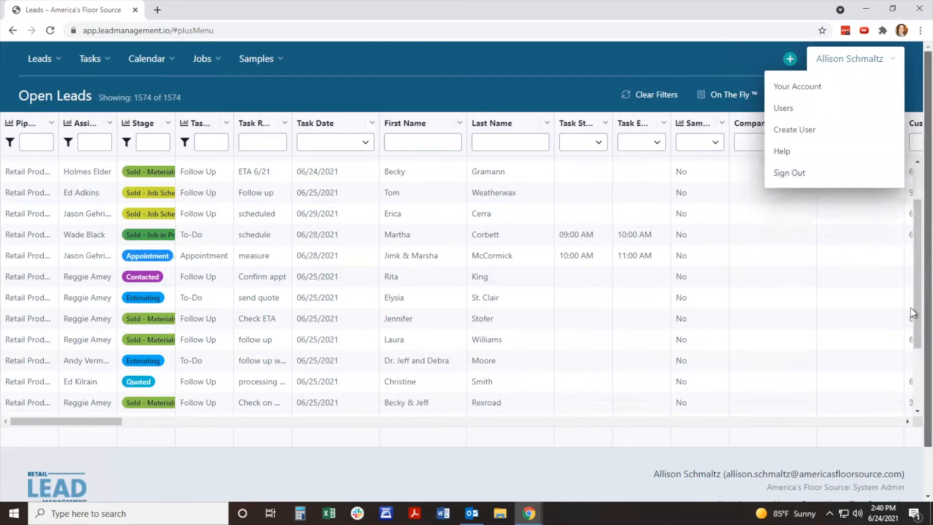
scroll(911, 303, "down", 1)
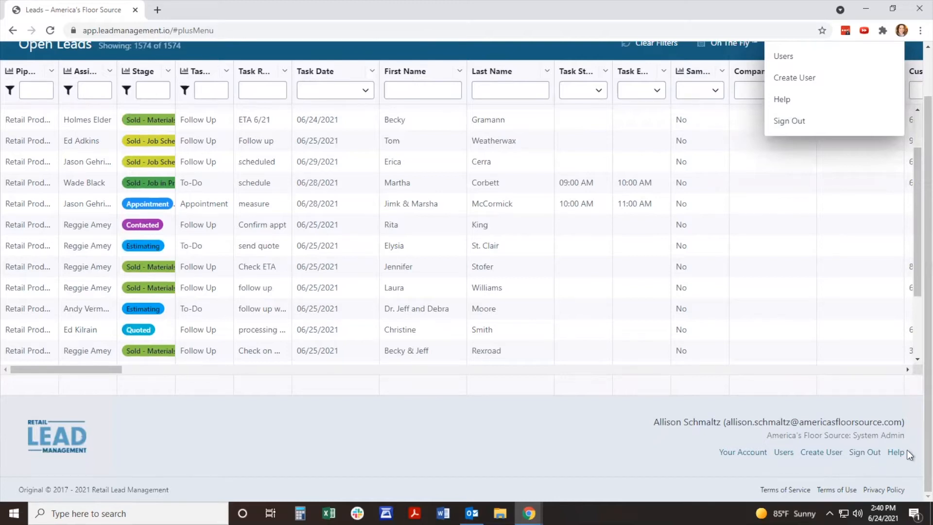
scroll(907, 450, "up", 1)
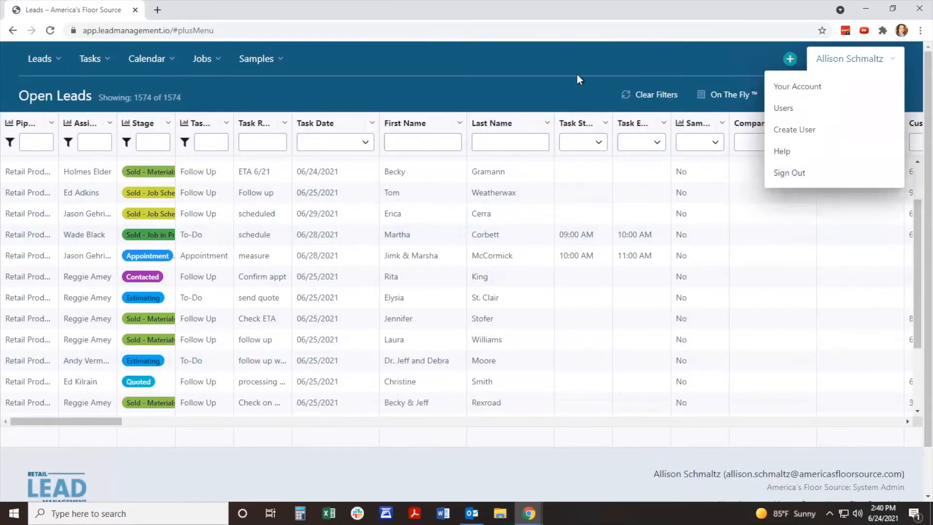
left_click(570, 57)
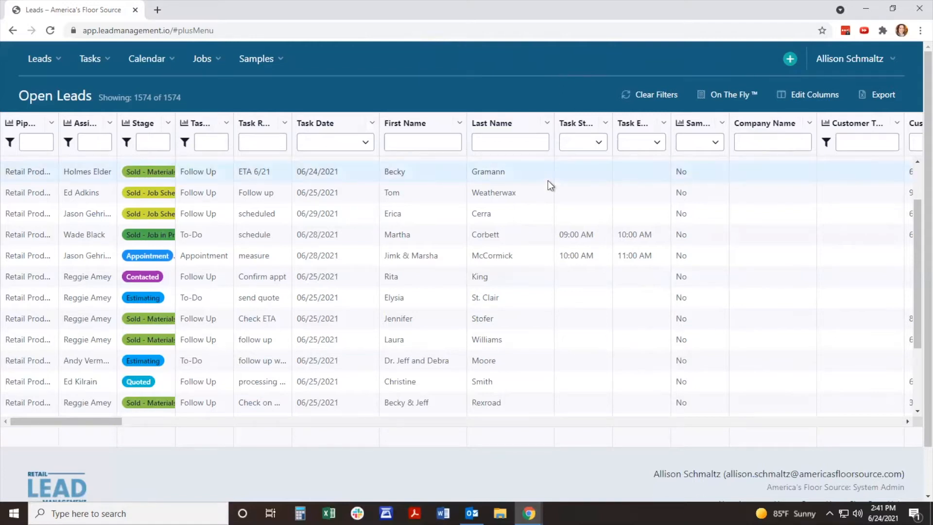
scroll(550, 182, "down", 1)
scroll(550, 182, "down", 2)
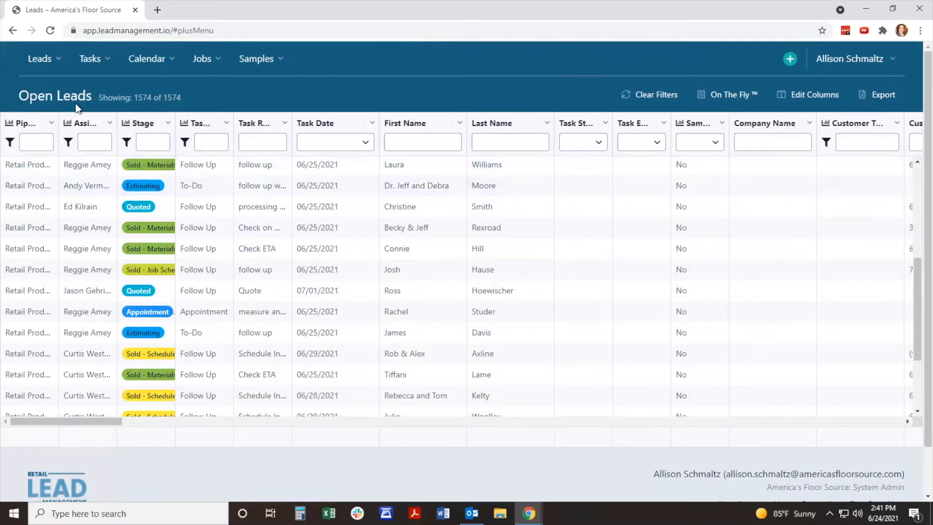
scroll(309, 392, "up", 4)
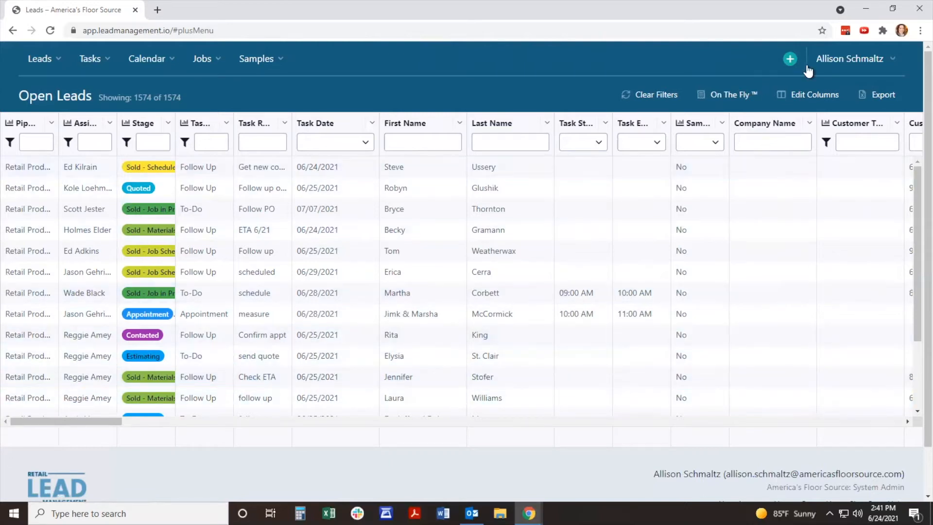
Step: Start a new retail production lead and enter the customer's first name, last name and e-mail address
left_click(791, 58)
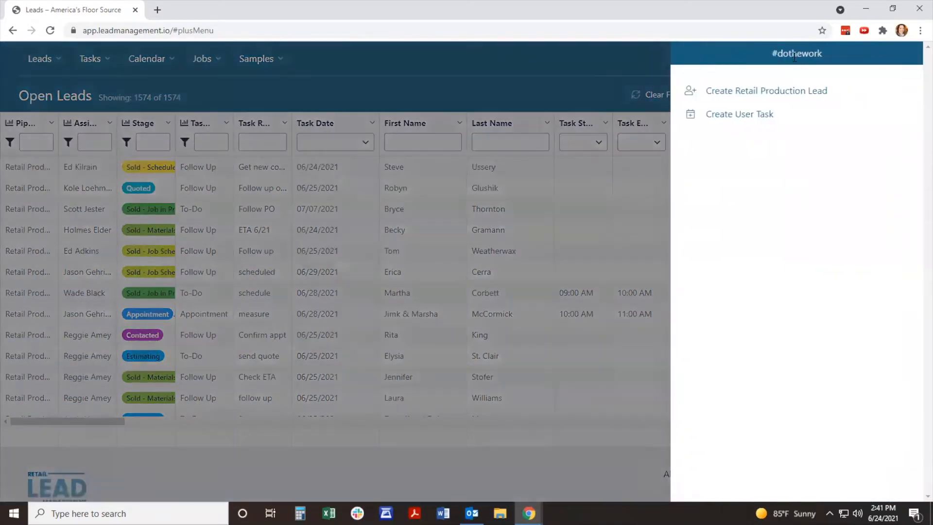
left_click(795, 93)
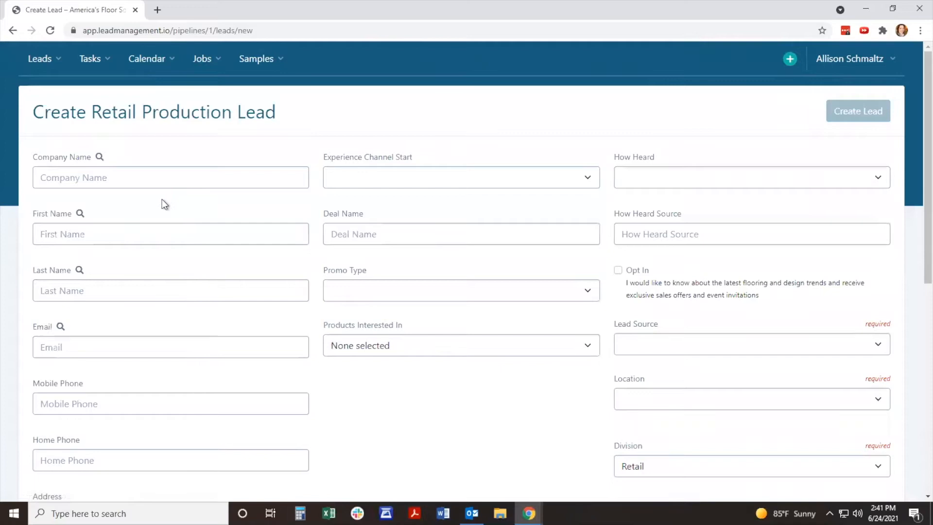
left_click(130, 231)
key("Tab")
key("Tab")
type("bpb")
key("BackSpace")
key("BackSpace")
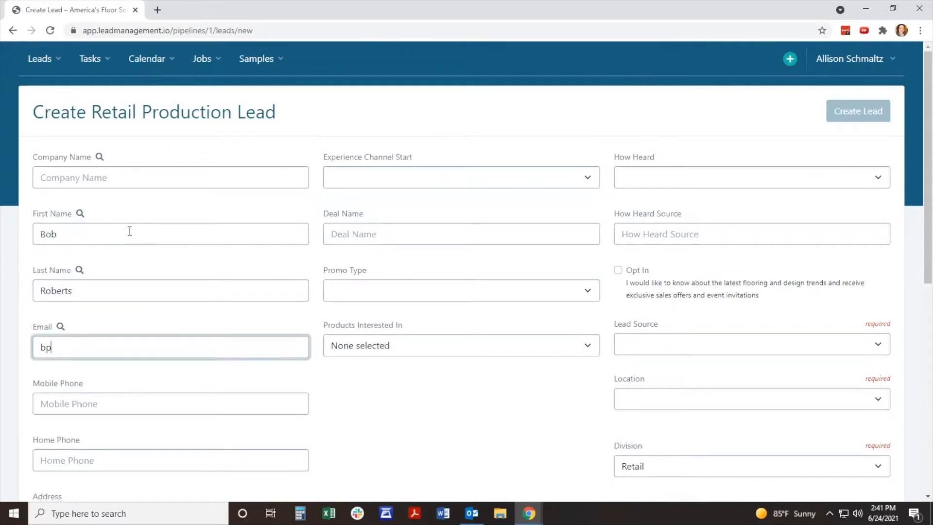
type("ob@test.com")
Step: Fill in the lead's street address, city, state and zip code, leaving both phone fields empty
key("Tab")
key("Tab")
key("Tab")
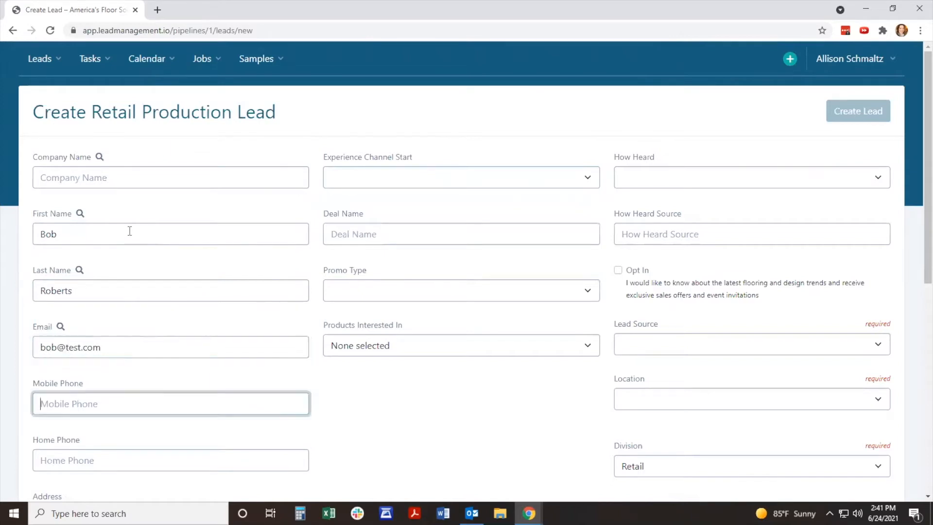
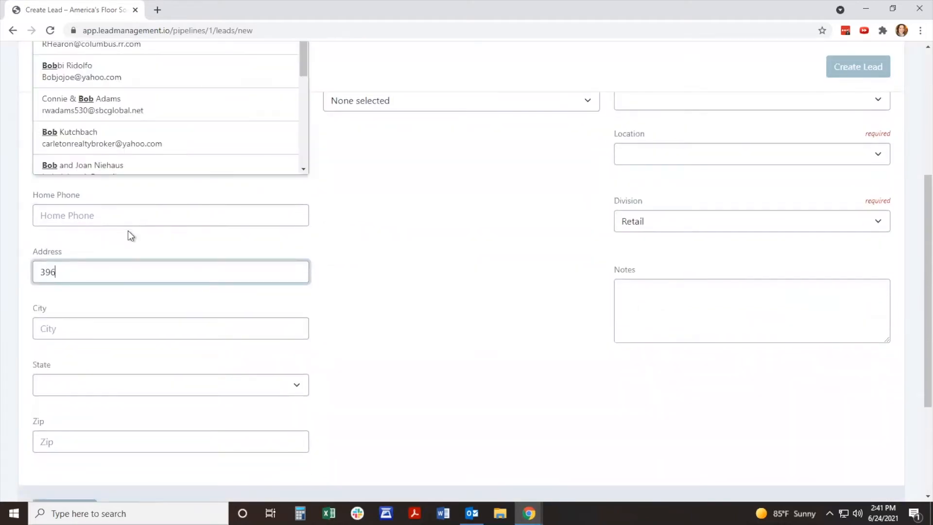
key("Tab")
type("erville")
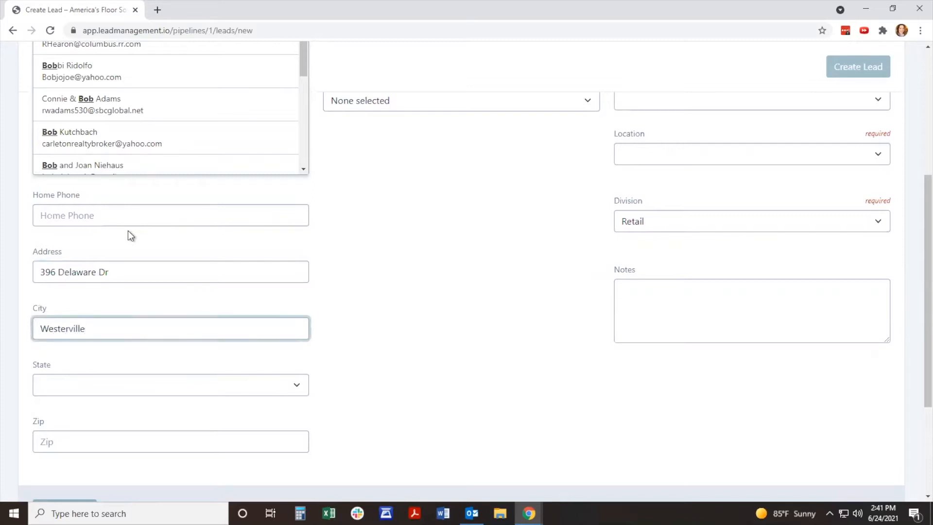
key("Tab")
type("o43081")
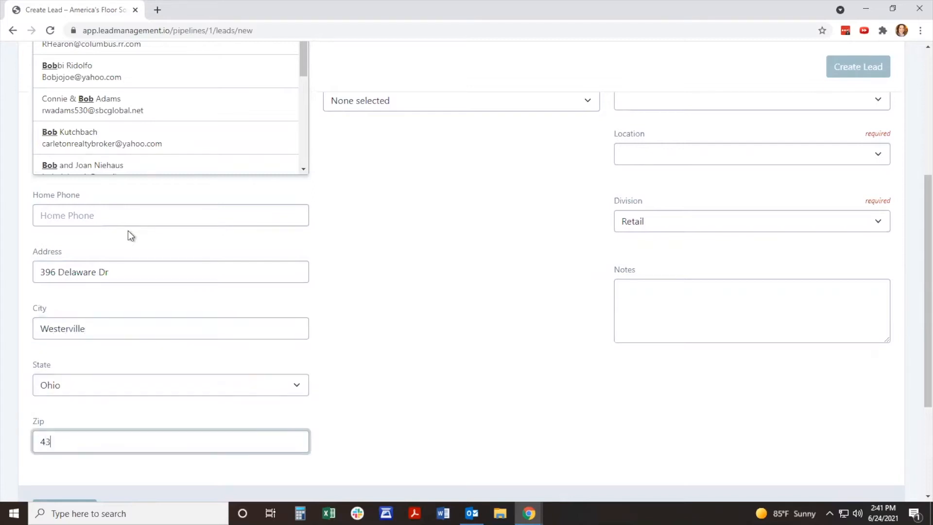
Step: Examine the choices for Experience Channel Start and Products Interested In, and the Deal Name field, without entering anything
scroll(485, 265, "up", 4)
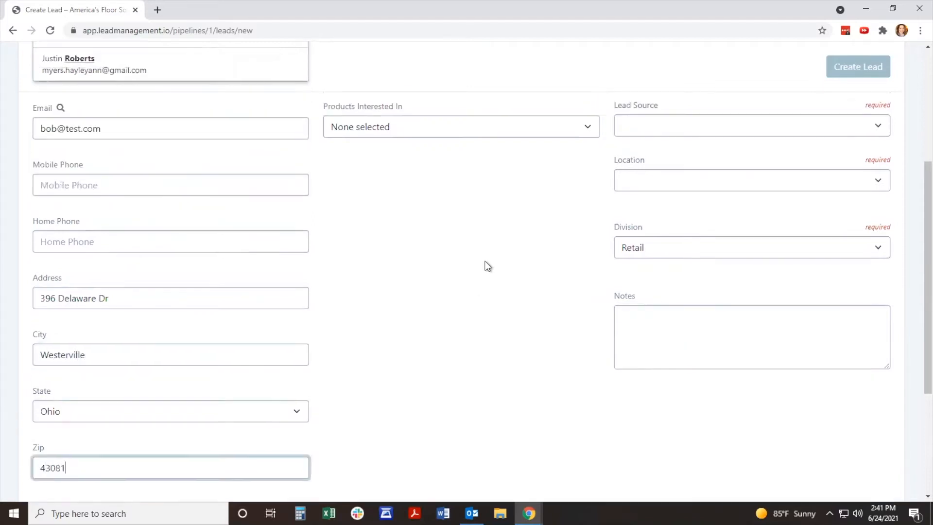
scroll(471, 338, "up", 2)
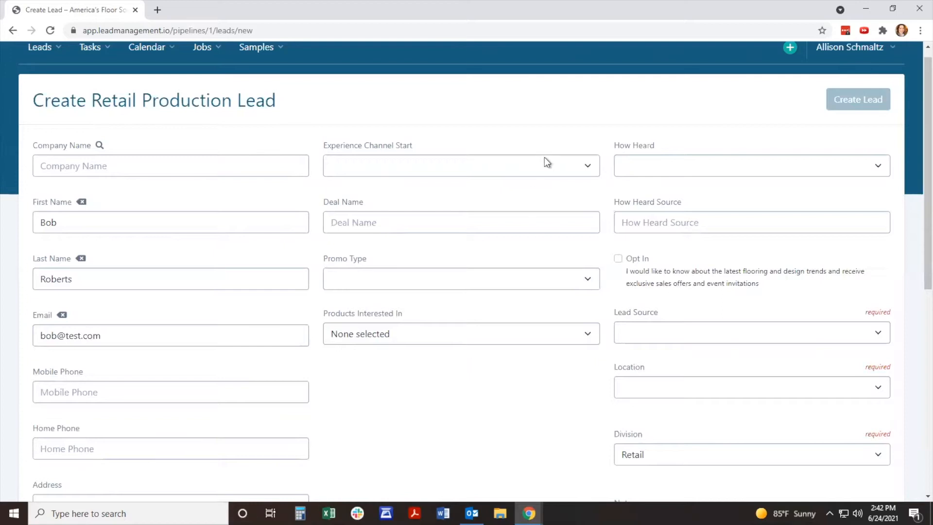
left_click(557, 167)
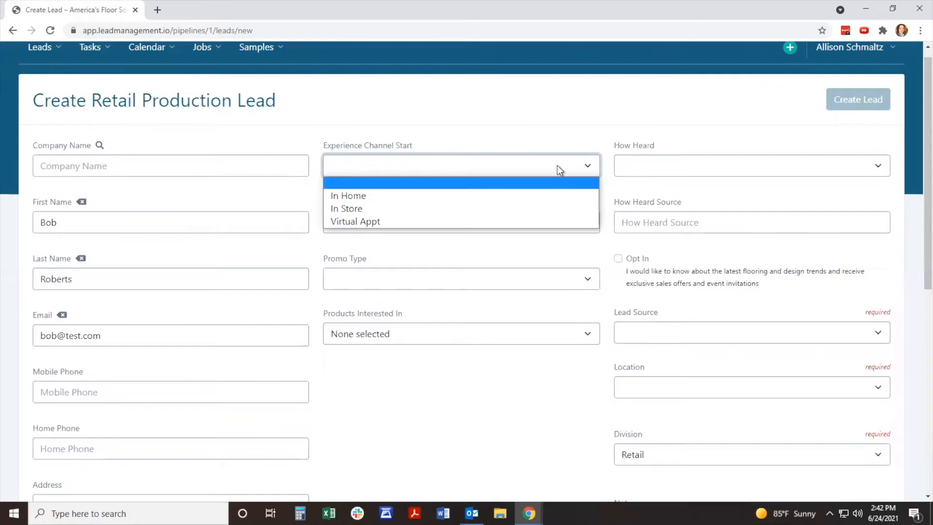
left_click(547, 133)
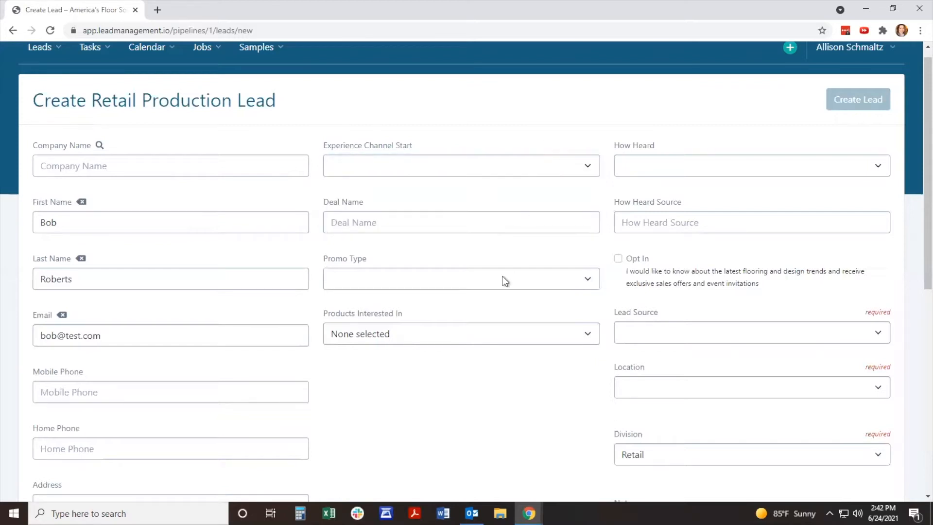
left_click(488, 336)
scroll(488, 335, "down", 2)
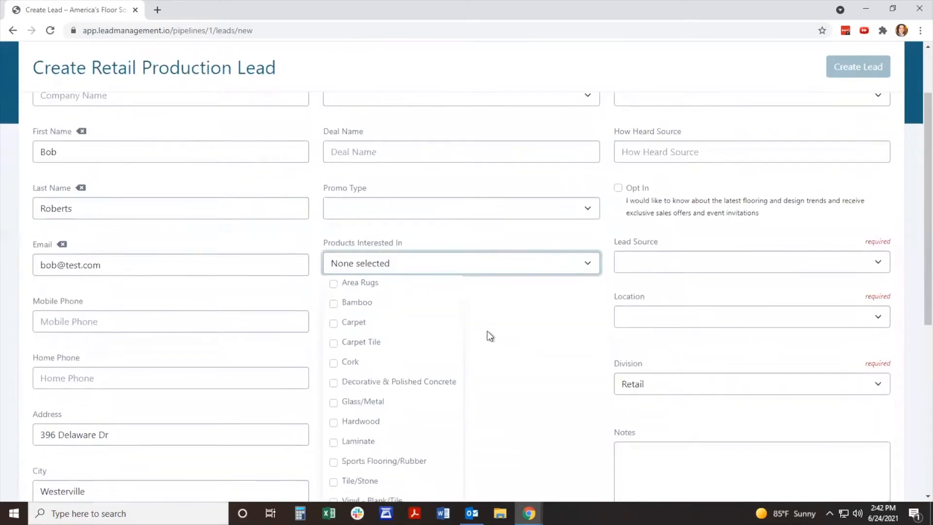
scroll(487, 331, "up", 1)
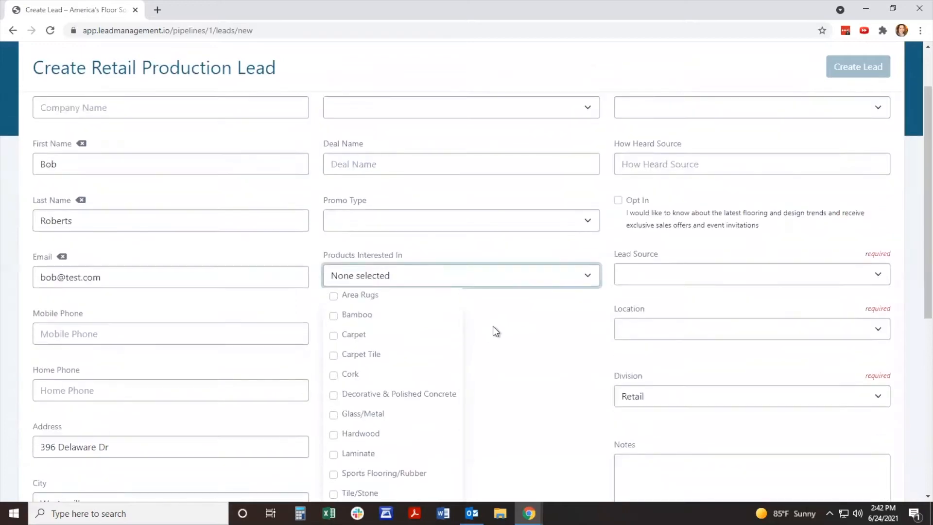
left_click(552, 246)
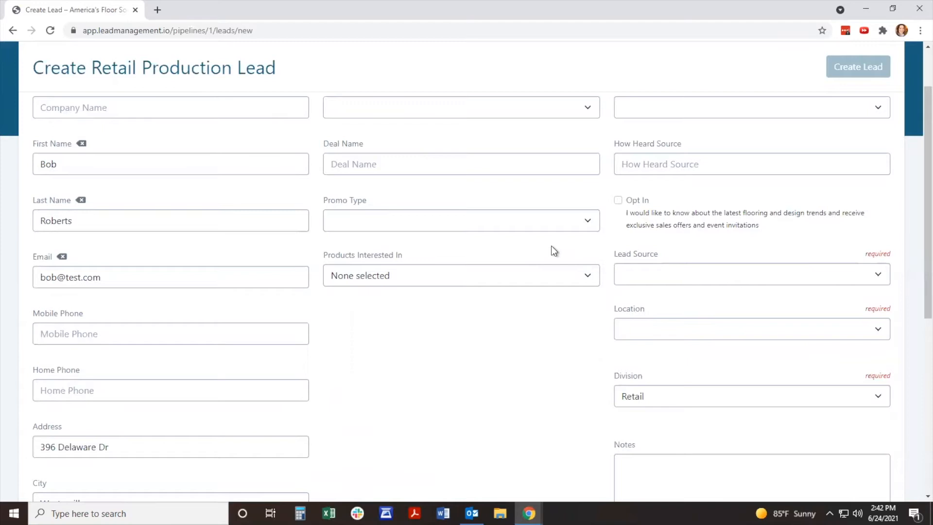
left_click(487, 168)
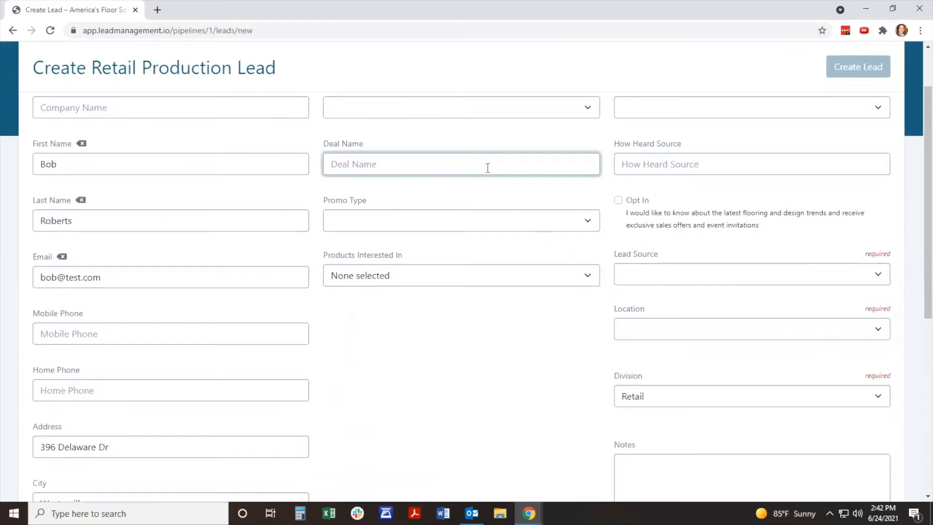
scroll(488, 168, "up", 1)
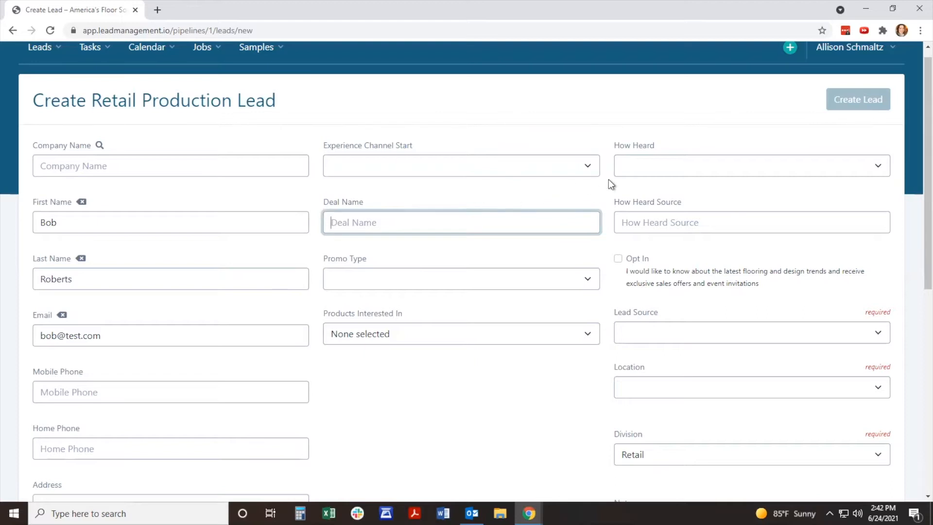
Step: Set How Heard to Social Media and enter Facebook as the How Heard Source
left_click(721, 174)
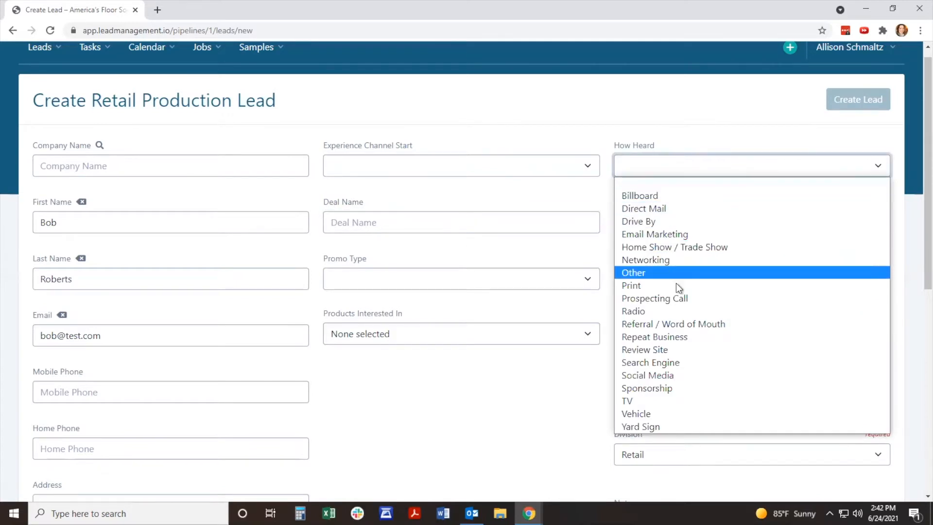
left_click(674, 374)
left_click(698, 227)
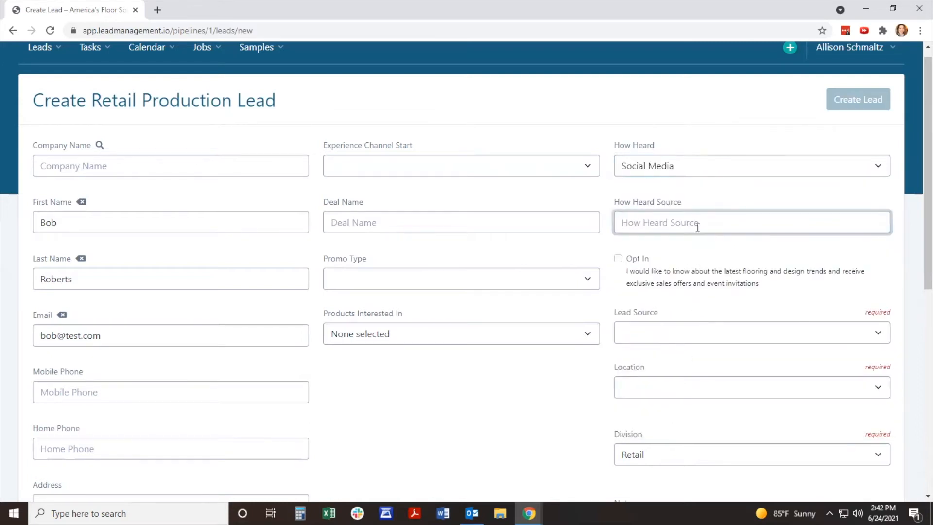
type("Facebook")
Step: Review the Lead Source choices and set the lead source to Walk In
scroll(699, 230, "down", 1)
scroll(698, 231, "down", 1)
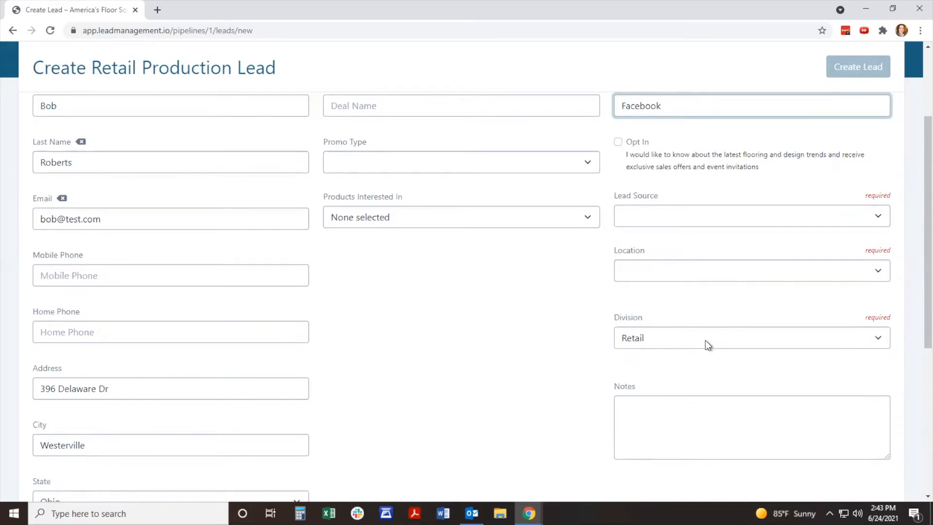
left_click(733, 215)
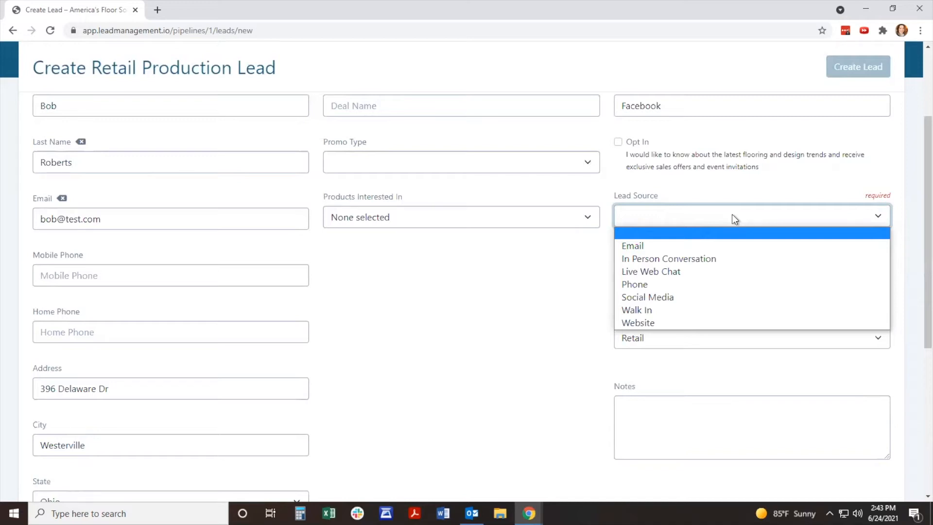
left_click(732, 214)
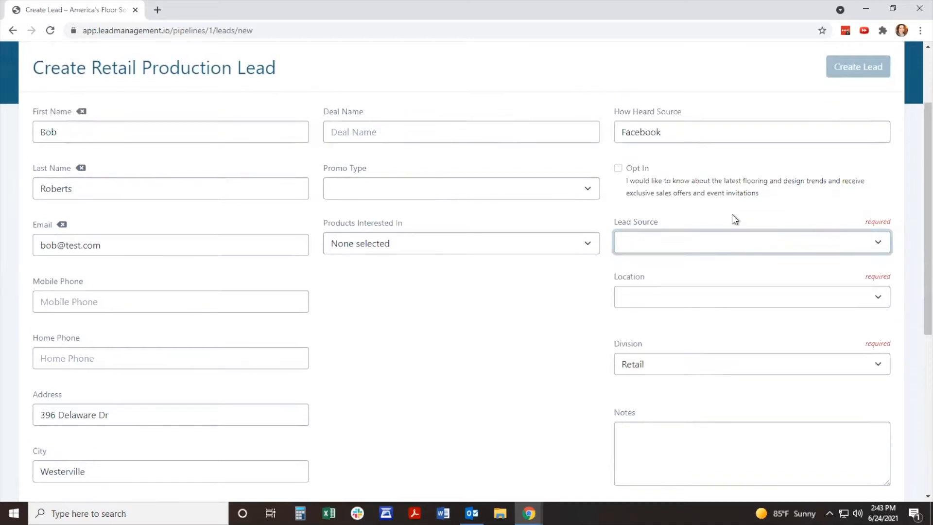
scroll(732, 214, "up", 3)
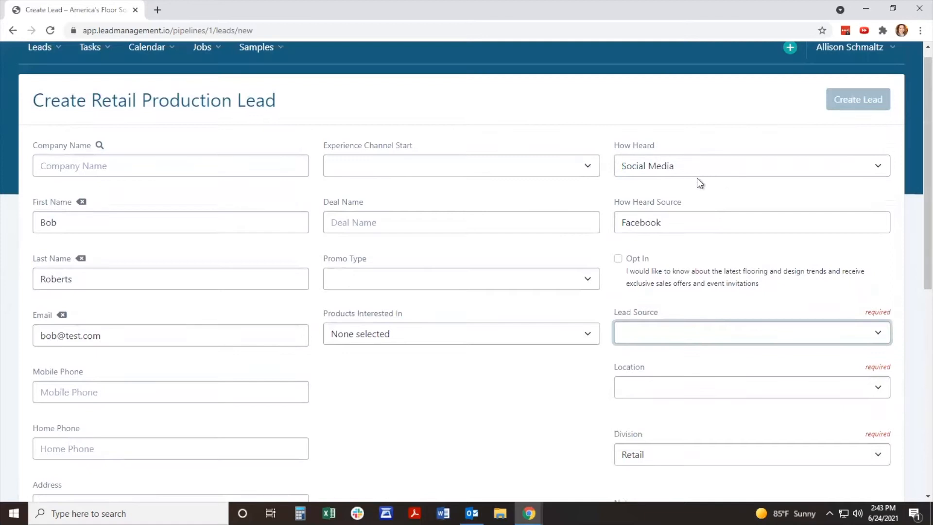
scroll(683, 221, "down", 3)
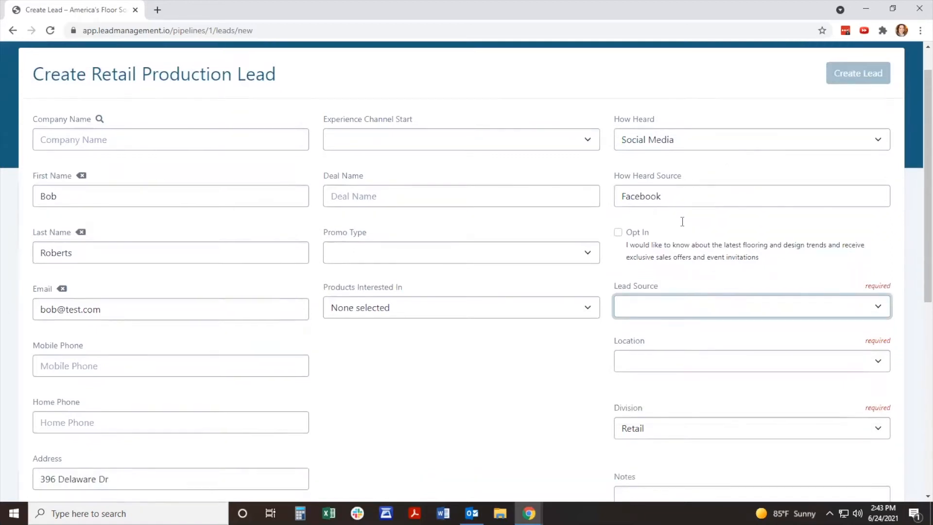
left_click(683, 223)
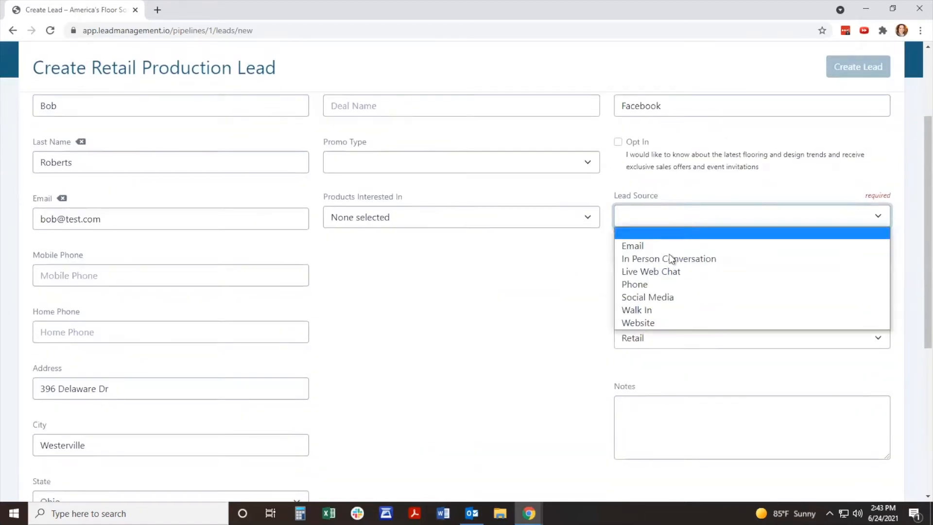
left_click(715, 310)
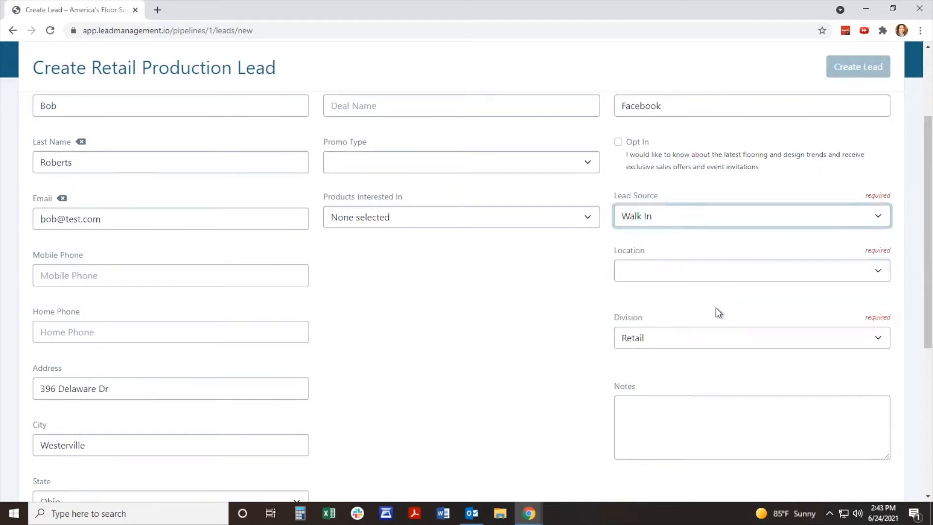
Step: Set the lead's location to Columbus - East, keeping the division as Retail and the notes empty
left_click(735, 270)
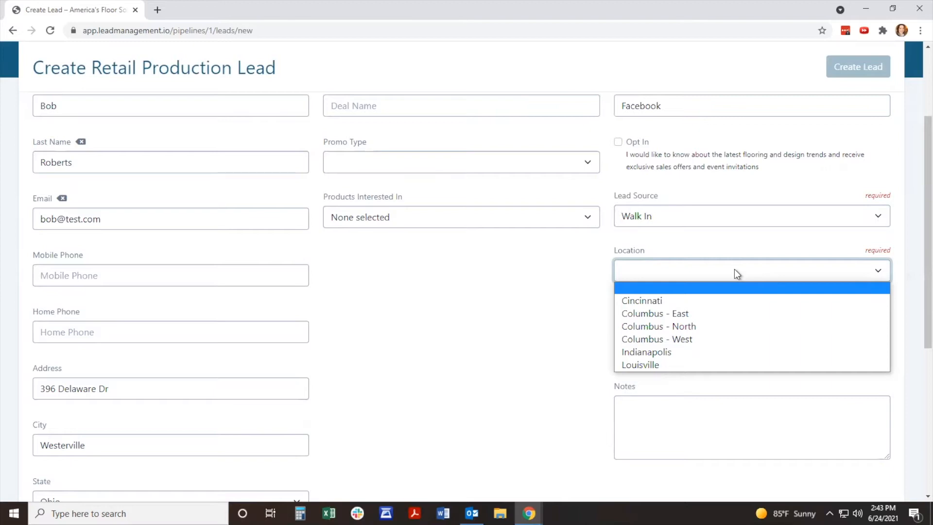
left_click(726, 315)
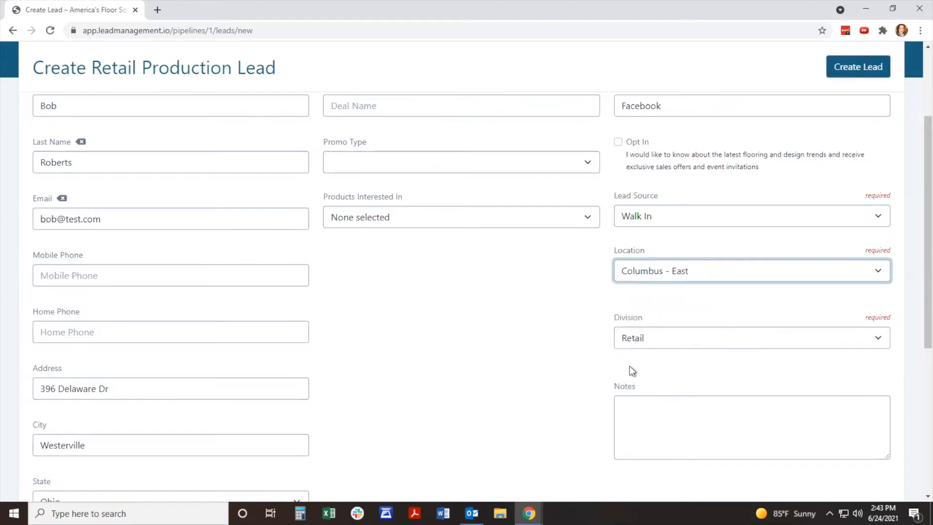
left_click(706, 336)
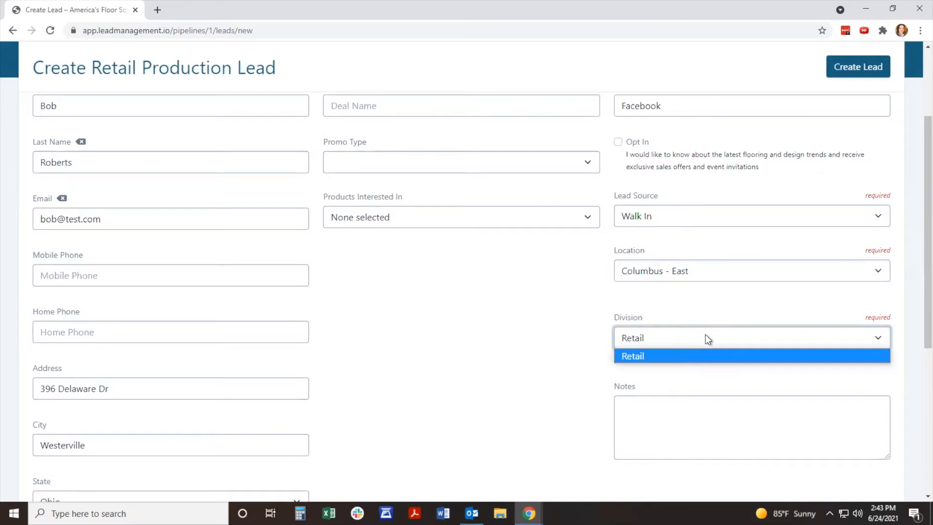
left_click(693, 379)
scroll(693, 378, "down", 1)
left_click(702, 360)
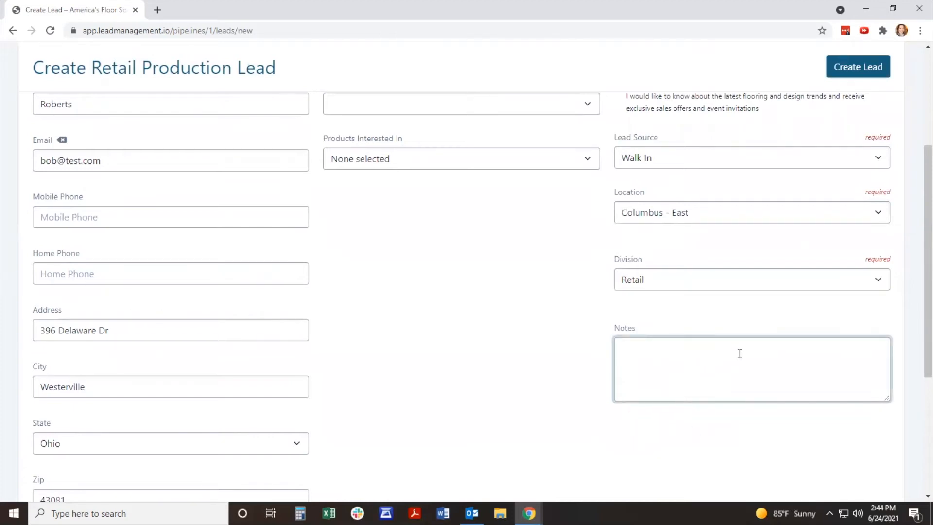
Step: Name the deal Kitchen LVT and set its promo type to Fall Favorites Sale
scroll(696, 351, "up", 3)
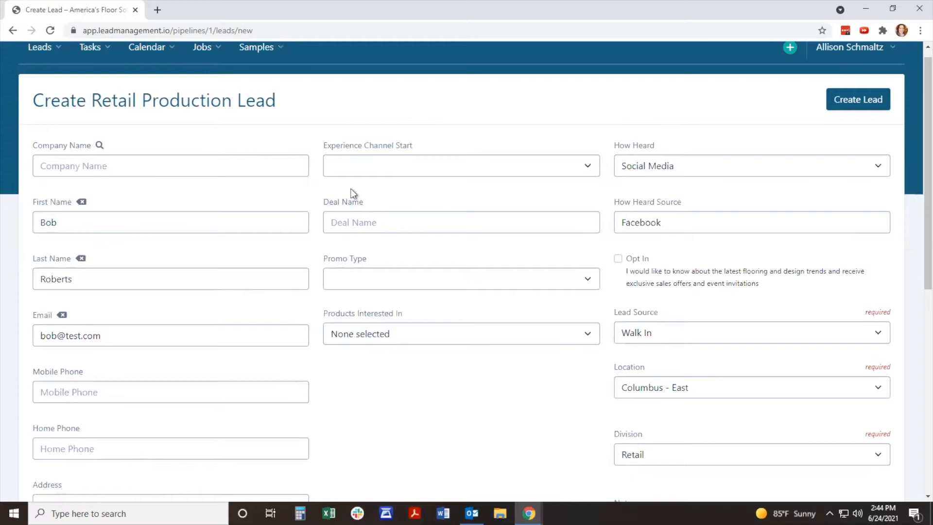
left_click(374, 226)
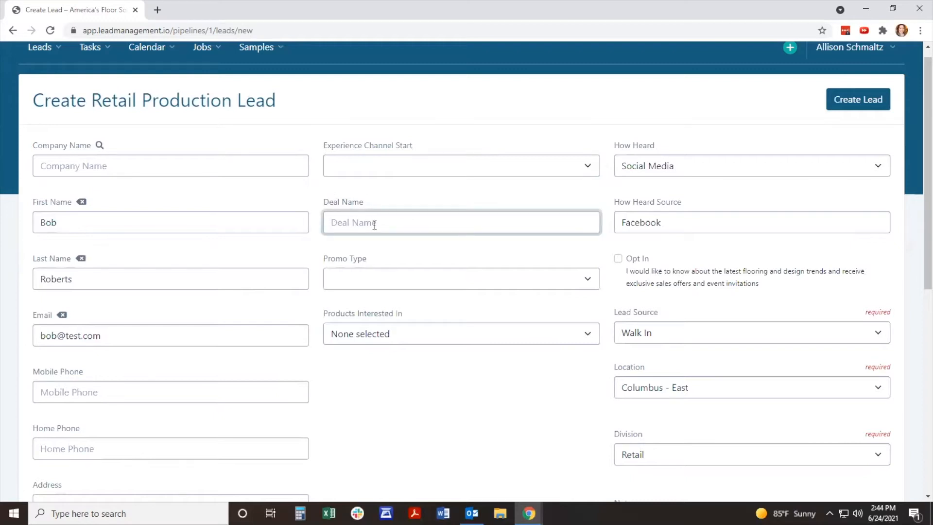
type("Kitche LVT")
key("Left")
type("n")
left_click(442, 280)
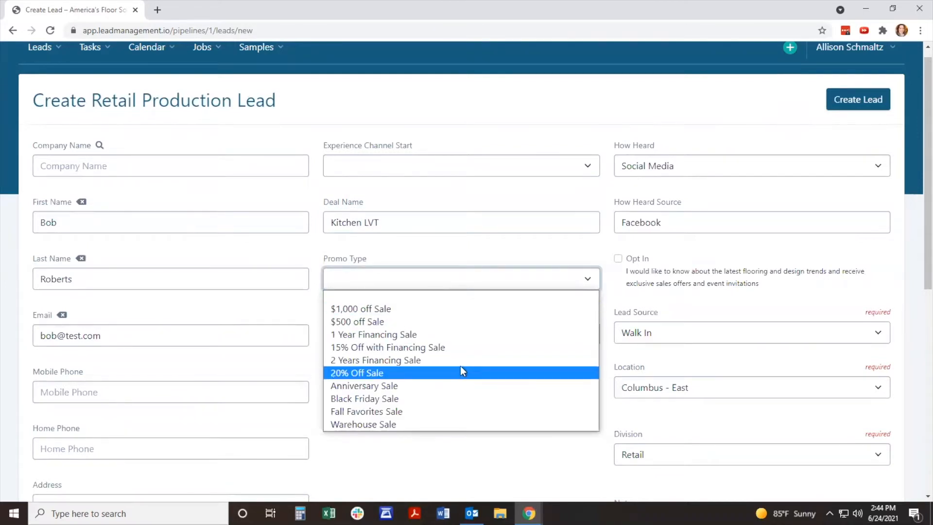
left_click(458, 412)
Step: Select Laminate, Vinyl - Plank/Tile and Hardwood as the products the customer is interested in
left_click(491, 340)
scroll(491, 335, "down", 2)
scroll(492, 331, "down", 1)
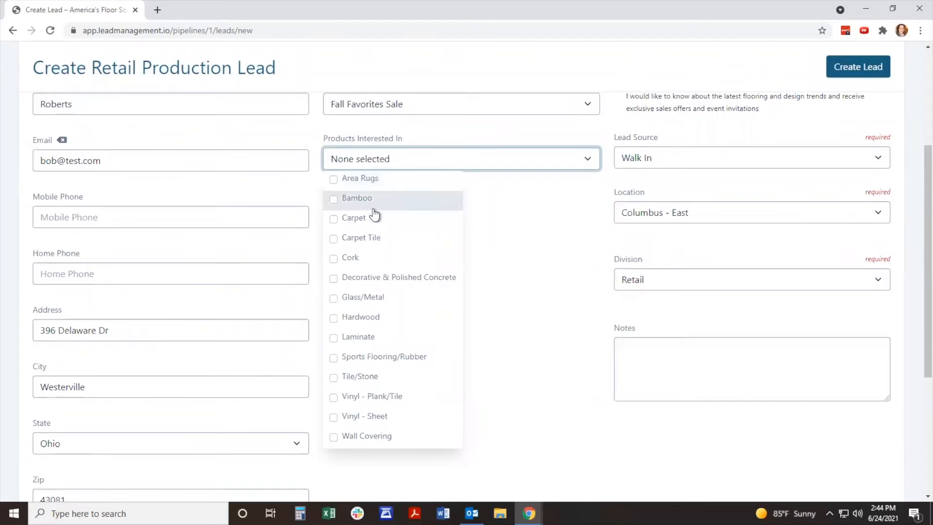
left_click(372, 343)
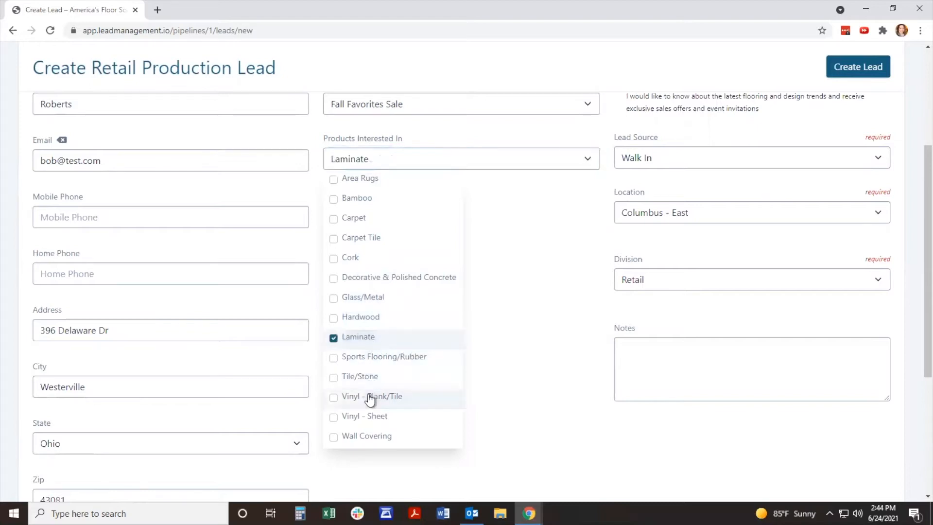
left_click(370, 396)
left_click(370, 323)
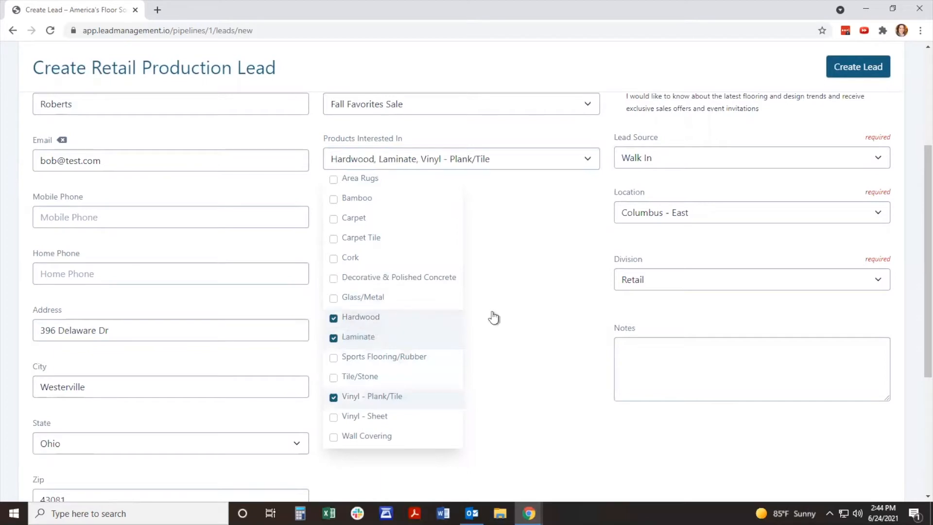
left_click(538, 308)
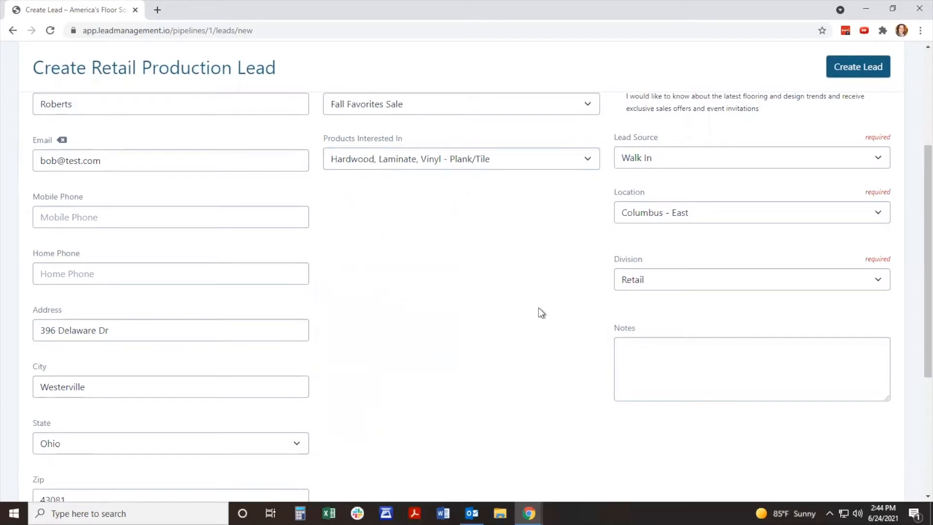
Step: Look over the completed form and create the retail production lead
scroll(540, 311, "down", 4)
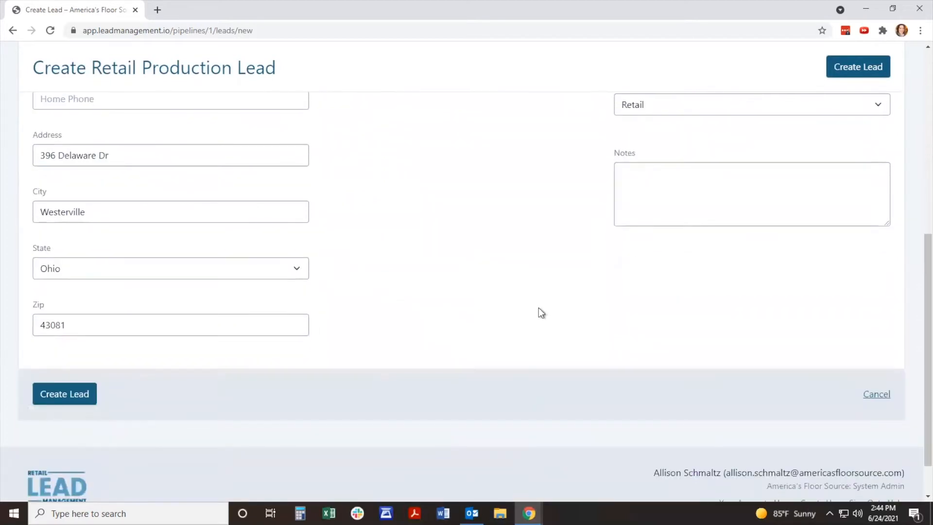
left_click(59, 402)
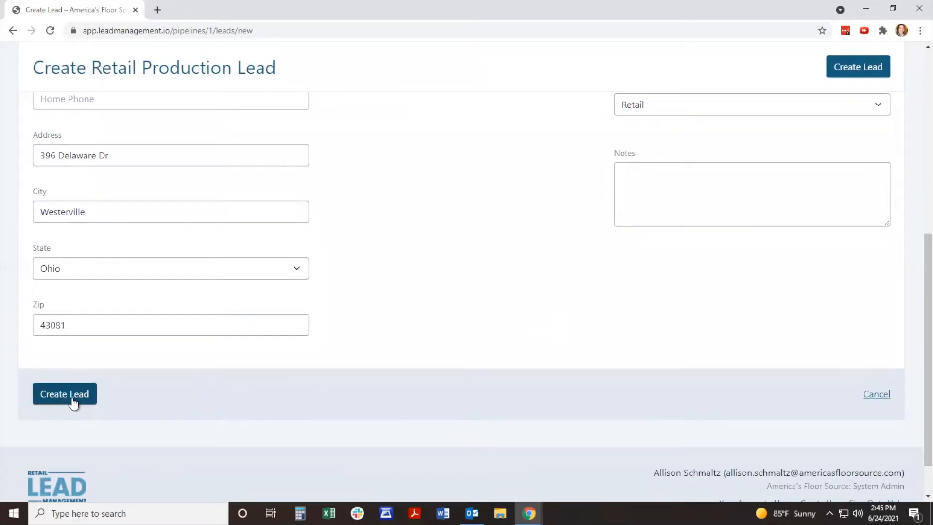
scroll(480, 355, "up", 8)
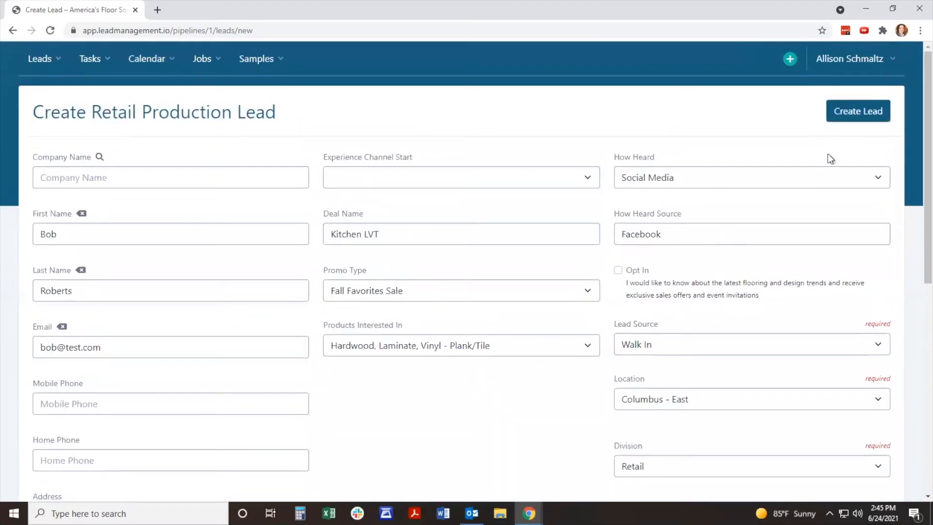
left_click(868, 112)
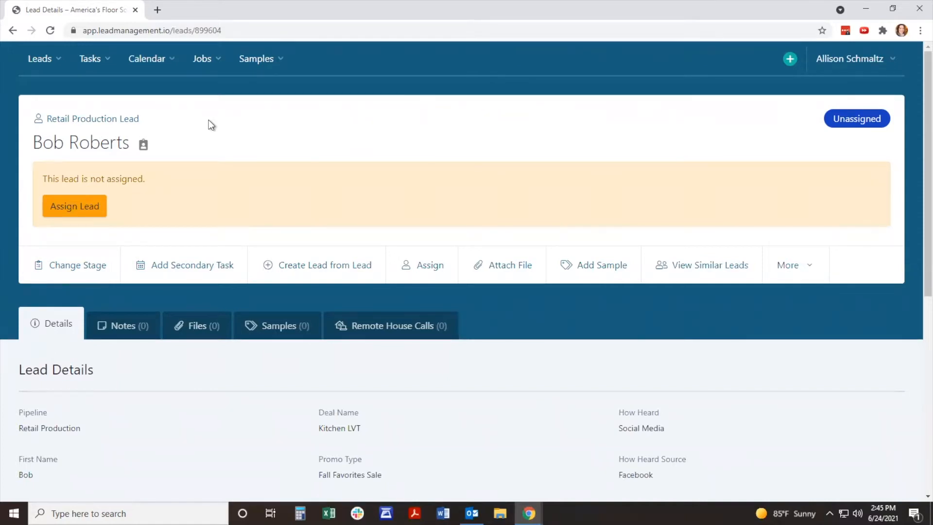
Step: Examine the new lead's details and available actions, including the additional options for editing or deleting it
scroll(209, 121, "down", 1)
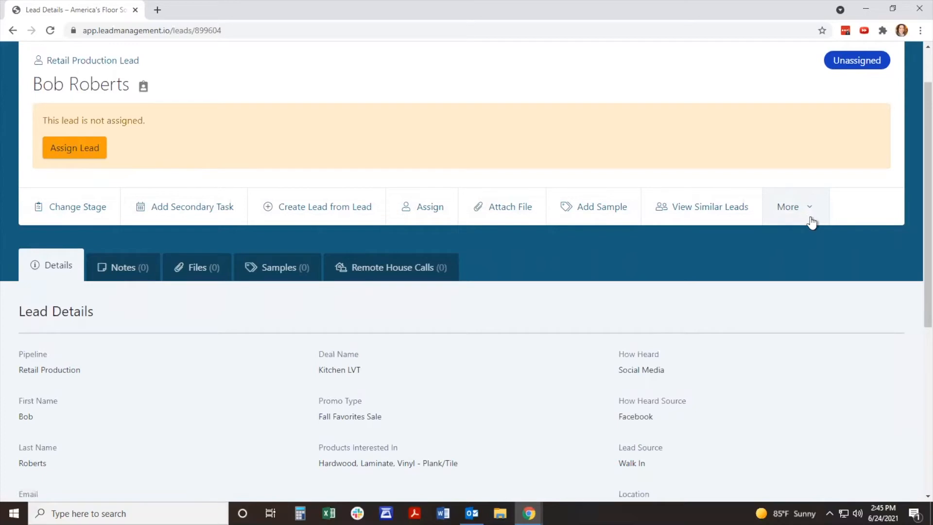
scroll(811, 221, "up", 2)
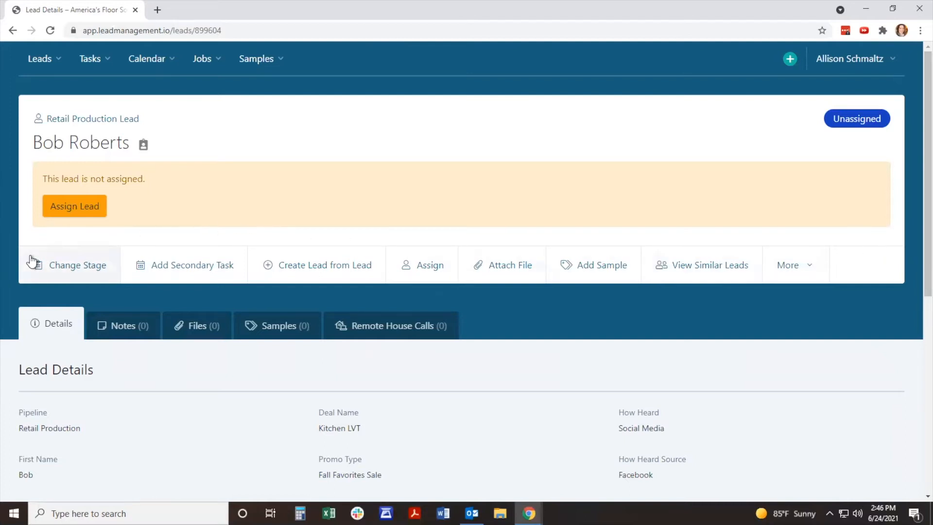
left_click(810, 272)
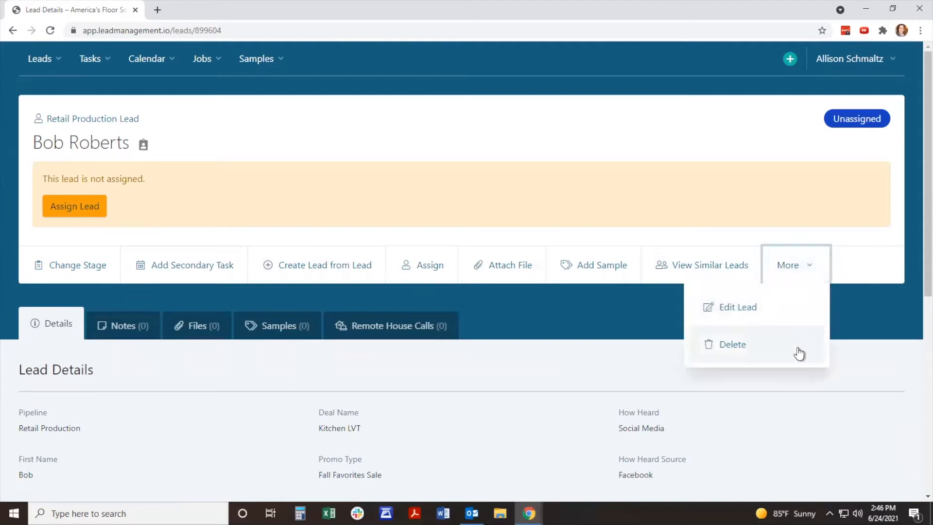
left_click(866, 308)
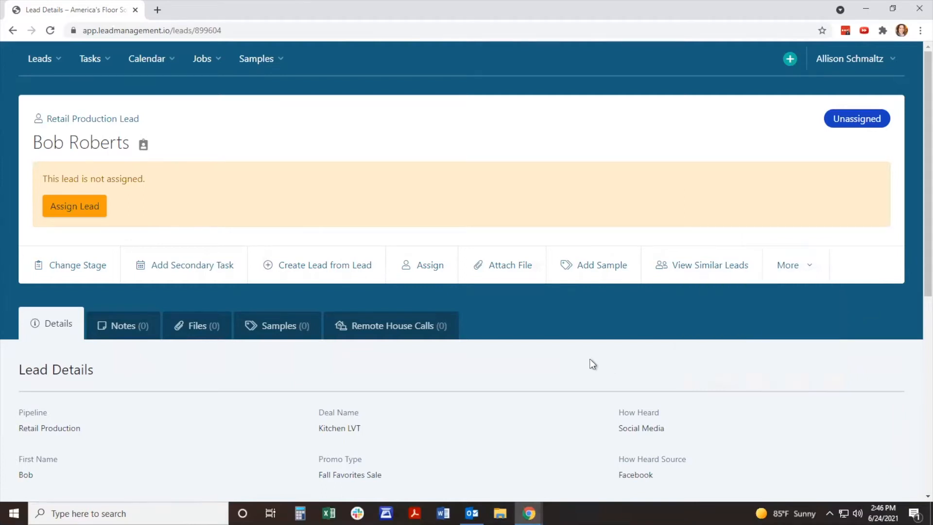
scroll(592, 363, "down", 1)
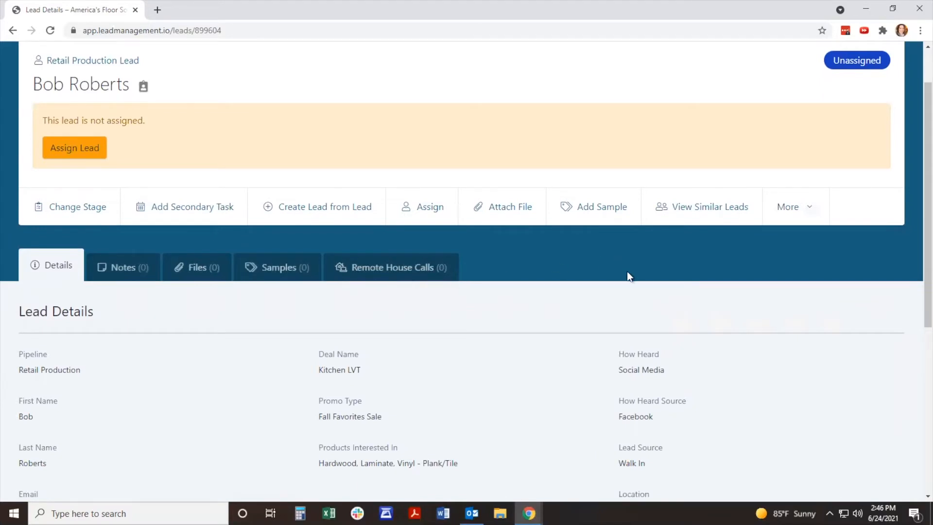
Step: Assign the unassigned lead to the signed-in system admin as its salesperson
scroll(628, 272, "up", 1)
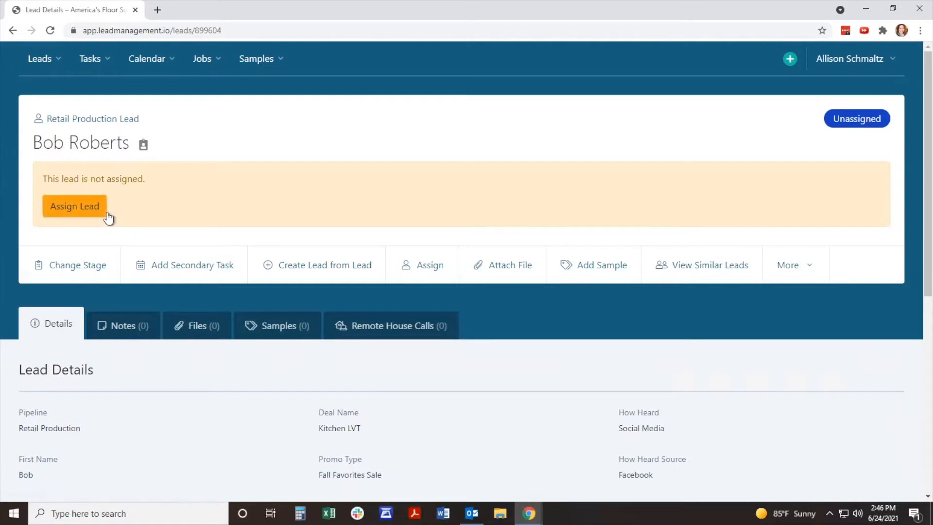
left_click(92, 206)
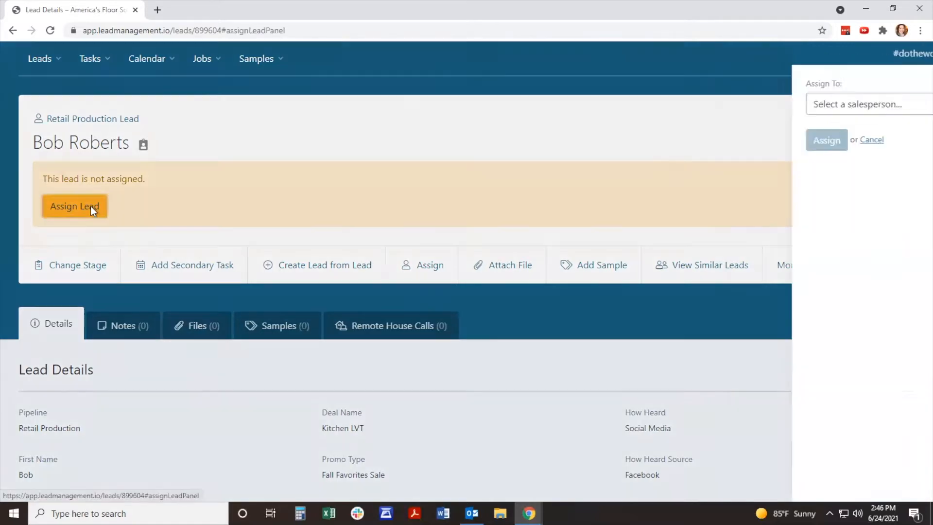
left_click(820, 103)
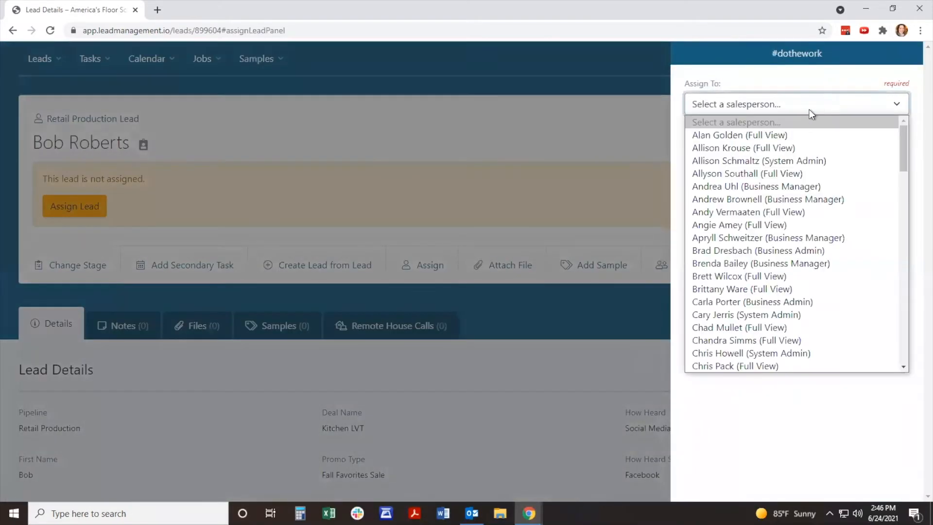
left_click(778, 163)
left_click(716, 143)
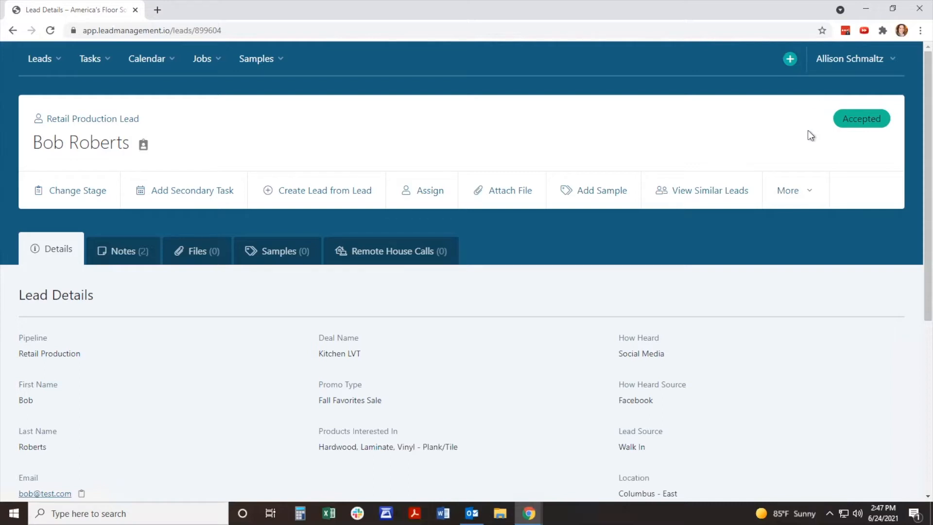
Step: Look over the lead's details and copy the customer's email address to the clipboard
scroll(807, 131, "down", 2)
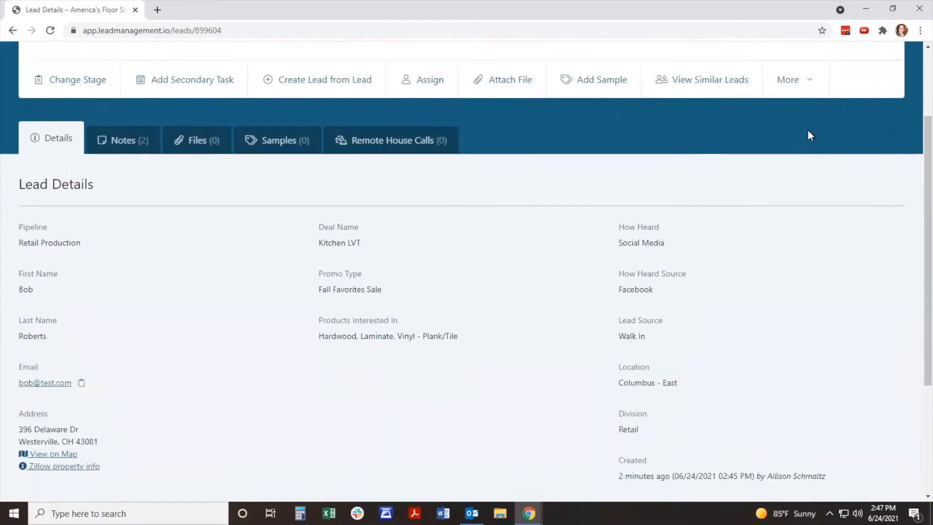
scroll(807, 161, "down", 1)
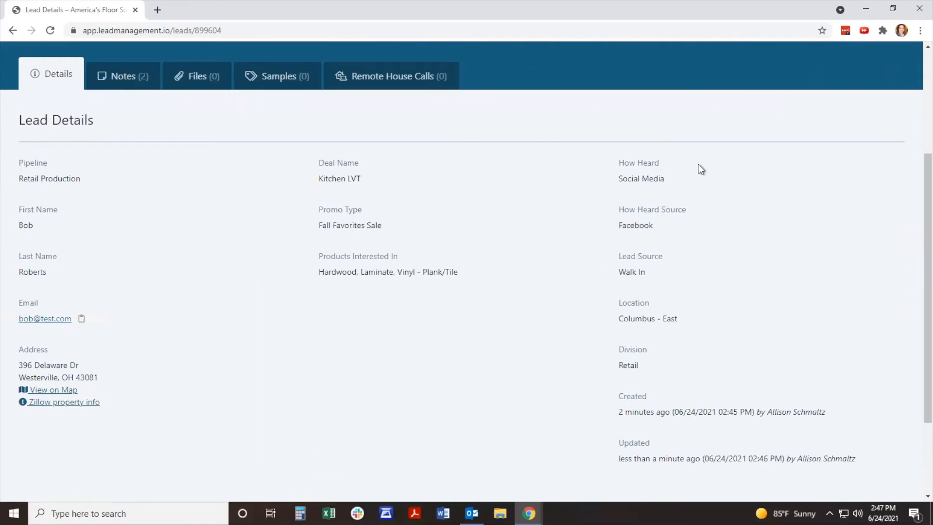
left_click(82, 323)
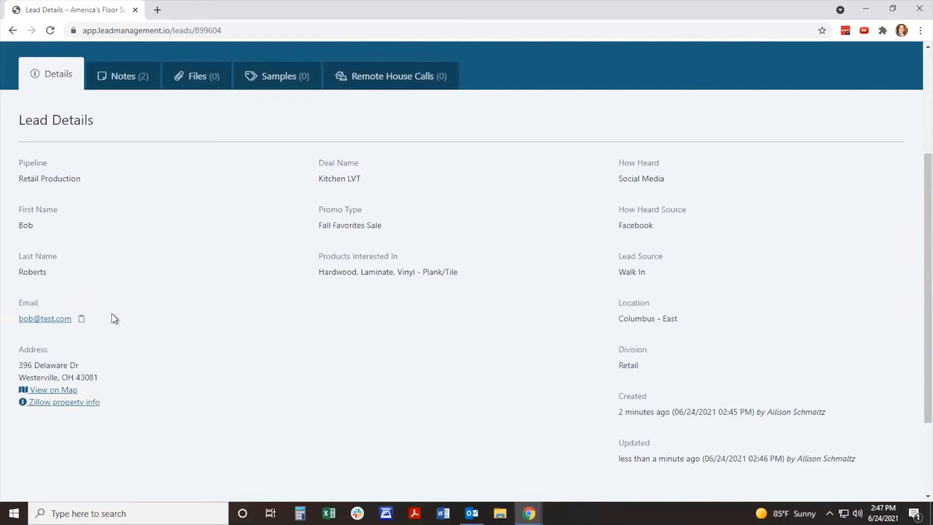
Step: Email the customer from the lead's email link, with subject "test" and body "Routed to notes", keeping the lead-note address in copy
scroll(113, 318, "up", 3)
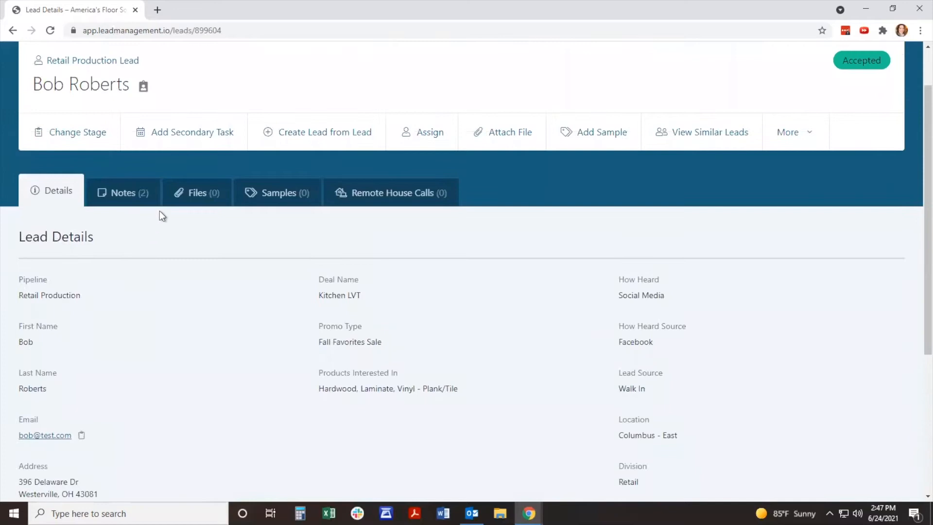
scroll(83, 390, "down", 3)
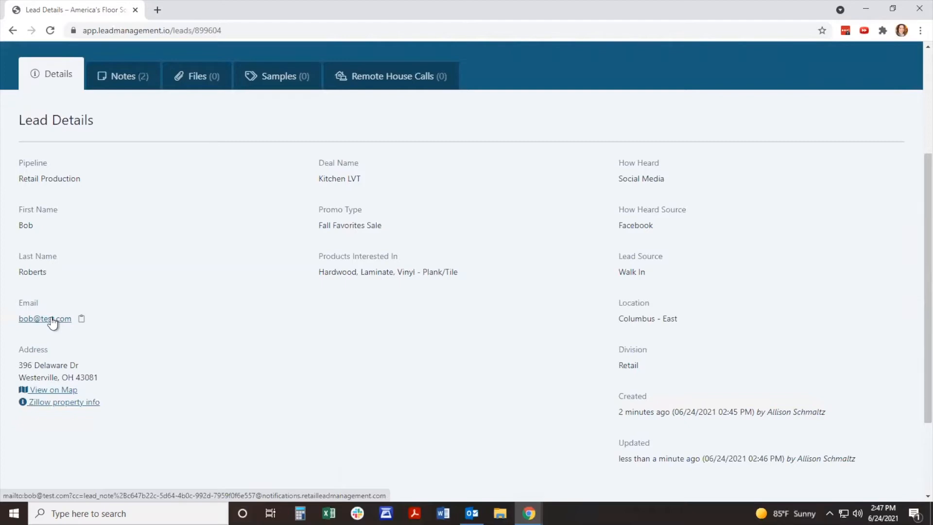
left_click(52, 320)
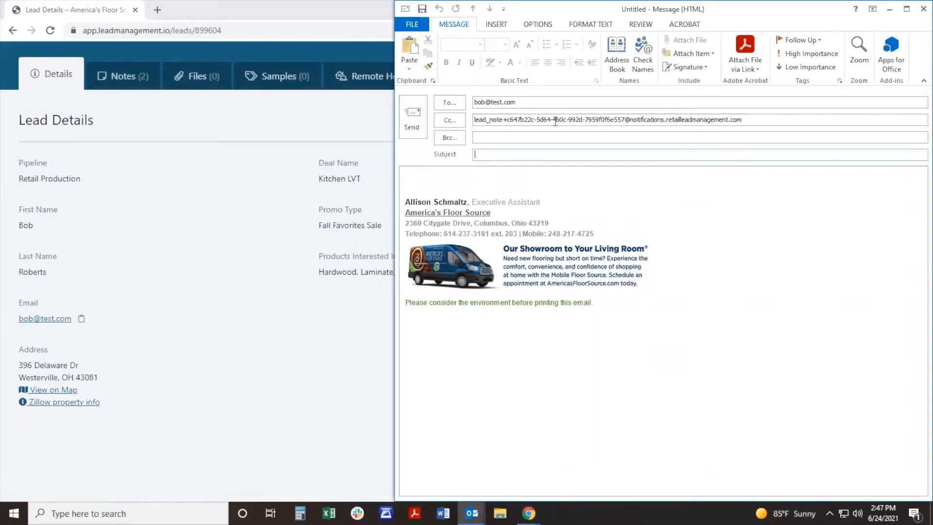
type("test")
left_click(481, 173)
type("routed")
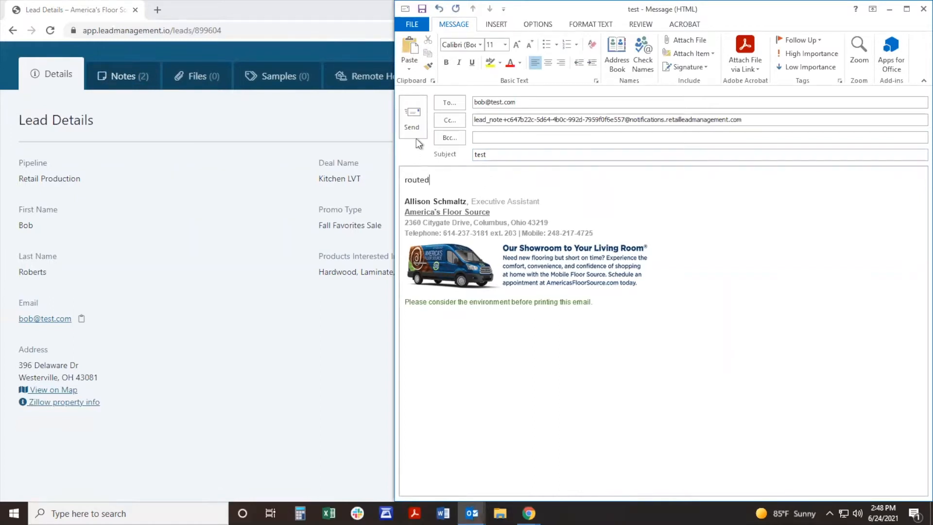
type(" to notes")
left_click(415, 126)
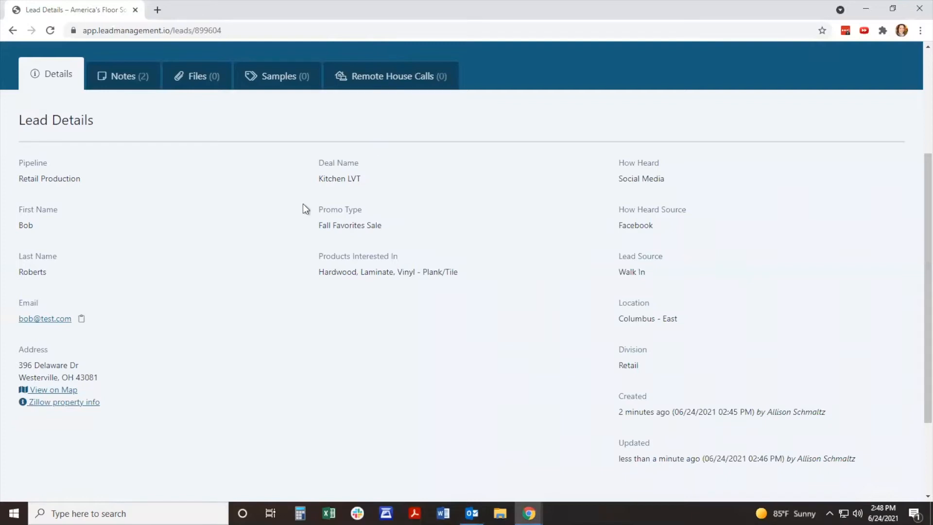
Step: Copy the lead's RLM internal email address
scroll(293, 259, "up", 2)
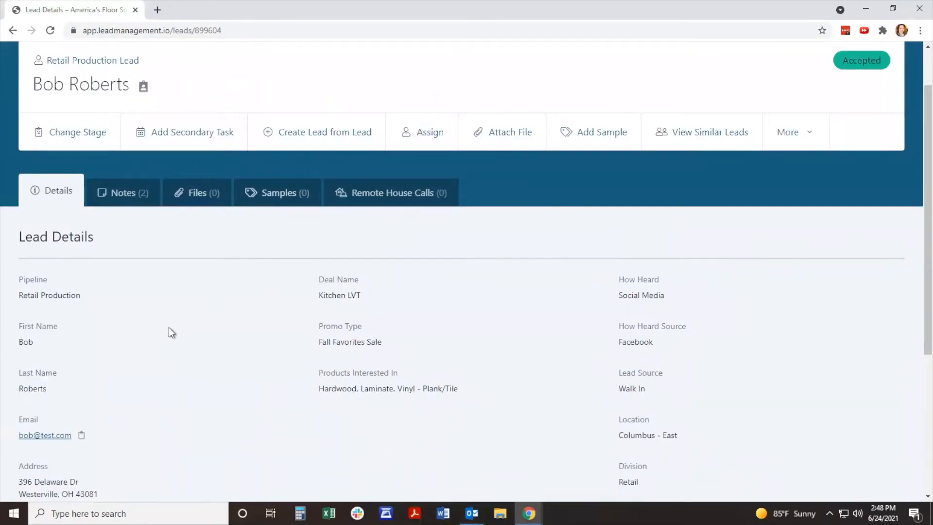
left_click(144, 87)
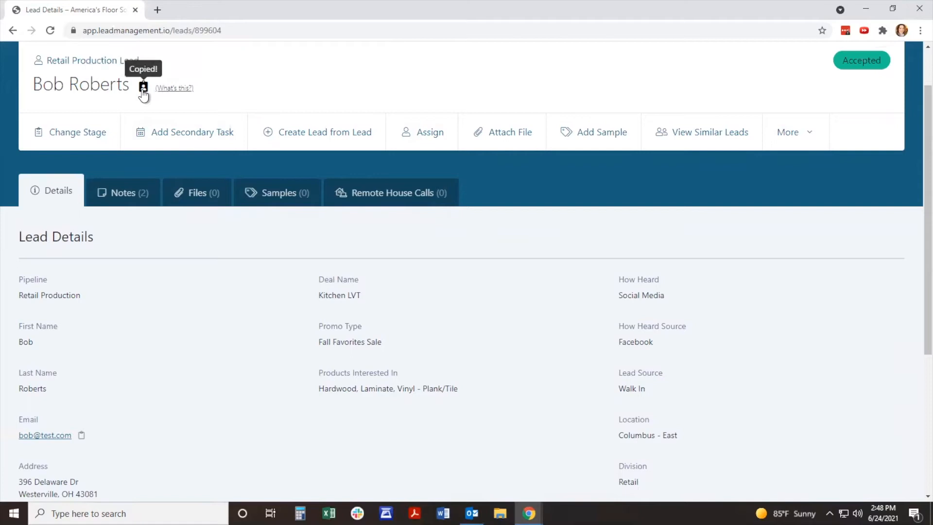
Step: Reload the lead page and read the full sent email in the lead's notes
scroll(143, 96, "down", 2)
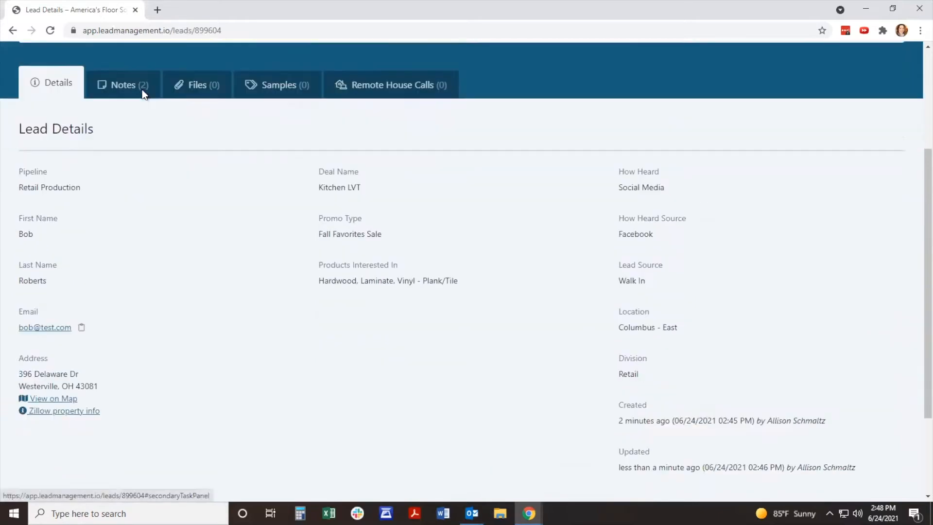
left_click(50, 30)
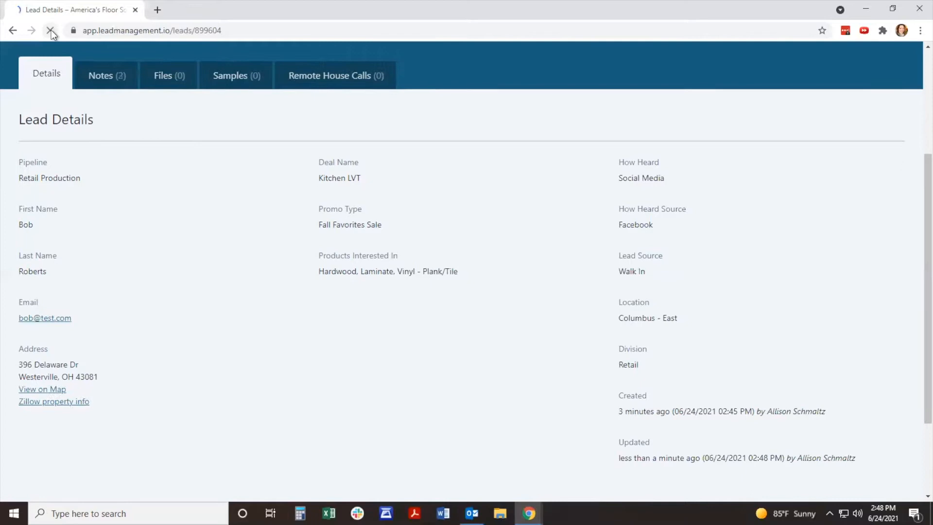
left_click(126, 86)
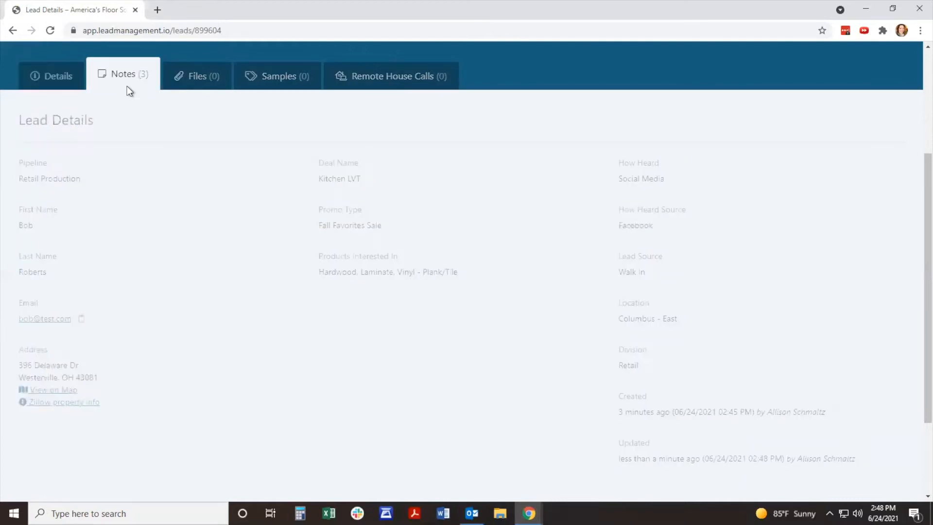
left_click(74, 321)
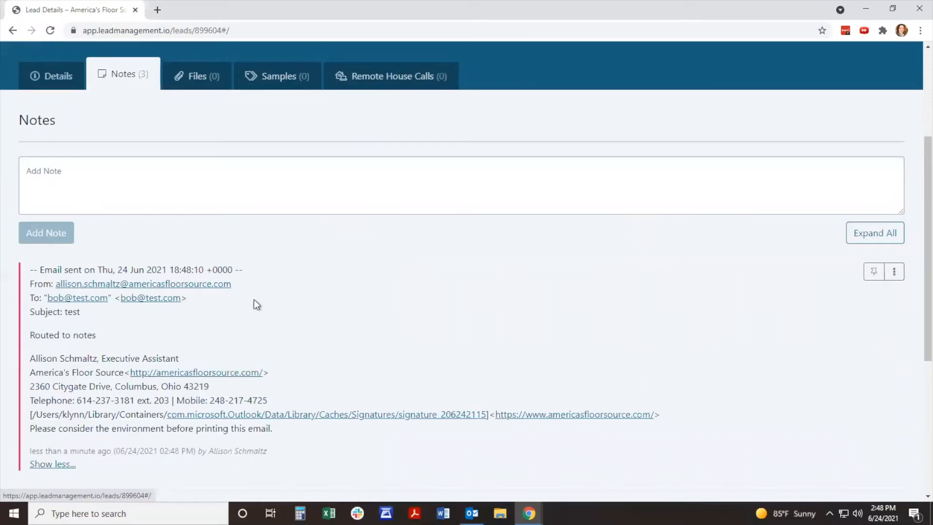
scroll(312, 276, "down", 1)
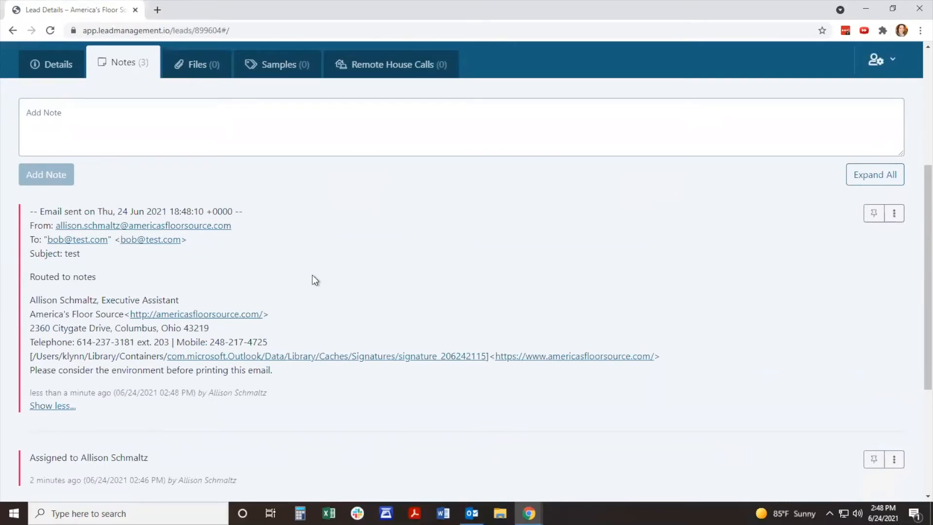
scroll(312, 275, "up", 1)
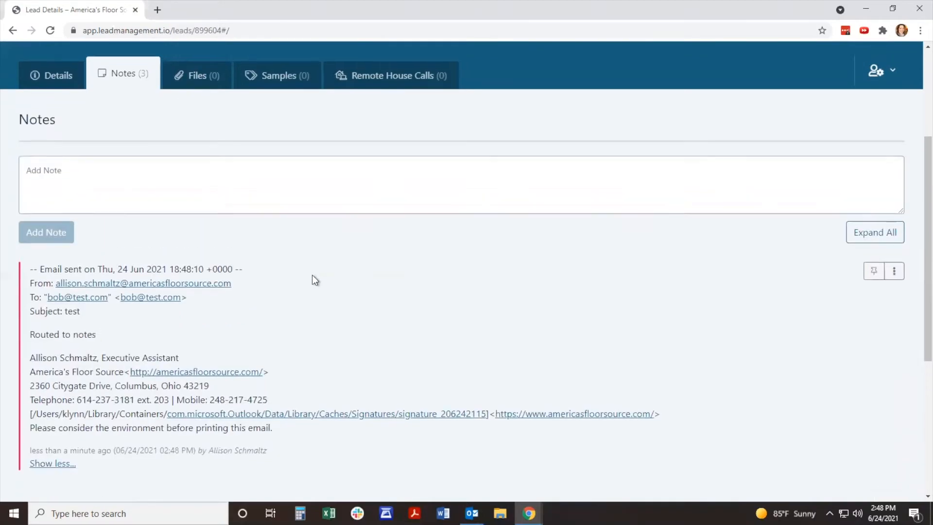
Step: View the customer's address on the map and its Zillow property information, returning to the lead details each time
left_click(60, 78)
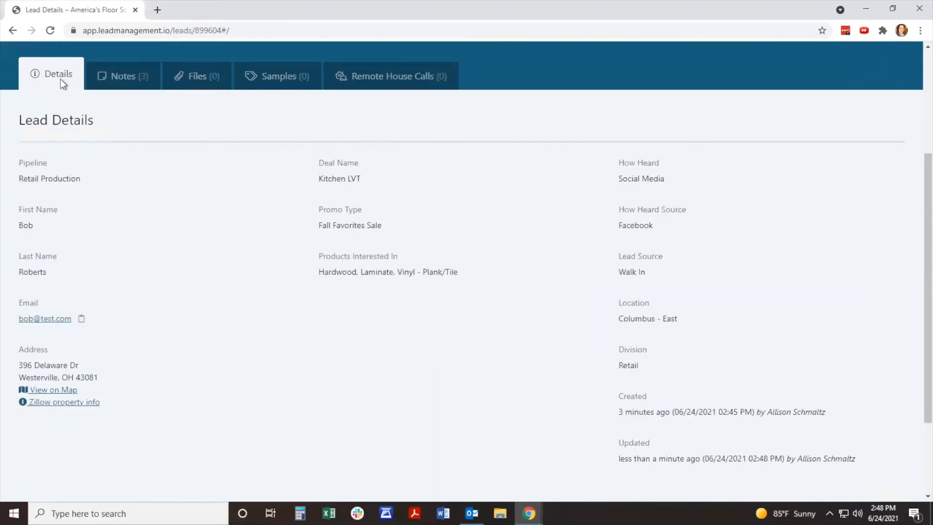
left_click(70, 392)
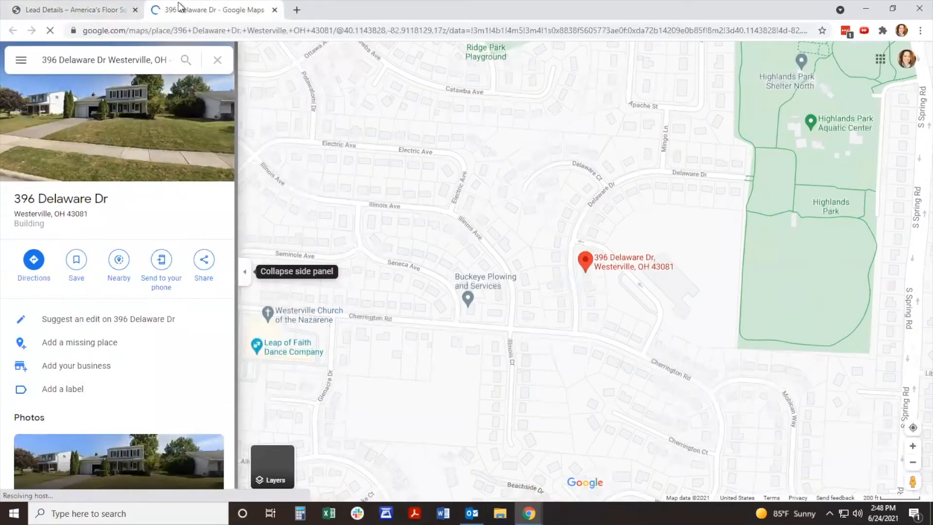
left_click(103, 14)
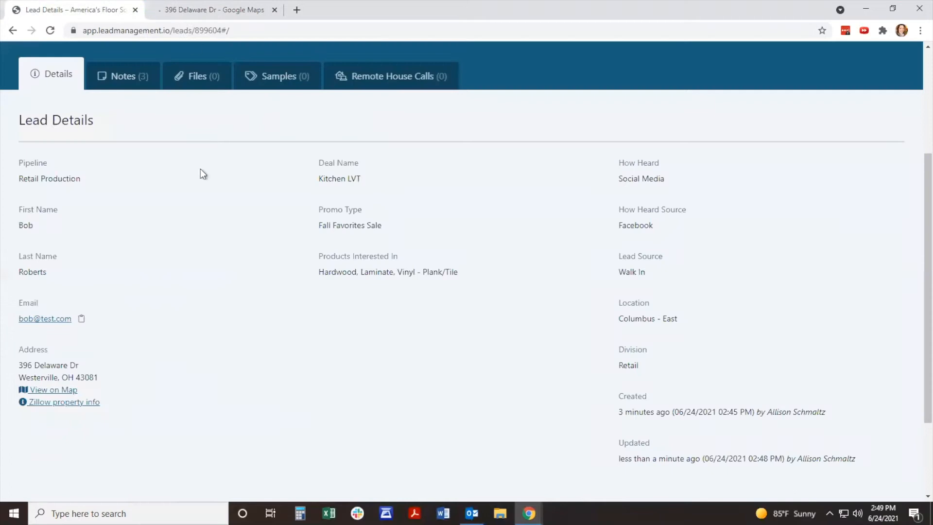
left_click(86, 401)
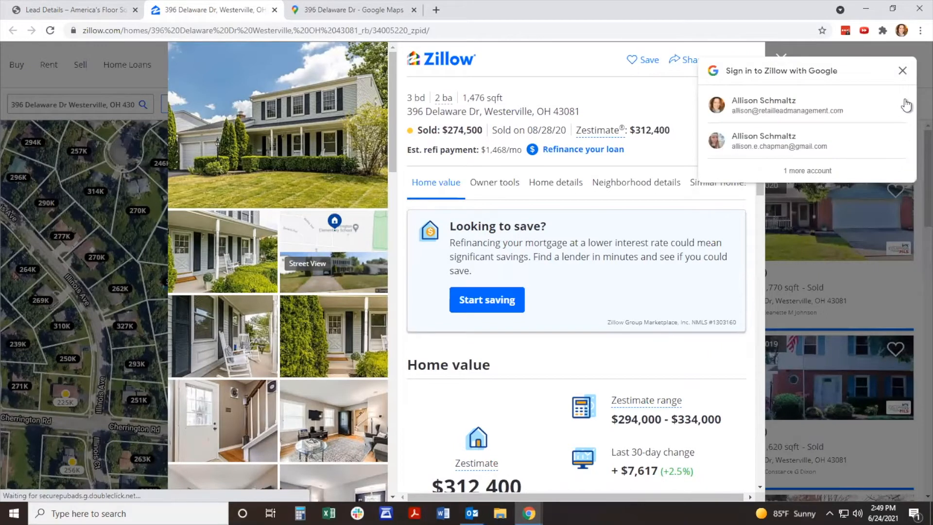
left_click(902, 70)
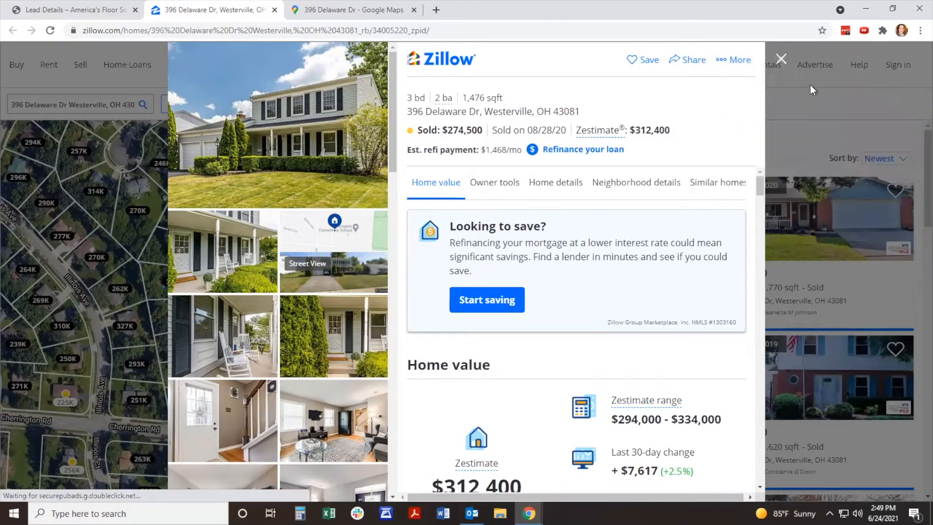
left_click(274, 9)
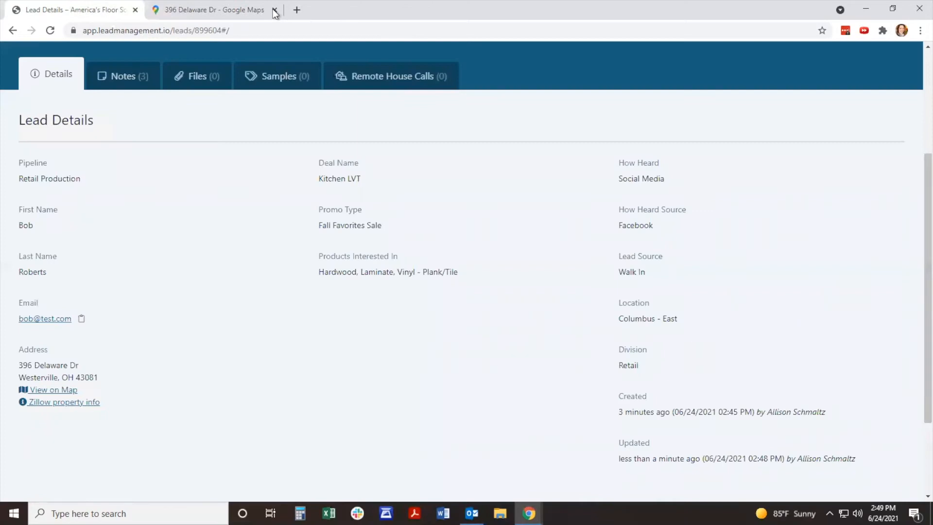
Step: Open the lead for editing and enter the customer's mobile phone number
scroll(220, 206, "up", 3)
scroll(220, 206, "up", 1)
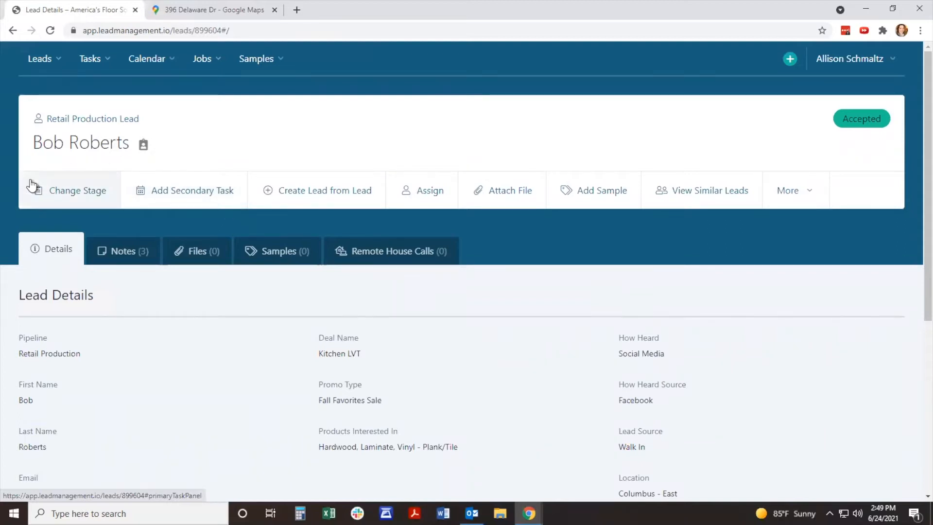
left_click(809, 196)
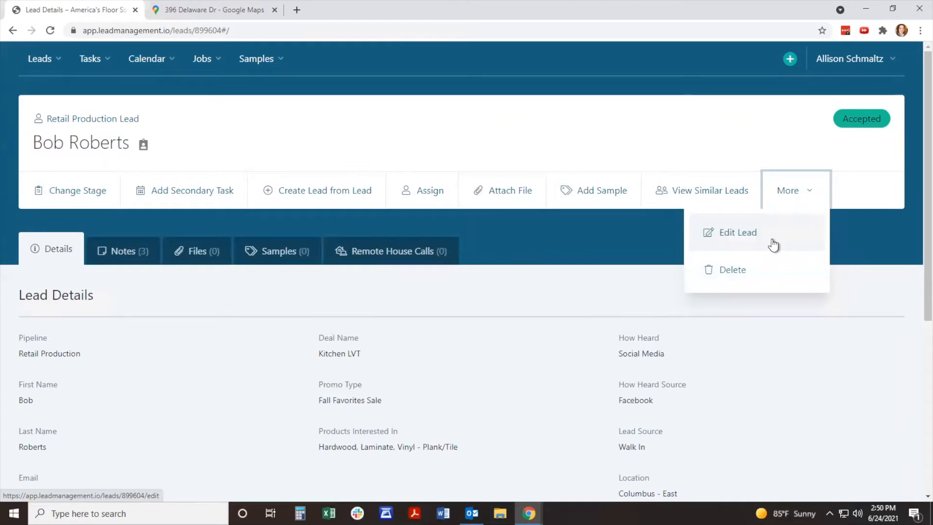
left_click(743, 241)
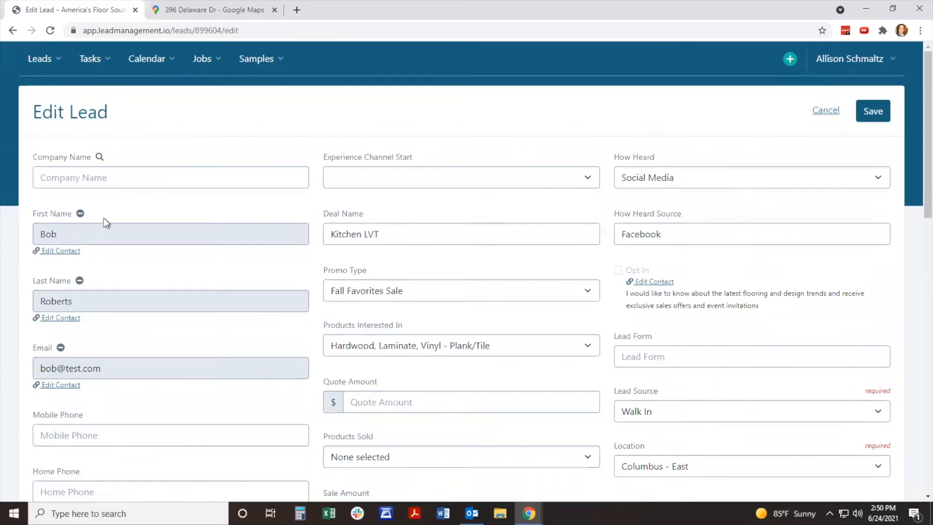
scroll(104, 218, "down", 1)
scroll(103, 217, "down", 2)
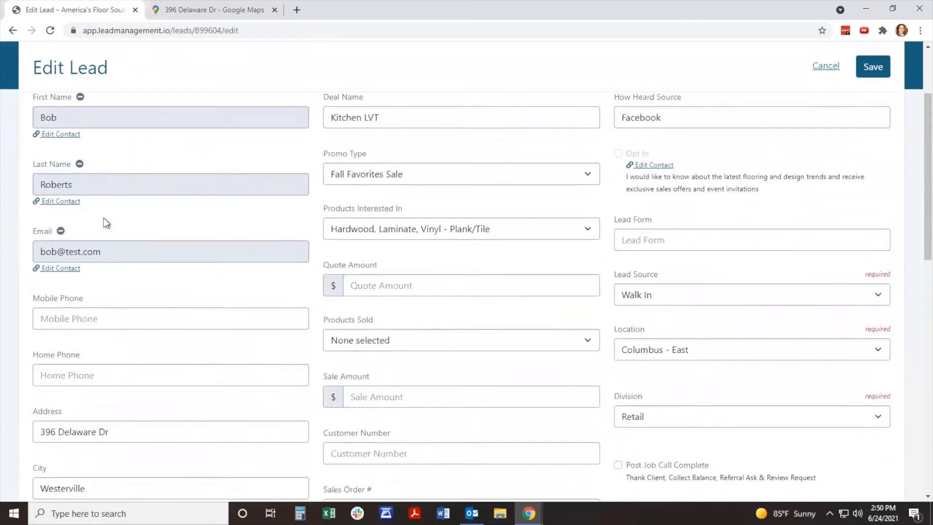
left_click(97, 253)
type("614) 555-1212")
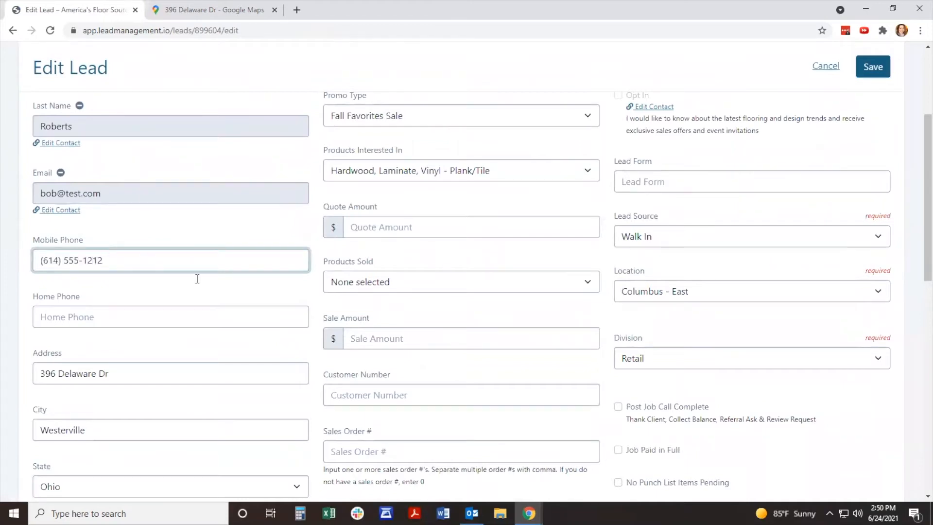
Step: Check the remaining fields of the edit form and save the lead
scroll(465, 326, "down", 5)
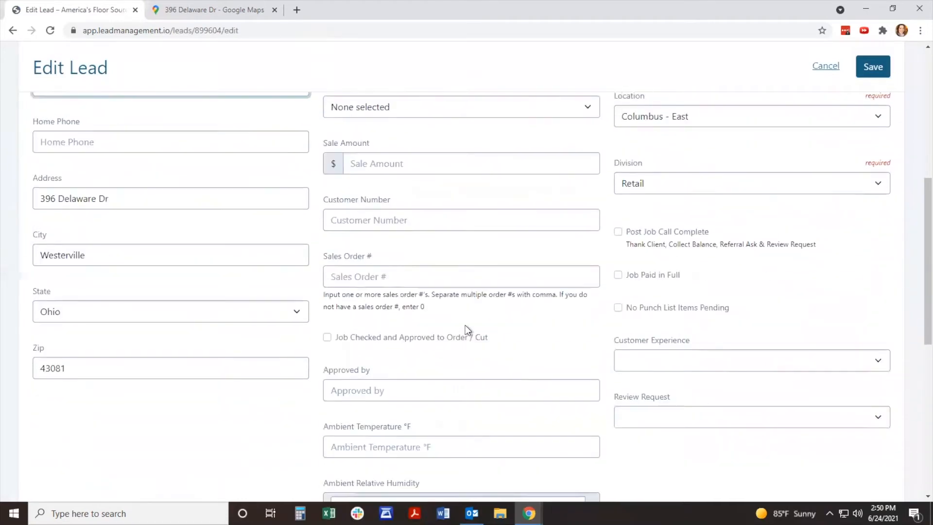
scroll(467, 328, "down", 5)
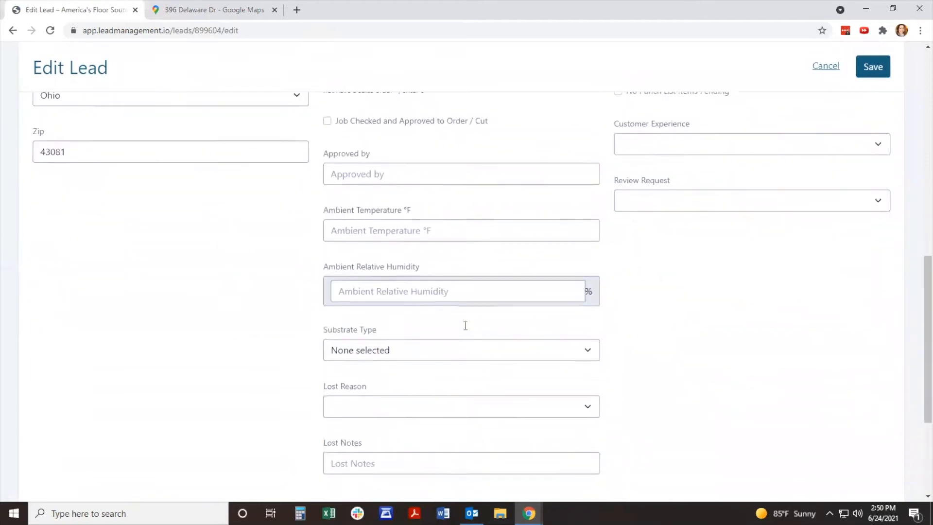
scroll(465, 326, "up", 8)
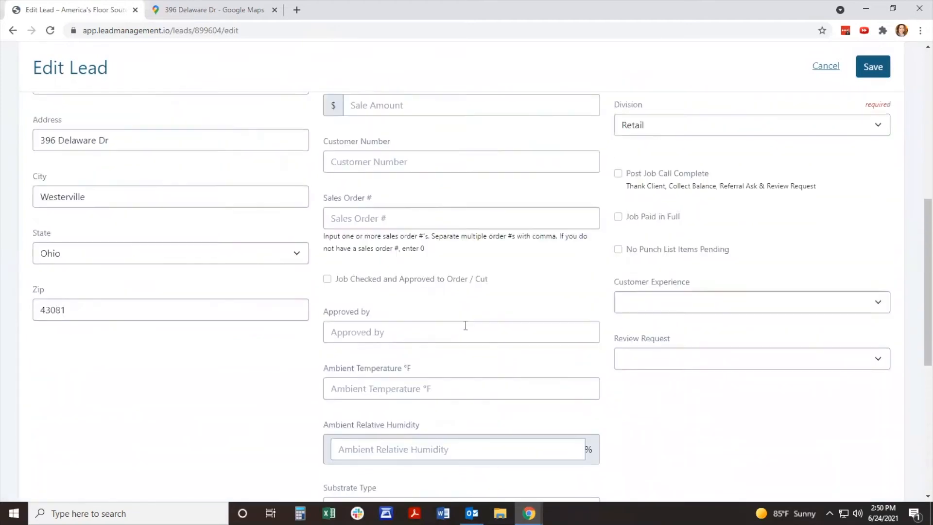
scroll(465, 326, "up", 6)
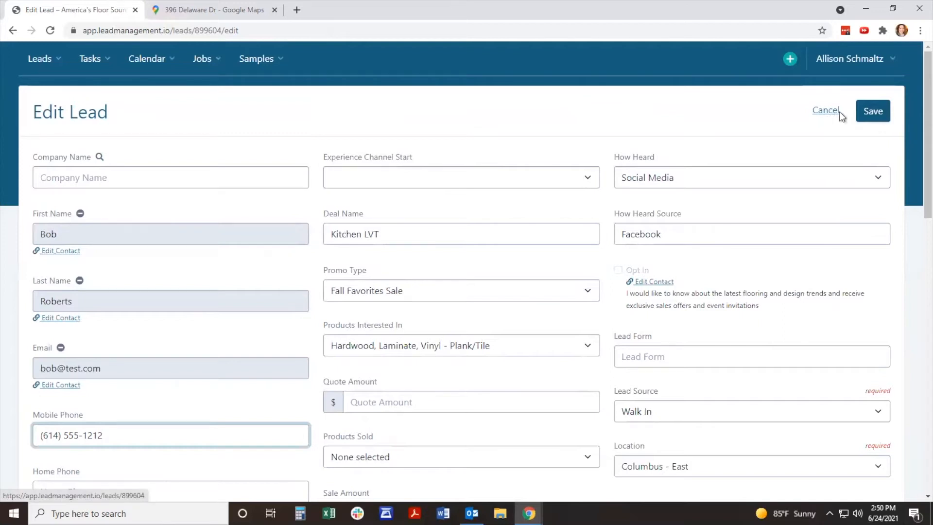
left_click(871, 111)
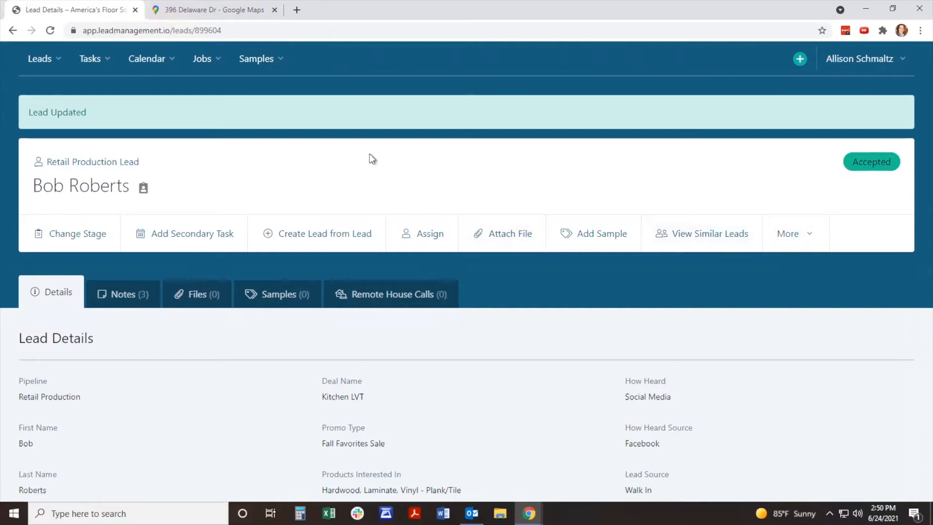
Step: View the open leads similar to this one and return to the lead page without merging any
left_click(702, 240)
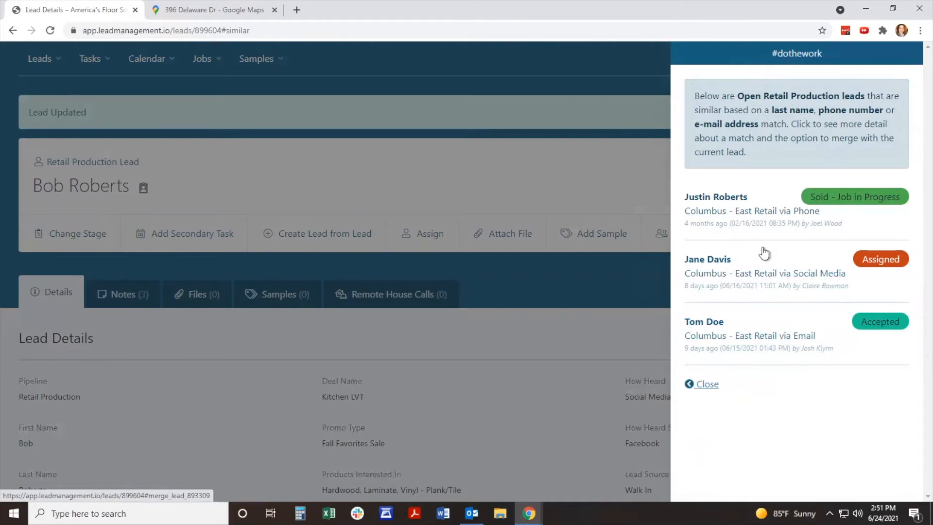
left_click(707, 384)
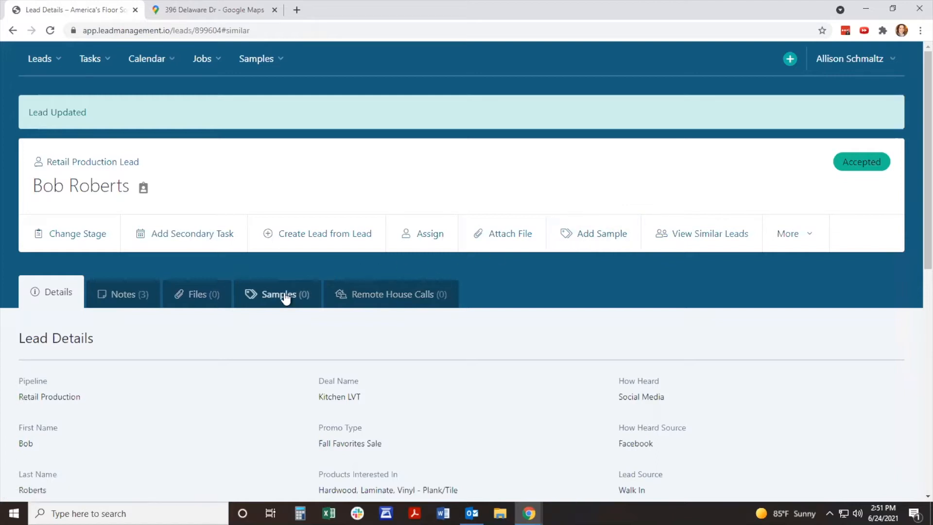
Step: Start a new sample on the lead with item type LVT, number 1234, brand A, style B, color C and quoted price 4.99
left_click(605, 234)
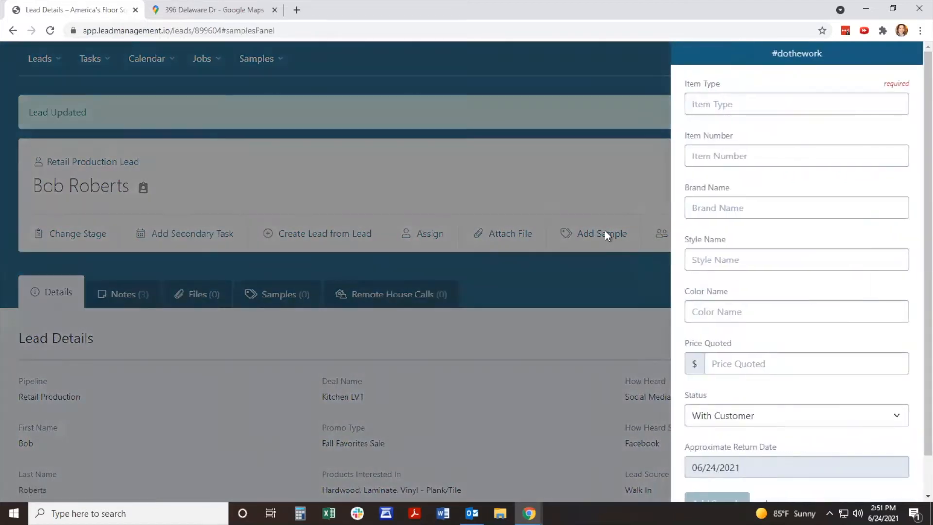
left_click(741, 103)
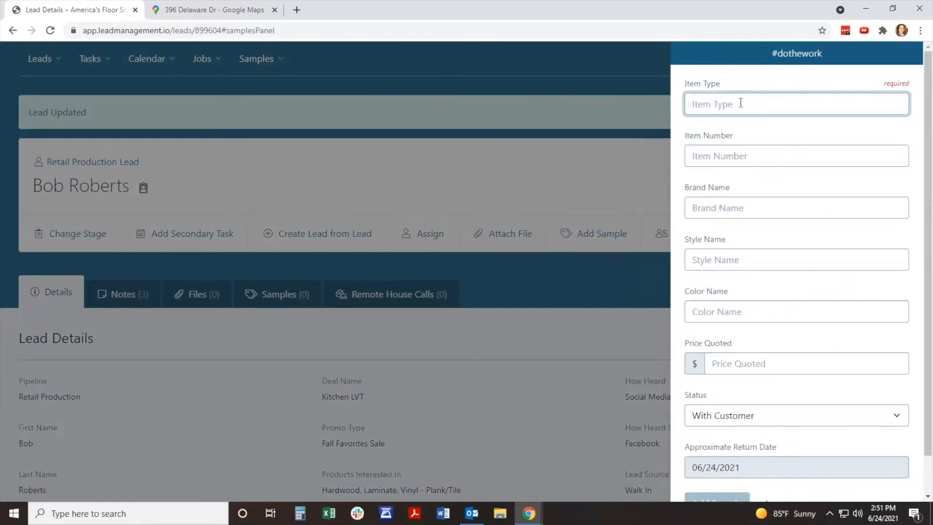
type("LVT")
key("Tab")
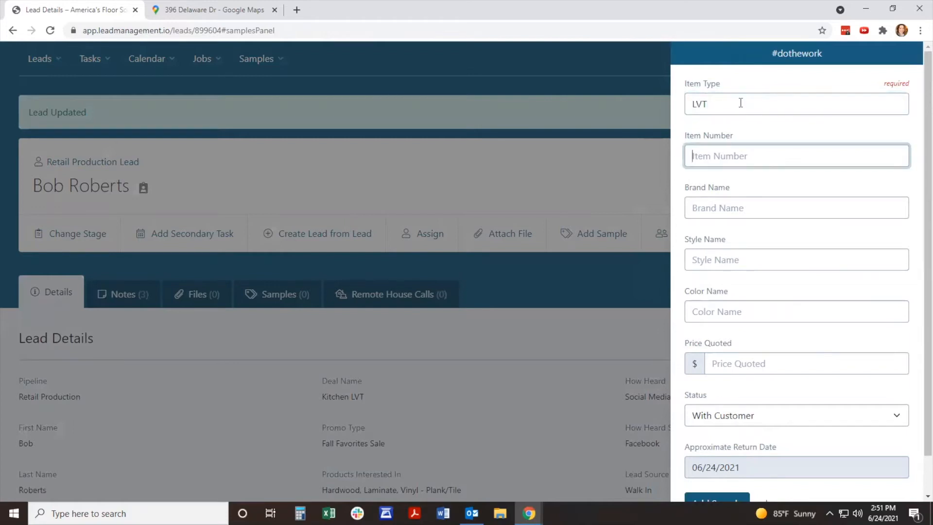
type("1234")
key("Tab")
type("A")
key("Tab")
type("B")
key("Tab")
type("C")
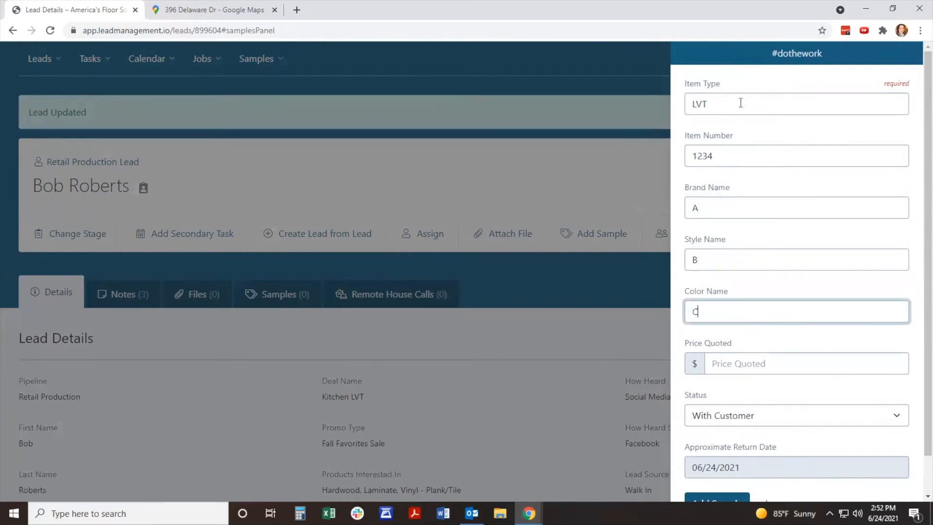
key("Tab")
type("4.99")
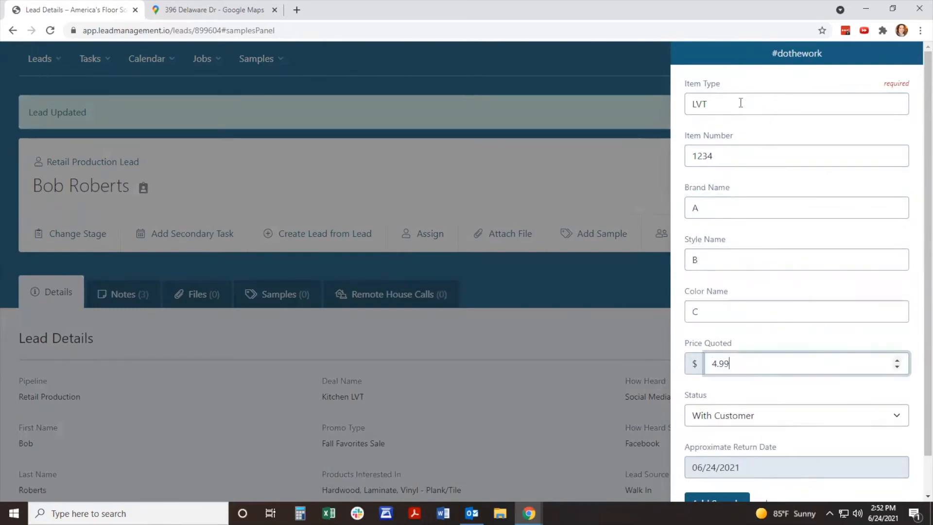
Step: Switch the new sample's status to On Order and back to With Customer
scroll(778, 393, "down", 1)
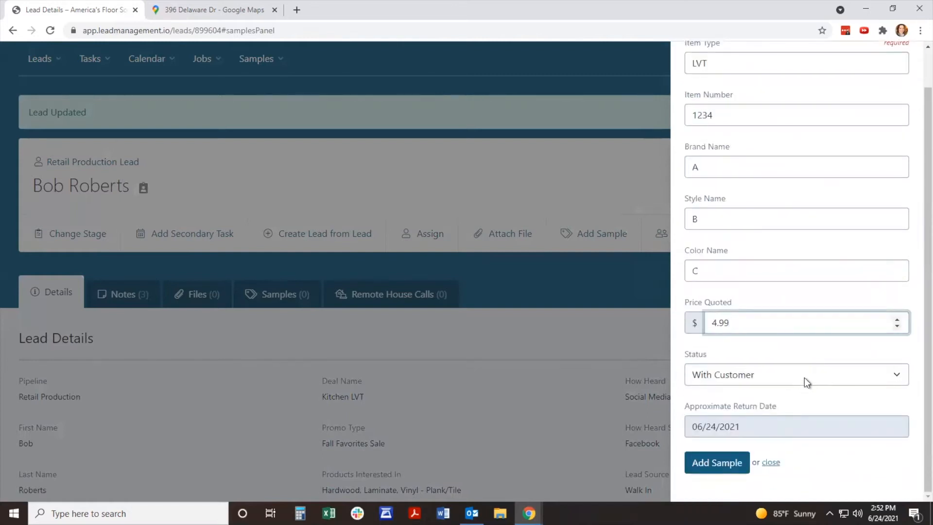
left_click(804, 377)
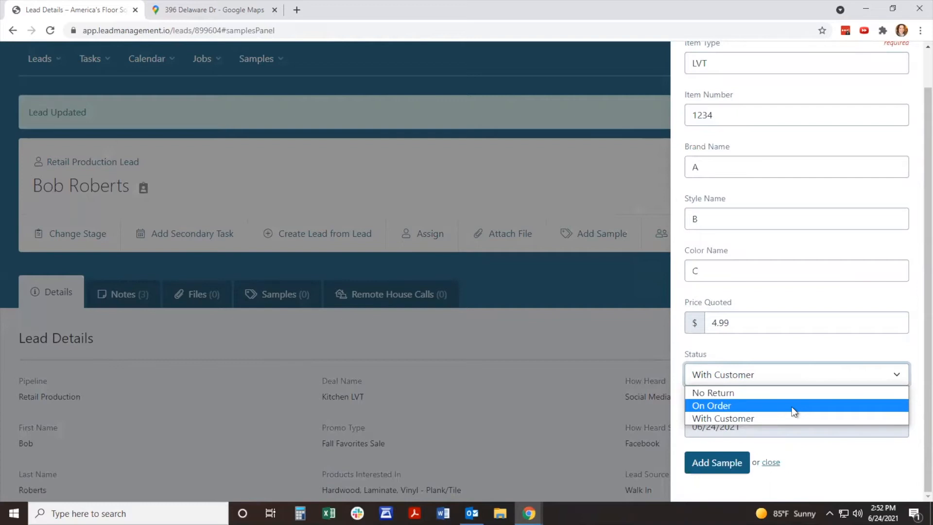
left_click(791, 407)
left_click(786, 375)
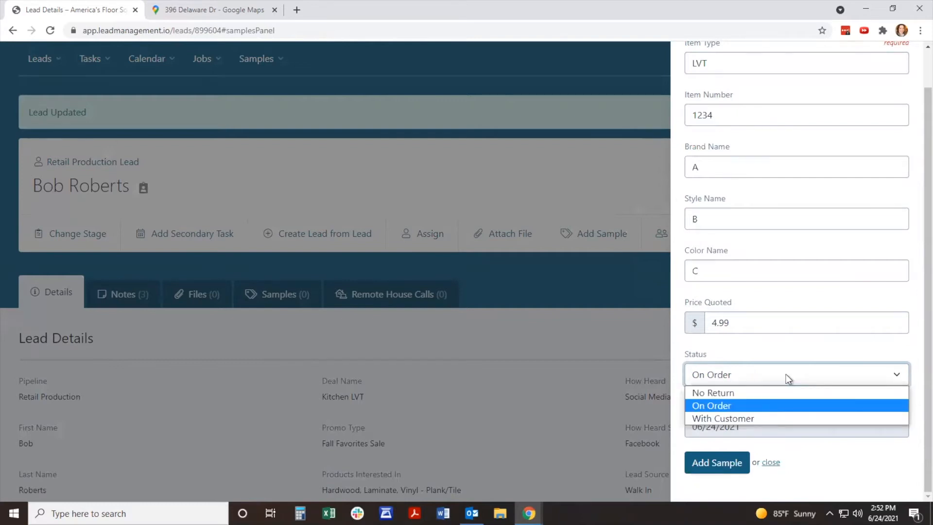
left_click(772, 418)
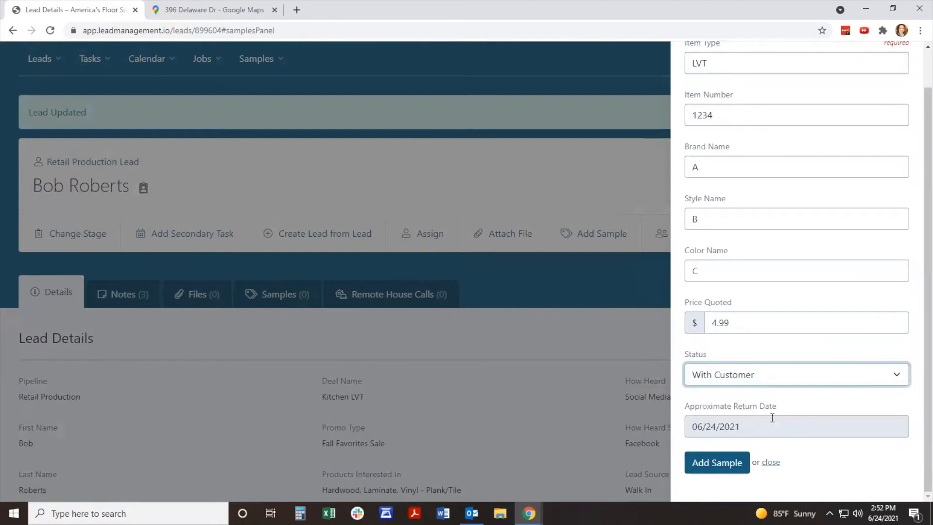
Step: Set the sample's approximate return date to 07/09/2021 and add the sample to the lead
left_click(747, 426)
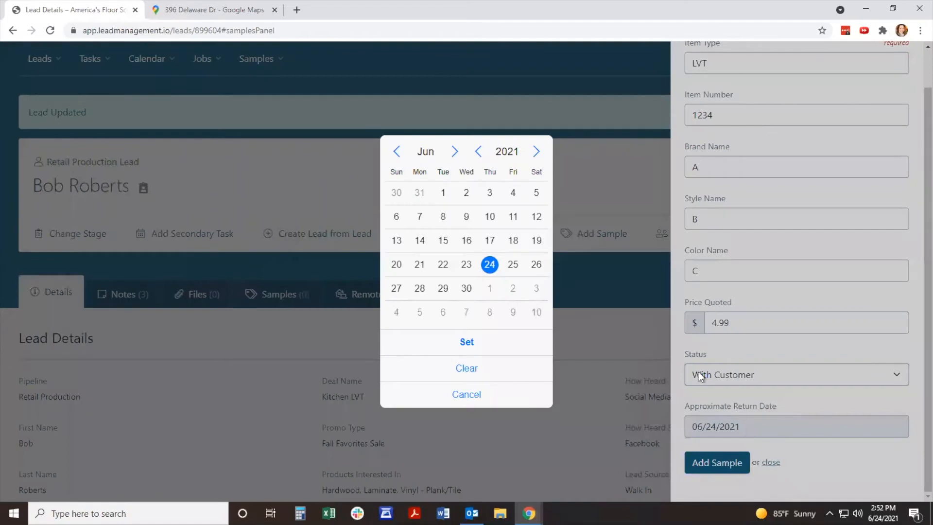
left_click(512, 312)
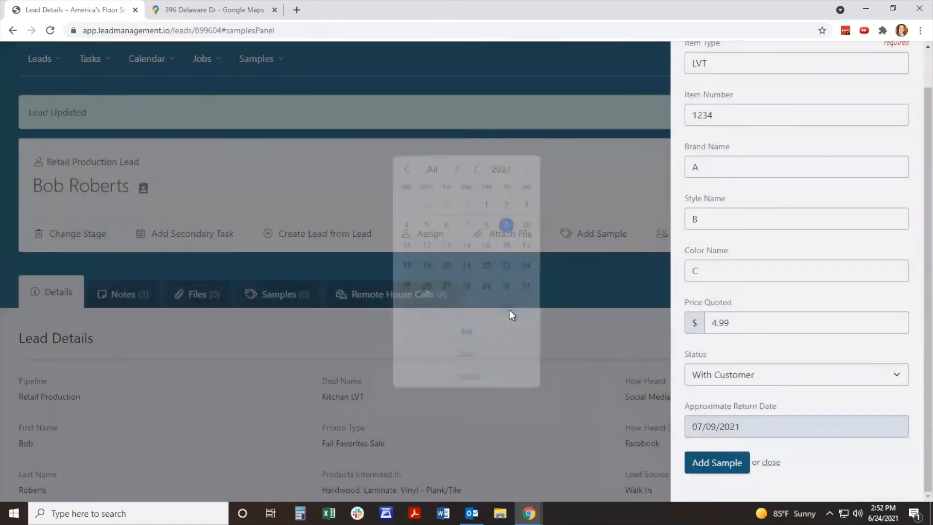
left_click(728, 463)
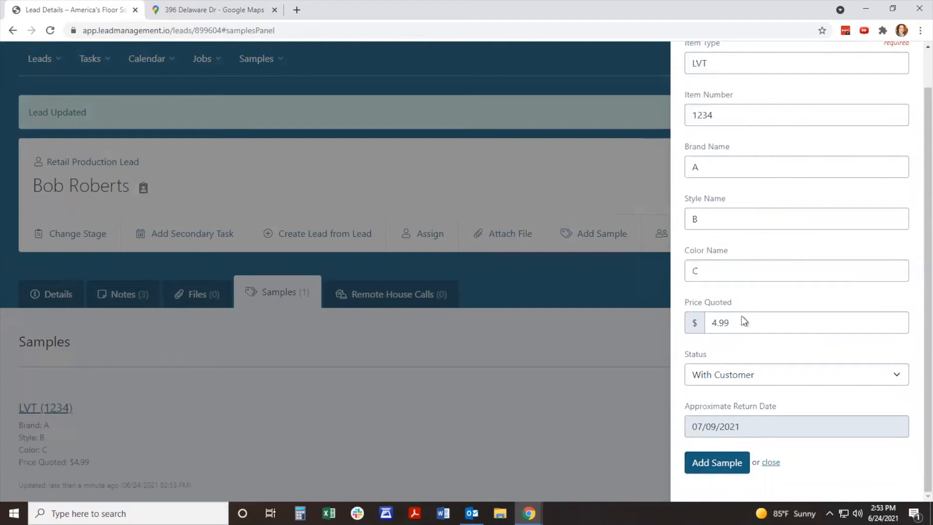
Step: Add a second sample by reusing the filled-in form with color defgh and quoted price 6.99, and close the form
left_click_drag(702, 268, 676, 268)
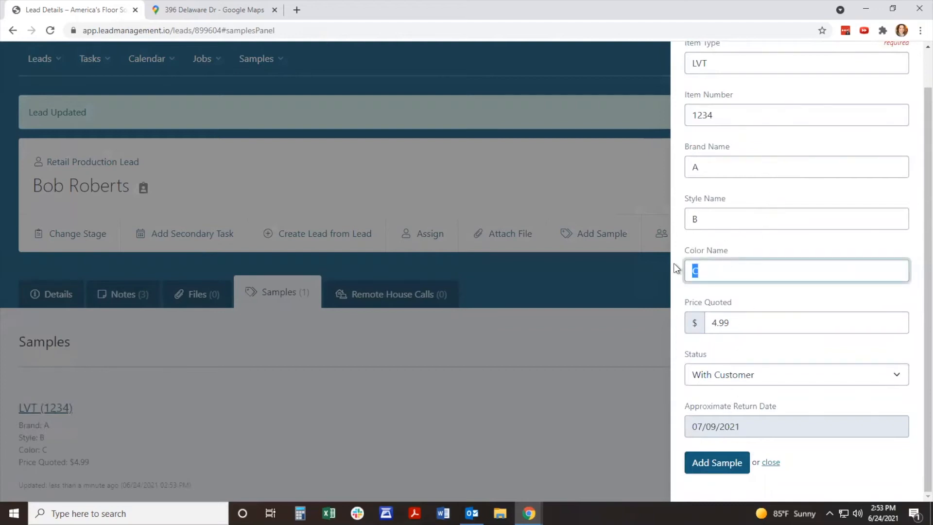
type("defgh")
key("Tab")
type("6.99")
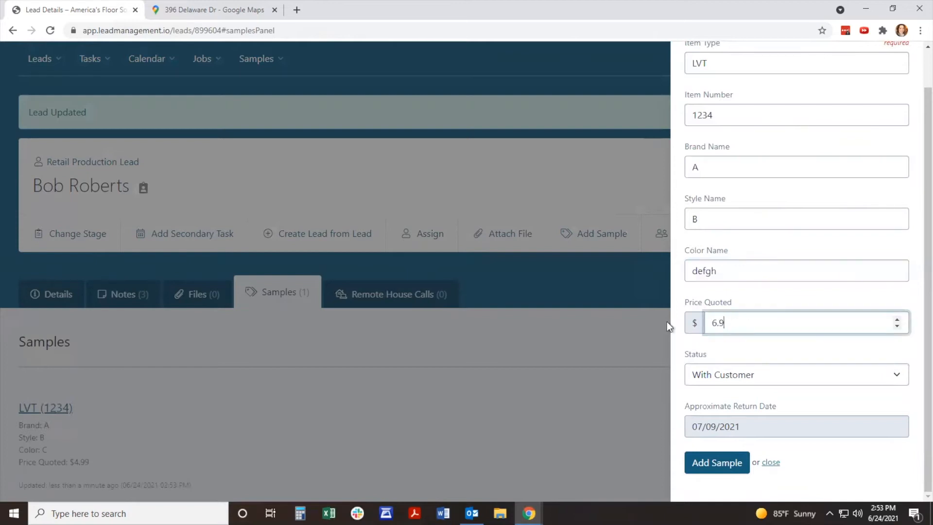
left_click(738, 466)
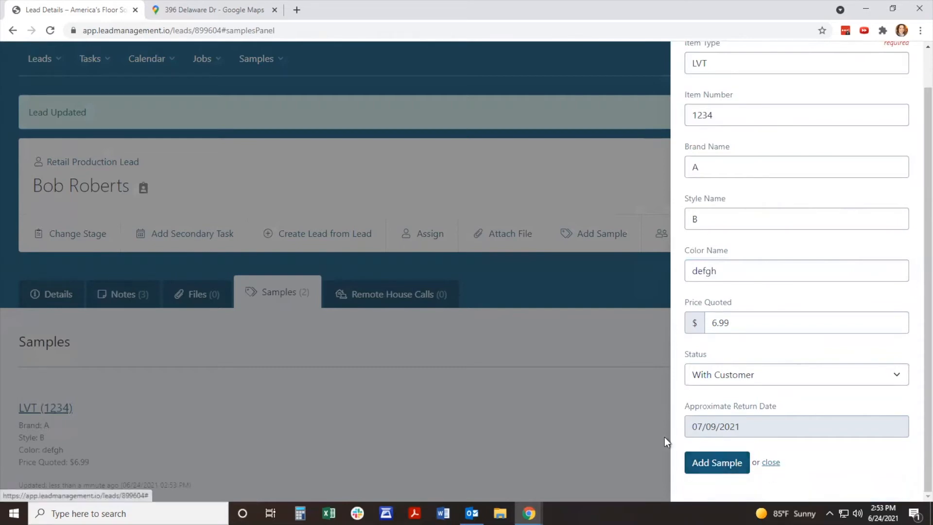
left_click(586, 387)
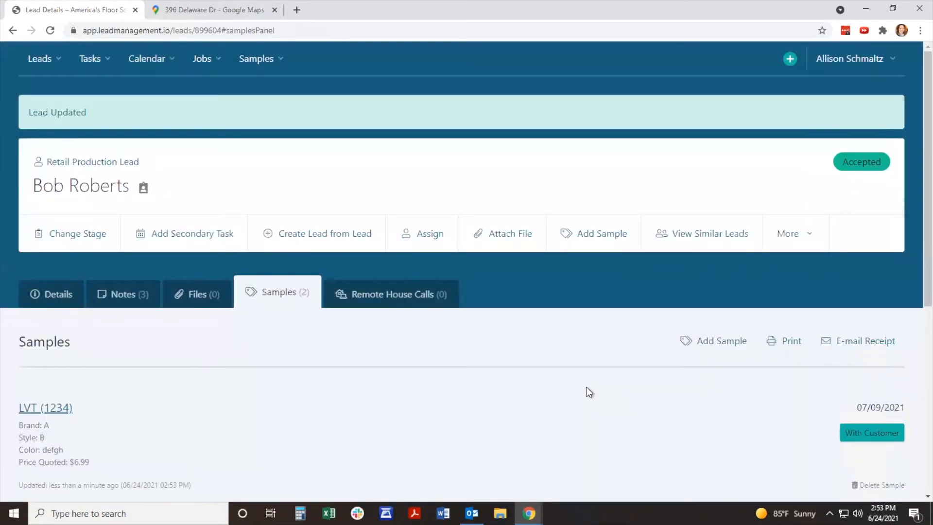
Step: Review the lead's samples and preview their check-out printout, cancelling without printing
scroll(586, 387, "down", 4)
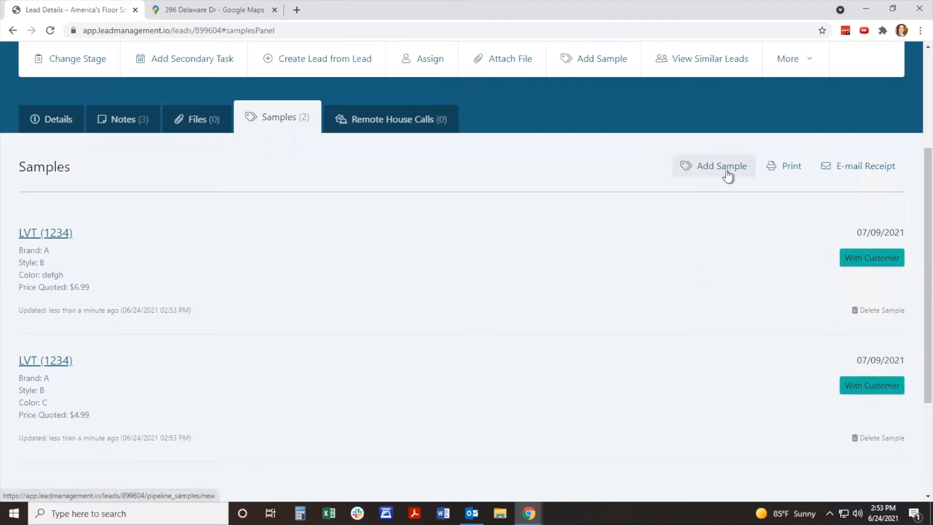
scroll(718, 174, "up", 1)
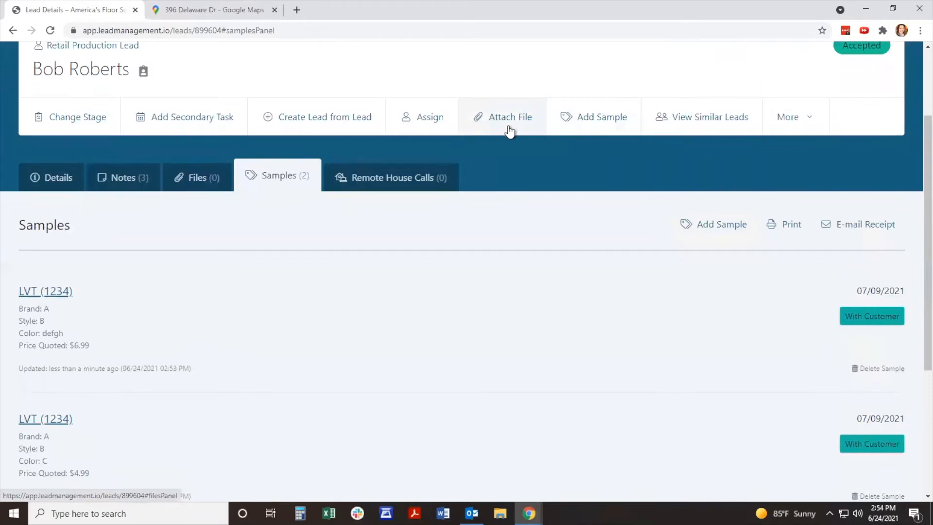
scroll(606, 214, "down", 1)
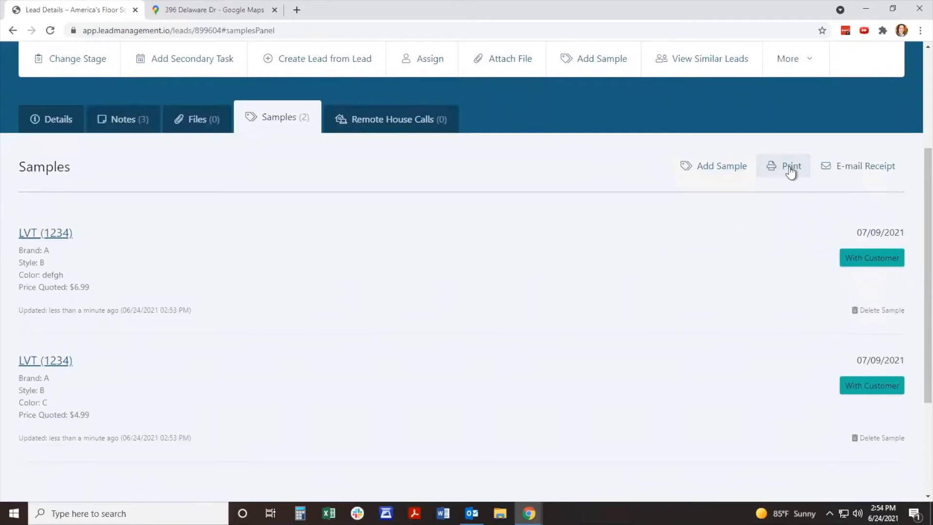
left_click(791, 170)
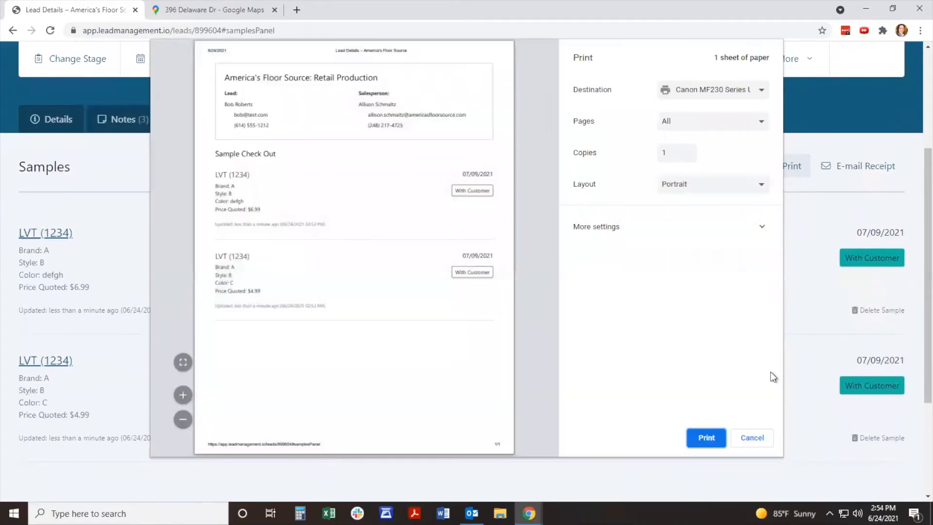
left_click(753, 438)
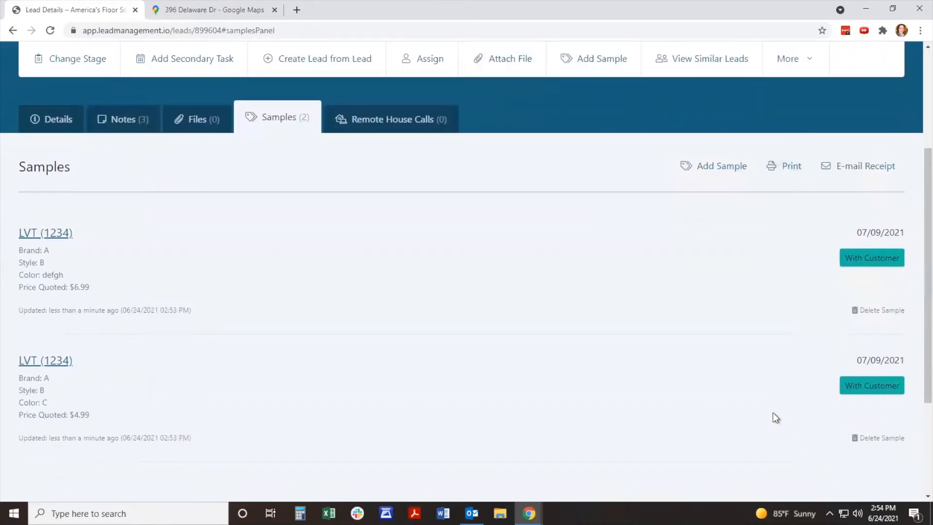
Step: E-mail the sample receipt, check the customer's e-mail in the lead details and return to the samples
left_click(876, 171)
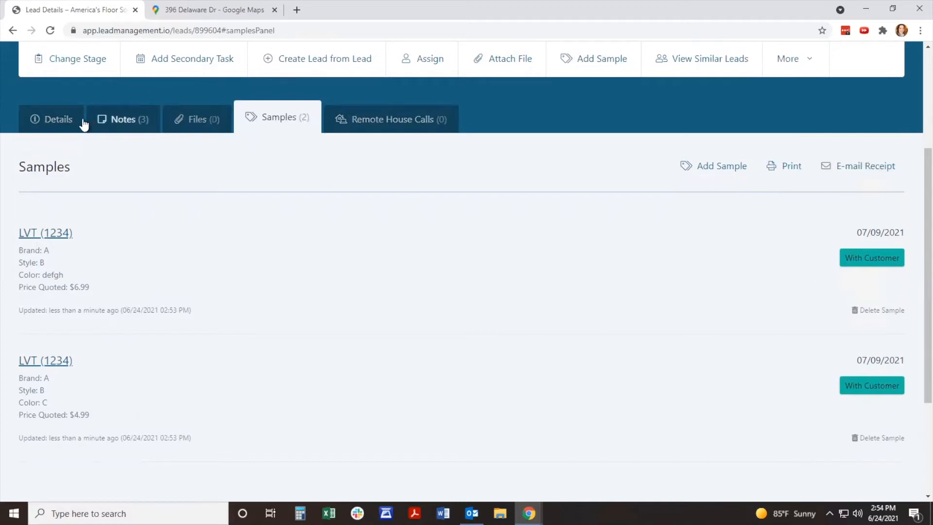
left_click(59, 119)
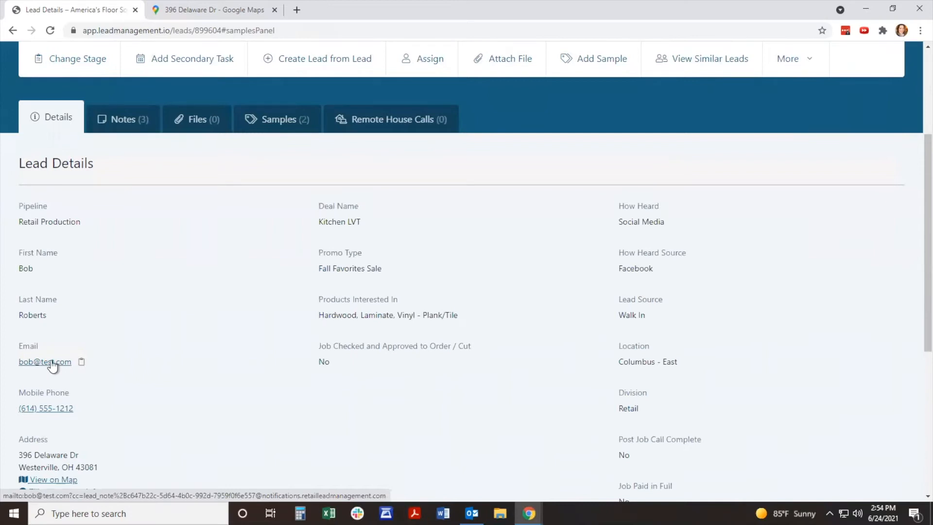
left_click(282, 122)
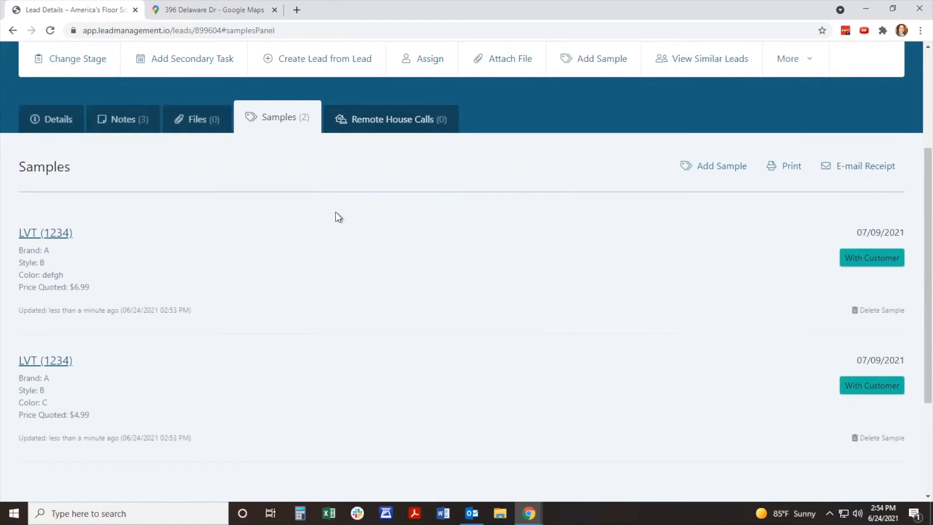
Step: Change the color name of the $6.99 LVT sample to xyz and save it
left_click(49, 233)
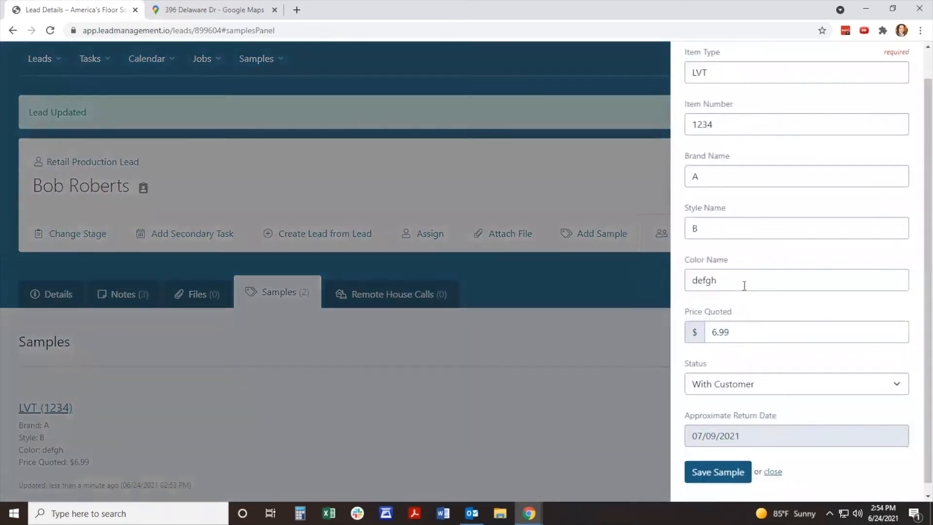
left_click_drag(744, 286, 657, 276)
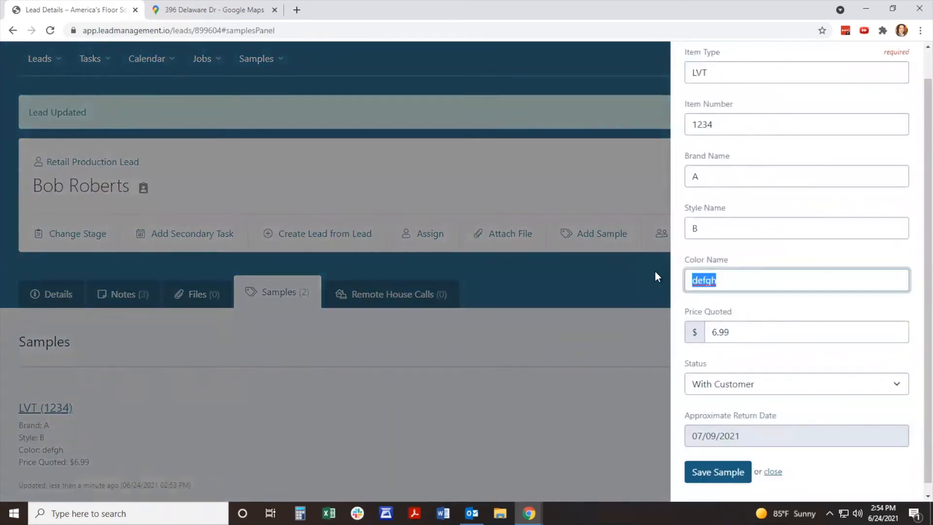
type("xyz")
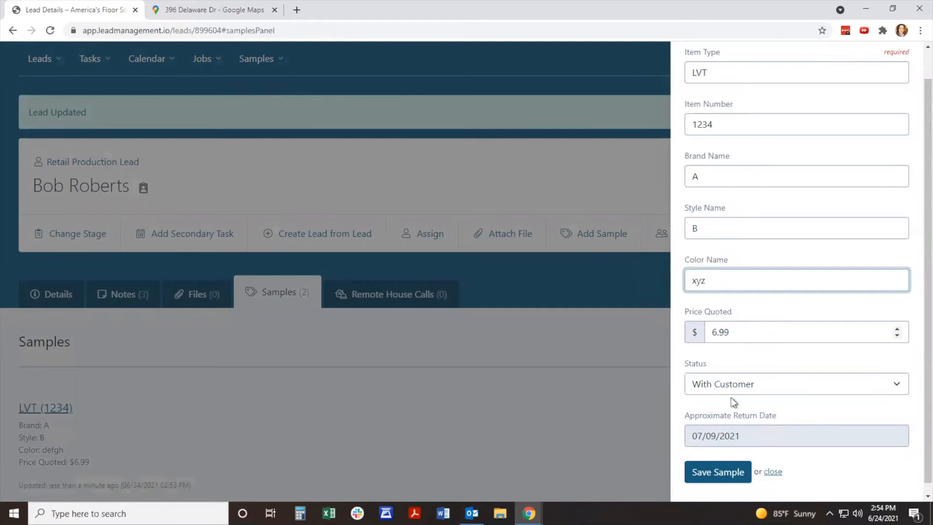
left_click(734, 471)
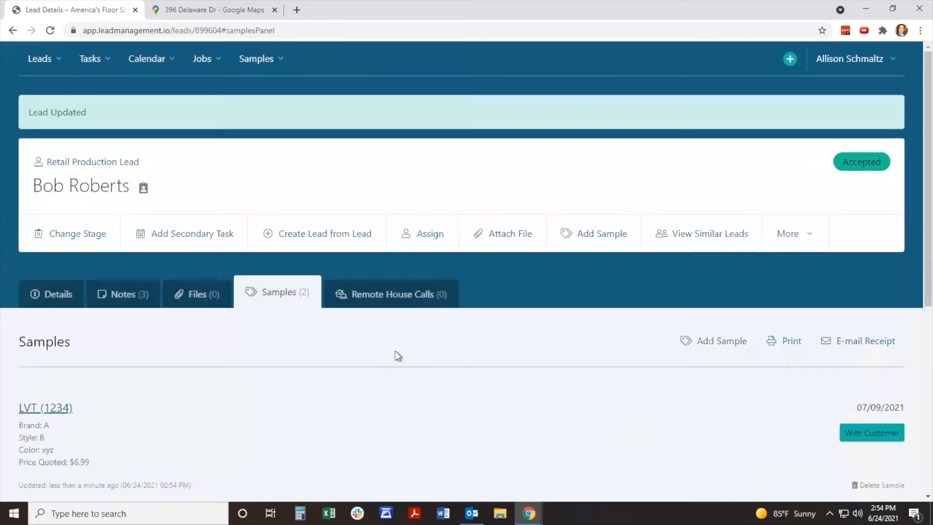
Step: Cycle the xyz sample's status through Returned, No Return and With Customer, finishing on Returned
scroll(401, 335, "down", 1)
scroll(401, 334, "down", 2)
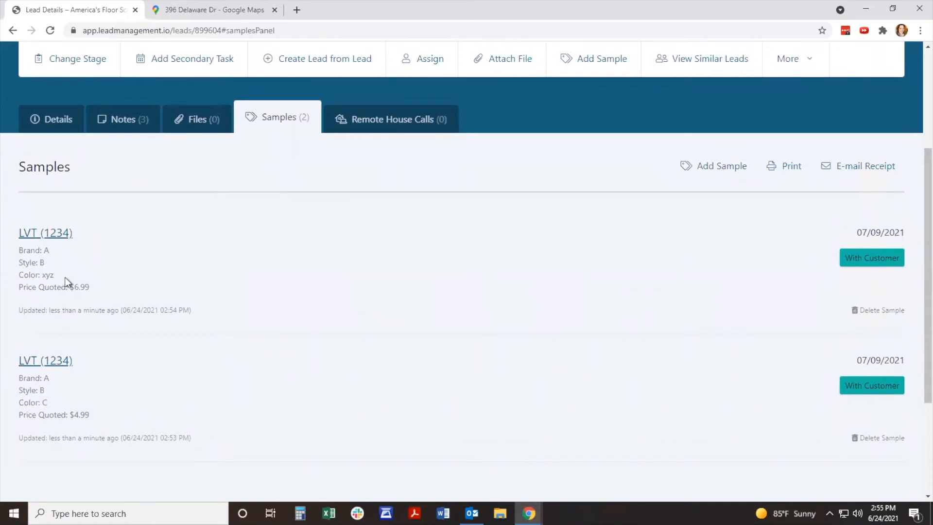
left_click(872, 264)
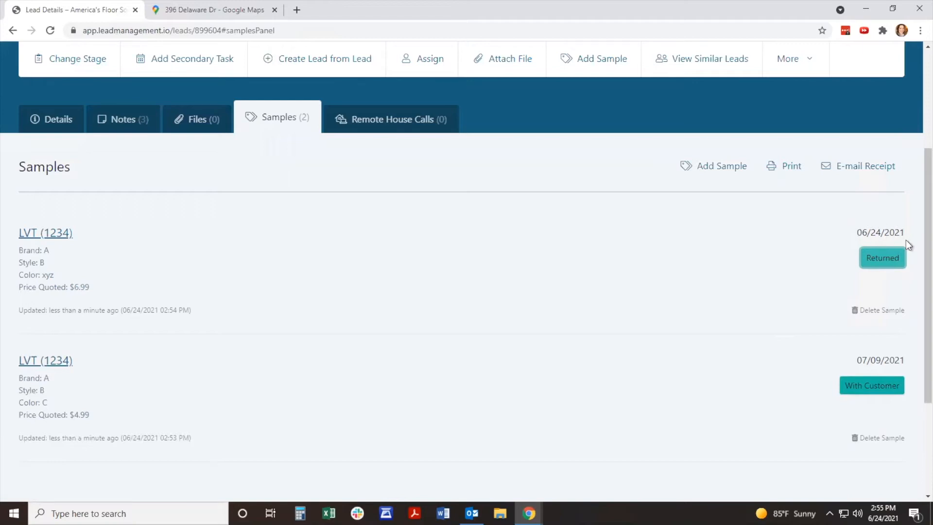
left_click(891, 264)
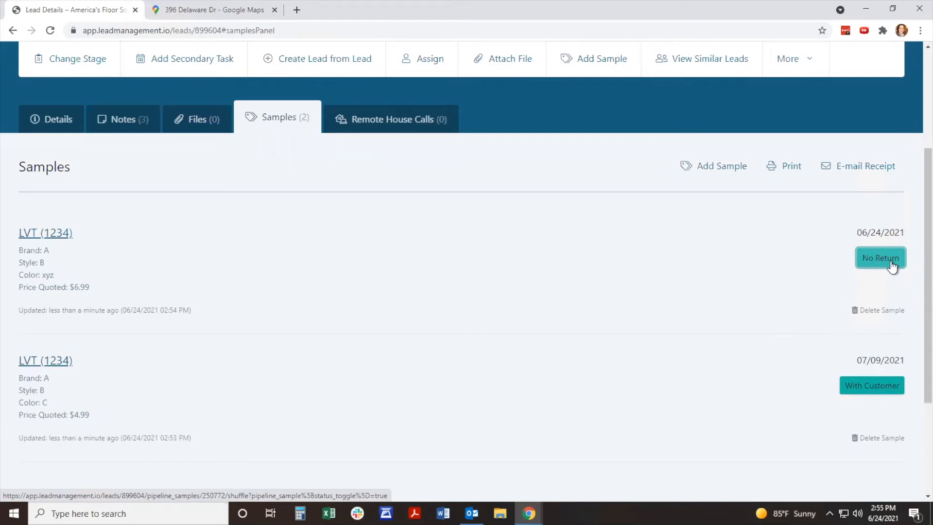
left_click(893, 268)
left_click(894, 269)
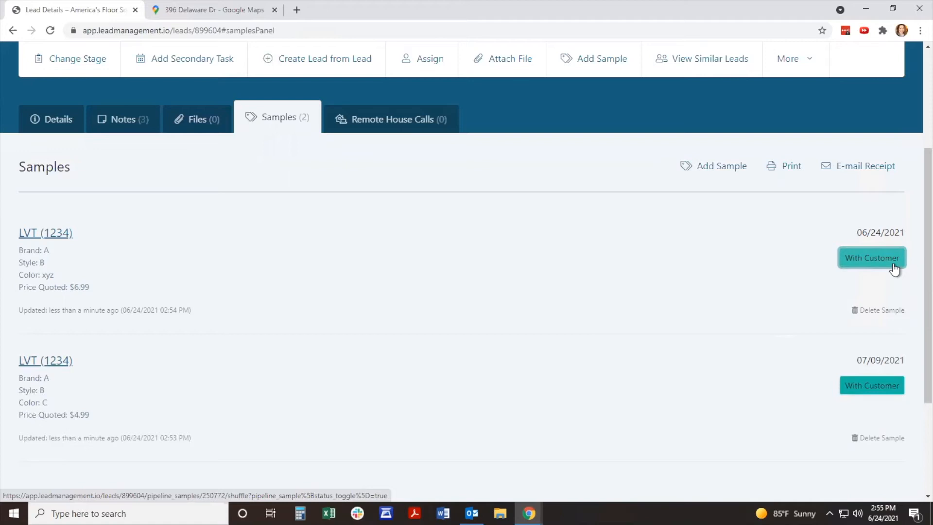
left_click(894, 268)
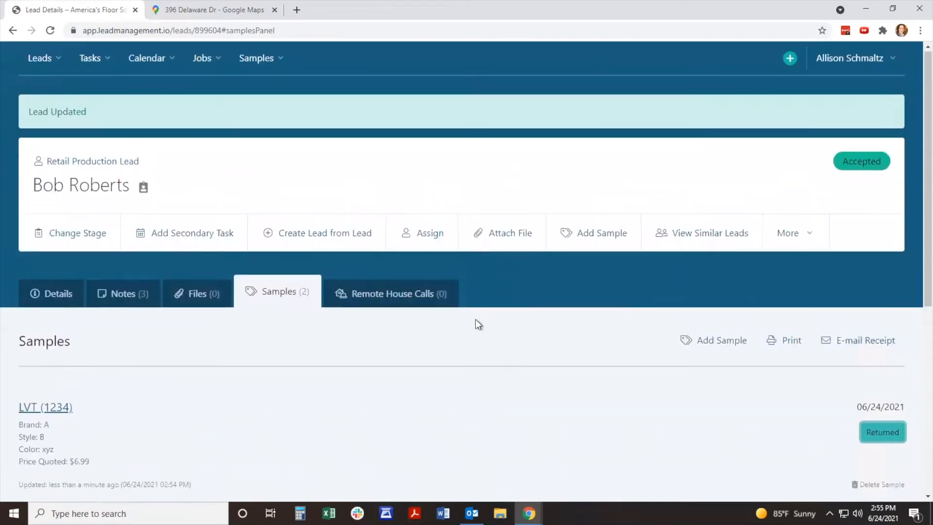
Step: Open the overall list of samples that are currently With Customer
left_click(272, 61)
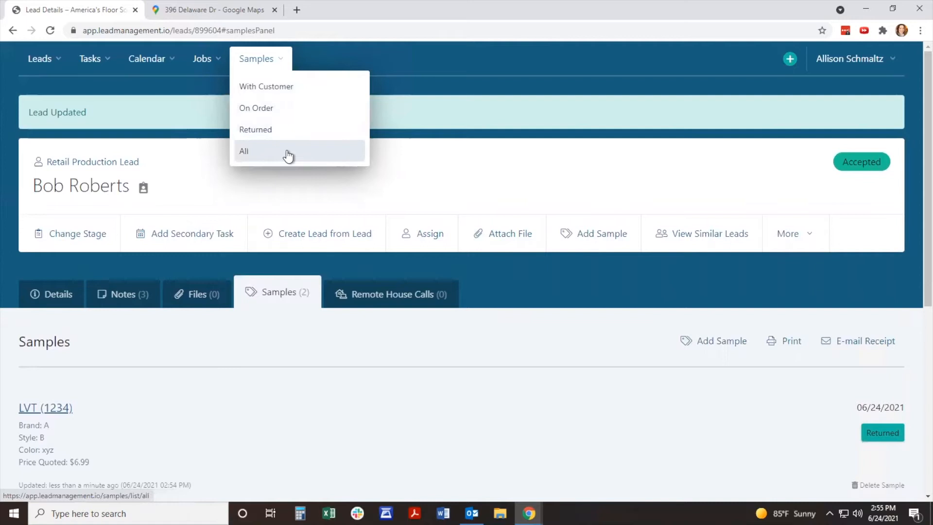
left_click(297, 87)
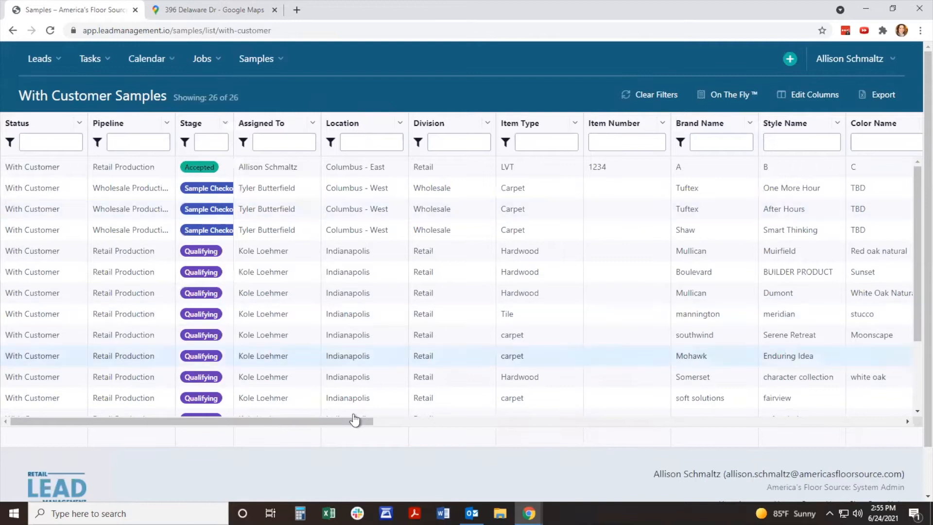
Step: Filter the With Customer samples by the start of the customer's e-mail address
left_click_drag(354, 422, 430, 377)
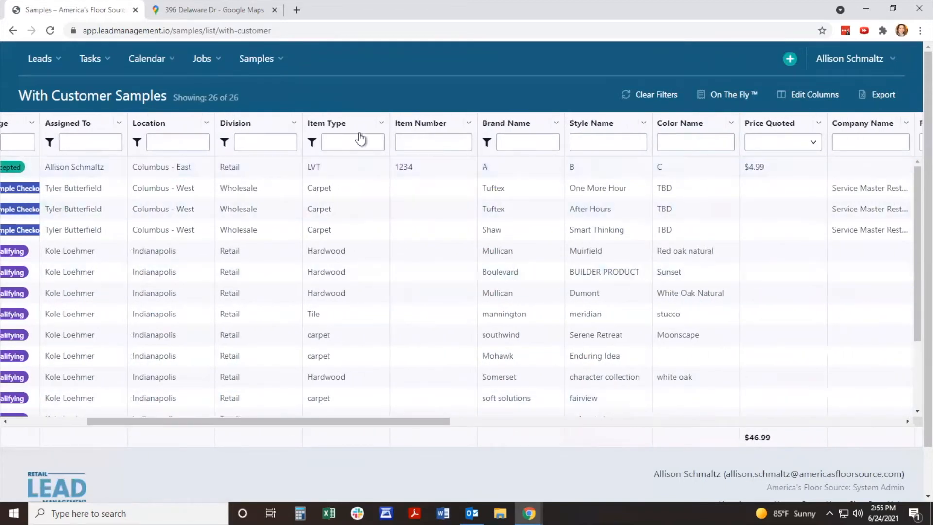
left_click_drag(363, 421, 638, 424)
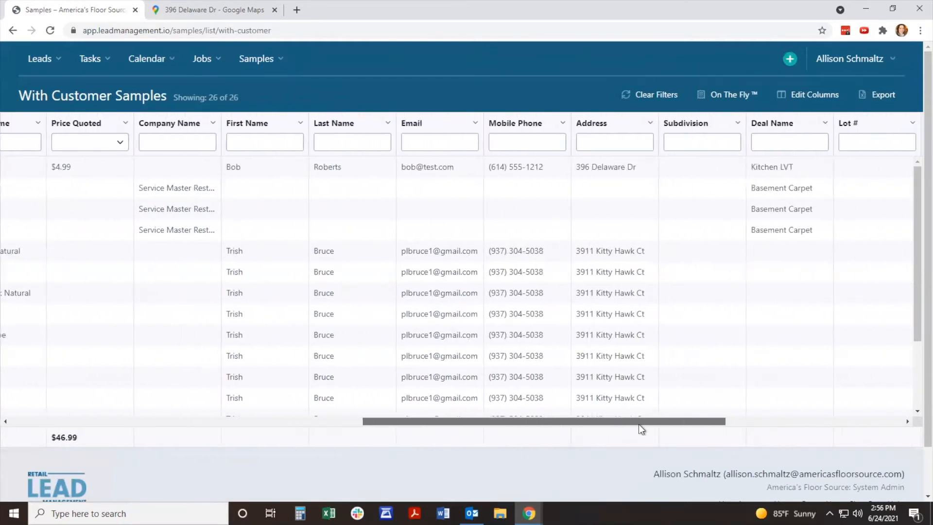
left_click(431, 140)
type("bob@test")
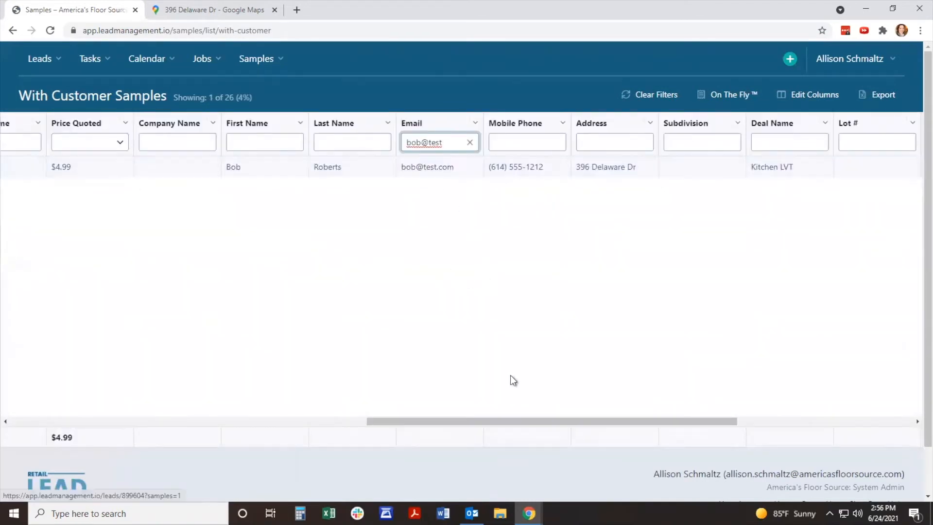
Step: Check the filtered sample's status date, open its lead from the list and look through the lead's samples
left_click_drag(510, 421, 723, 416)
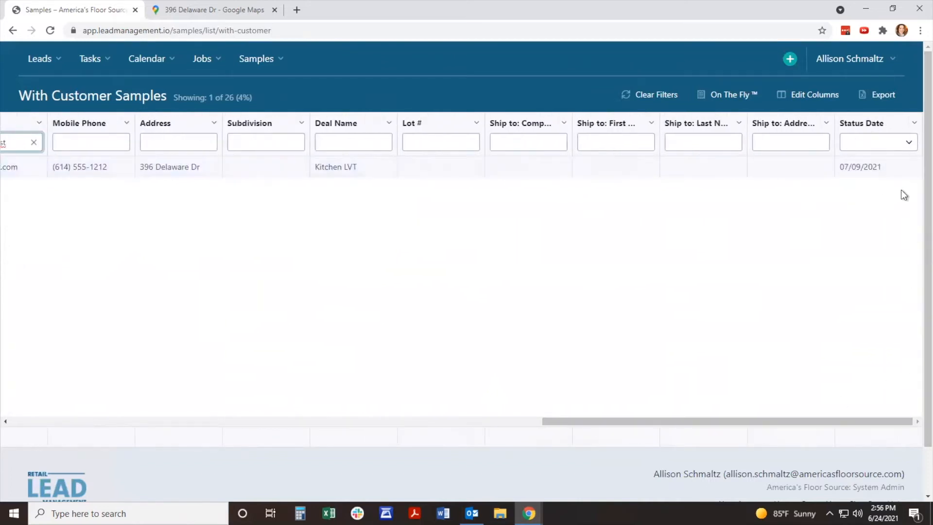
scroll(340, 170, "left", 10)
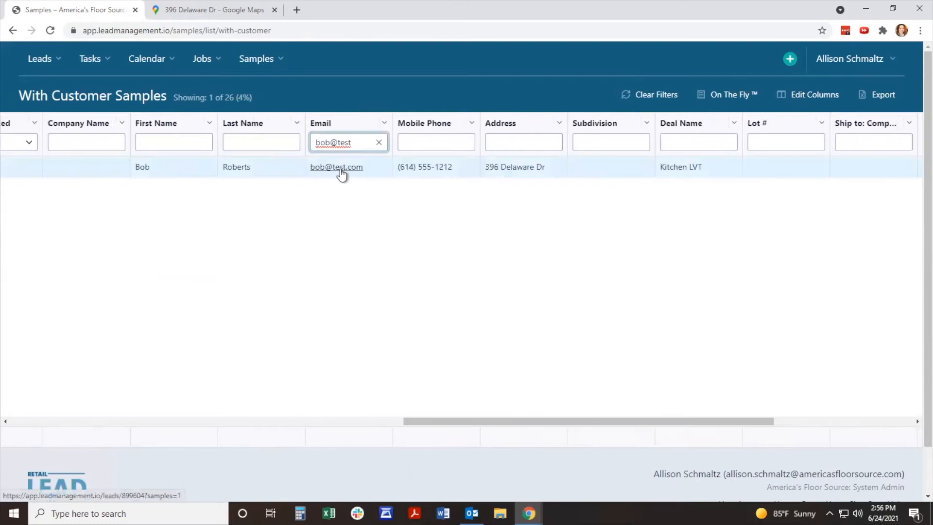
left_click(341, 168)
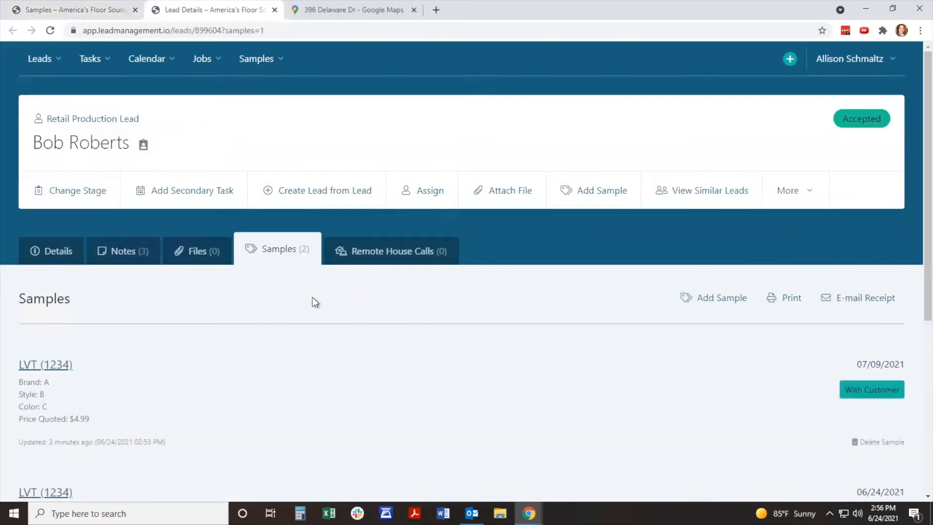
scroll(313, 298, "down", 2)
scroll(312, 302, "up", 2)
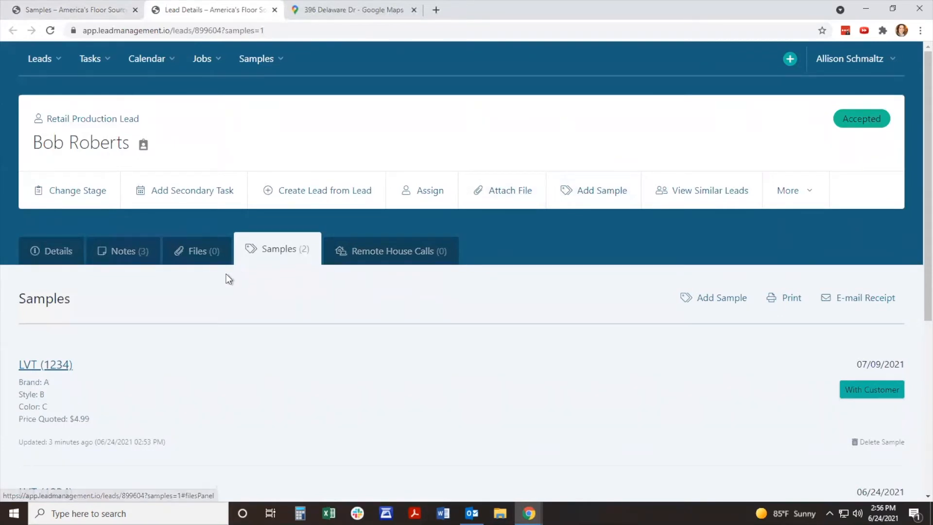
Step: Start a file attachment on the lead with the picture Blacksmith_Oak_Steam_28300 and name it LVT samples 1
left_click(505, 192)
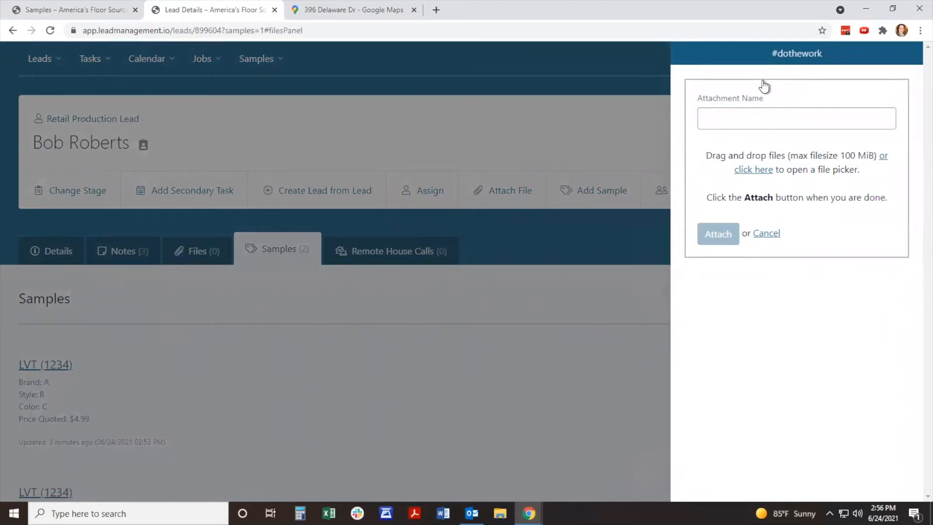
left_click(755, 171)
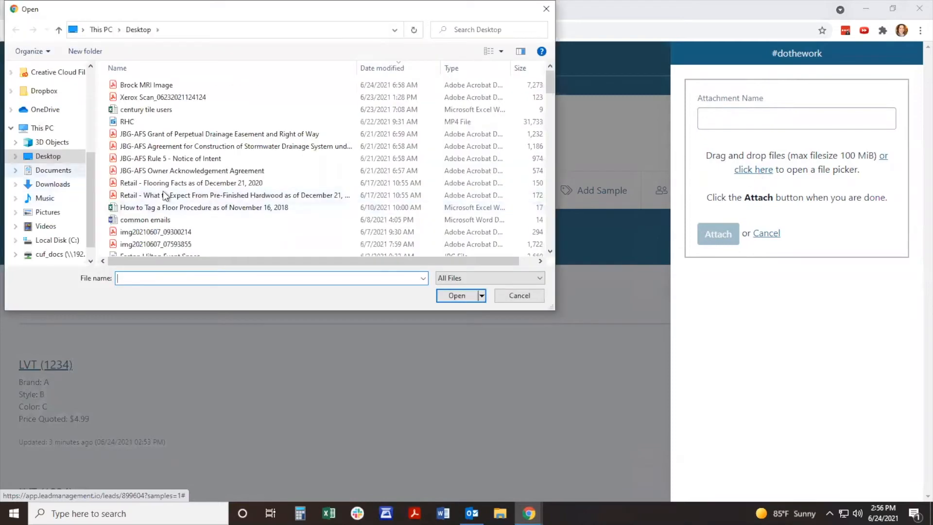
scroll(377, 182, "down", 1)
scroll(376, 183, "down", 1)
left_click(45, 212)
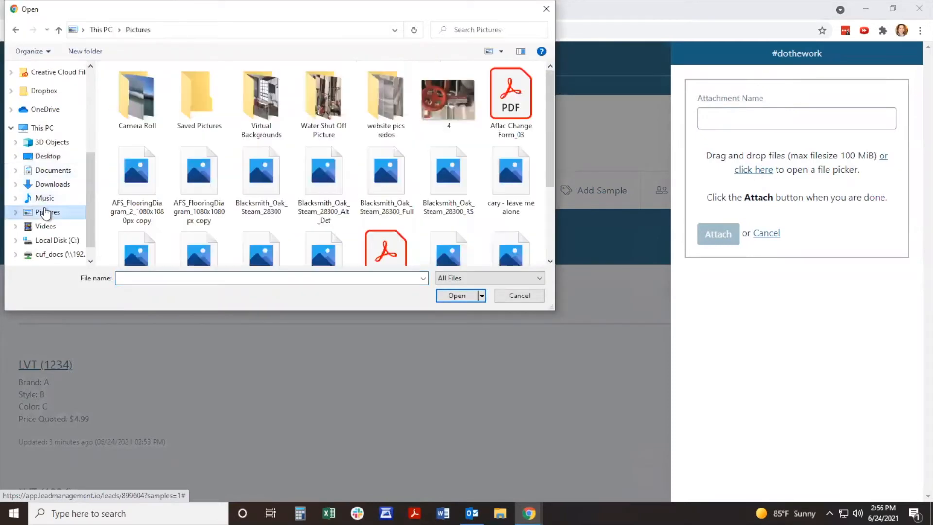
left_click(248, 171)
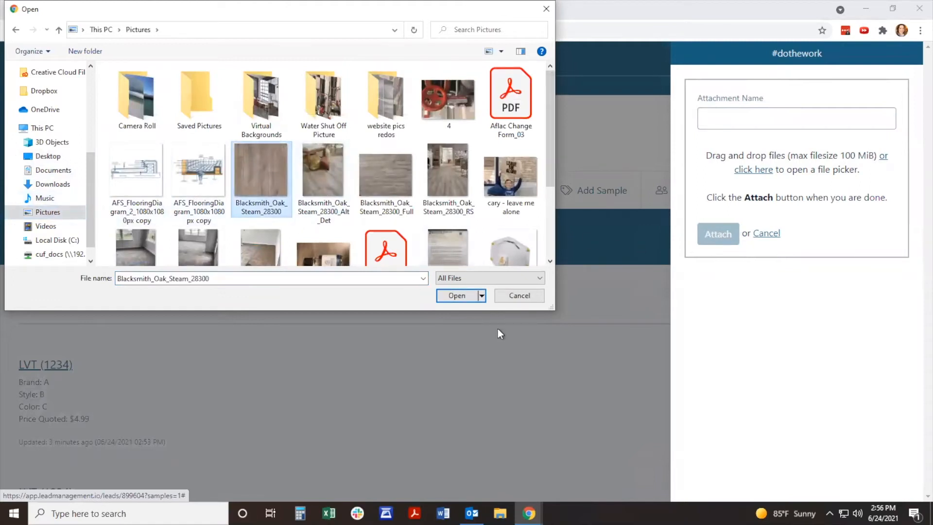
left_click(457, 295)
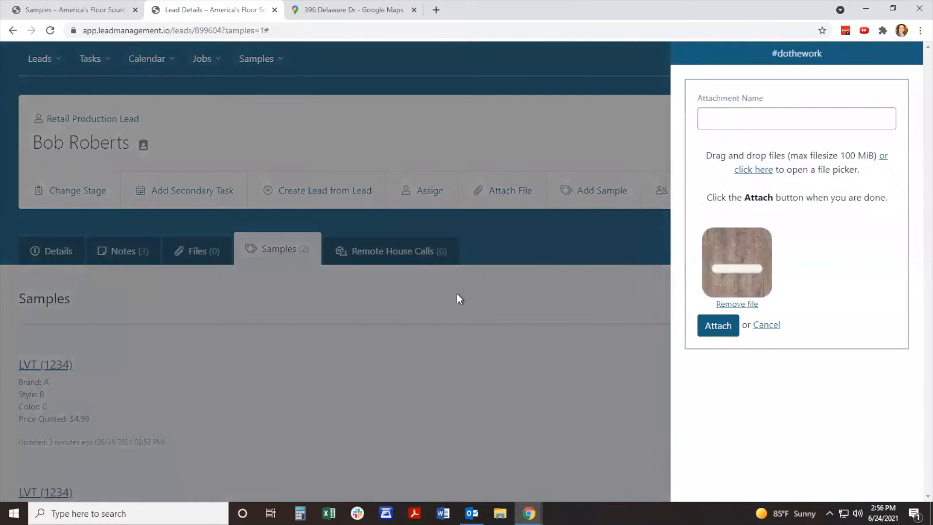
left_click(766, 125)
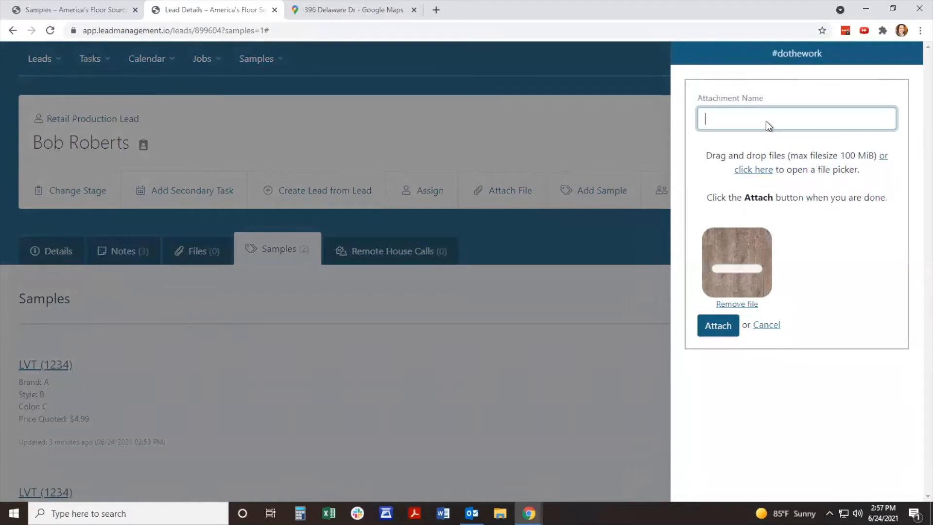
type("LVT samples 1")
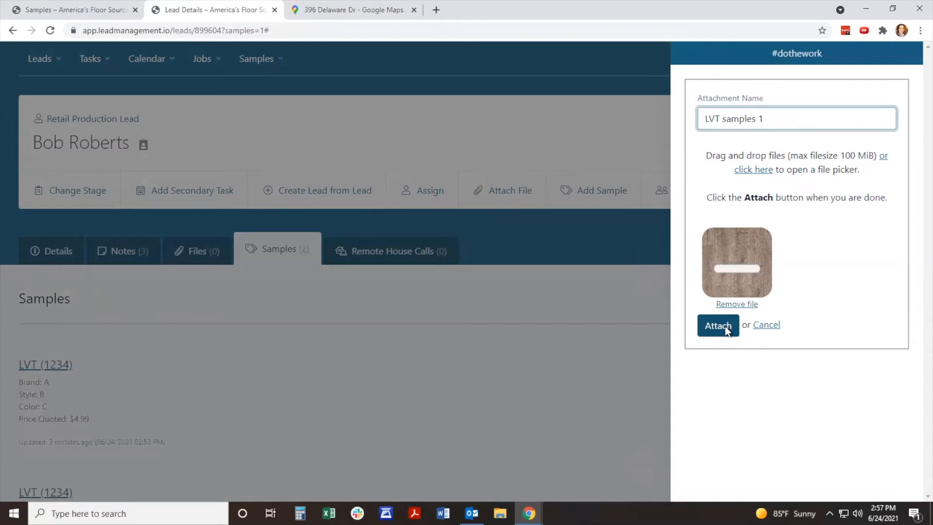
Step: Add the picture Blacksmith_Oak_Steam_28300_Full to the attachment and attach both files to the lead
left_click(770, 171)
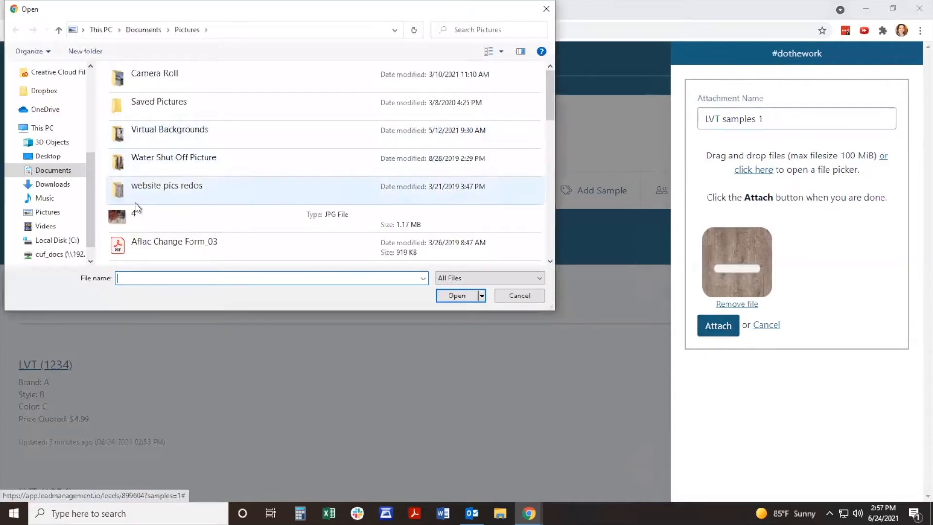
scroll(200, 179, "down", 2)
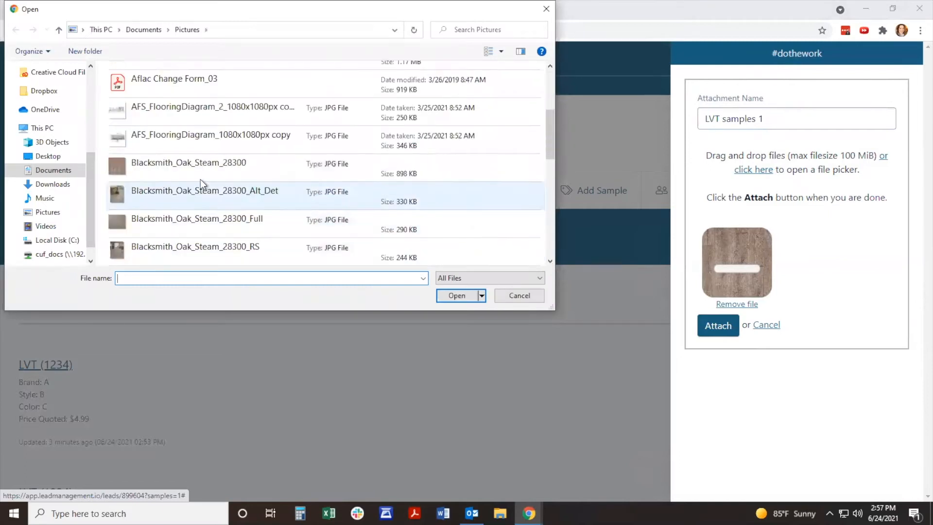
scroll(197, 197, "down", 1)
left_click(214, 148)
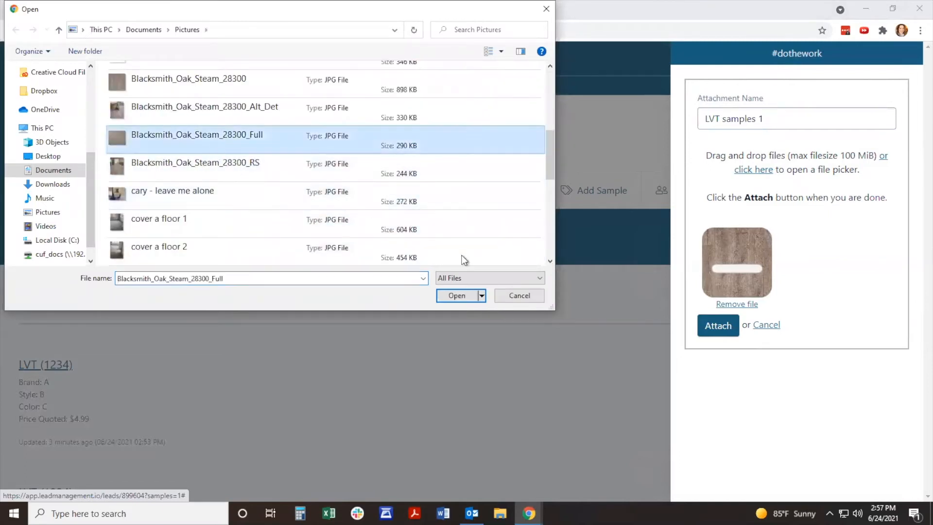
left_click(454, 295)
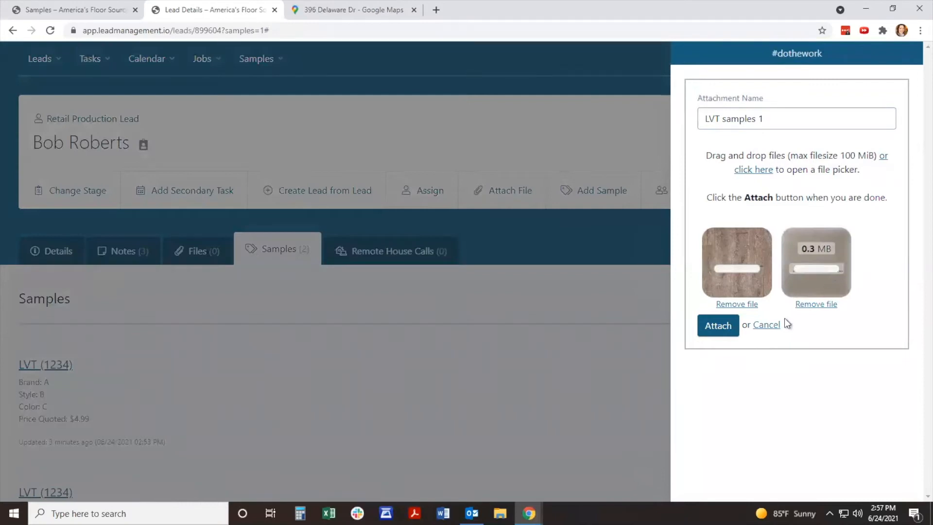
left_click(719, 326)
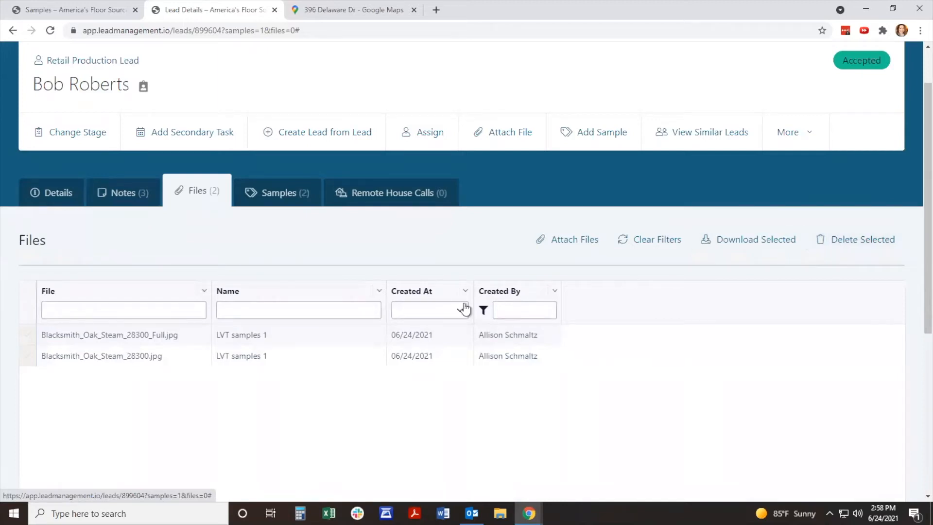
Step: Select both attached Blacksmith Oak Steam files in the lead's file list
left_click(28, 337)
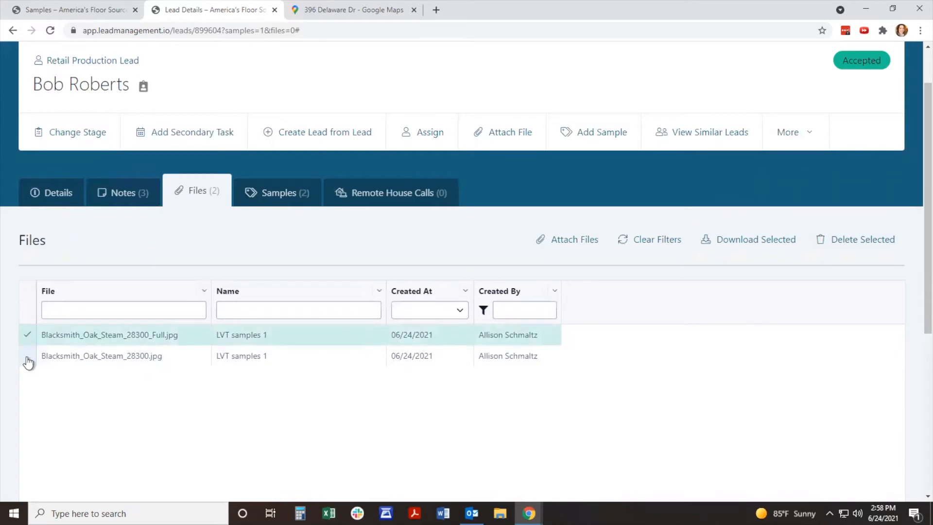
left_click(27, 360)
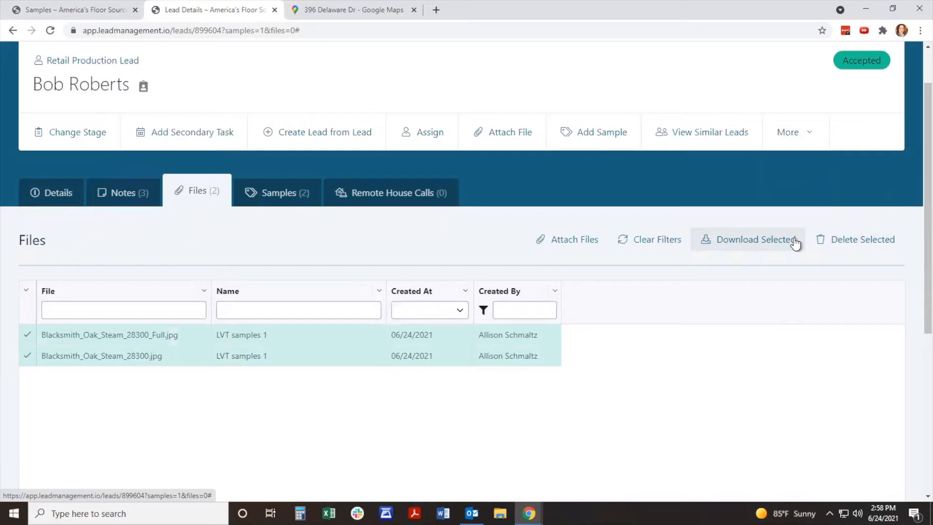
scroll(785, 262, "up", 1)
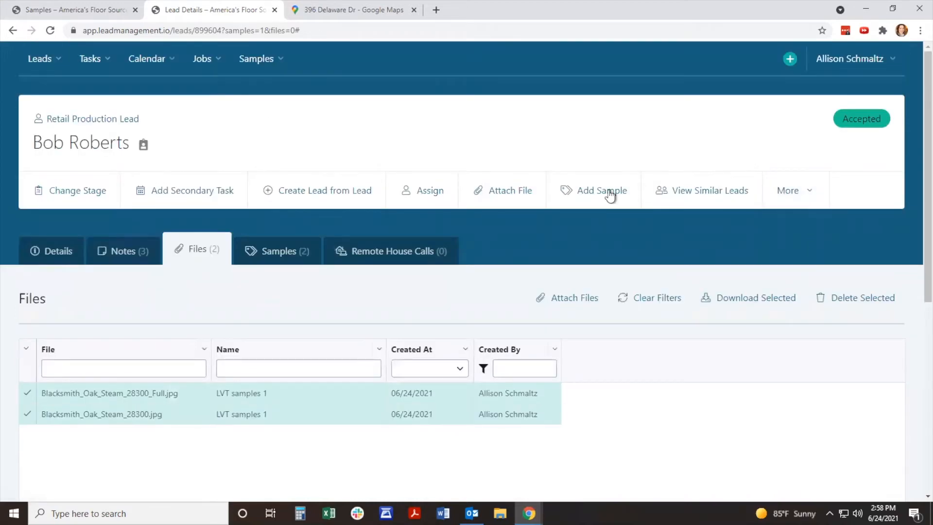
Step: Look through the salespeople the lead can be assigned to and leave the assignment without reassigning
left_click(425, 197)
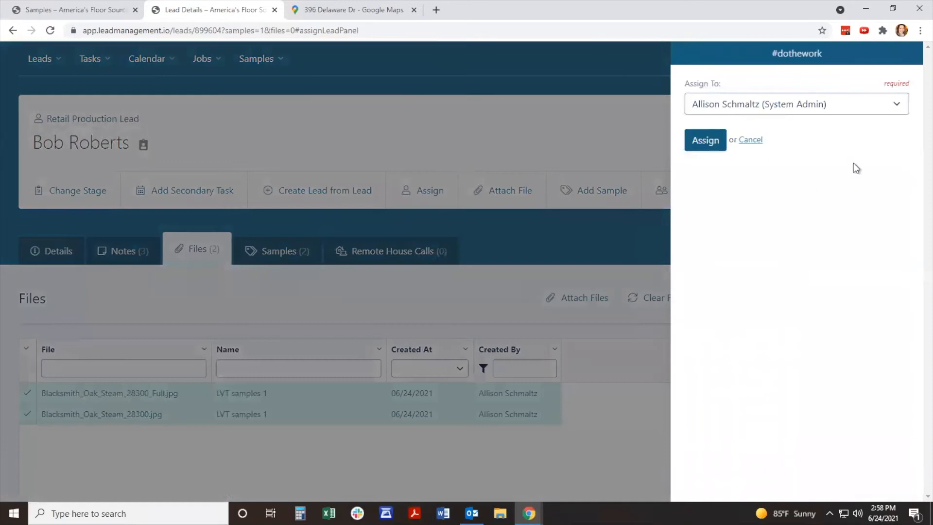
left_click(904, 105)
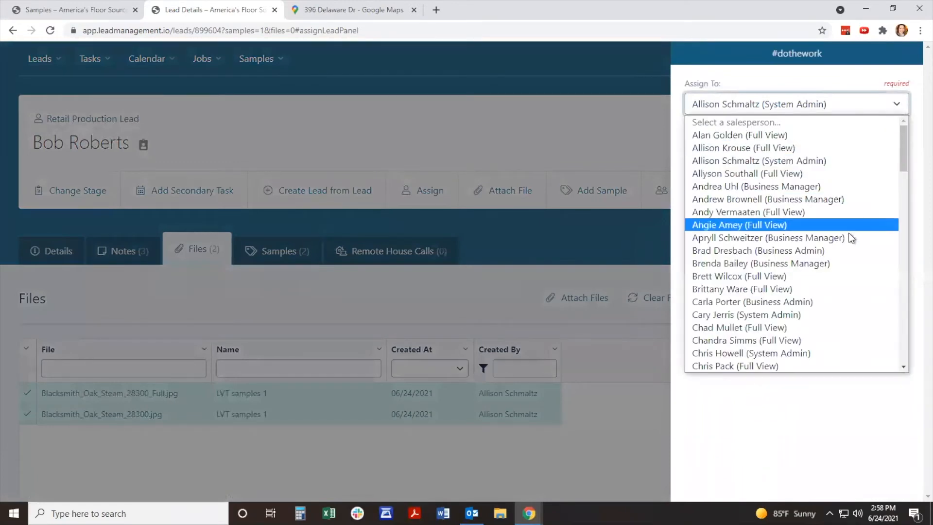
left_click(813, 429)
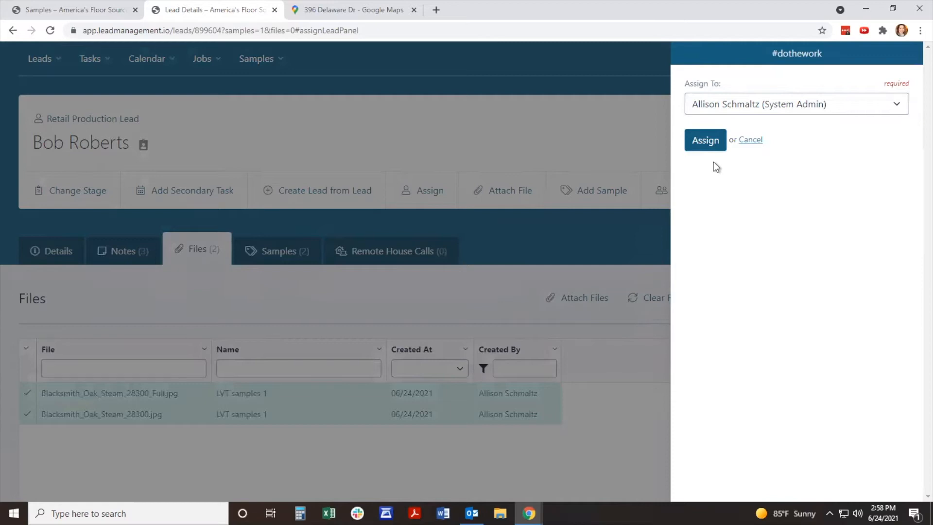
left_click(634, 152)
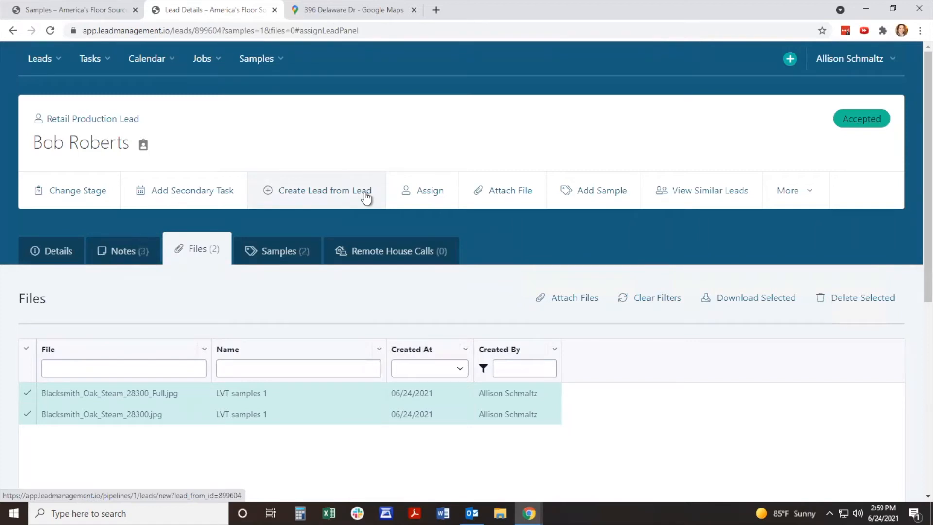
Step: Start a new retail production lead from the current lead and review the details carried over
left_click(332, 199)
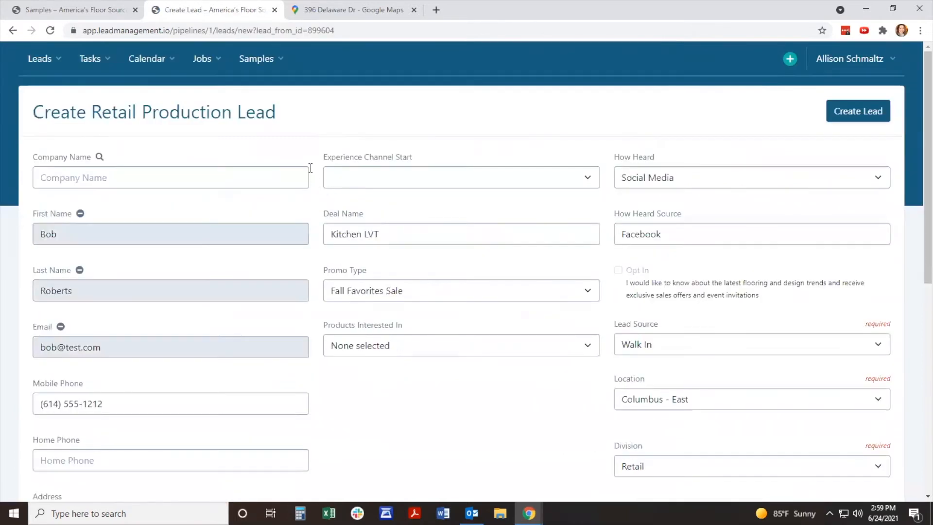
scroll(309, 167, "down", 4)
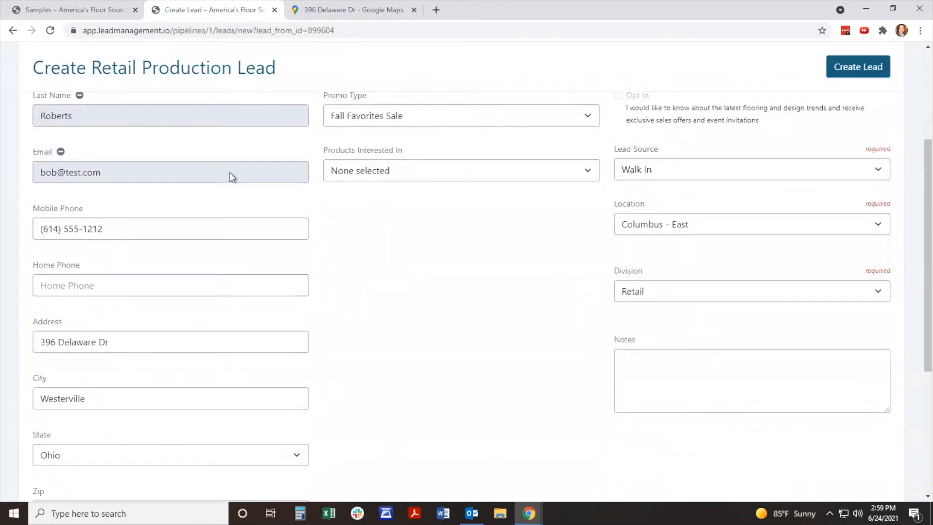
scroll(230, 172, "down", 3)
scroll(229, 172, "up", 6)
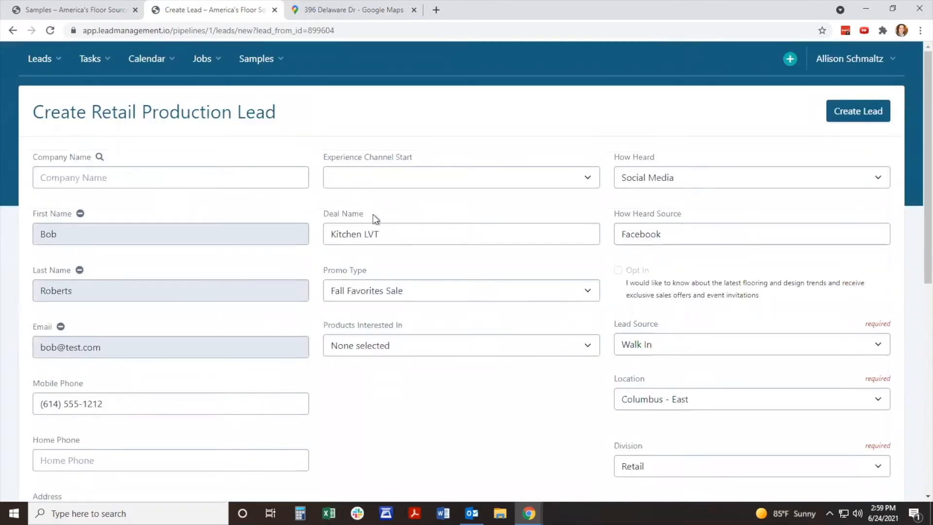
Step: Clear the deal name and the promo type in the new lead
triple_click(394, 234)
key("BackSpace")
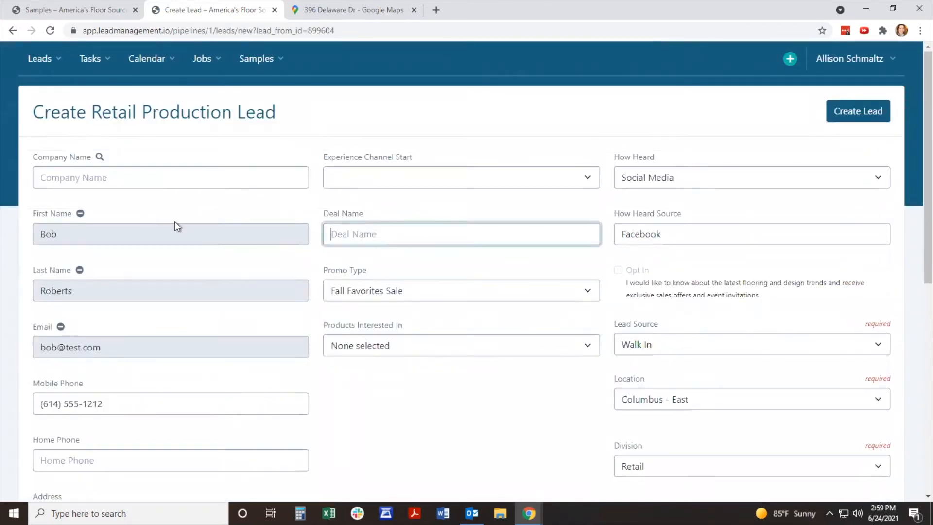
left_click(370, 294)
left_click(370, 309)
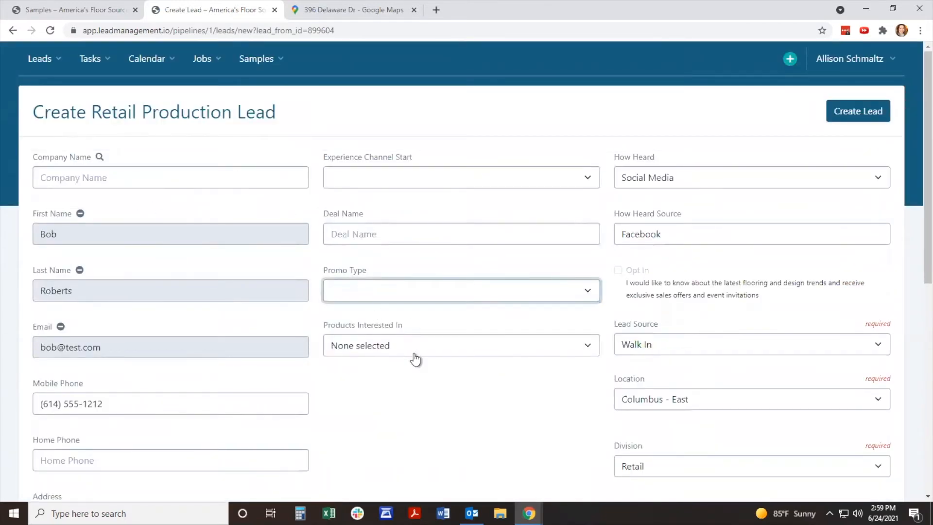
Step: Change the new lead's lead source to Email
scroll(732, 196, "down", 1)
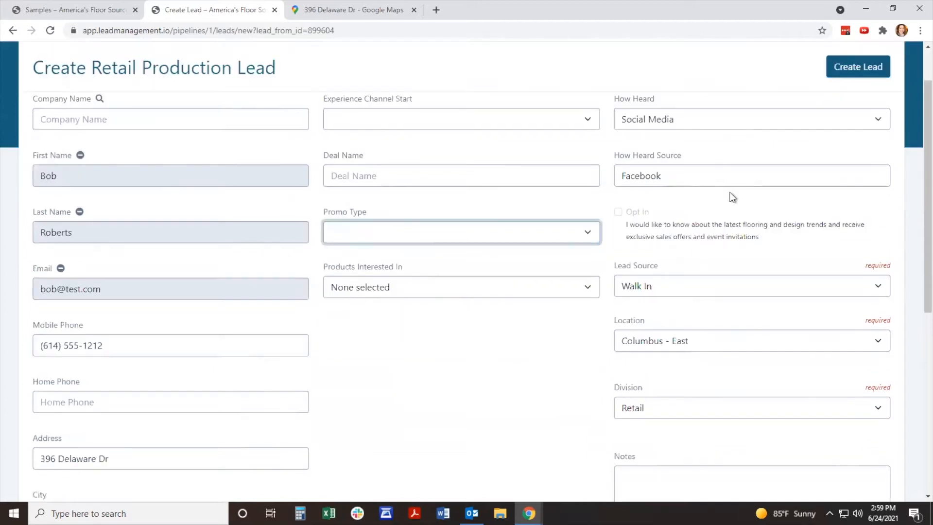
left_click(702, 292)
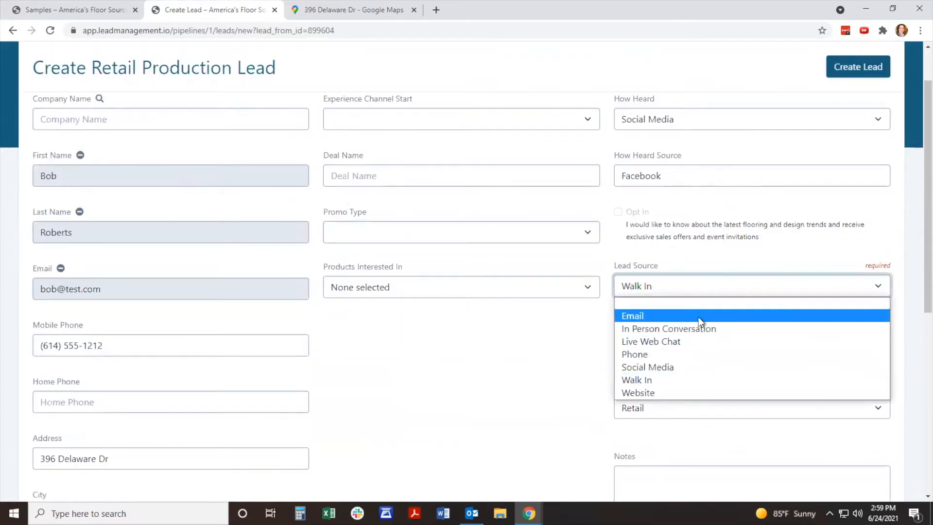
left_click(699, 317)
scroll(702, 306, "down", 1)
scroll(711, 281, "up", 1)
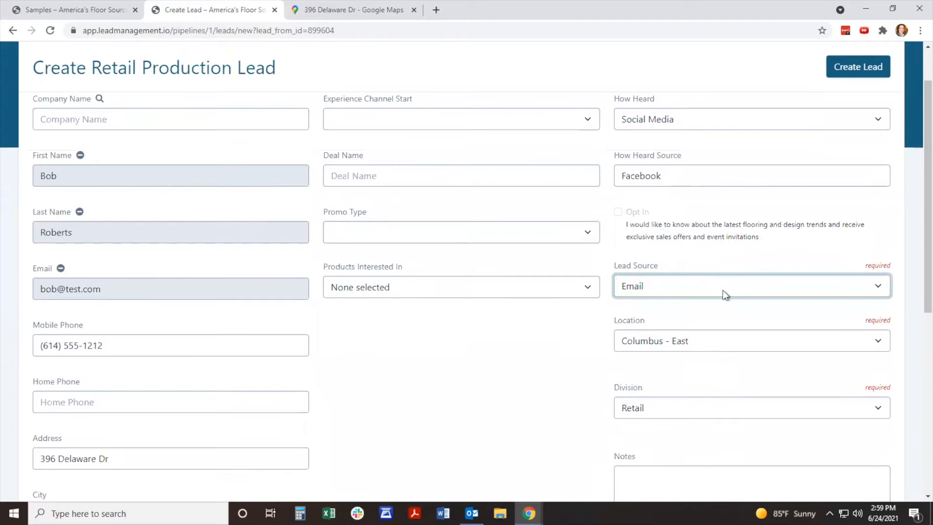
Step: Set How Heard to Repeat Business with its source cleared, and return to the original lead without creating the new one
left_click(693, 119)
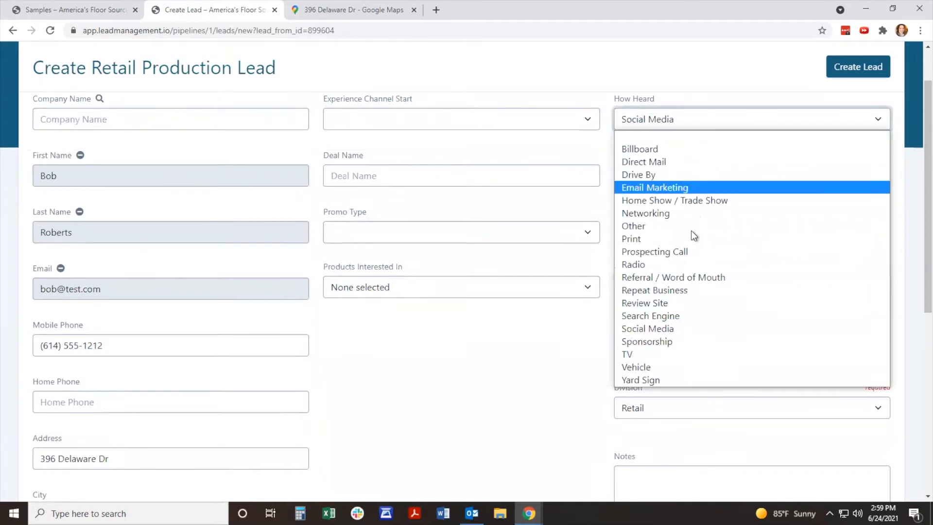
left_click(680, 290)
key("Tab")
key("BackSpace")
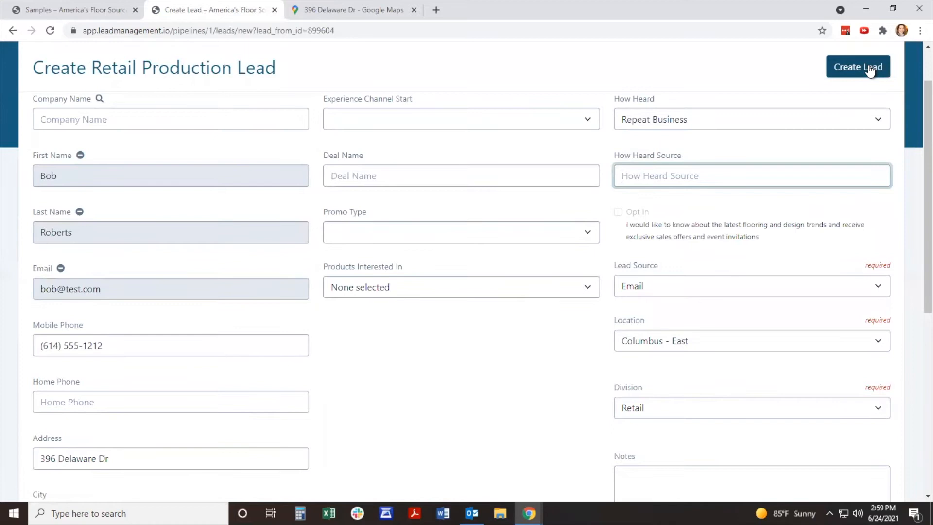
left_click(14, 34)
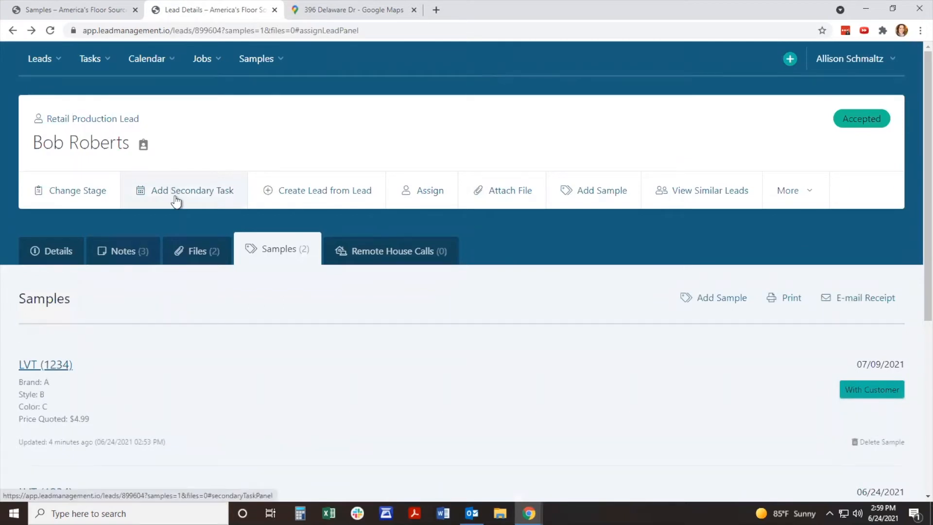
Step: Start a stage change for the lead, choosing Measure as the new stage and Appointment as the new task
left_click(91, 200)
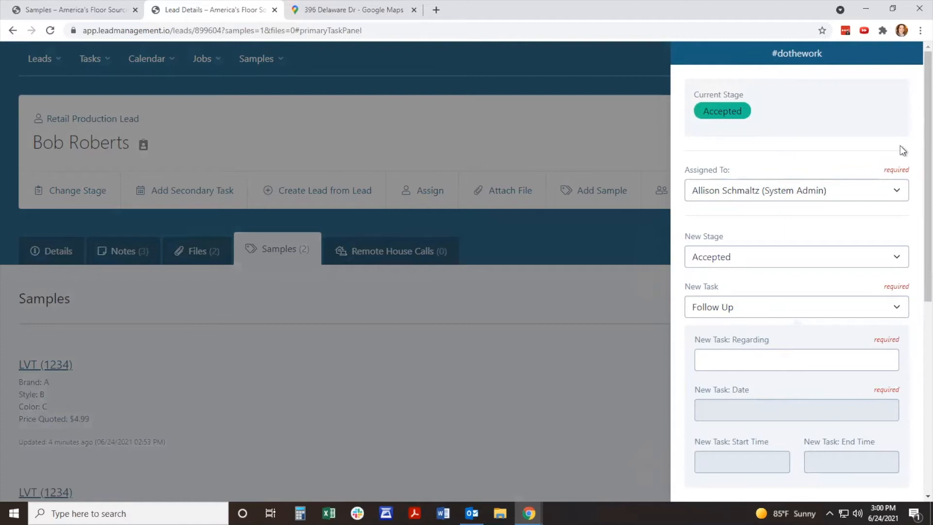
left_click(897, 196)
left_click(895, 195)
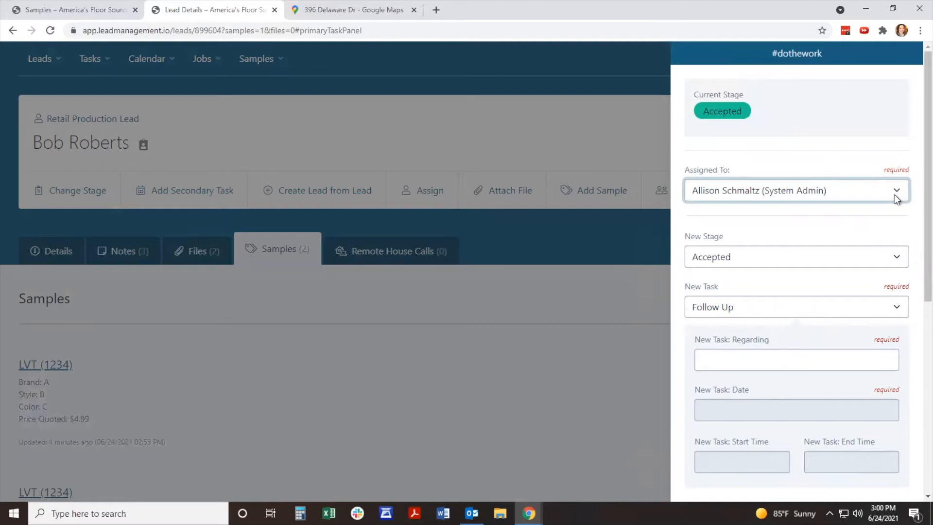
scroll(894, 195, "down", 1)
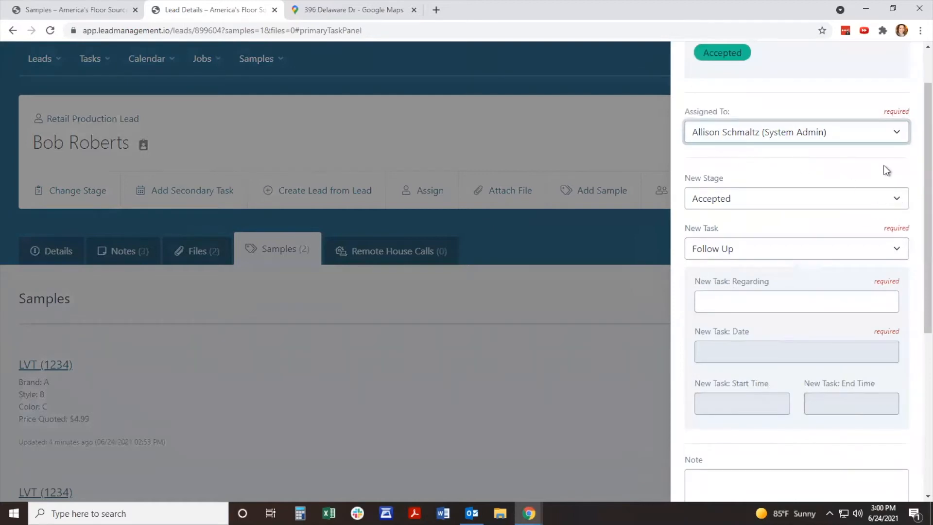
scroll(887, 170, "down", 1)
left_click(902, 140)
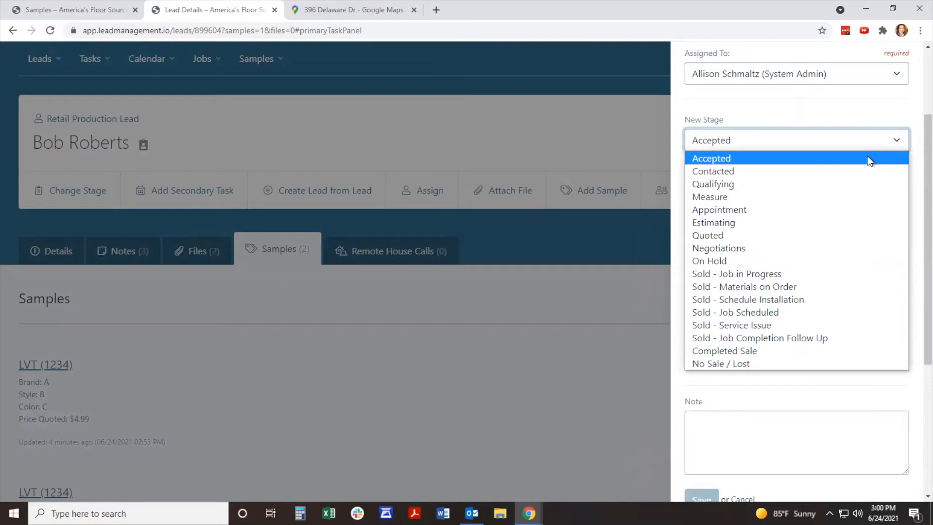
left_click(848, 196)
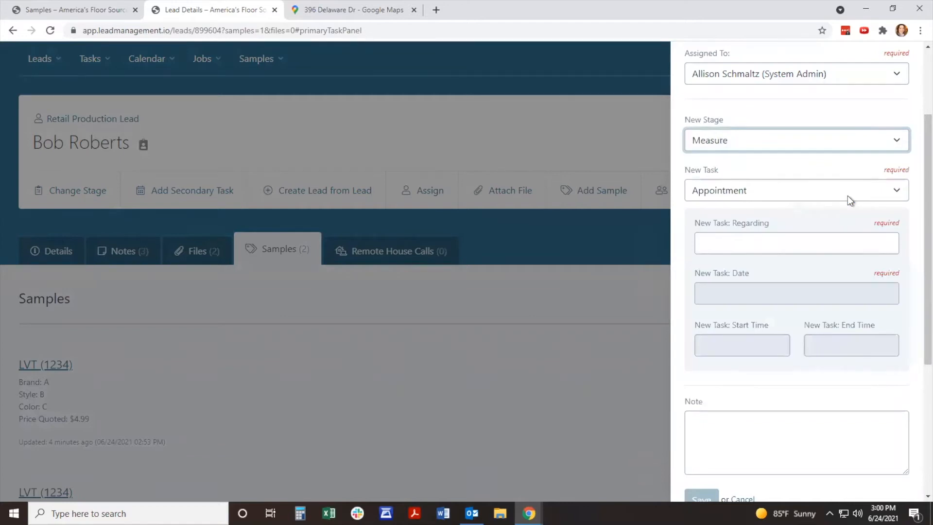
left_click(847, 194)
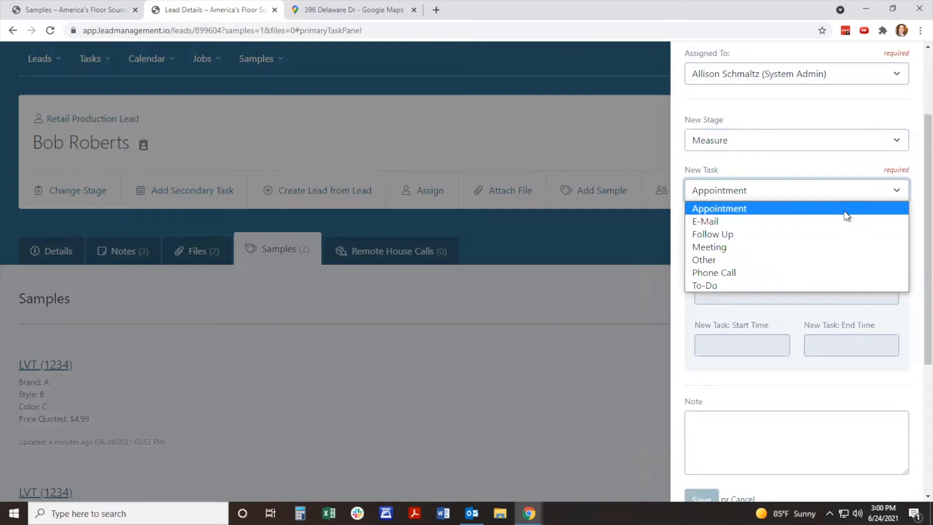
left_click(845, 210)
Step: Describe the appointment as "measure kitchen for LVT" and date it 06/26/2021
left_click(799, 244)
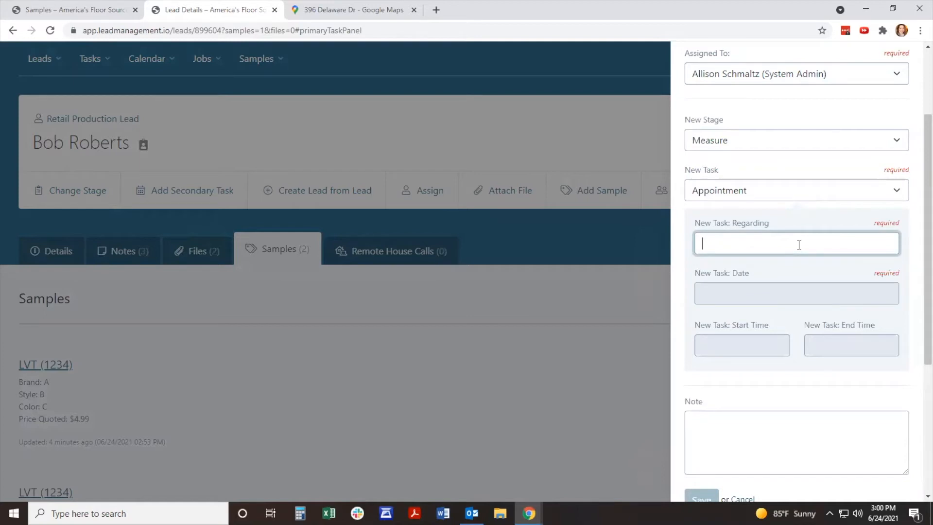
type("a")
key("BackSpace")
type("measure kitchen for LVT")
left_click(775, 295)
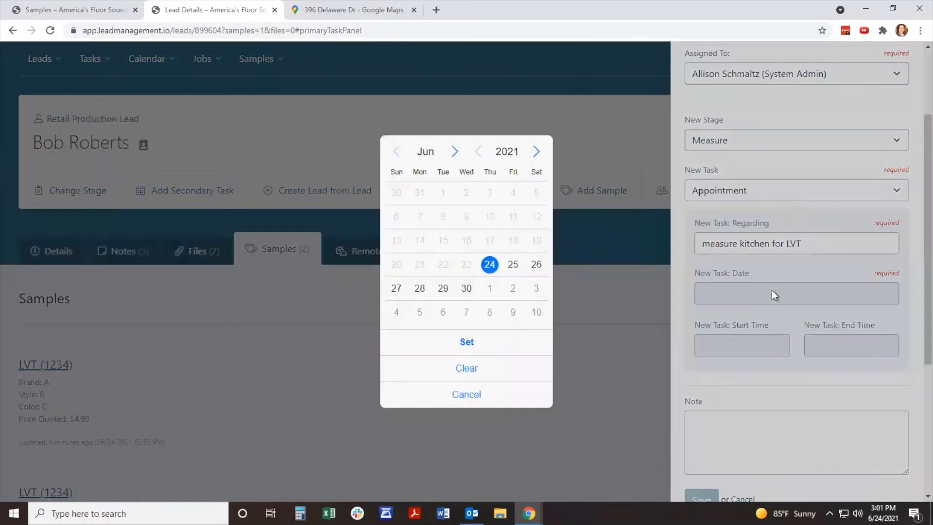
left_click(537, 265)
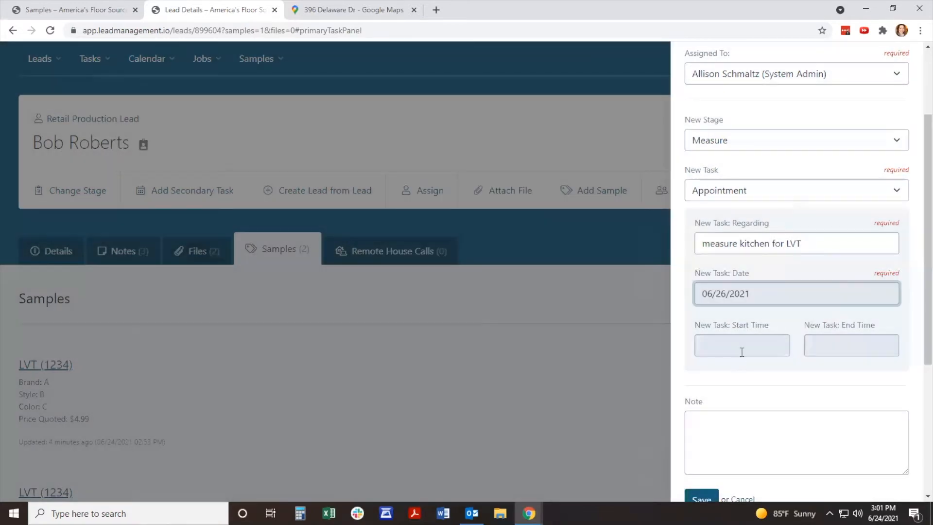
Step: Schedule the appointment from 9:00 AM to 10:30 AM
left_click(740, 351)
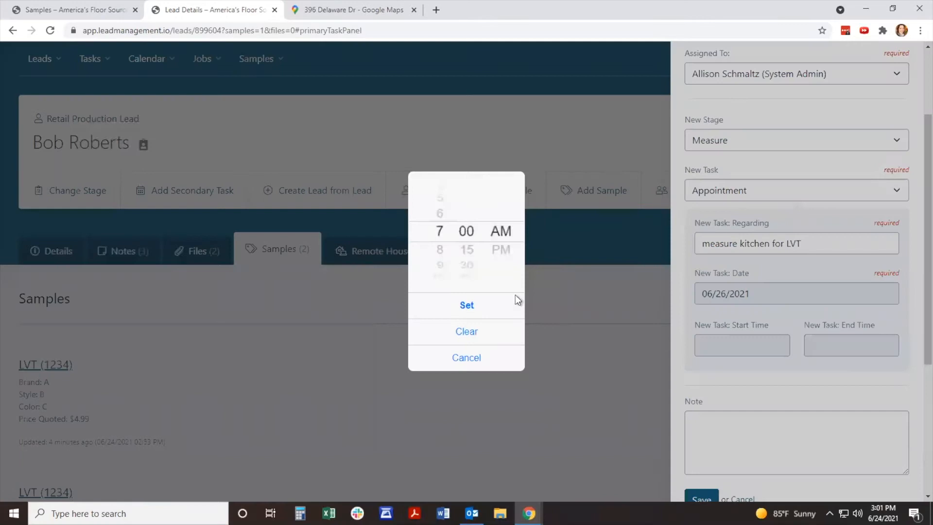
left_click(439, 265)
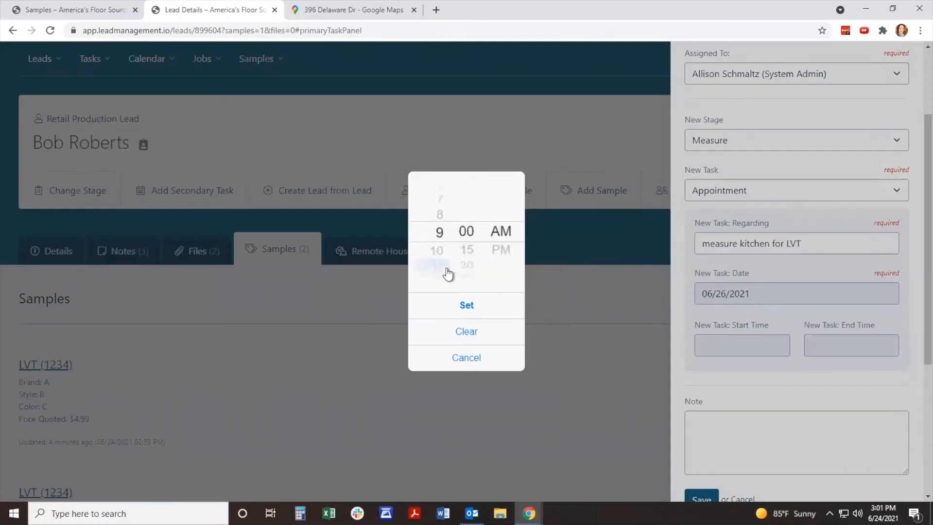
left_click(470, 310)
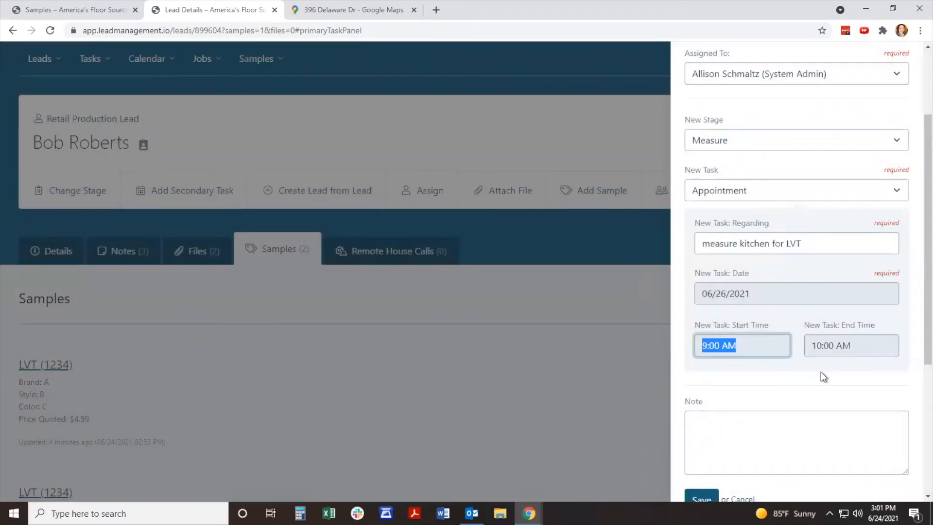
left_click(837, 349)
left_click(467, 250)
left_click(468, 250)
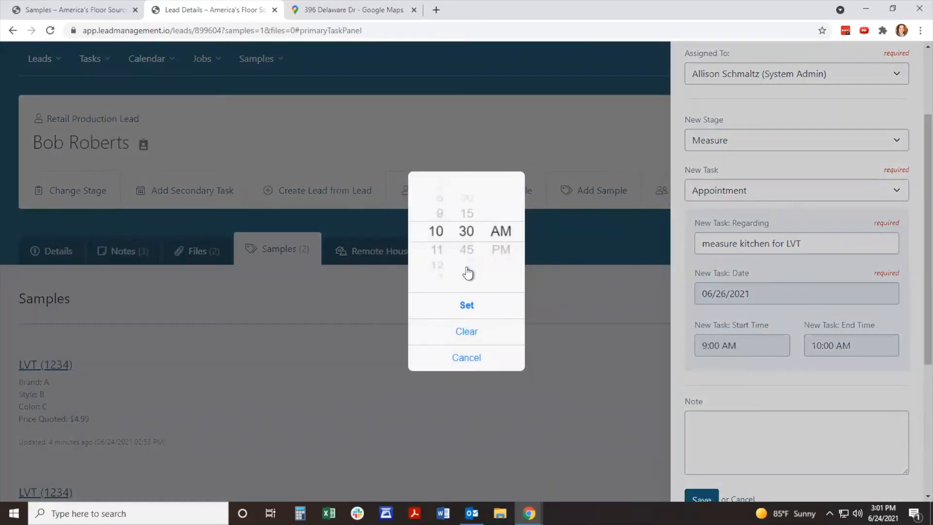
left_click(467, 305)
Step: Add a note giving the garage access code and save the stage change
scroll(786, 363, "down", 1)
left_click(784, 365)
type("g")
key("BackSpace")
type("garage code 1234")
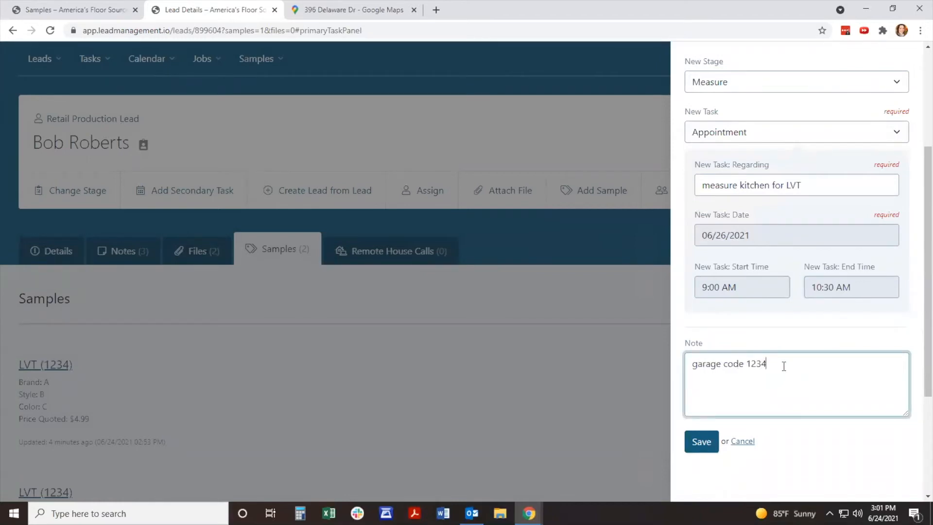
left_click(709, 444)
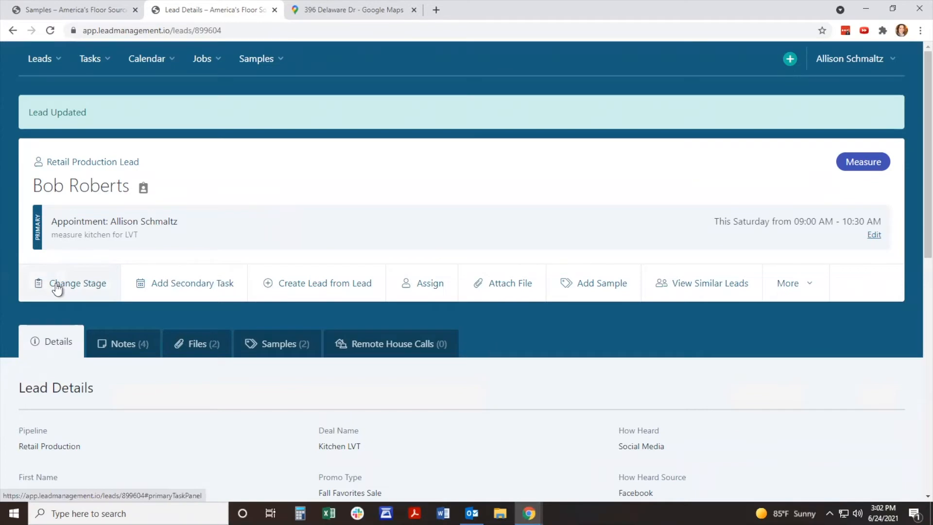
Step: Start another stage change, marking the measure appointment as completed and choosing Estimating as the new stage
left_click(103, 223)
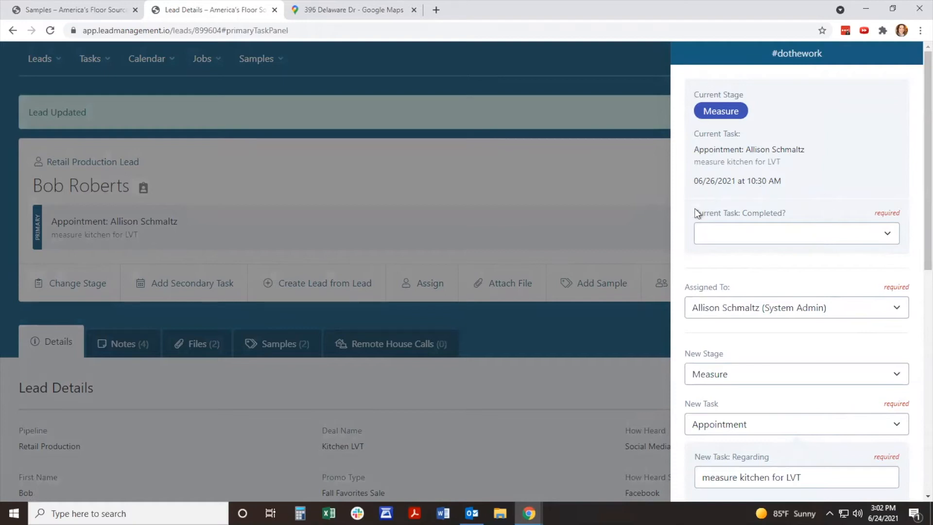
left_click(796, 233)
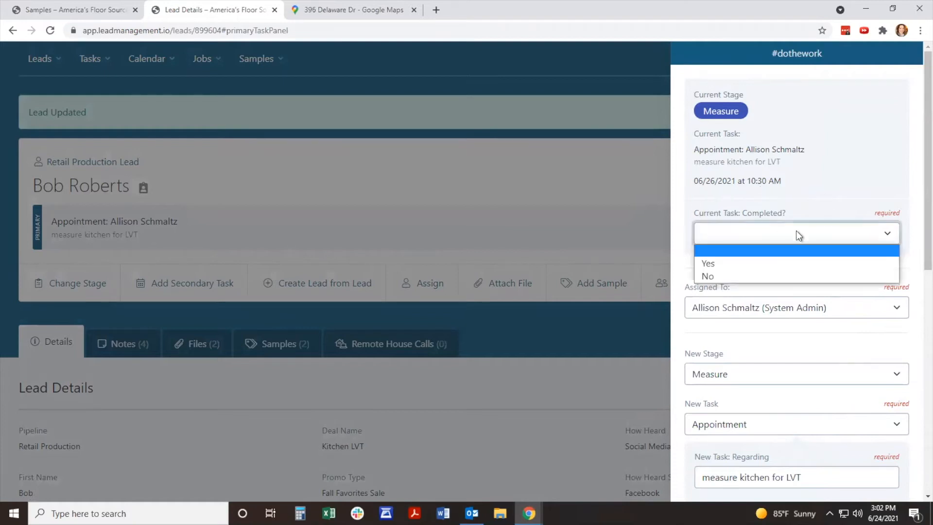
left_click(780, 263)
scroll(840, 250, "down", 1)
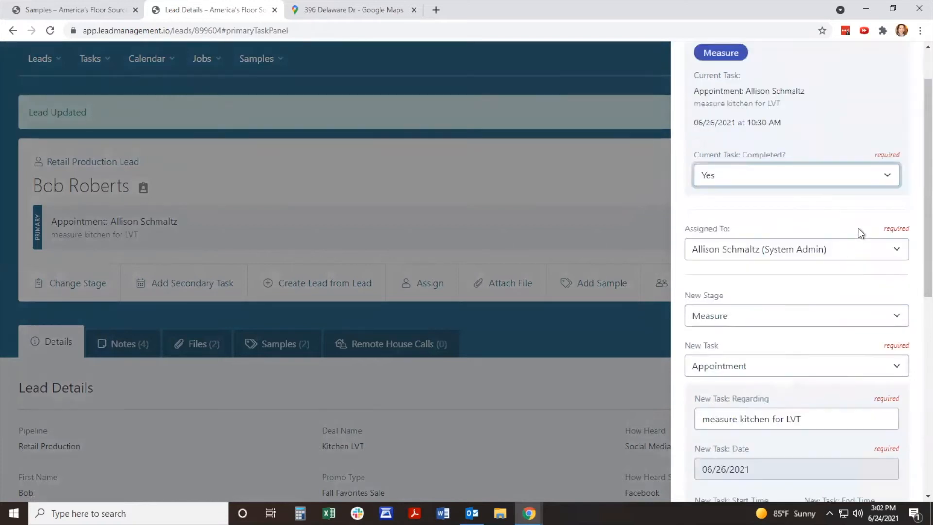
scroll(846, 226, "down", 1)
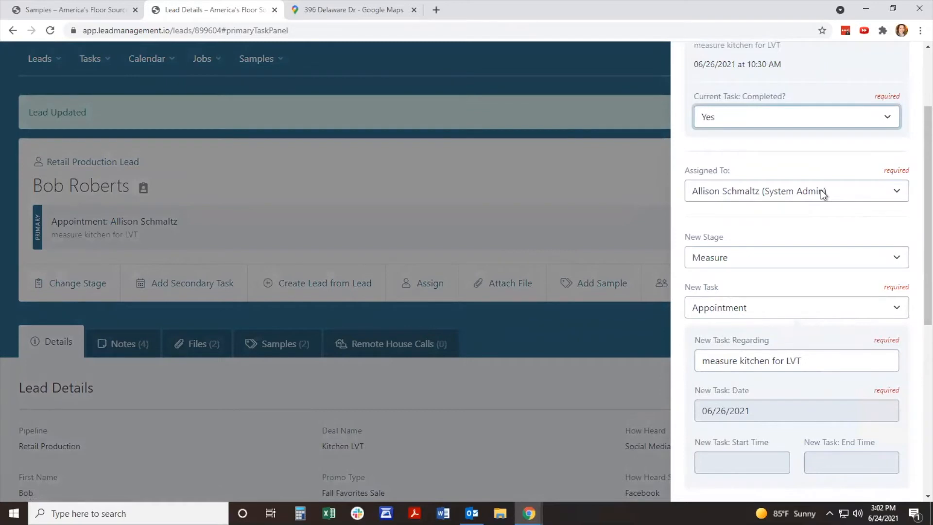
scroll(823, 194, "down", 1)
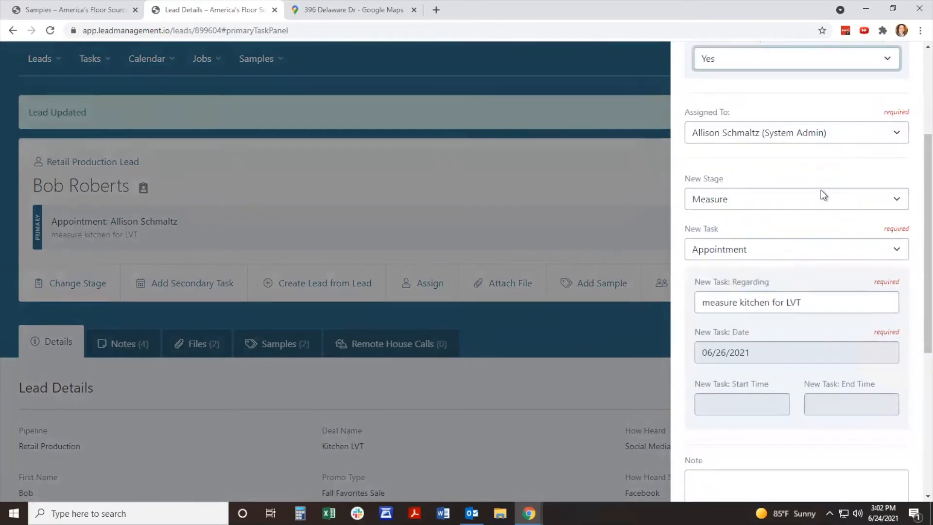
left_click(826, 201)
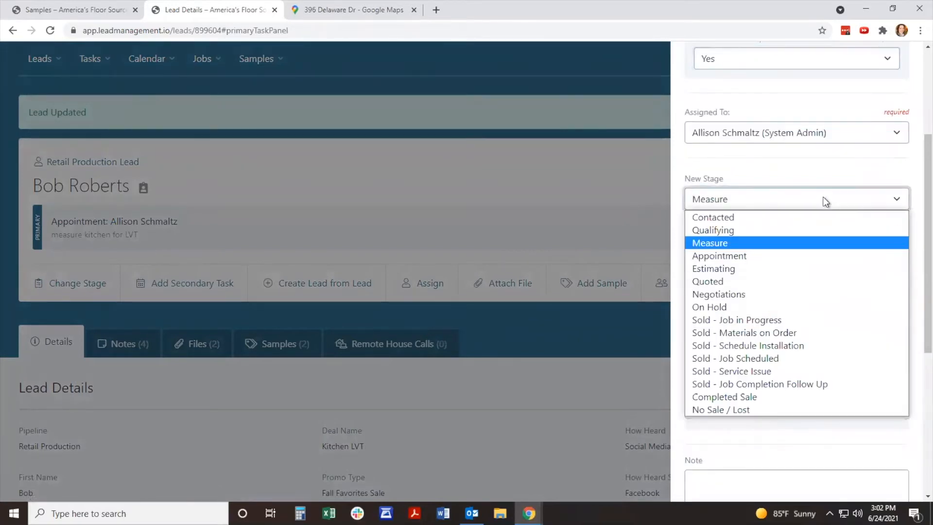
left_click(784, 270)
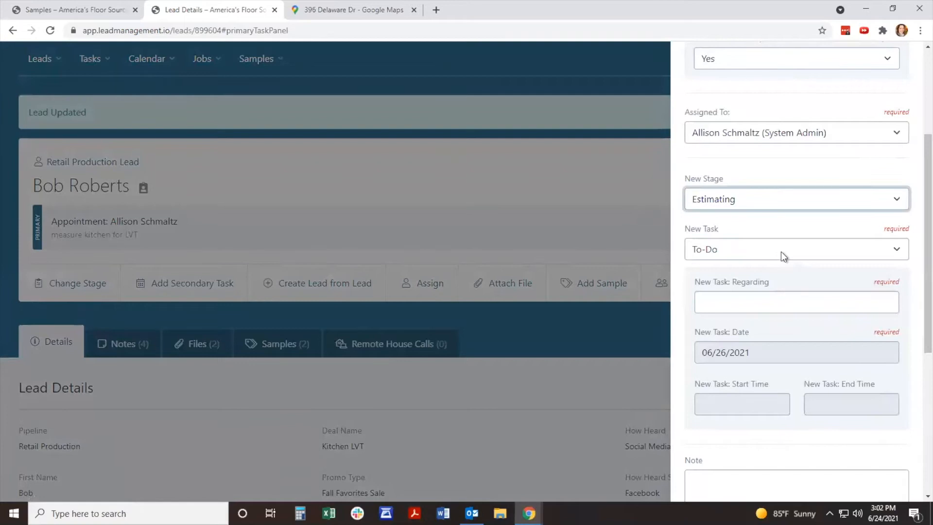
Step: Describe the new To-Do task as "work on quote and email to customer"
left_click(767, 307)
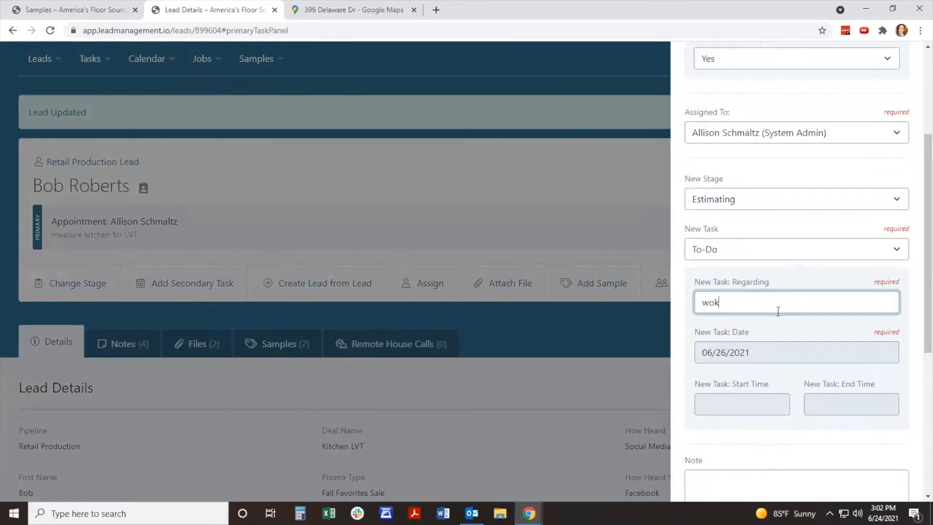
type("work on wo")
key("BackSpace")
key("BackSpace")
type("quote and email to customer")
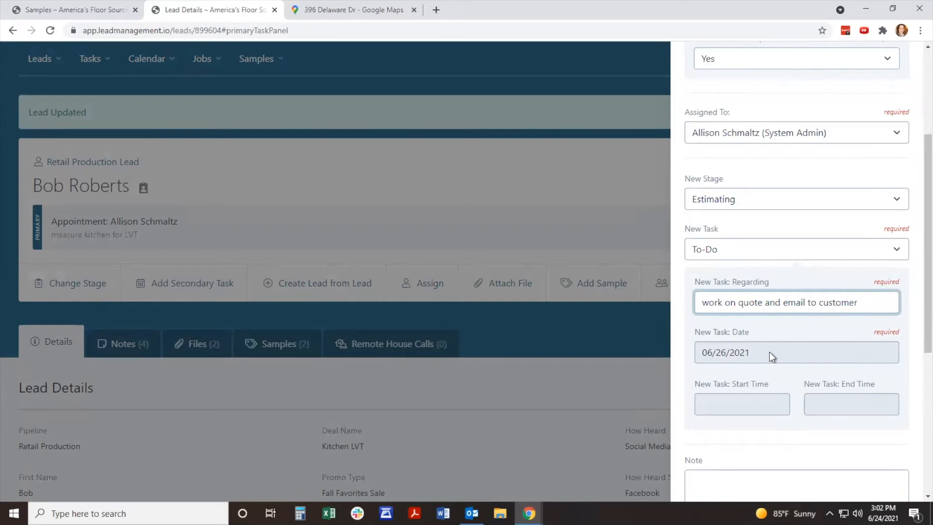
Step: Set the To-Do task's date to Monday, June 28, 2021 and save the lead update
left_click(769, 352)
left_click(422, 290)
scroll(720, 393, "down", 1)
scroll(720, 392, "down", 1)
left_click(703, 440)
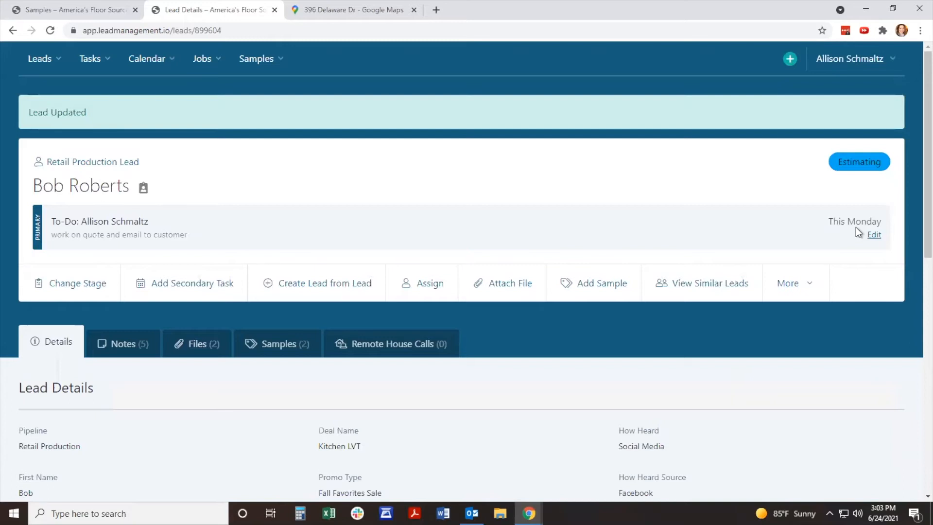
Step: Switch to Outlook and look through the #DoTheWork daily agenda email for June 24, 2021, including its Other Tasks section
key("alt+Tab")
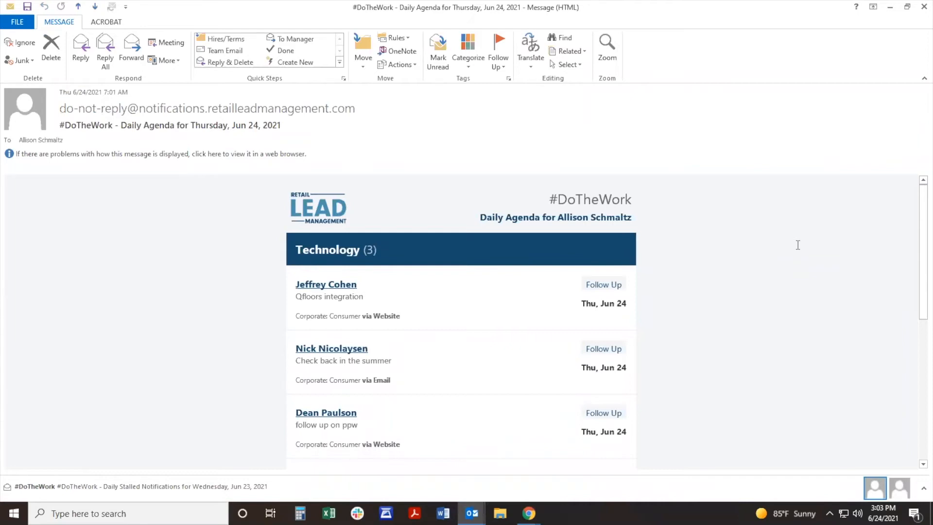
scroll(797, 245, "down", 4)
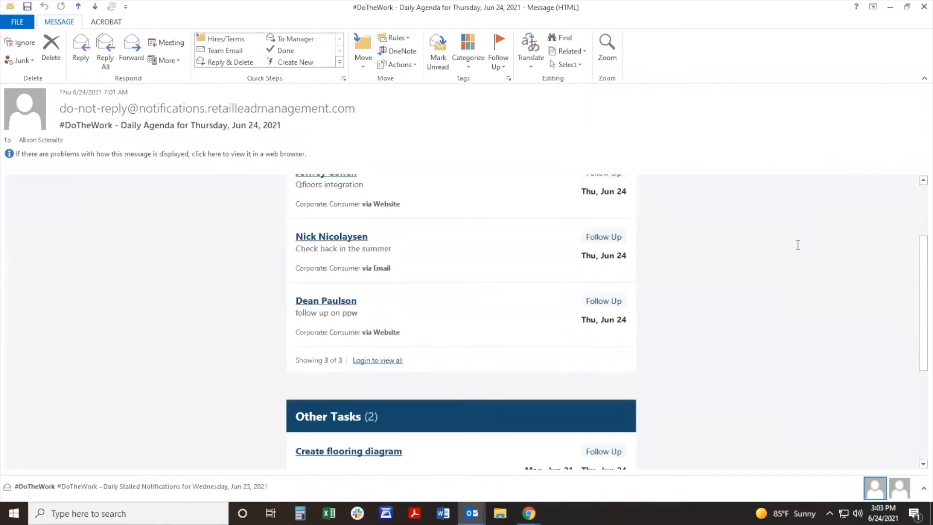
scroll(798, 245, "down", 6)
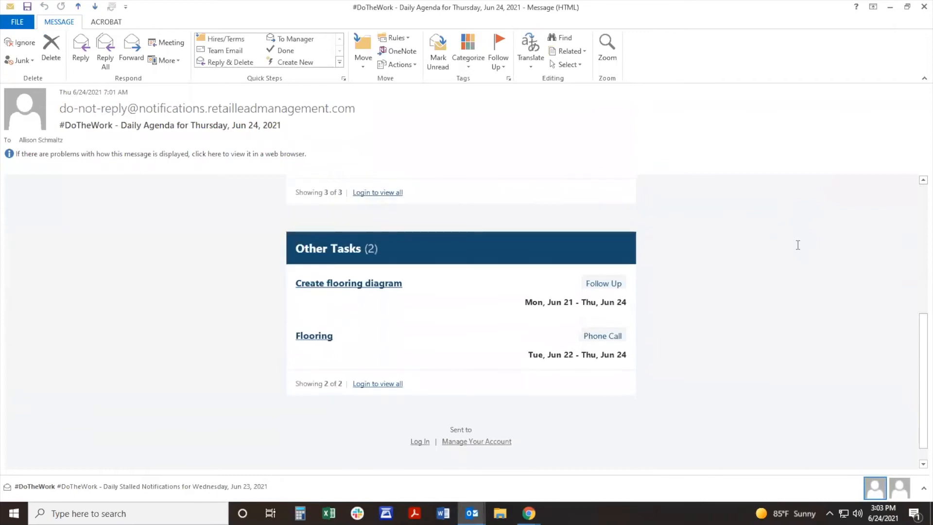
scroll(696, 389, "up", 6)
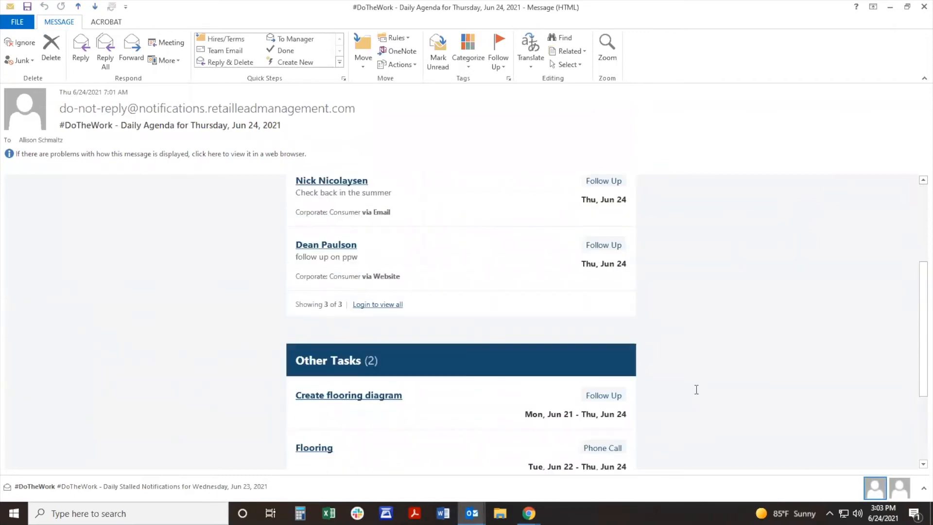
Step: Examine the #DoTheWork Daily Stalled Notifications email for June 23, 2021, including its Unassigned and Assigned, Not Yet Accepted sections
scroll(696, 389, "up", 4)
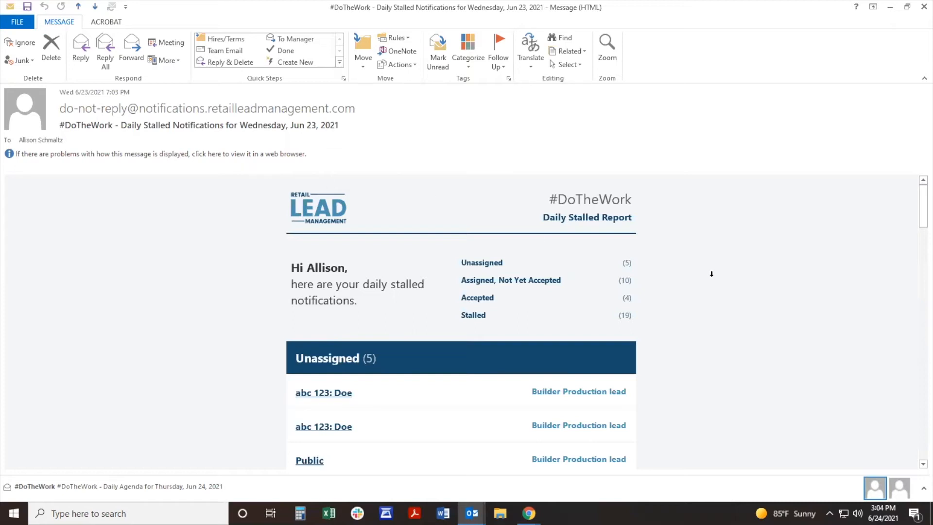
scroll(715, 276, "down", 2)
scroll(715, 276, "down", 1)
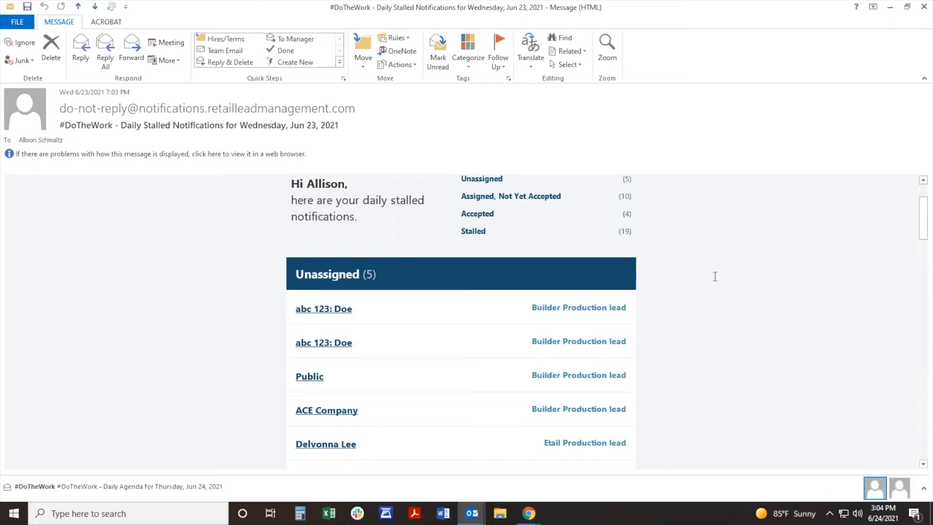
scroll(715, 276, "down", 6)
scroll(715, 276, "down", 5)
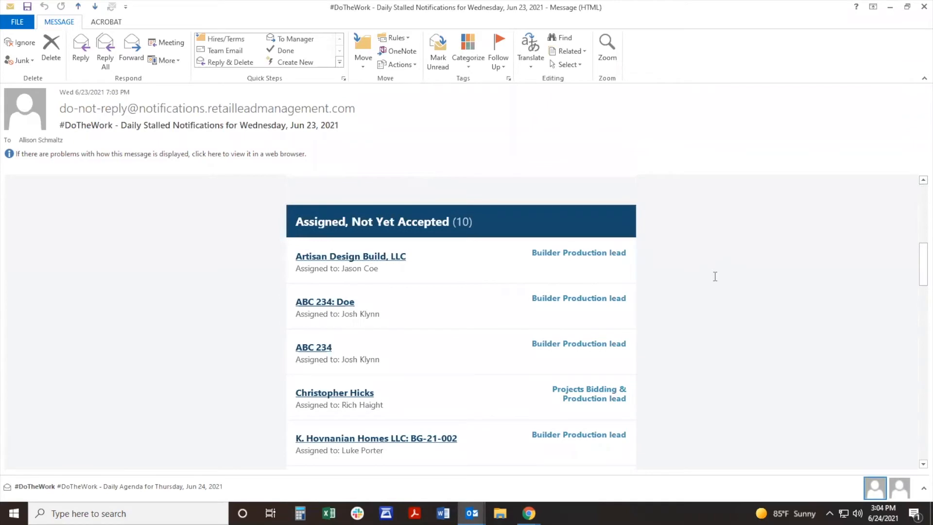
scroll(715, 276, "down", 1)
scroll(715, 276, "down", 4)
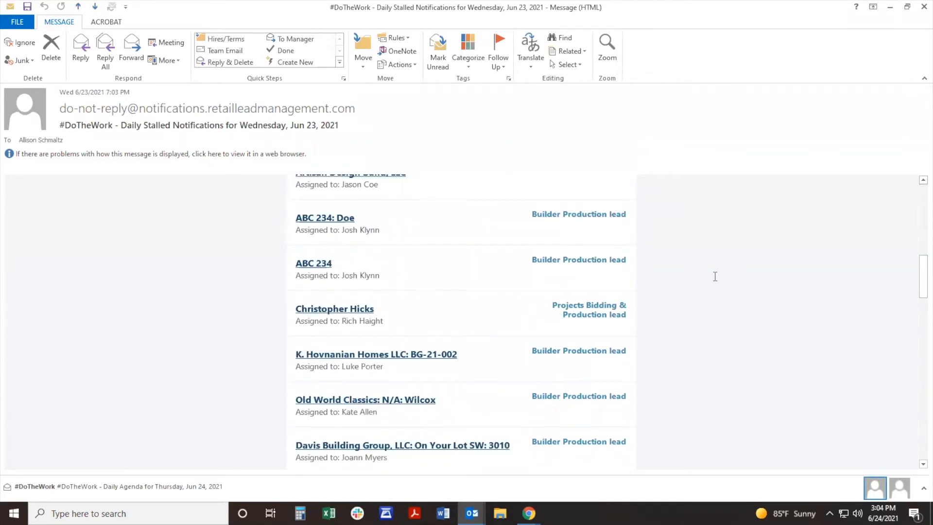
scroll(715, 276, "down", 3)
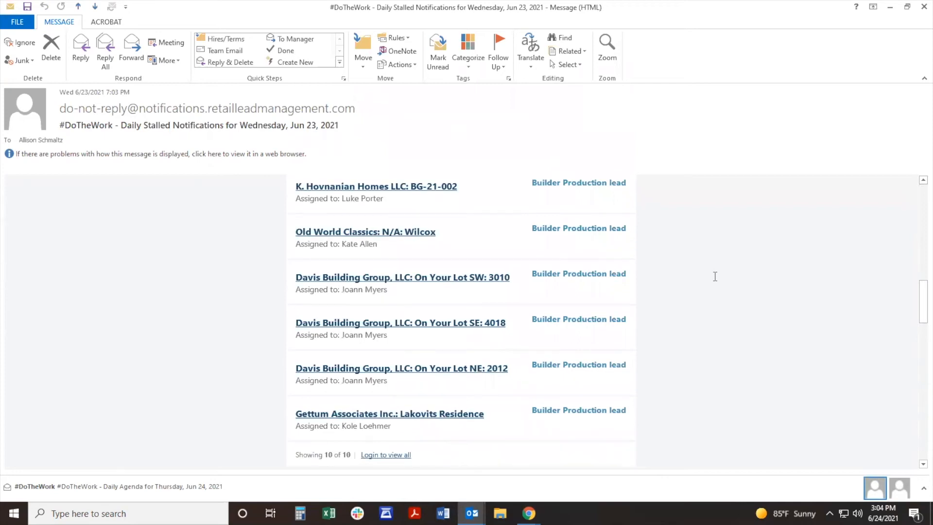
scroll(715, 276, "down", 7)
scroll(715, 276, "down", 3)
scroll(715, 276, "up", 12)
scroll(715, 276, "up", 18)
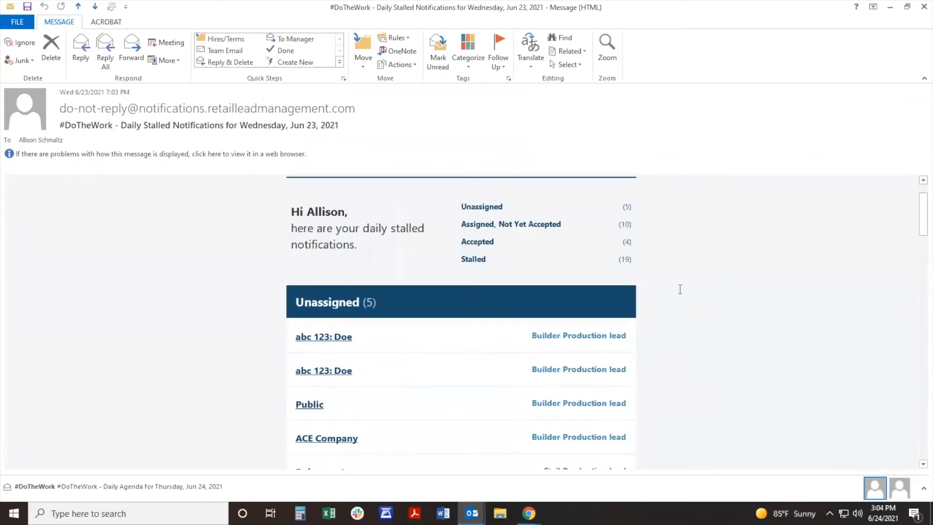
scroll(320, 386, "down", 3)
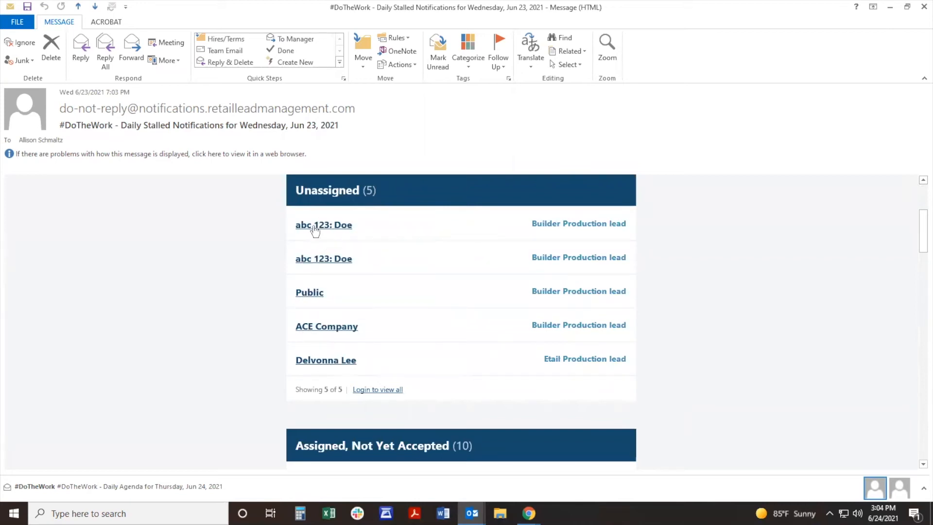
Step: Switch back to the lead in Chrome, mark its primary To-Do task as completed, and open the new stage choices
left_click(894, 7)
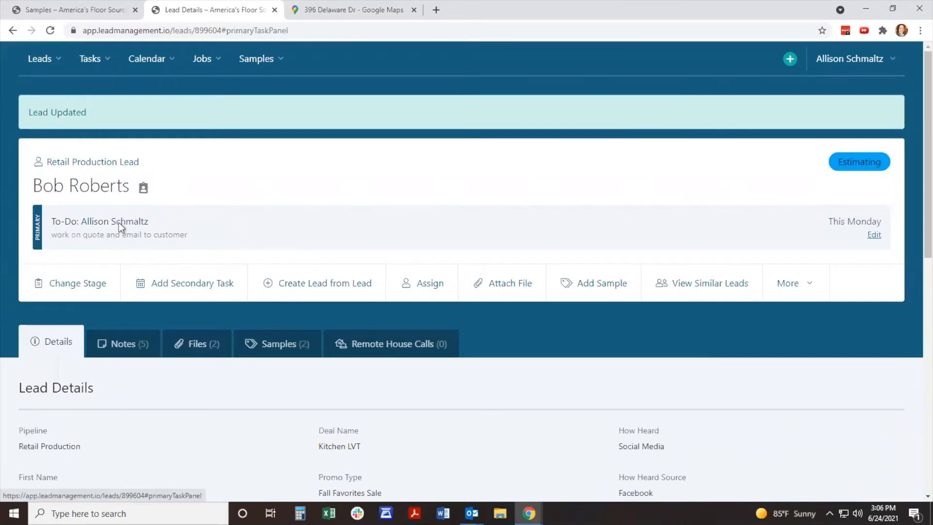
left_click(119, 222)
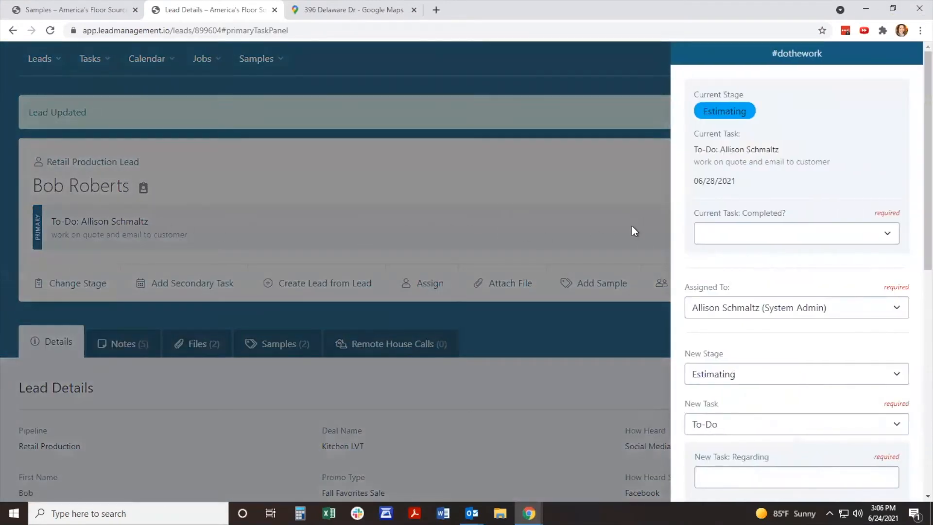
left_click(886, 236)
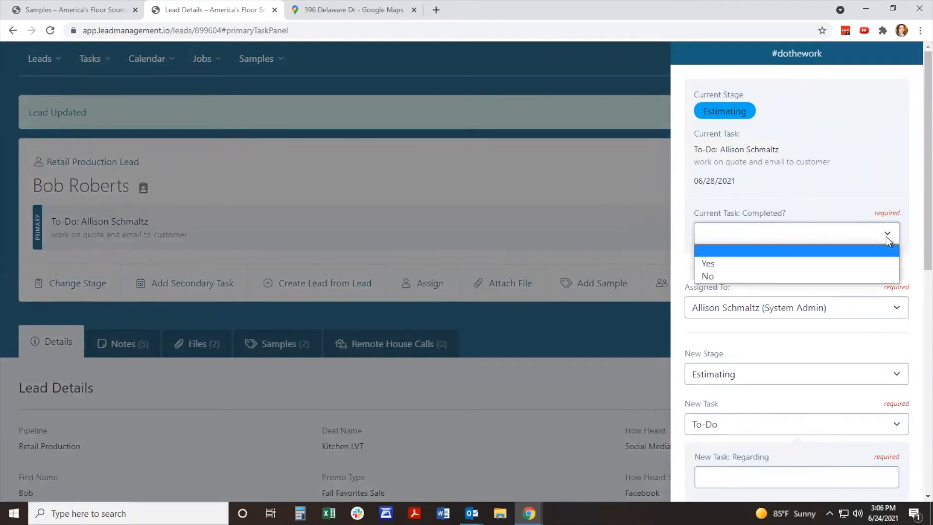
left_click(863, 265)
scroll(854, 261, "down", 3)
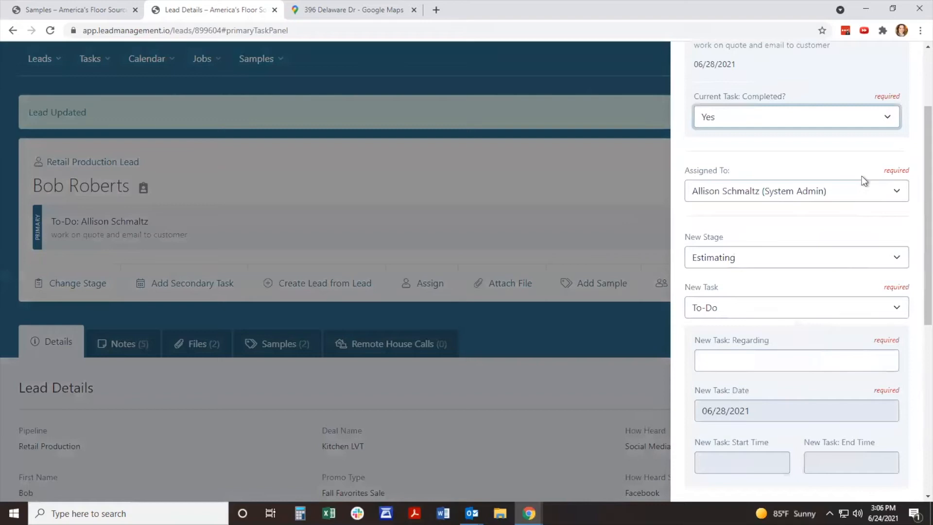
scroll(854, 201, "down", 1)
left_click(857, 200)
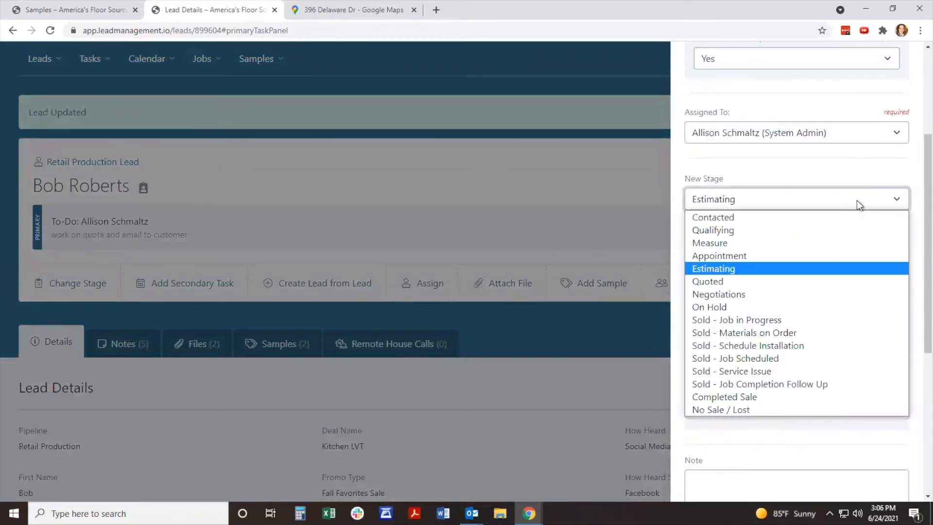
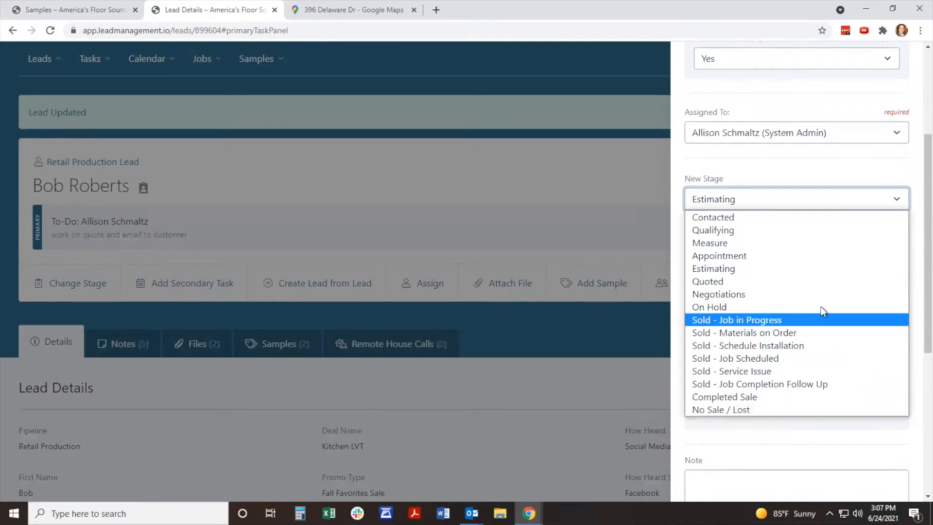
Step: Set the new stage to Quoted with quote amount 5000, ambient temperature 72 °F, relative humidity 55% and substrate type Other
left_click(817, 289)
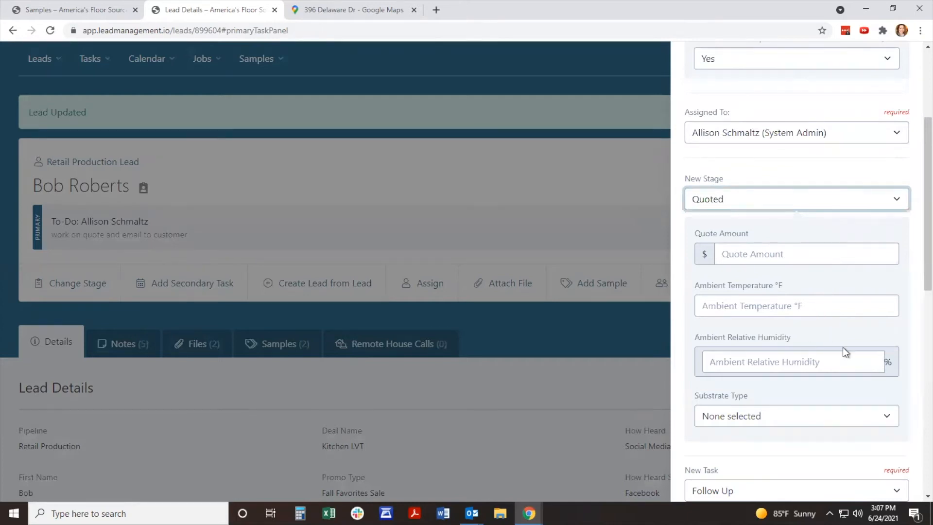
left_click(775, 254)
type("5000")
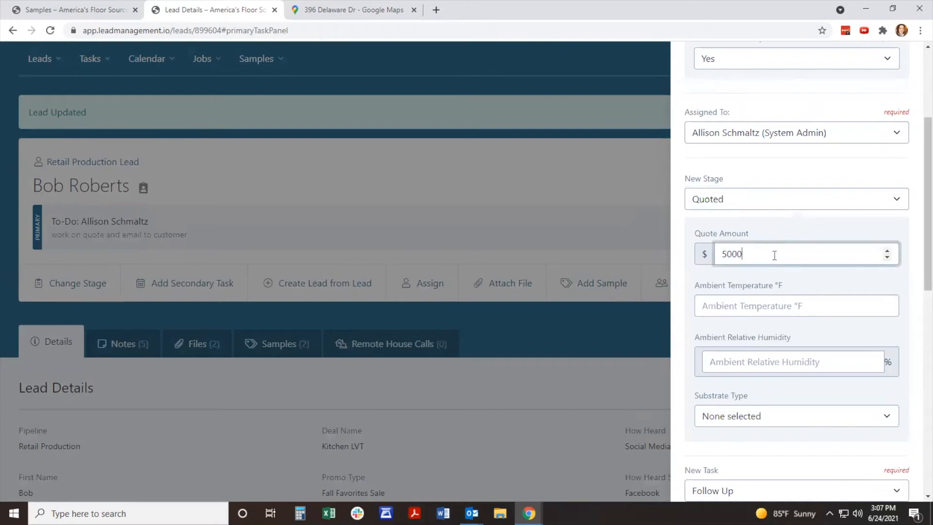
left_click(761, 309)
type("72")
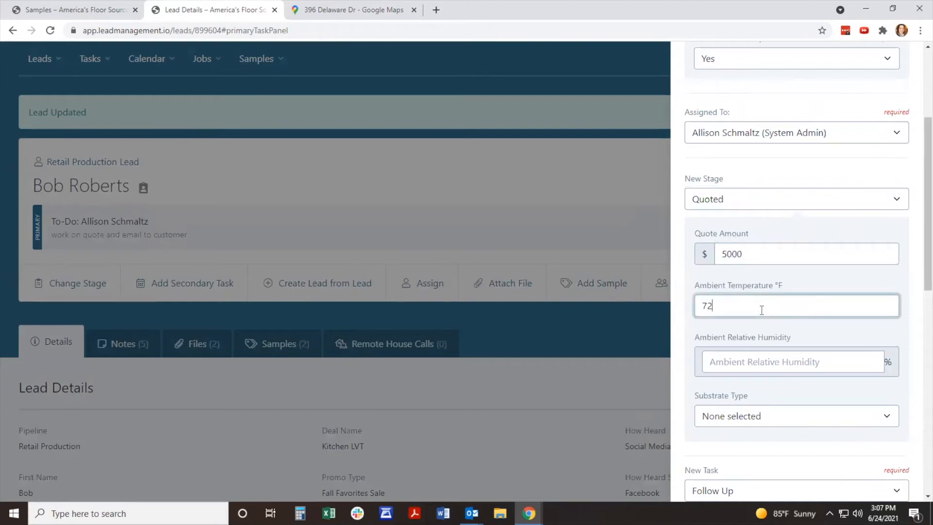
left_click(781, 364)
type("55")
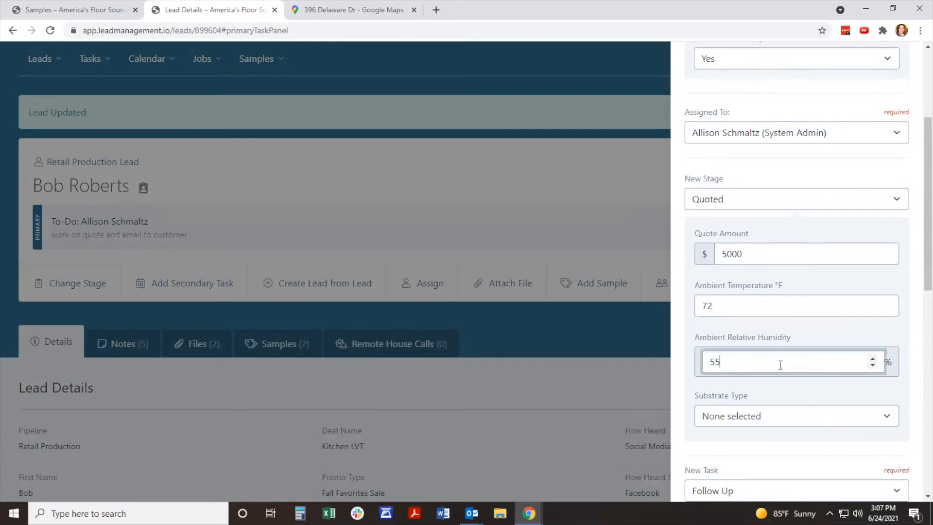
left_click(758, 417)
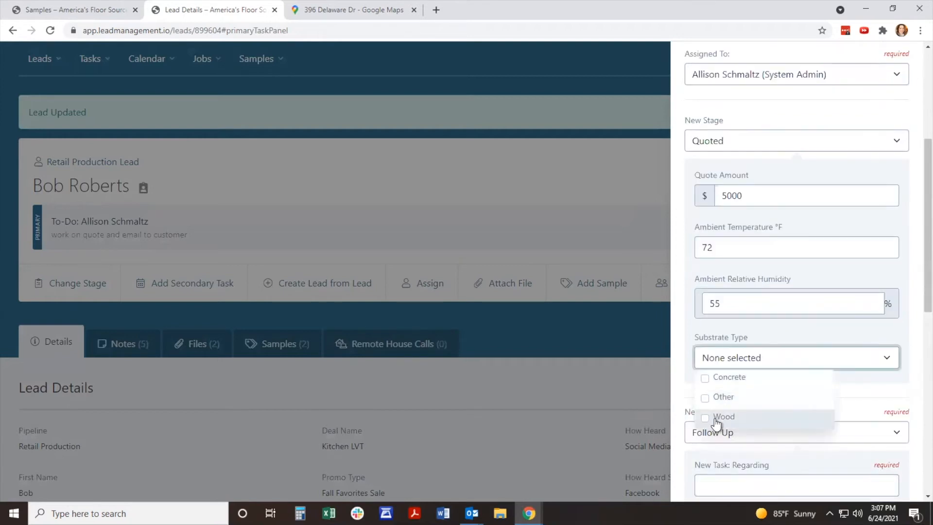
left_click(715, 399)
left_click(868, 395)
Step: Make the new primary task a Phone Call regarding "call for deposit"
scroll(867, 395, "down", 2)
scroll(868, 395, "down", 2)
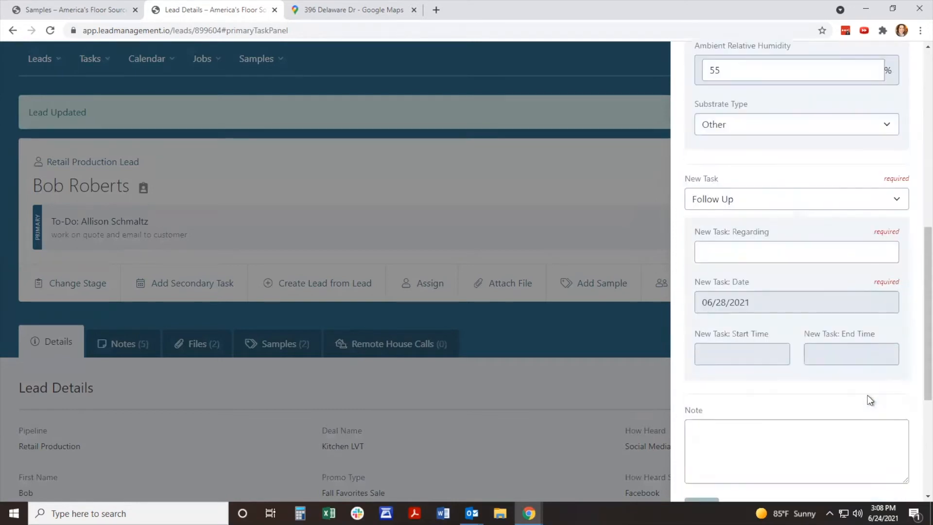
left_click(879, 199)
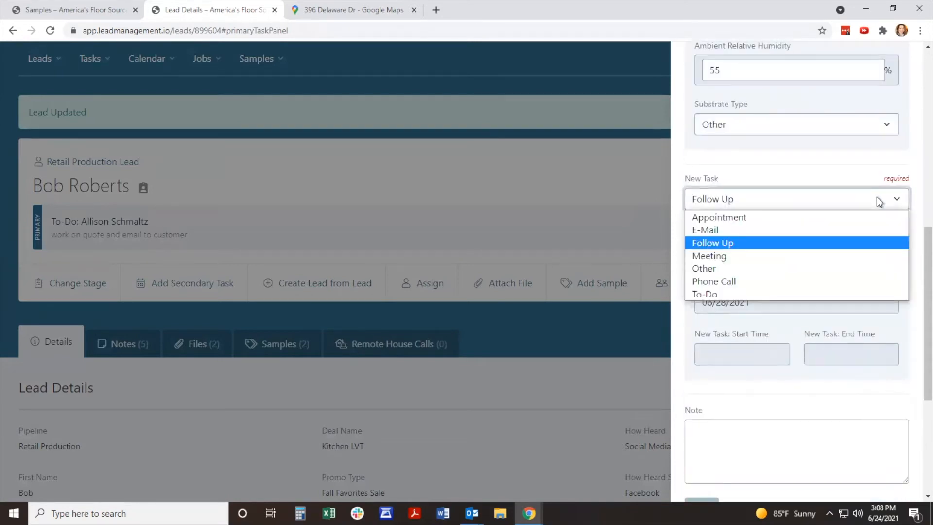
left_click(831, 275)
left_click(812, 248)
type("call for deposit")
Step: Set the Phone Call task's date to 06/30/2021 and save the lead update
left_click(783, 303)
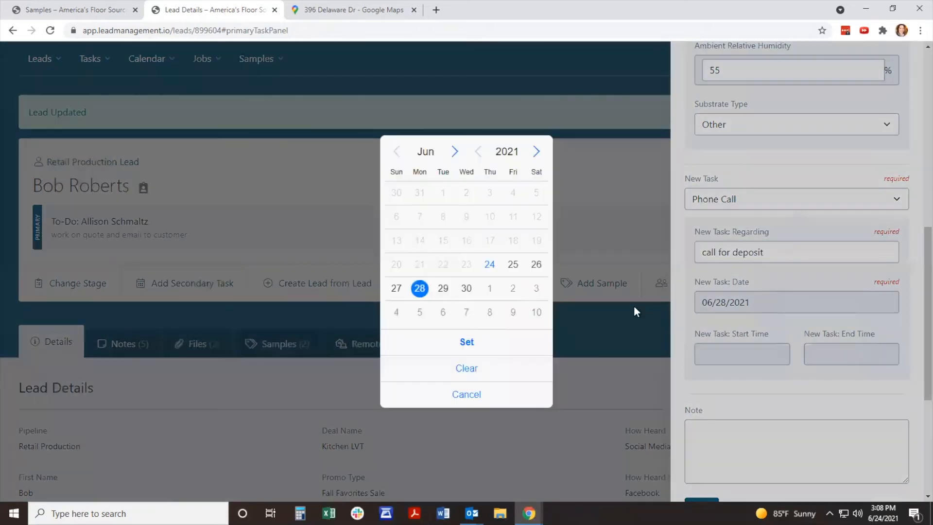
left_click(467, 288)
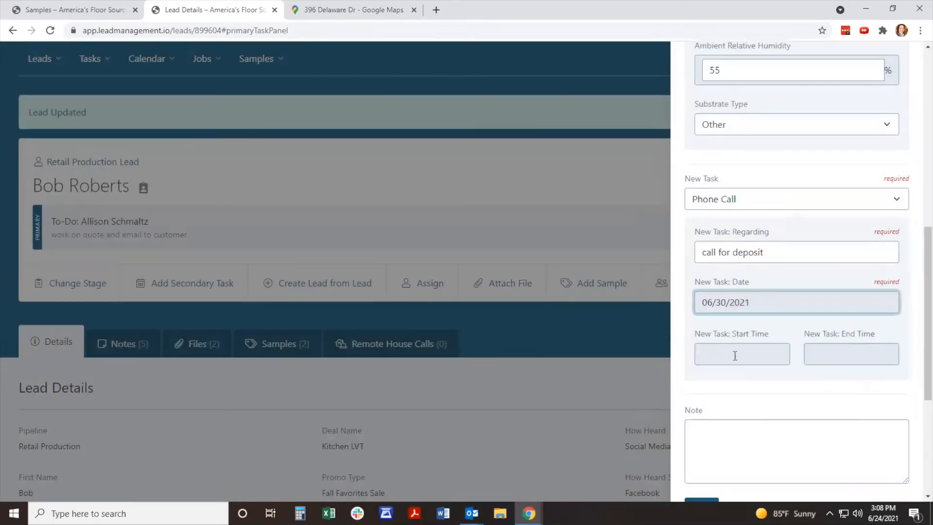
scroll(737, 360, "down", 1)
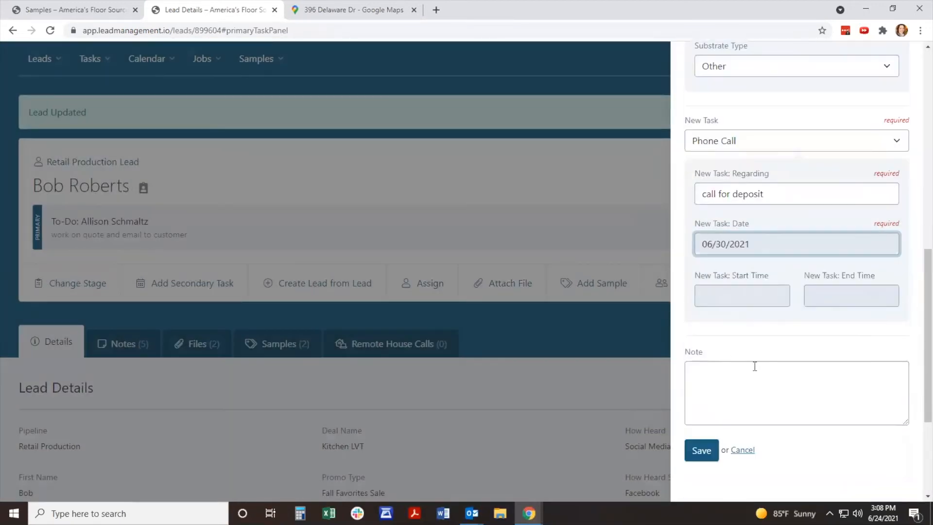
scroll(753, 365, "down", 1)
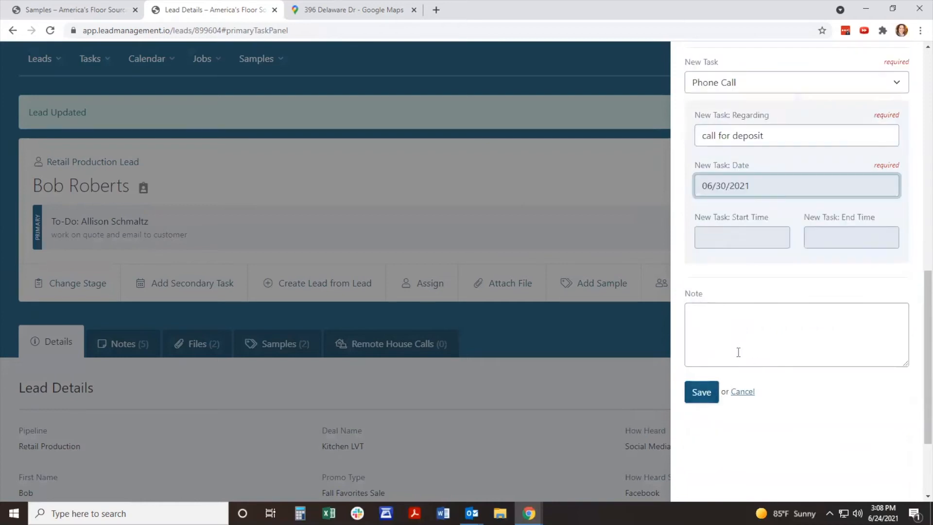
left_click(707, 392)
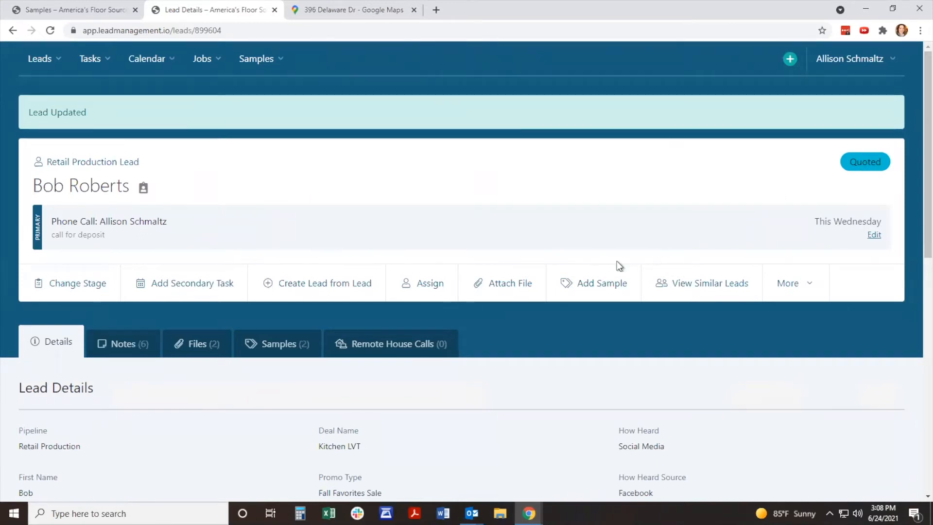
Step: Start a secondary To-Do task on the lead and assign it to a colleague other than the primary task's assignee
left_click(213, 284)
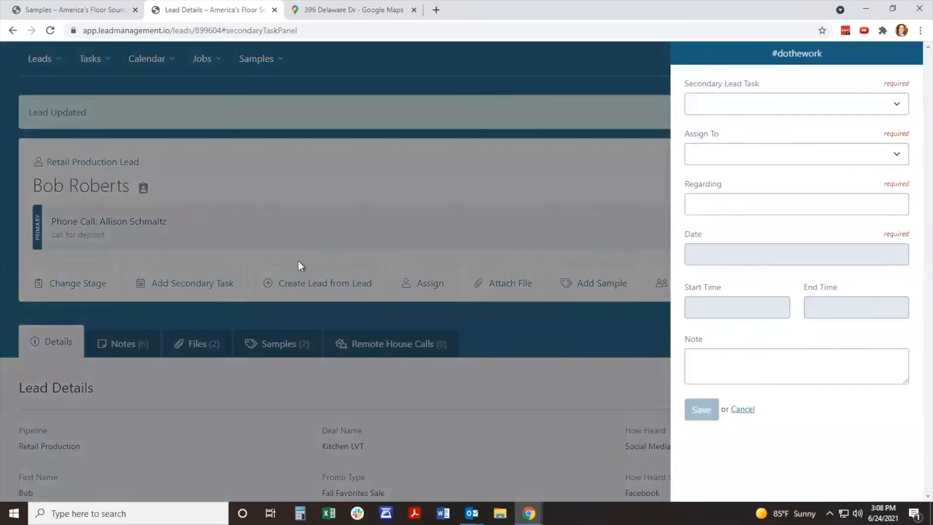
left_click(761, 104)
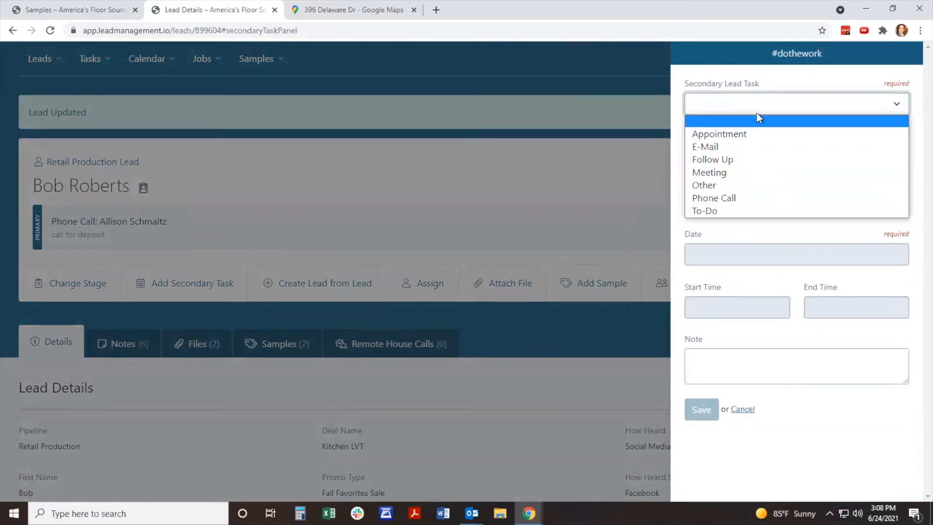
left_click(726, 211)
left_click(757, 155)
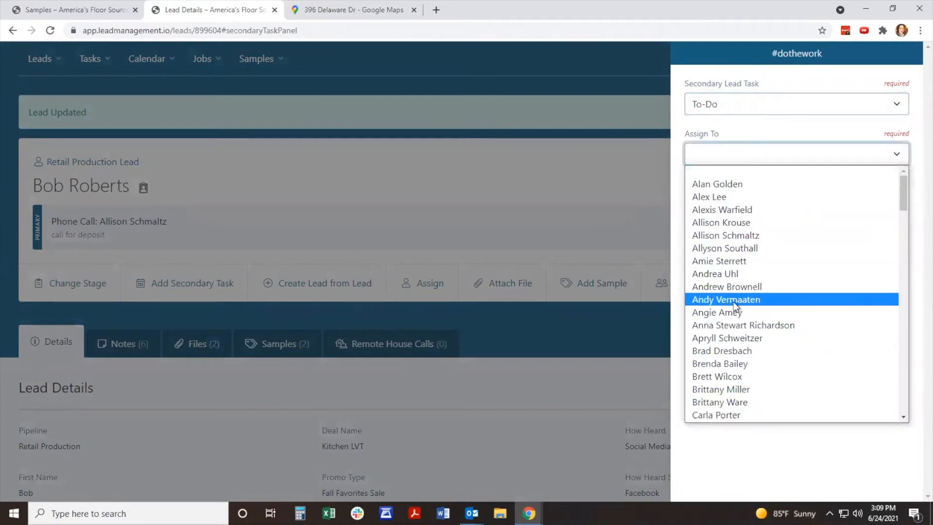
scroll(734, 302, "down", 3)
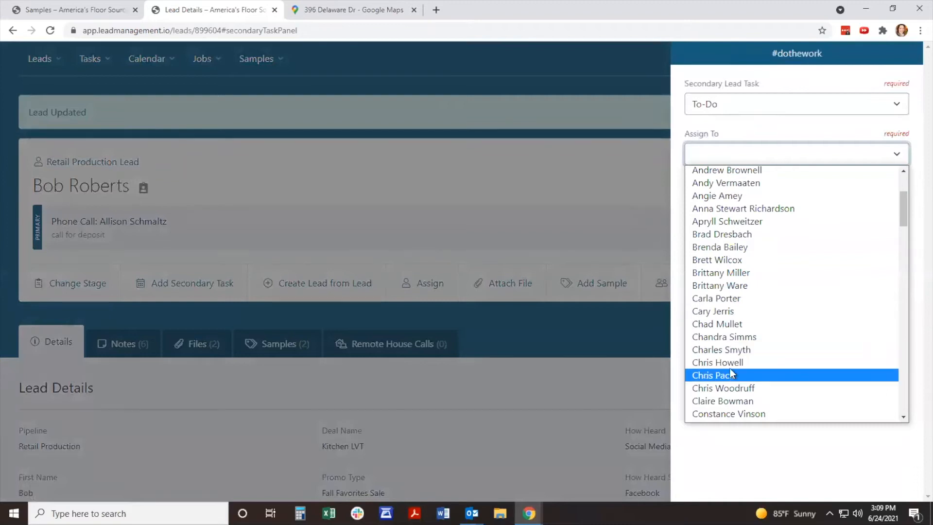
scroll(737, 384, "down", 3)
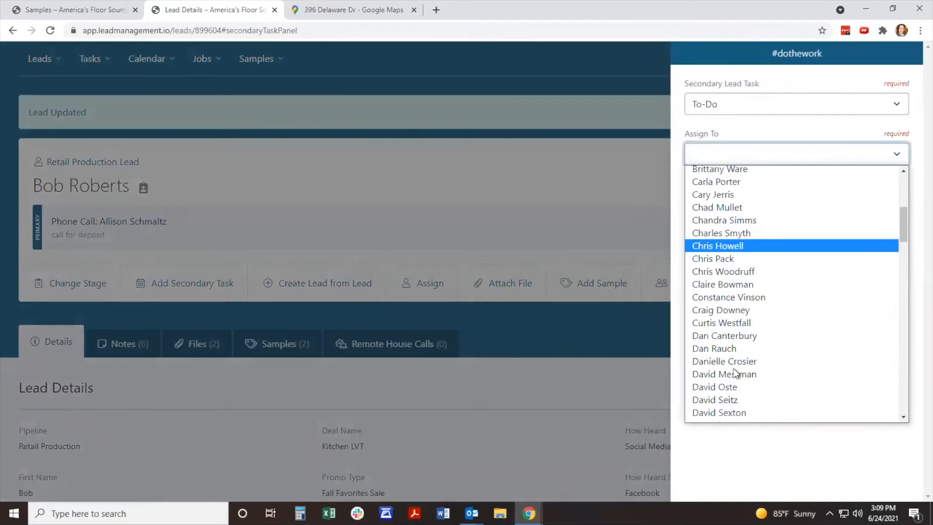
left_click(754, 286)
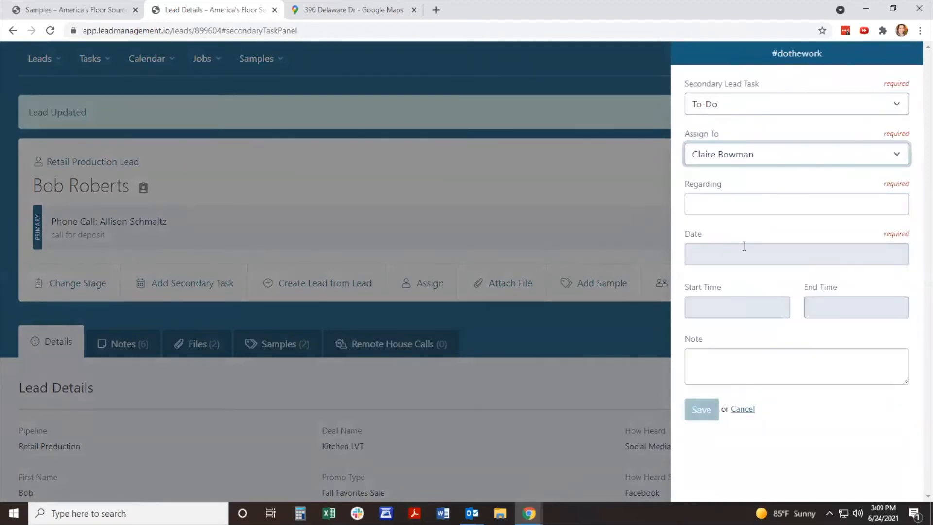
Step: Enter "gather warranty and maintenance info and email" plus the customer's first name as the regarding text, and set the date to 06/30/2021
left_click(750, 206)
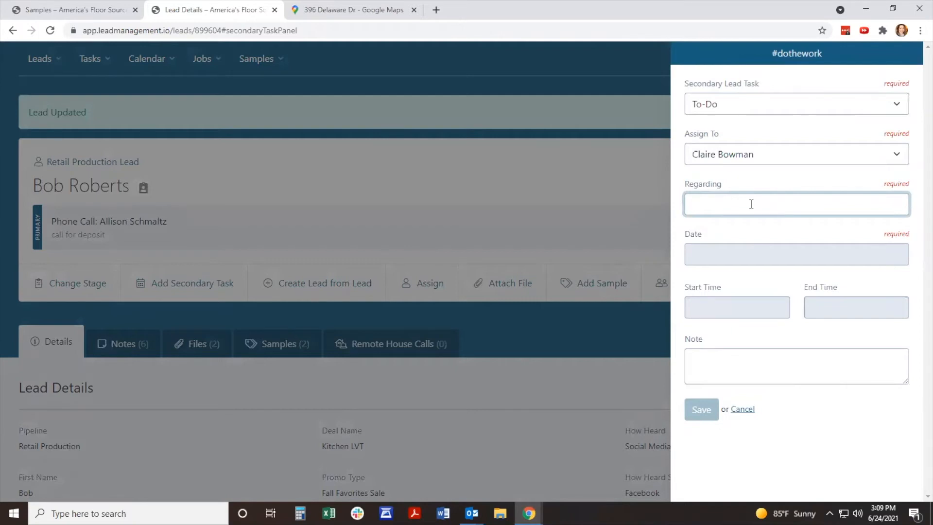
type("gather warranty and maintenance info and email bo")
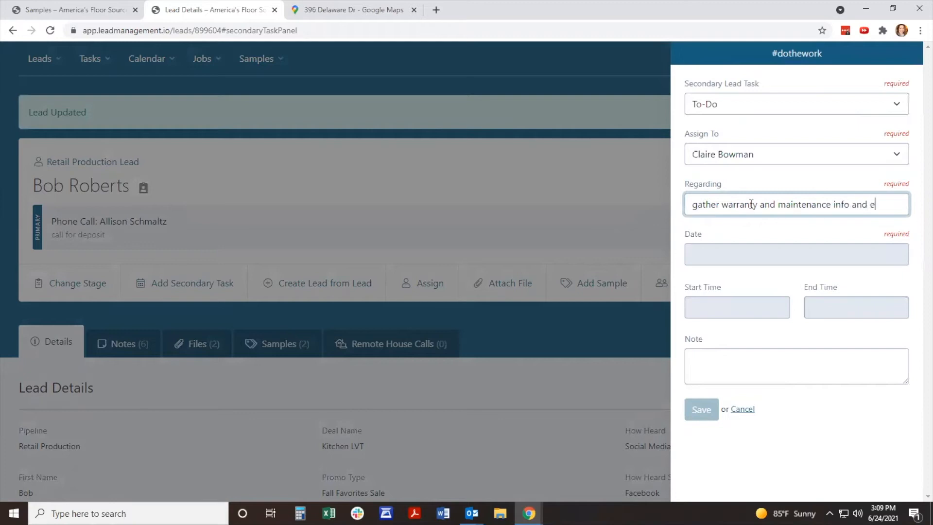
key("BackSpace")
key("BackSpace")
type("Bob")
key("Tab")
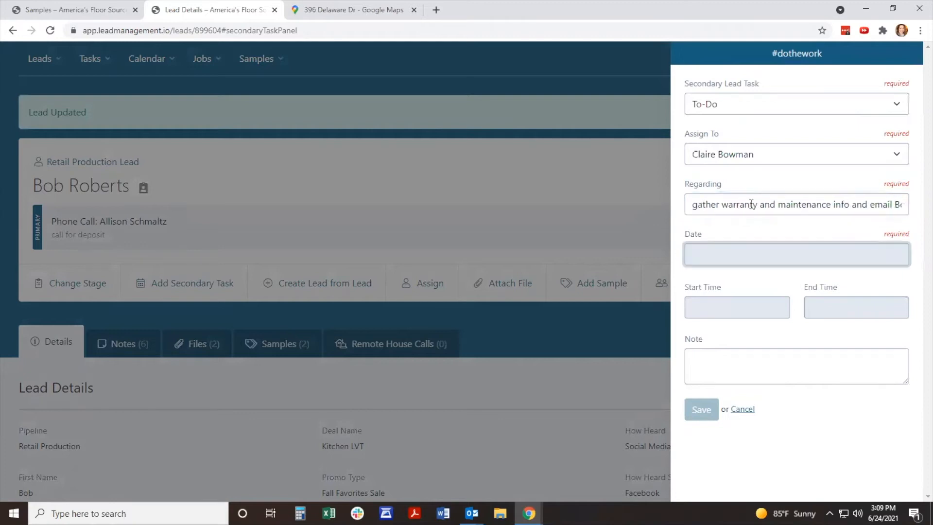
left_click(737, 253)
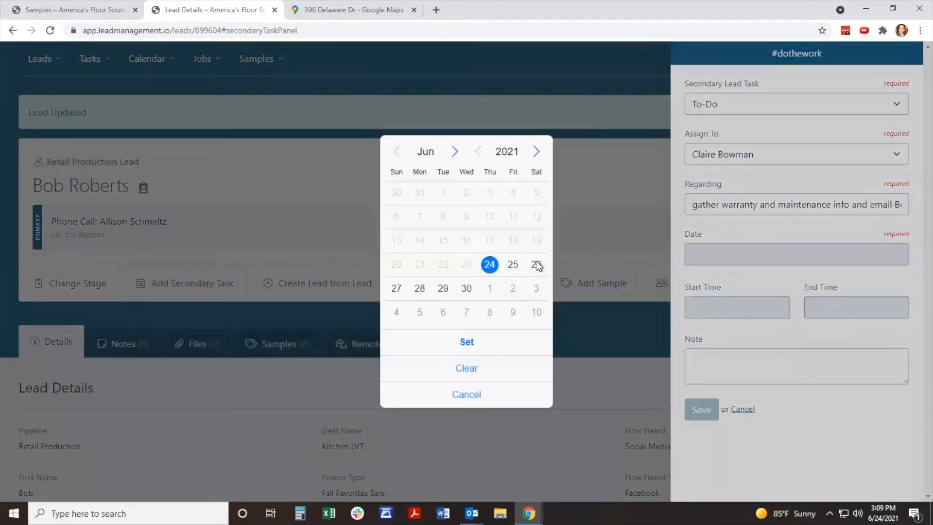
left_click(465, 289)
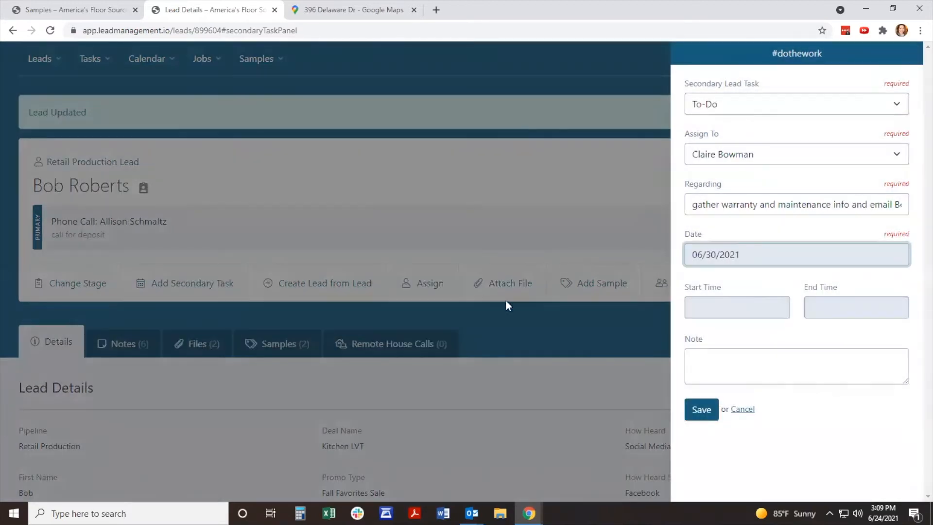
Step: Add a note asking to send all warranty/maintenance information to the customer via email, and save the secondary task
left_click(731, 356)
type("please ")
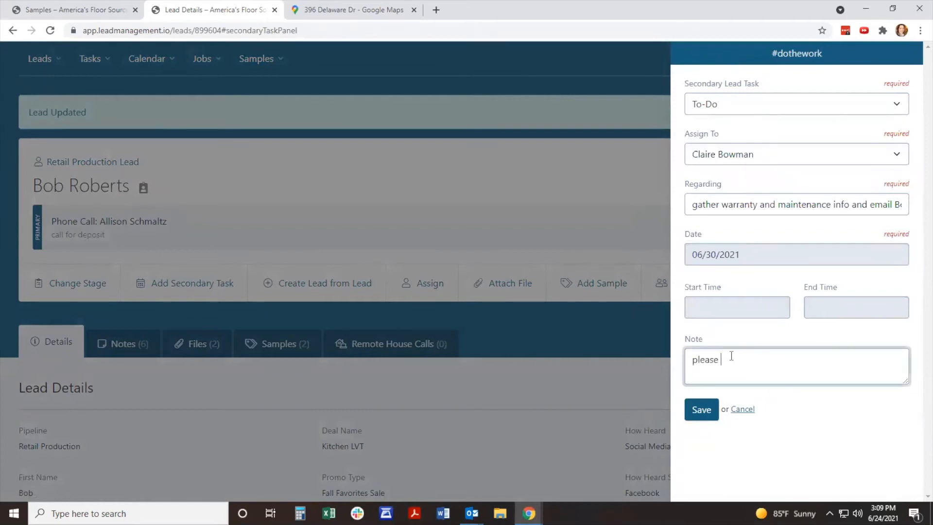
type("send all ")
type("infomraiton")
type("warranty")
key("BackSpace")
type("/maintenance information to ")
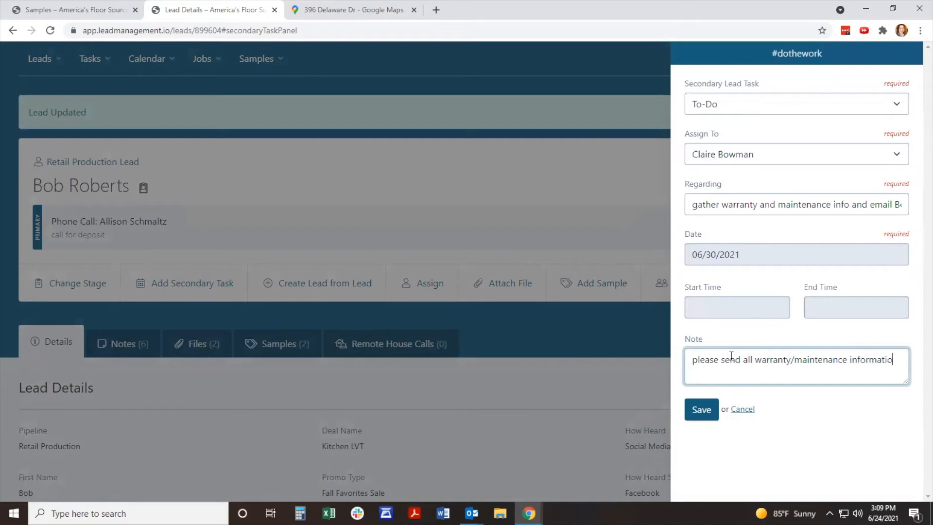
type("Bob via email")
left_click(702, 411)
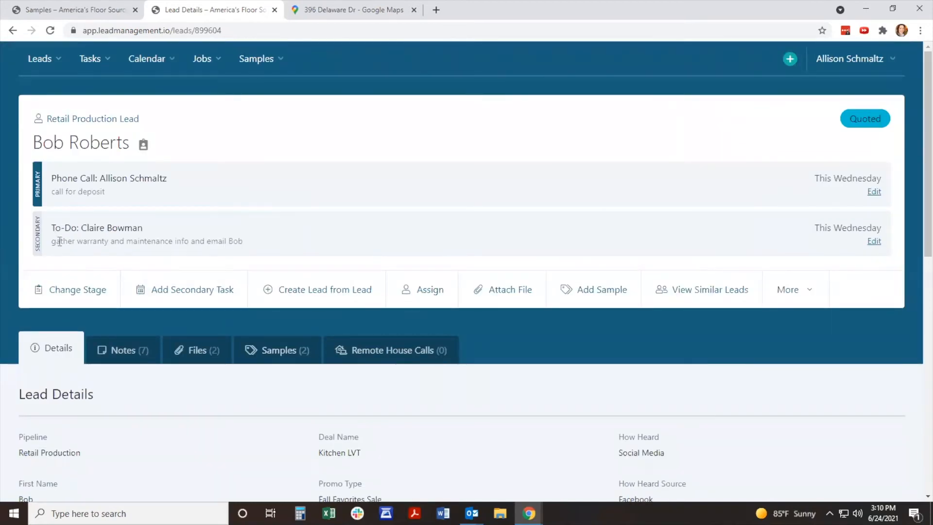
Step: Start another secondary To-Do task on the lead, assigned to the same person as the primary Phone Call task
left_click(202, 298)
left_click(739, 107)
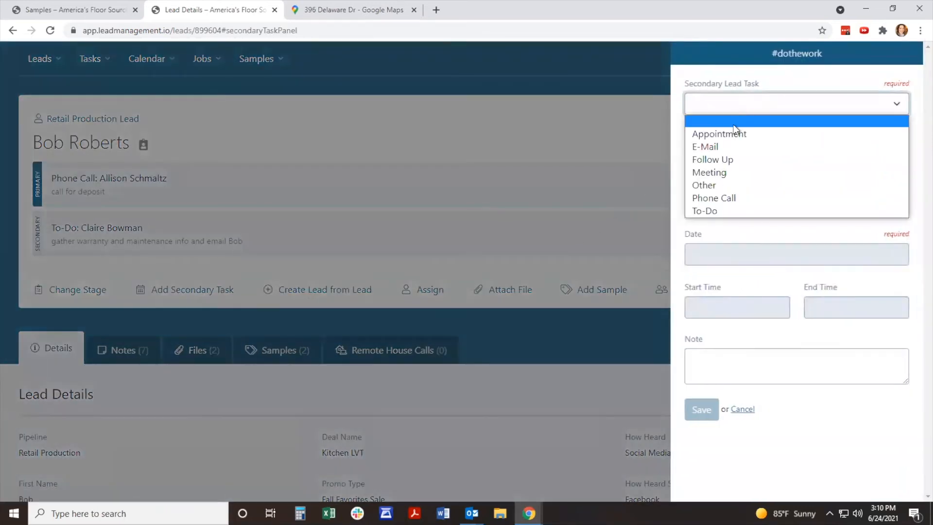
left_click(721, 209)
left_click(734, 162)
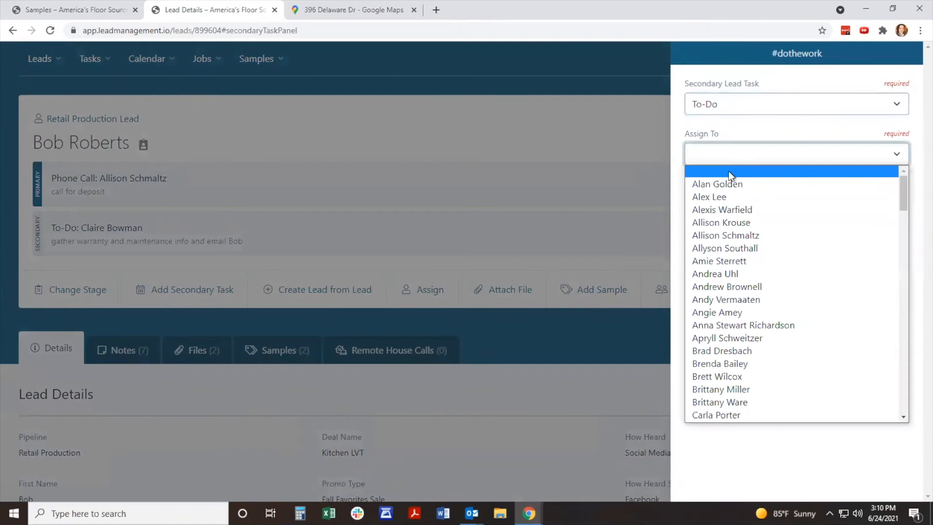
left_click(725, 227)
Step: Enter "schedule install" as the regarding text, set the date to 07/02/2021, and save the secondary task
left_click(733, 196)
type("schedule install")
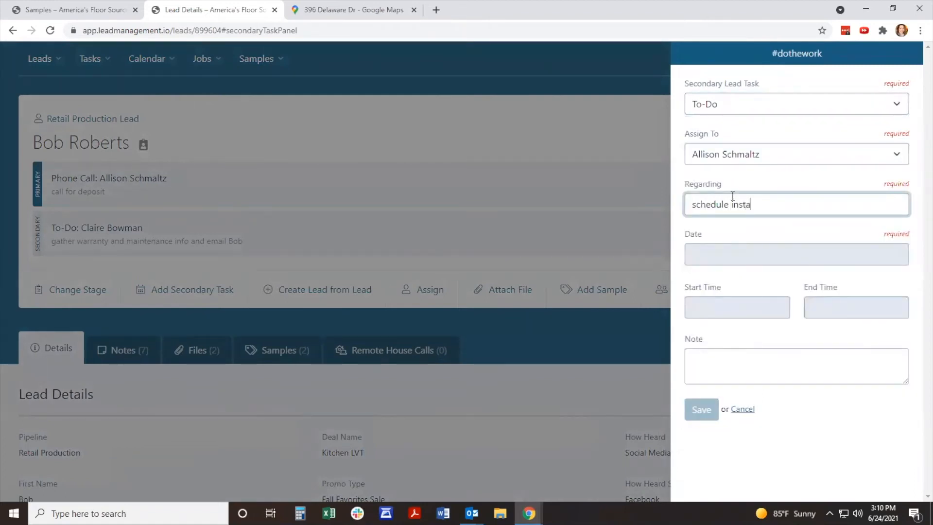
left_click(699, 252)
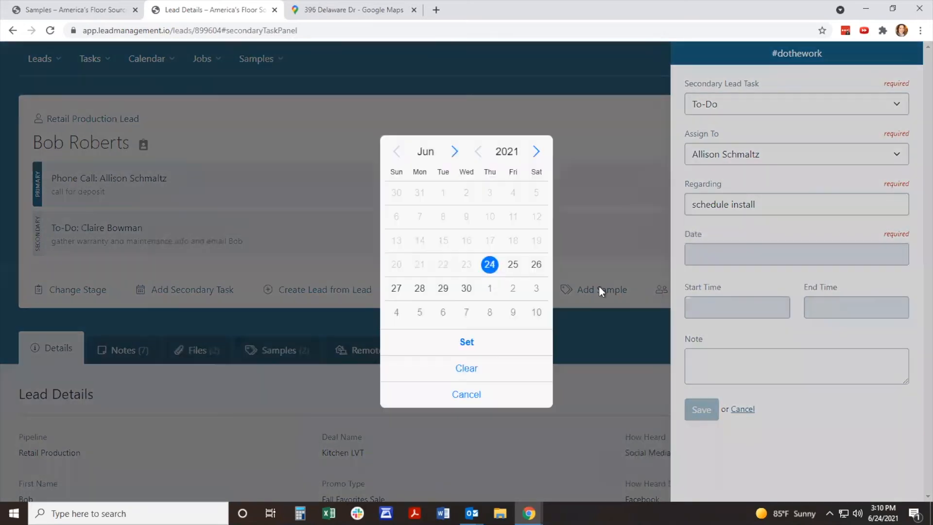
left_click(517, 289)
left_click(698, 409)
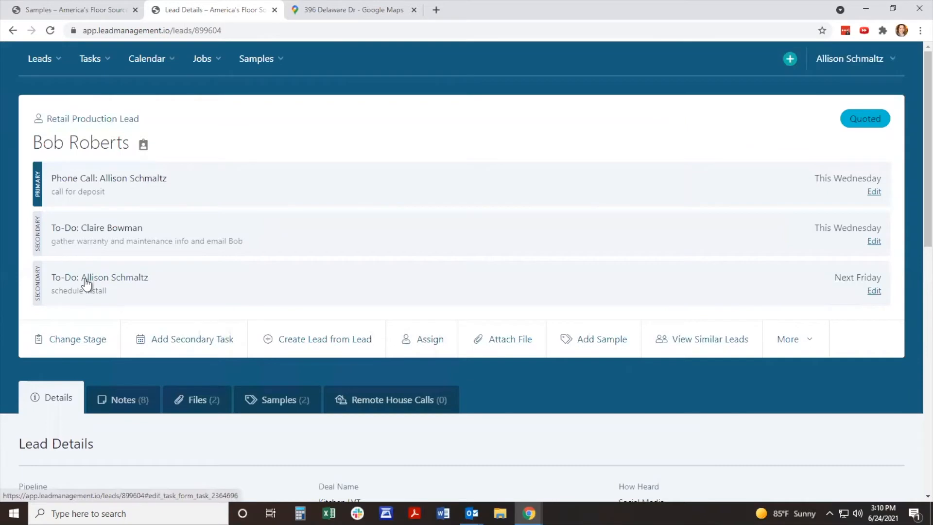
Step: Change the "schedule install" task's date to 07/05/2021, and save and mark the task complete
left_click(874, 291)
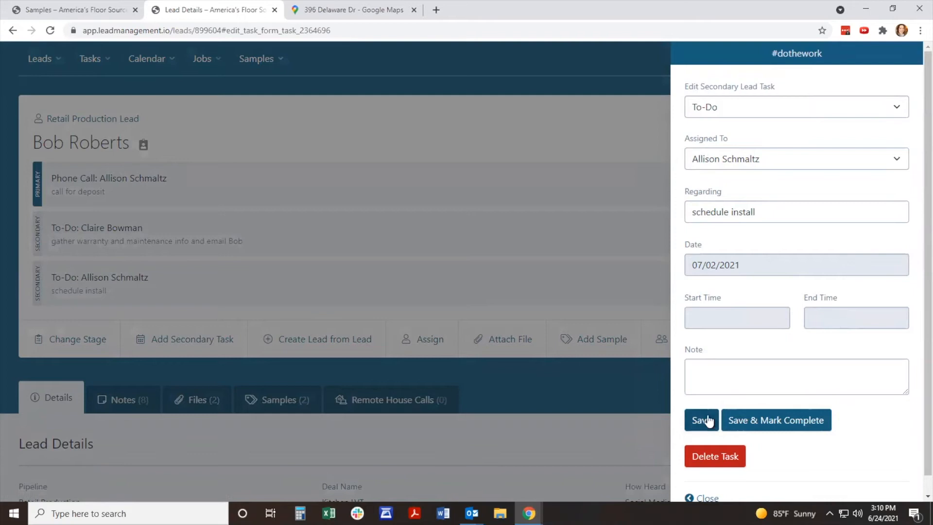
left_click(719, 267)
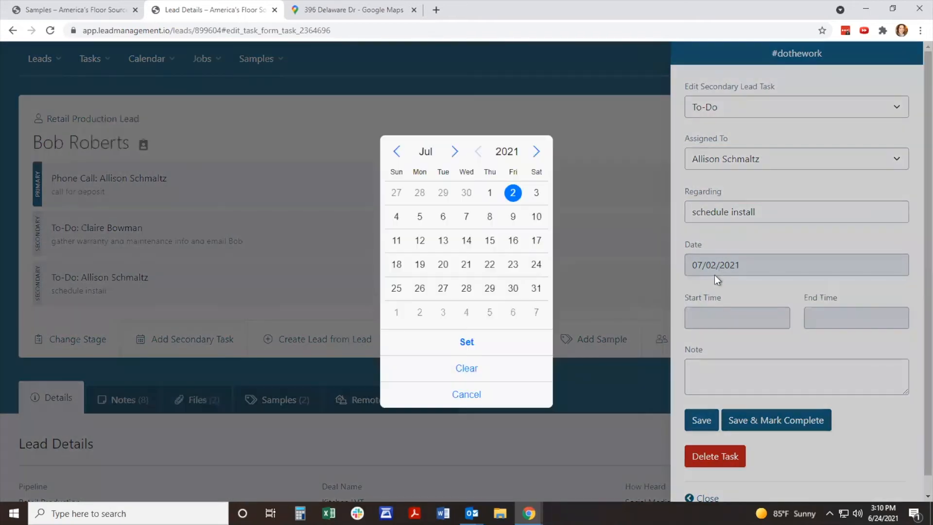
left_click(419, 216)
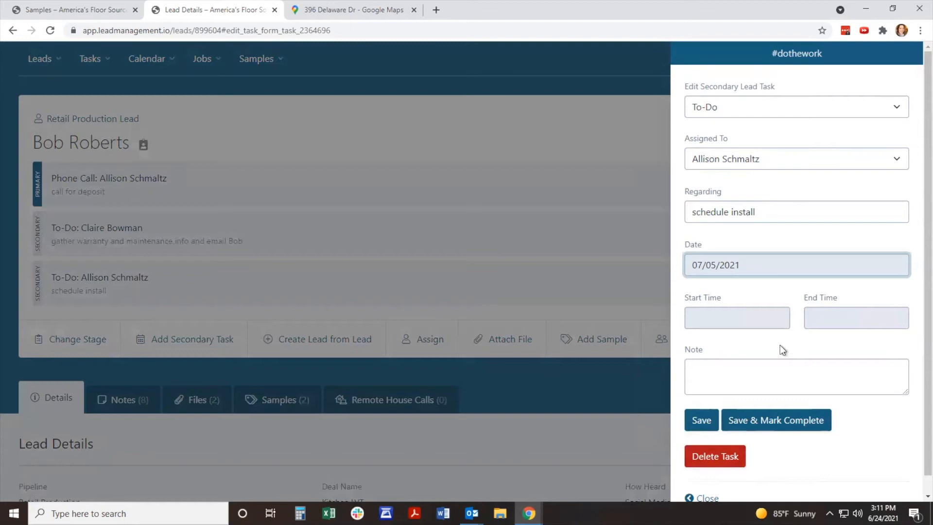
left_click(797, 424)
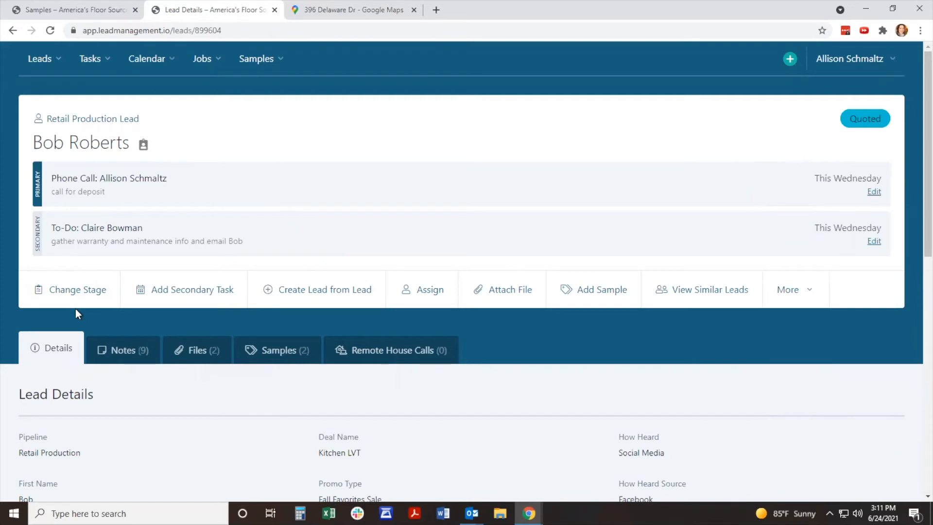
Step: Open the lead's notes and examine the history of task, stage change, email and assignment entries
scroll(75, 308, "down", 1)
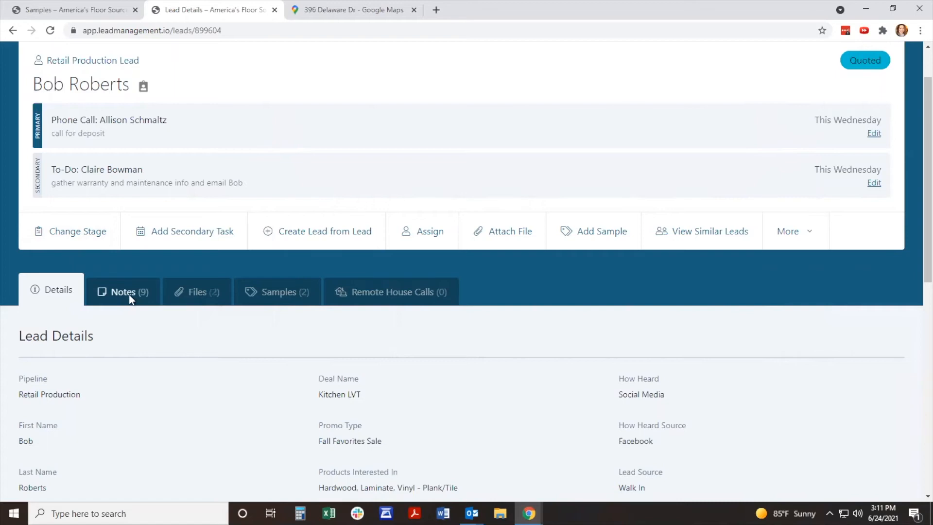
left_click(129, 301)
scroll(131, 300, "down", 5)
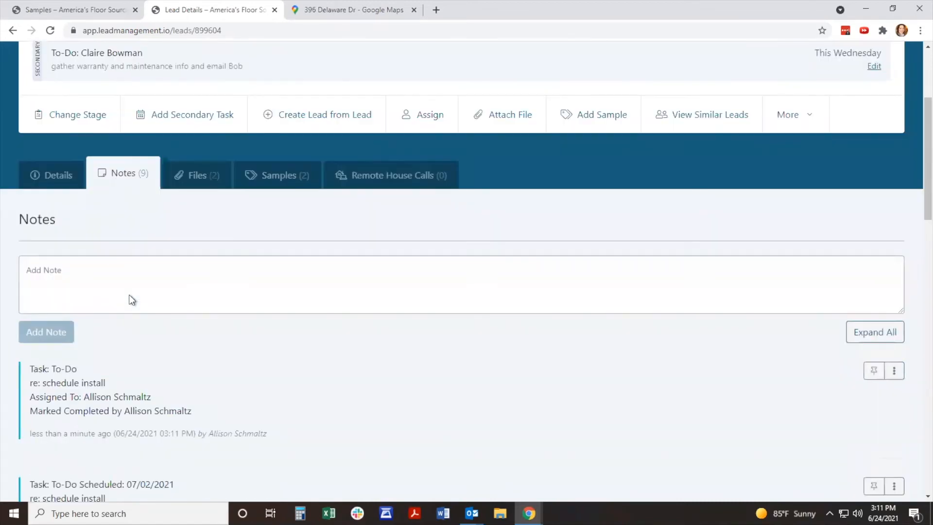
scroll(132, 299, "down", 8)
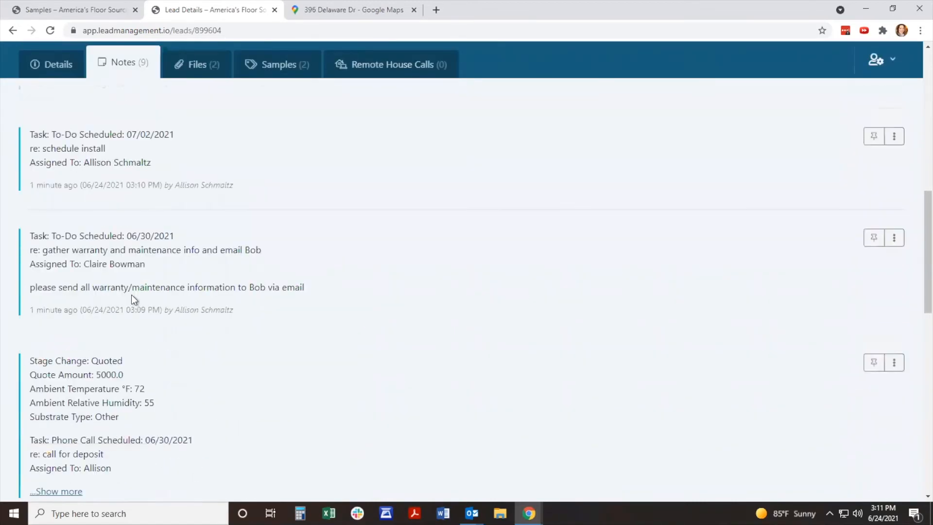
scroll(135, 295, "down", 5)
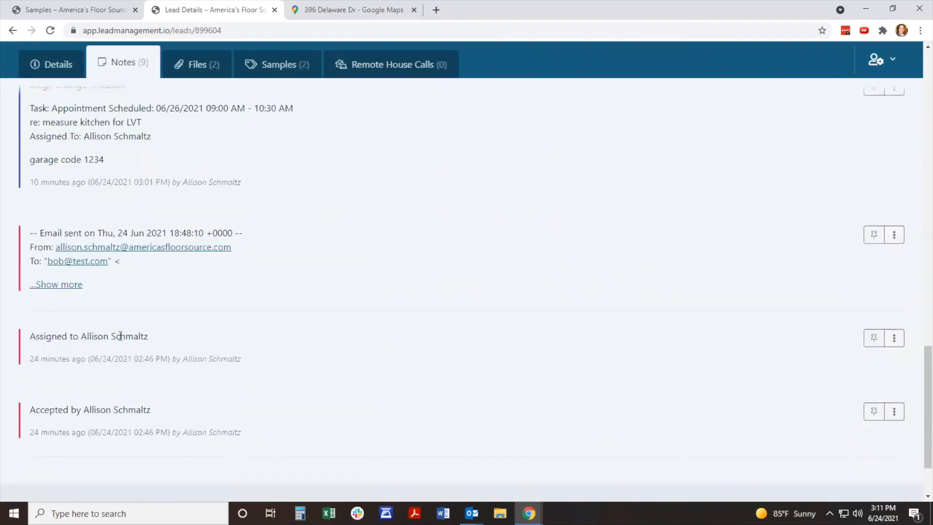
scroll(66, 288, "up", 2)
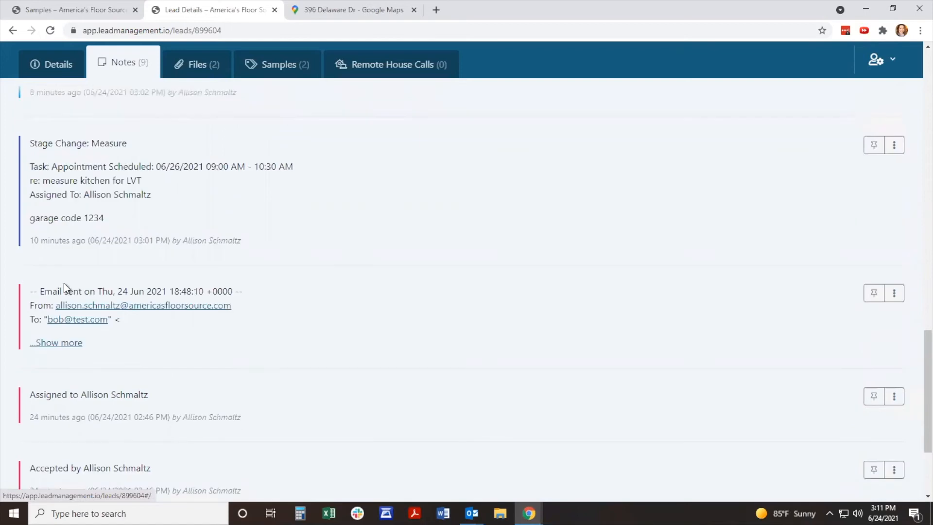
scroll(99, 319, "up", 1)
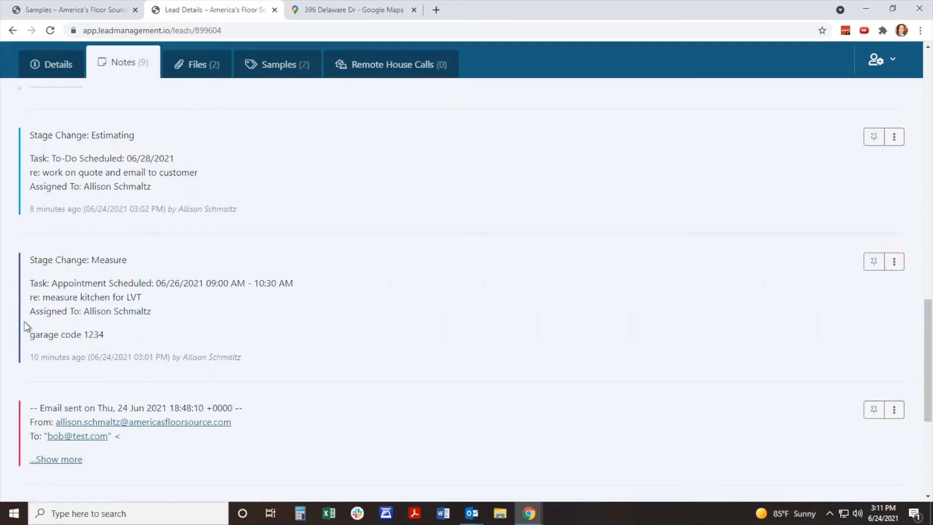
scroll(101, 348, "up", 2)
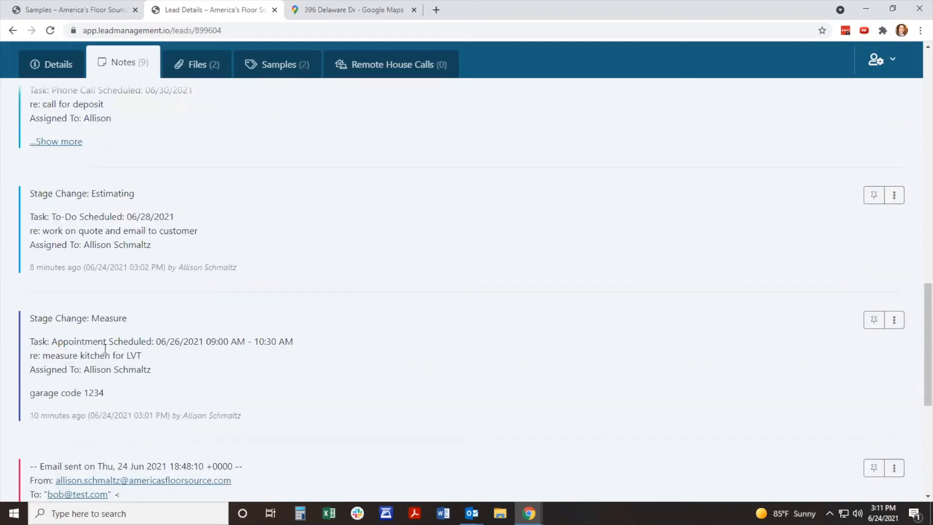
scroll(103, 348, "up", 1)
scroll(104, 348, "down", 1)
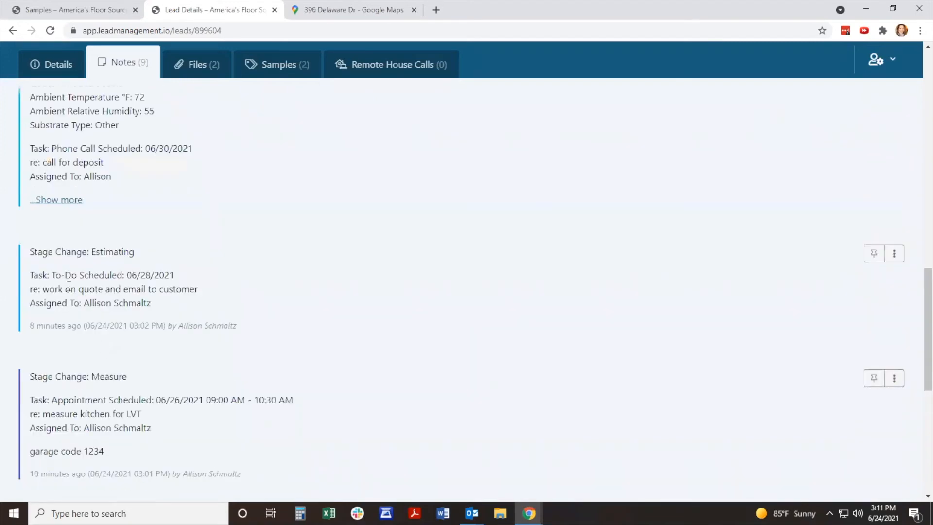
Step: Expand the Quoted stage change note to read it in full, and check the completion line of the "schedule install" task note
left_click(54, 204)
scroll(121, 243, "up", 2)
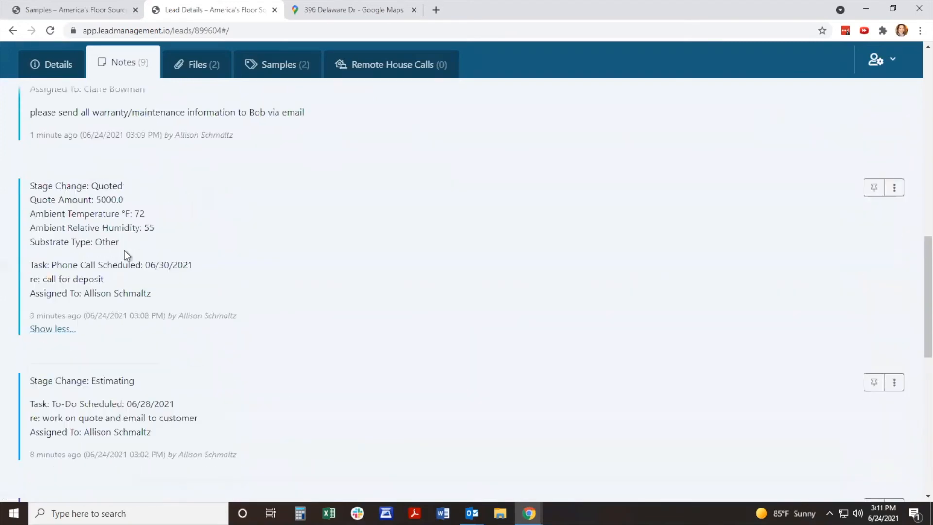
scroll(161, 335, "up", 4)
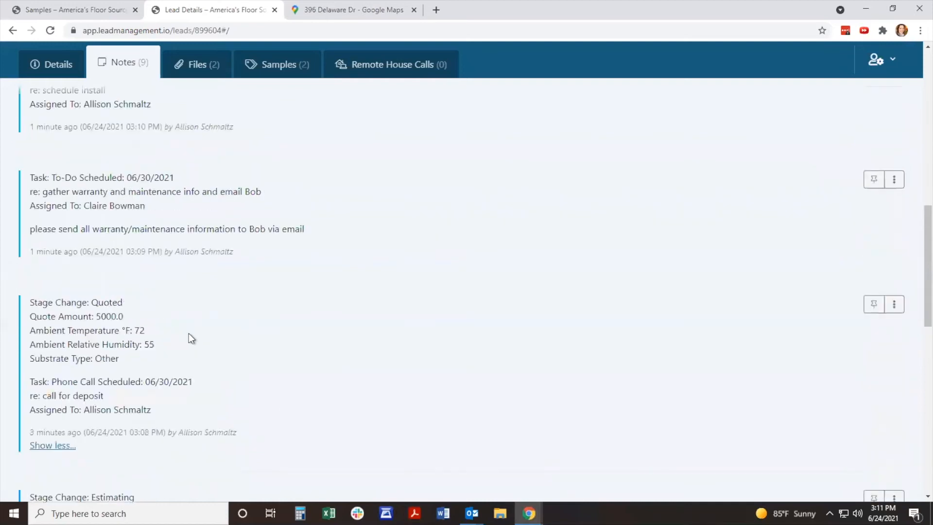
scroll(191, 335, "up", 1)
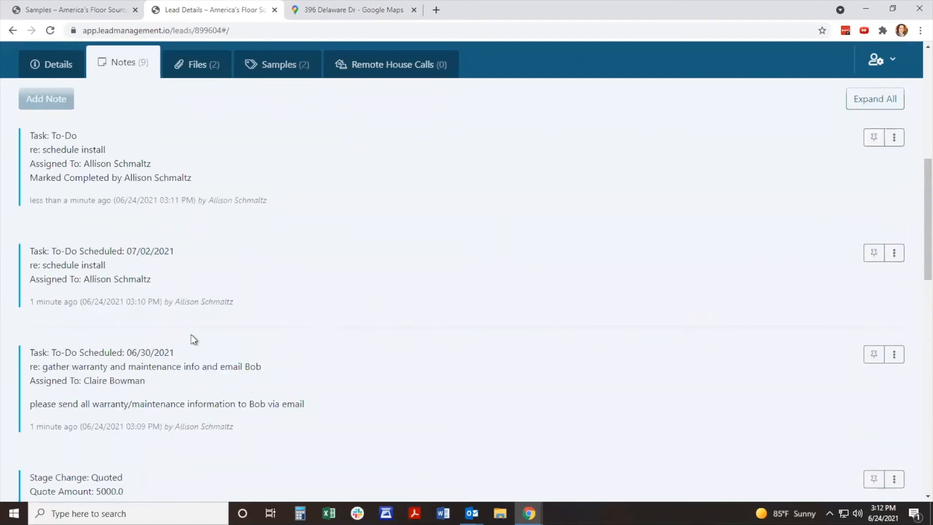
left_click_drag(203, 180, 28, 179)
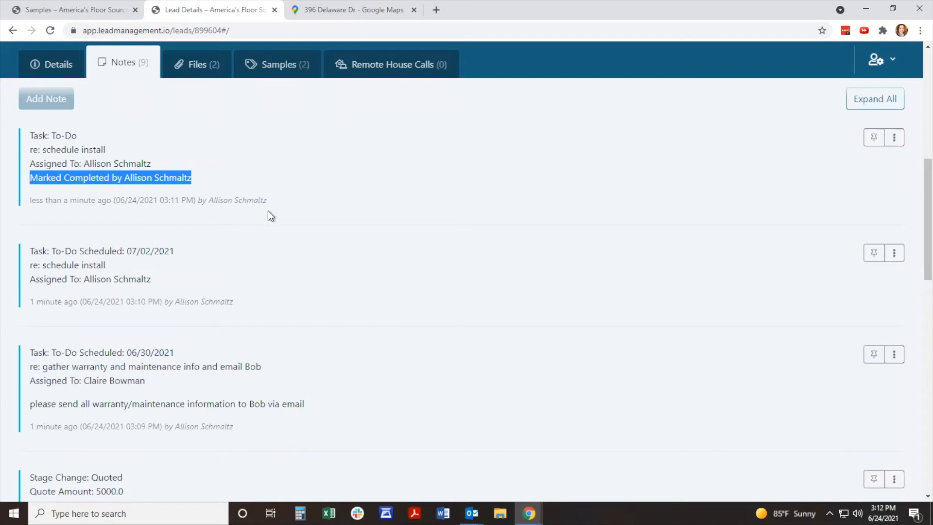
Step: Add a note reading "manual notes" to the lead
scroll(267, 211, "up", 2)
scroll(243, 265, "up", 1)
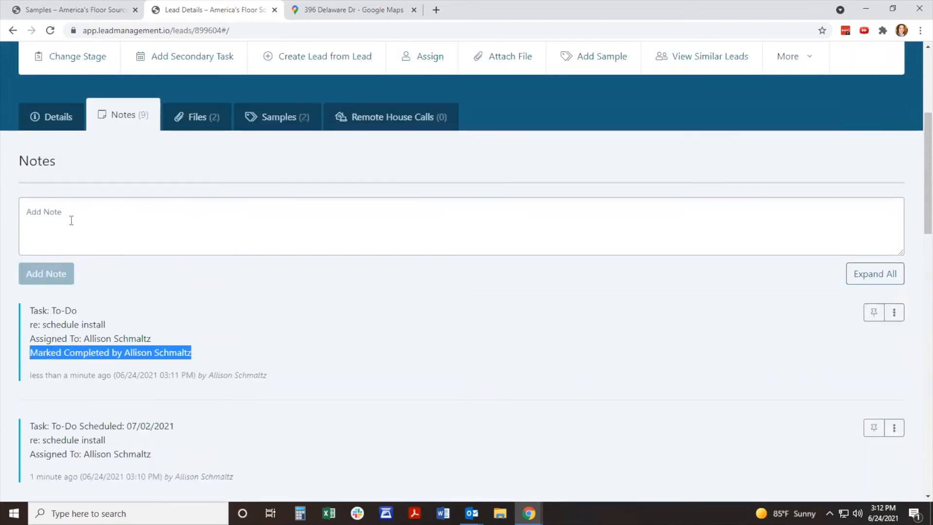
left_click(73, 221)
type("manu")
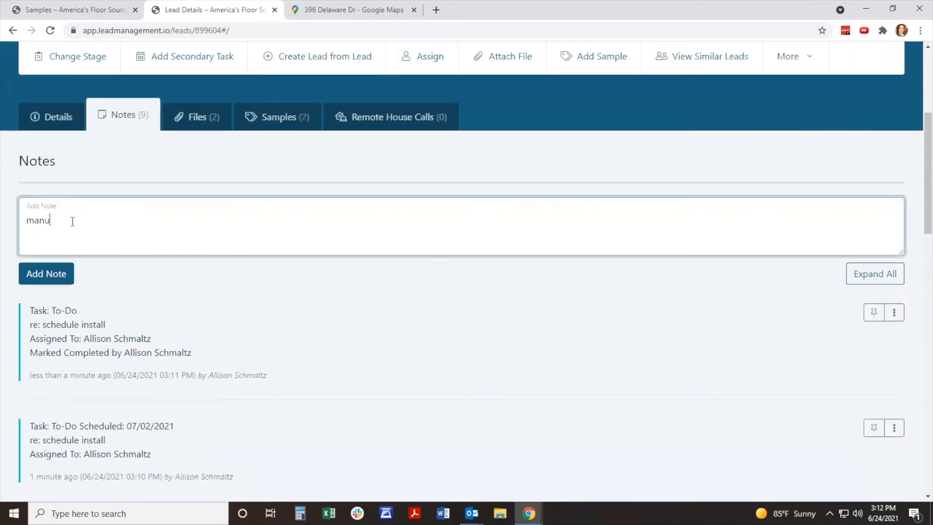
type("al notes")
left_click(52, 276)
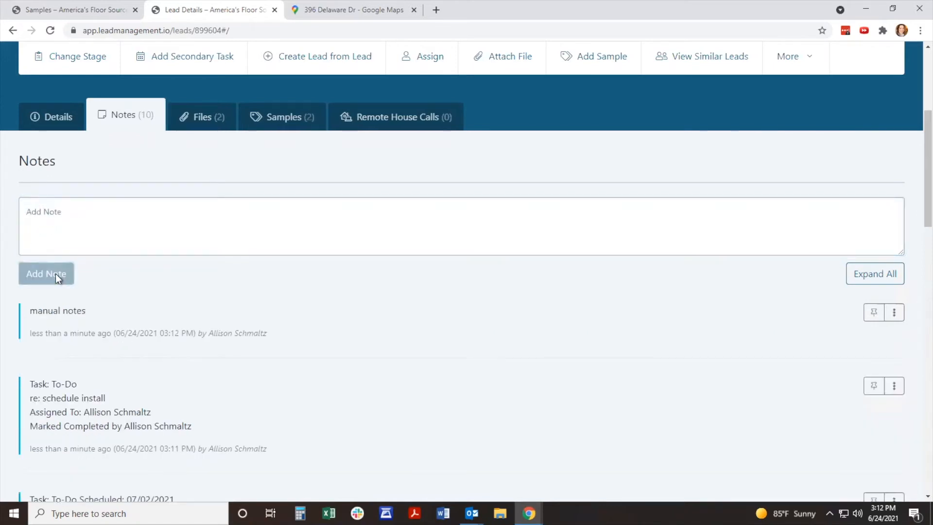
Step: Pin the "manual notes" entry, check its available options, and unpin it again
left_click(874, 313)
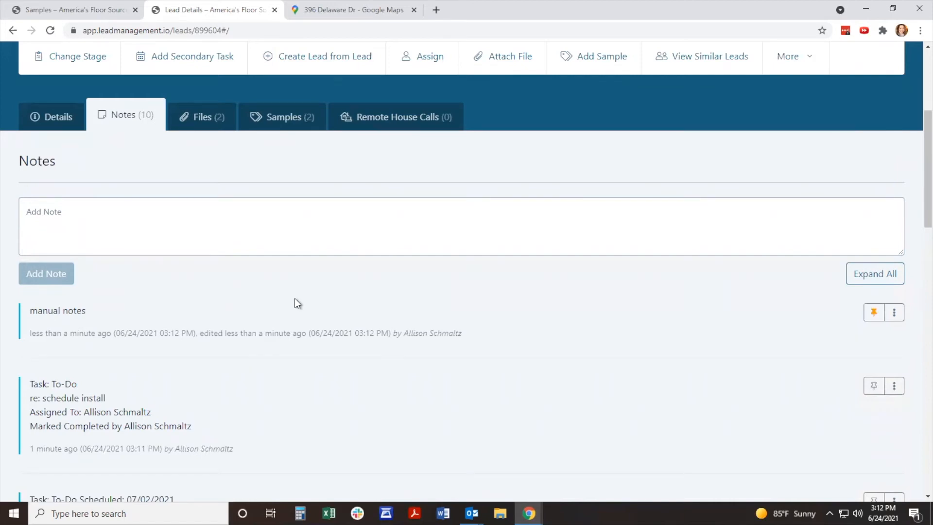
left_click(897, 318)
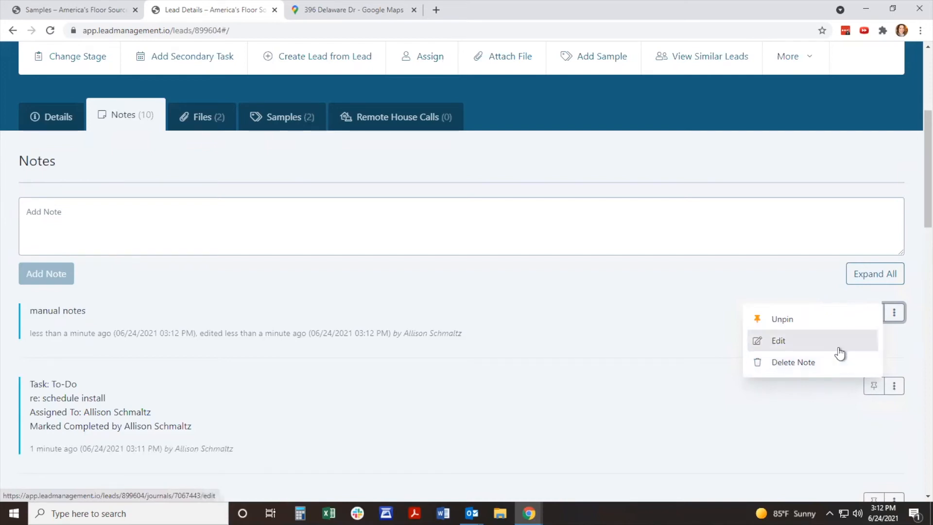
left_click(844, 319)
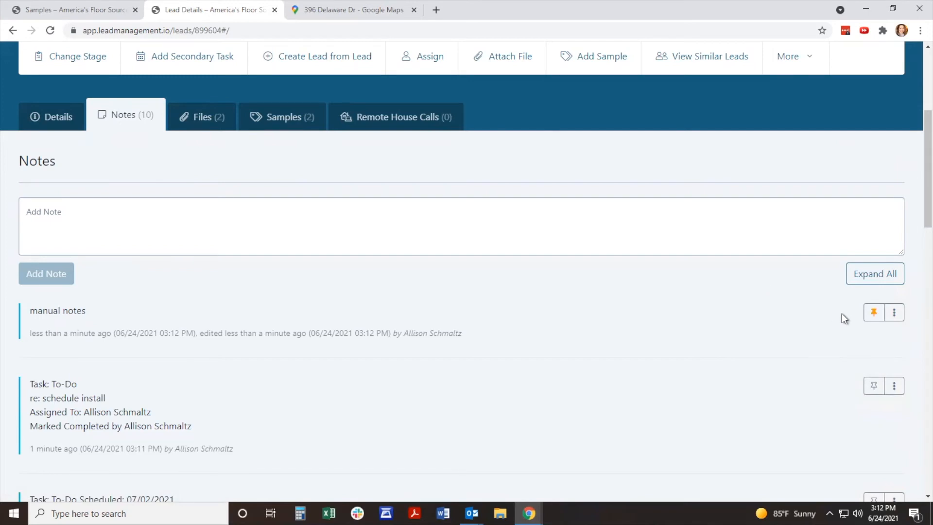
left_click(874, 314)
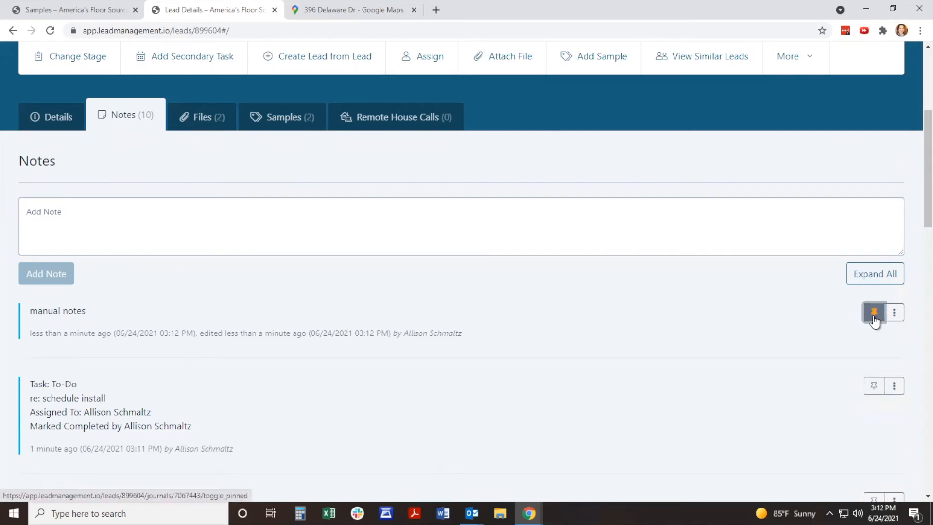
Step: Look back through the lead's notes for collapsed entries, and view its attached files and samples
scroll(392, 225, "down", 1)
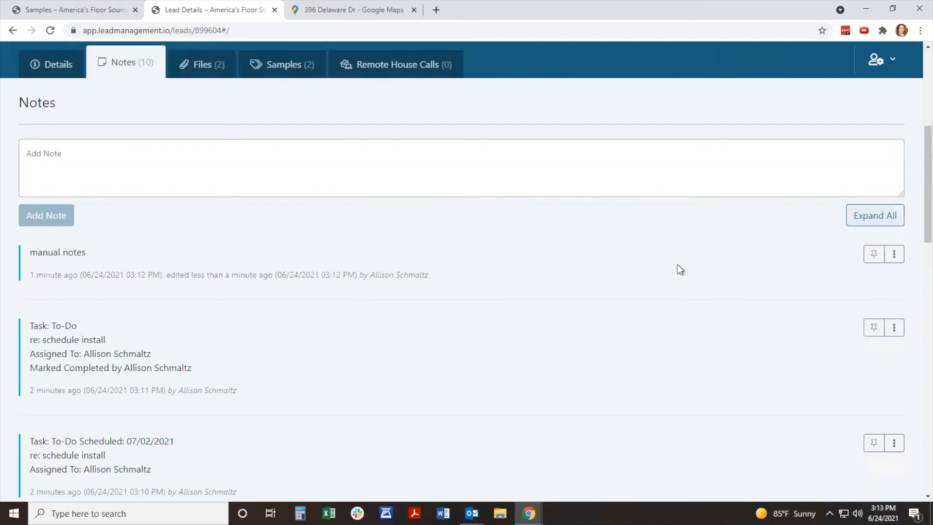
scroll(676, 268, "down", 2)
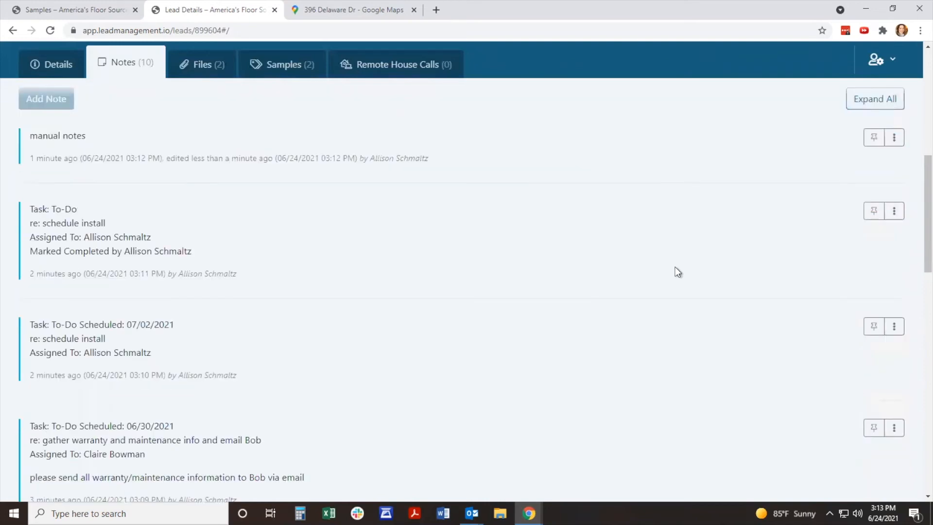
scroll(739, 243, "down", 1)
scroll(739, 243, "down", 1)
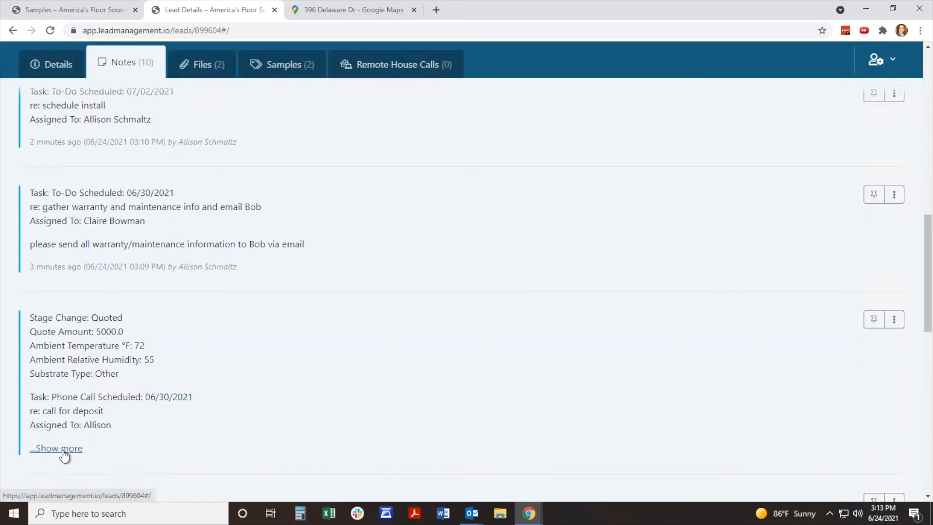
scroll(591, 349, "up", 3)
scroll(802, 296, "up", 6)
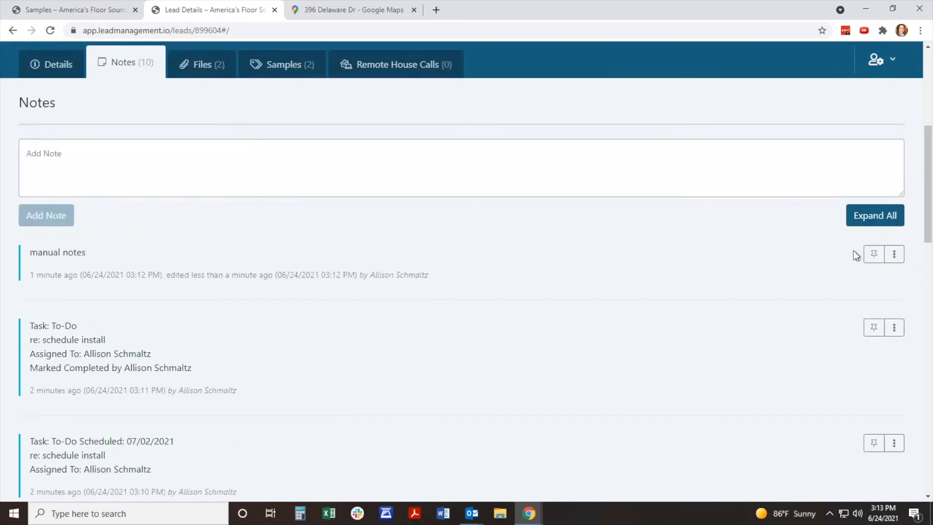
scroll(574, 337, "up", 3)
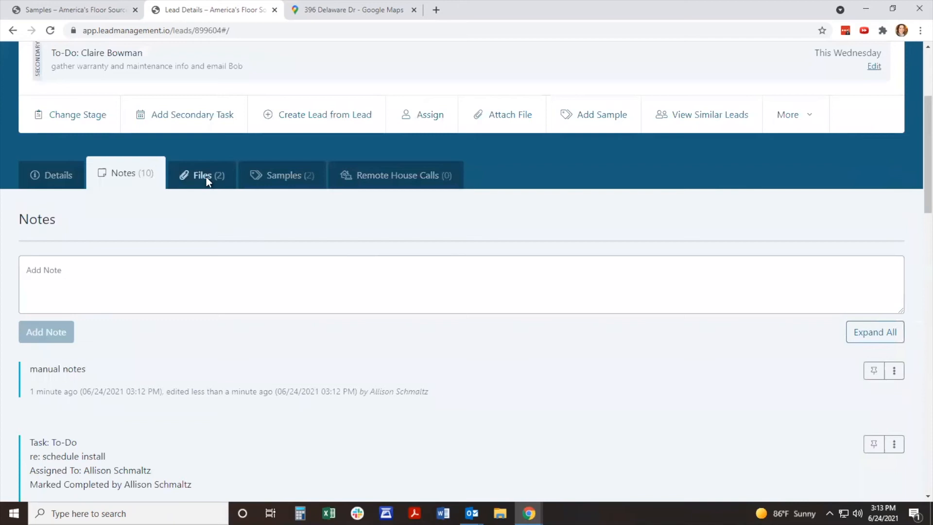
left_click(206, 177)
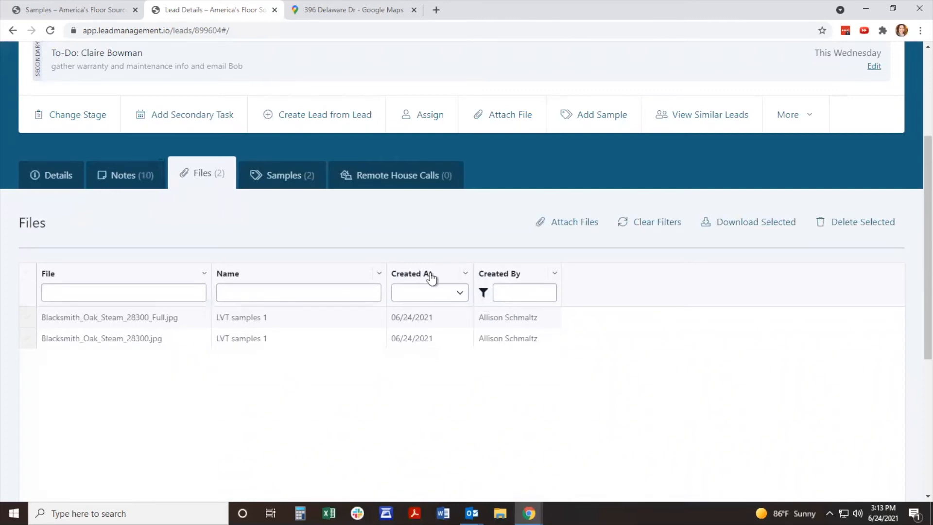
left_click(286, 184)
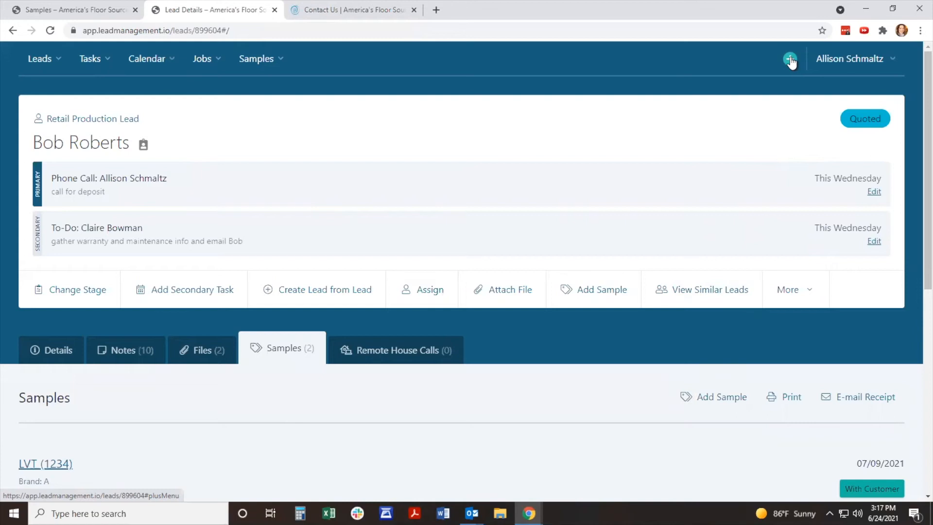
Step: Switch to the America's Floor Source contact page, review the filled-in carpet inquiry form, and submit it
left_click(366, 9)
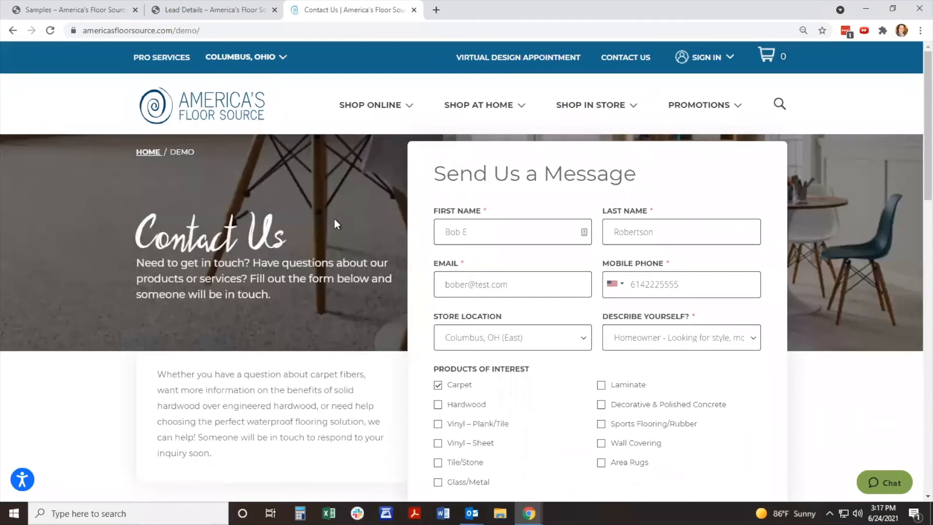
scroll(336, 219, "down", 1)
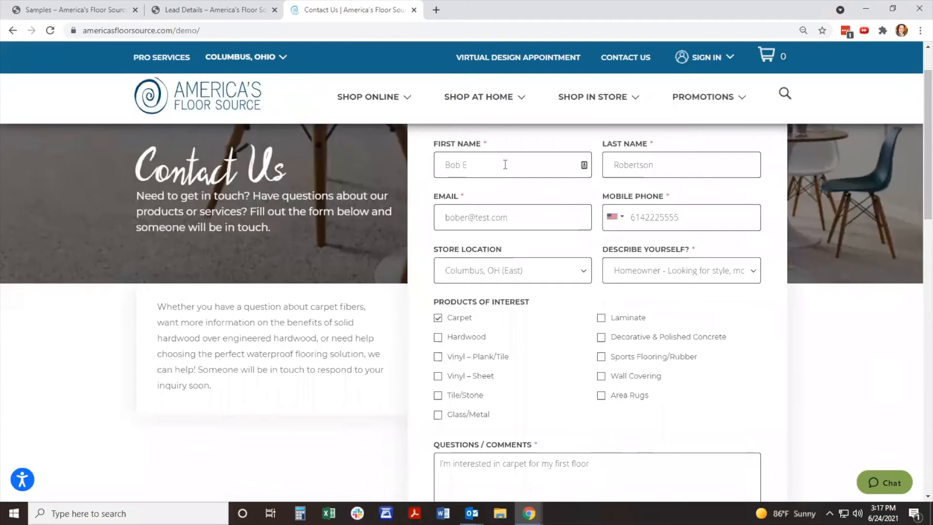
scroll(580, 205, "up", 1)
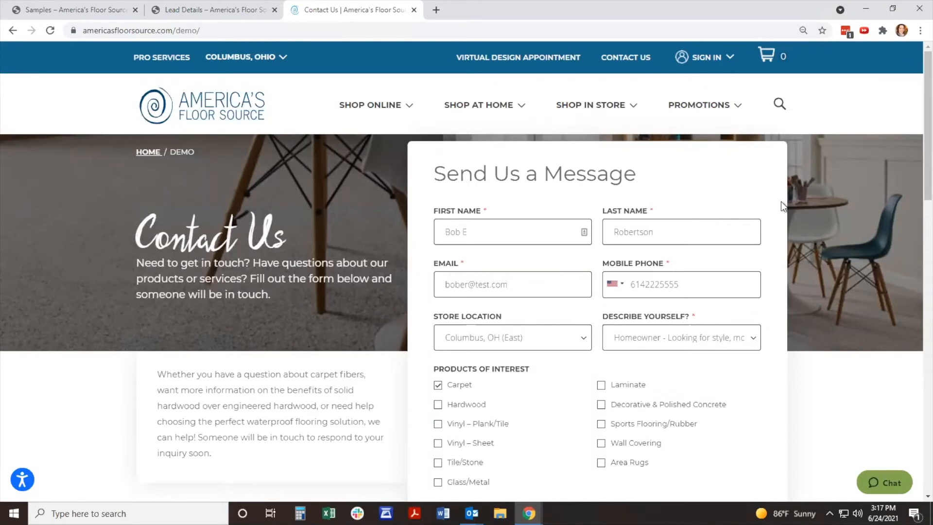
scroll(786, 205, "down", 3)
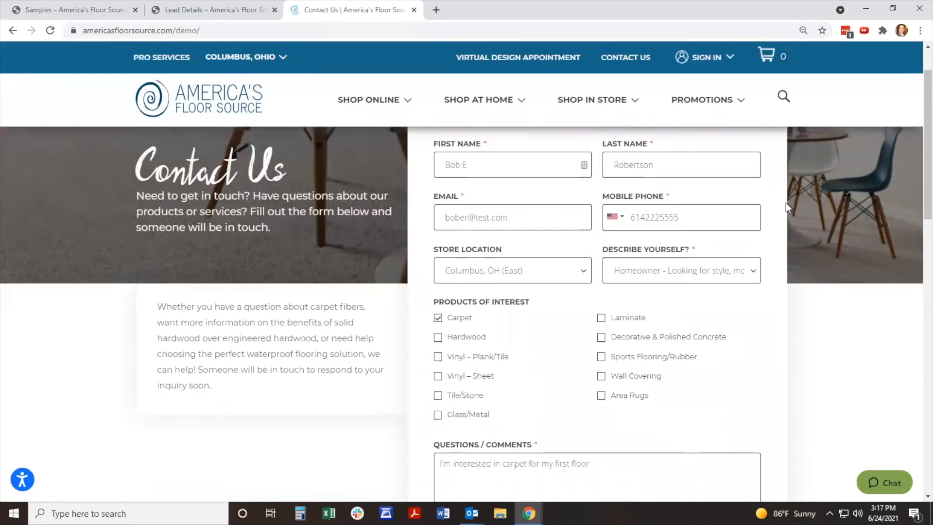
scroll(786, 202, "down", 2)
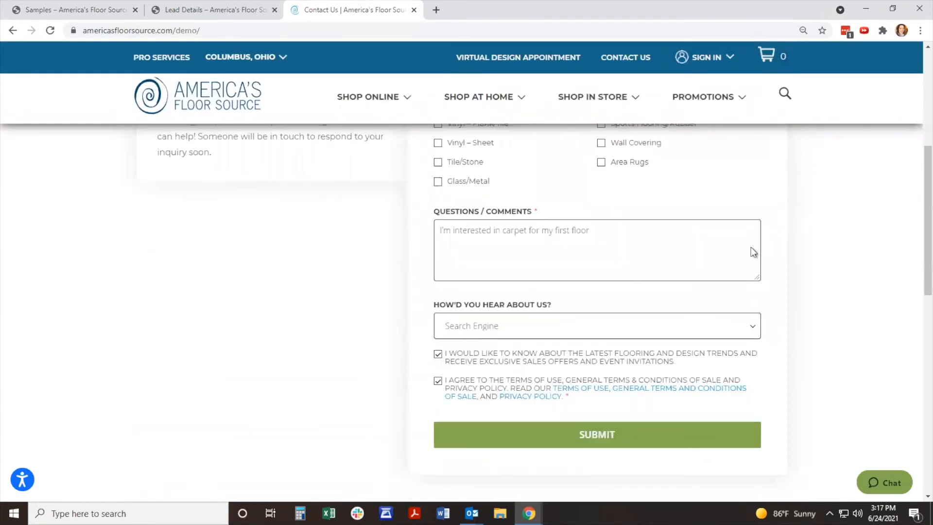
left_click(606, 436)
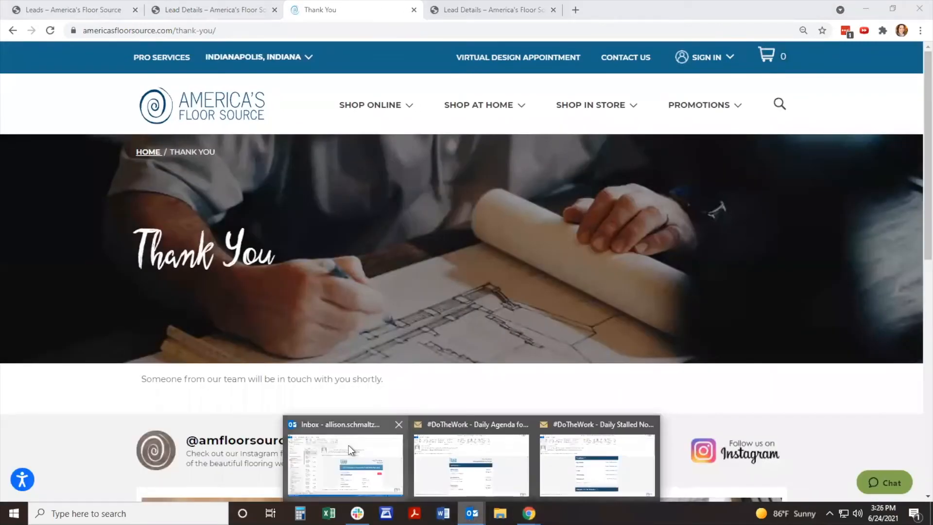
Step: Switch to the Outlook inbox and examine the new retail production lead notification, including its API Integration heading and lead details
left_click(346, 442)
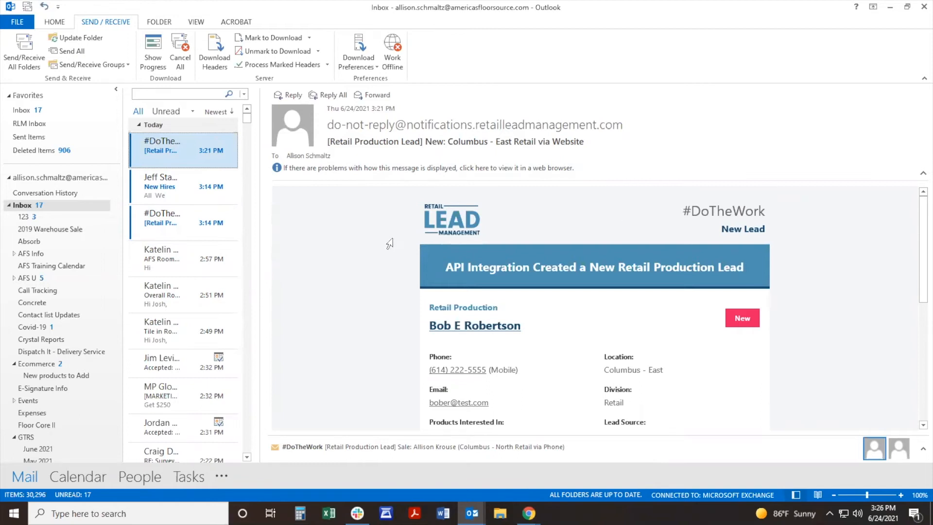
scroll(389, 257, "down", 1)
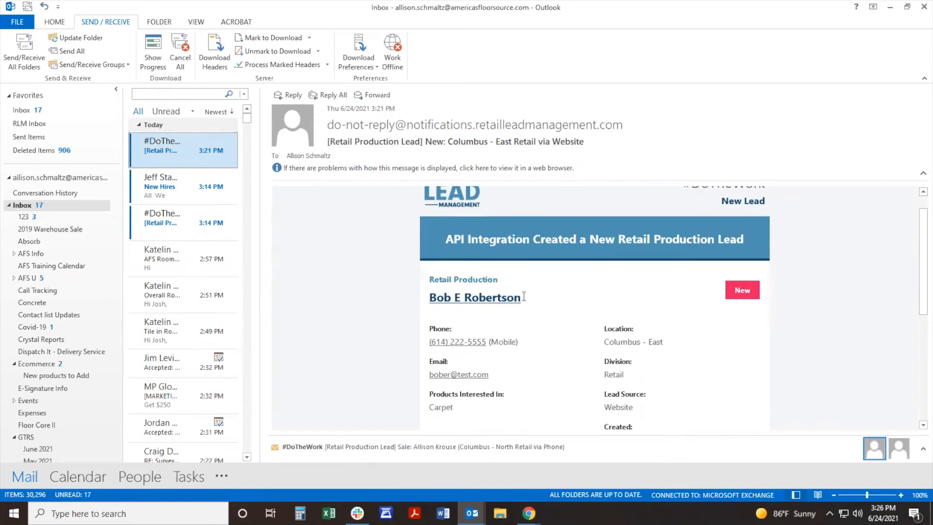
left_click_drag(446, 239, 511, 235)
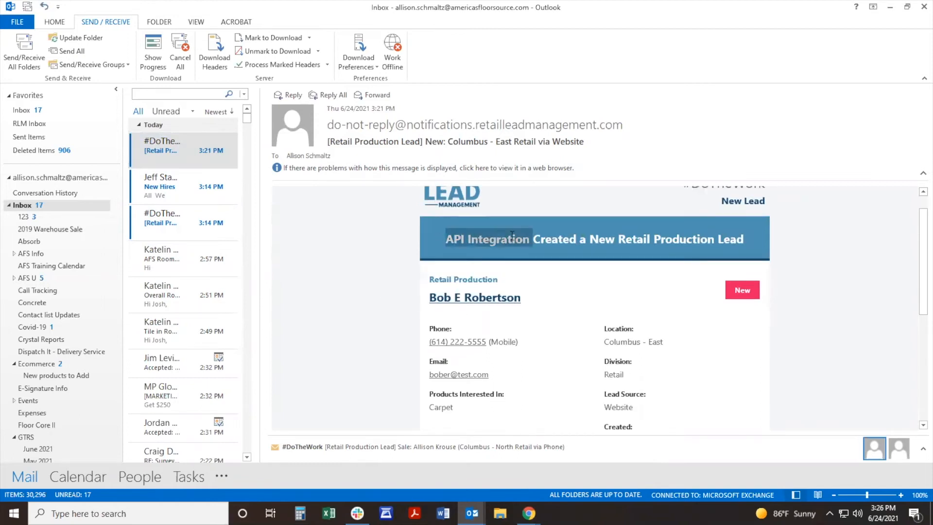
scroll(633, 264, "down", 1)
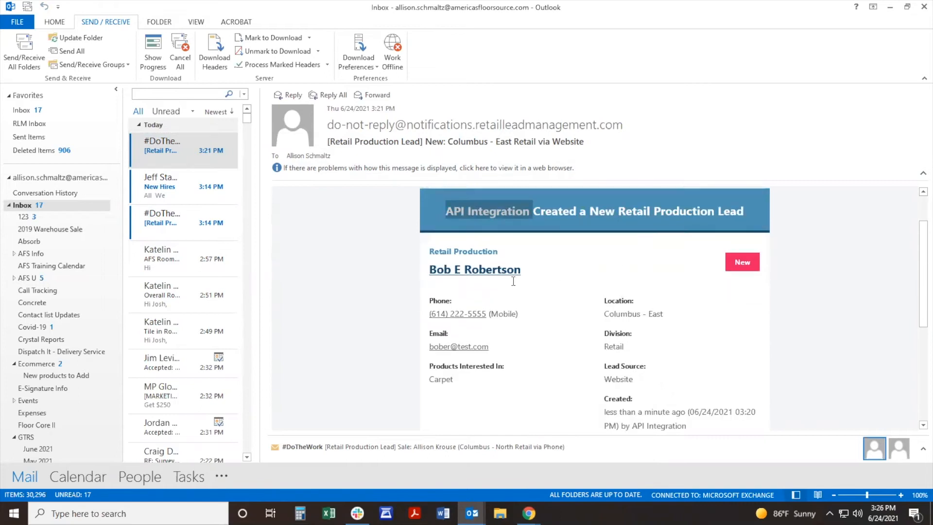
Step: Open the new lead from the notification e-mail in the browser and assign it to a salesperson with the System Admin role
left_click(481, 276)
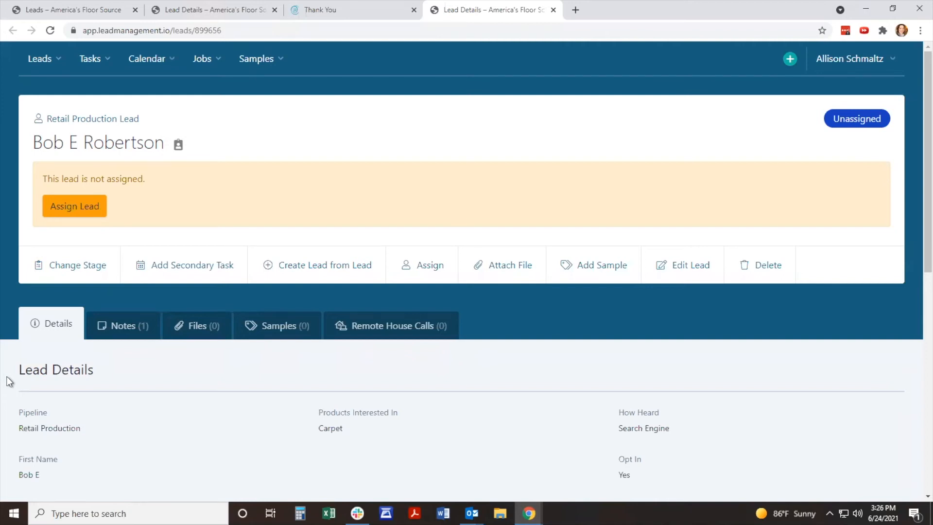
left_click(73, 208)
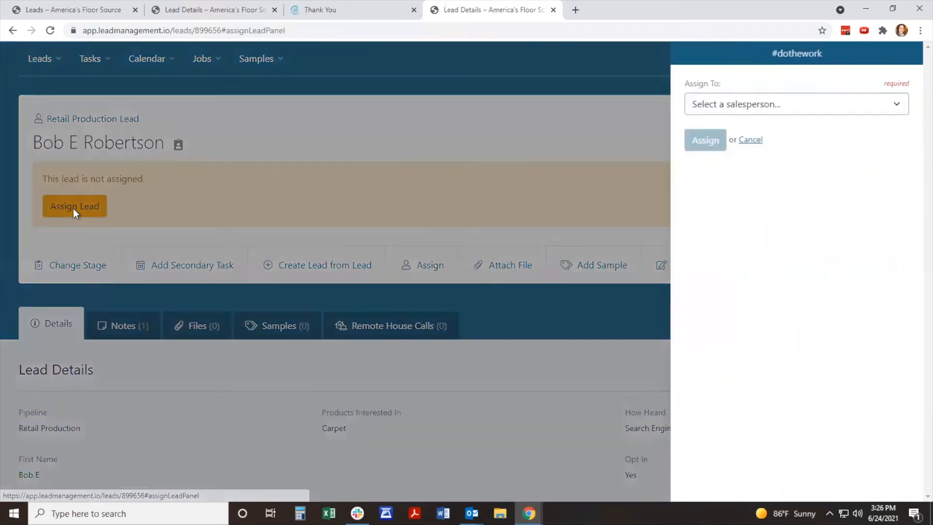
left_click(855, 100)
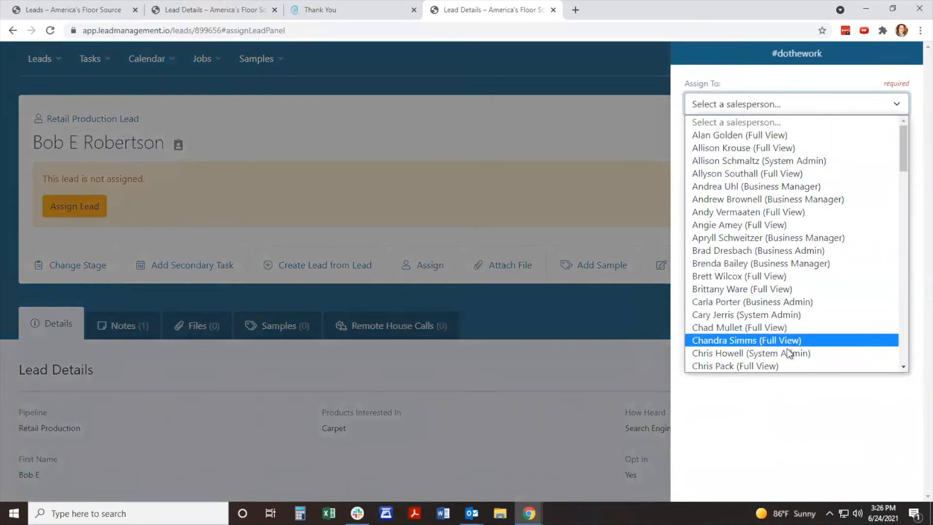
scroll(790, 340, "down", 6)
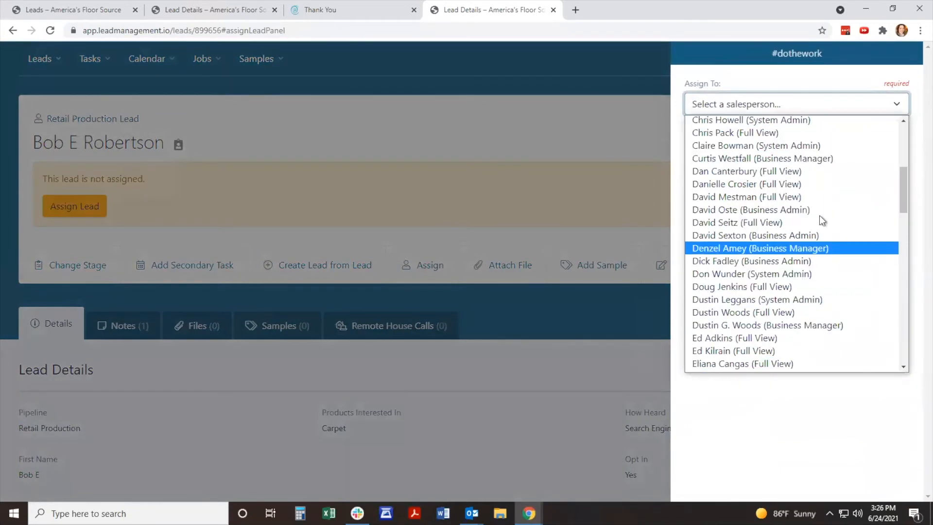
left_click(844, 146)
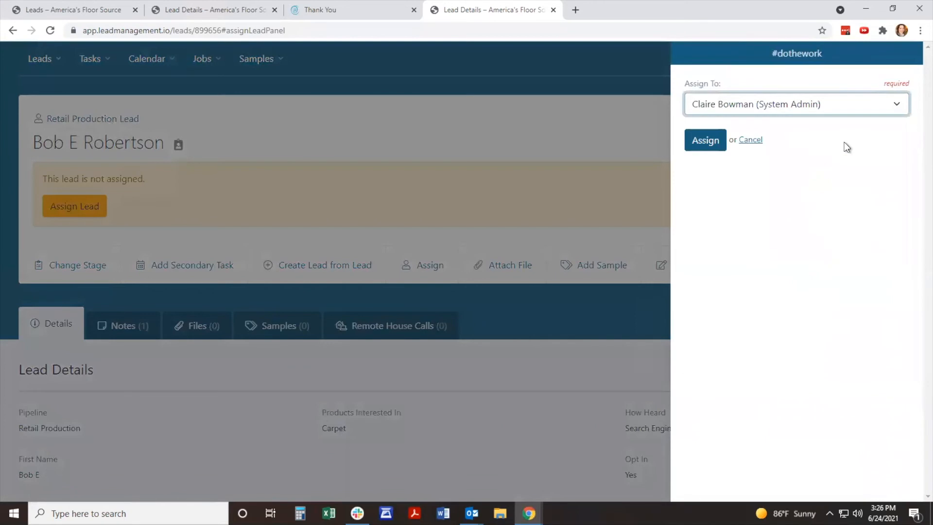
left_click(691, 147)
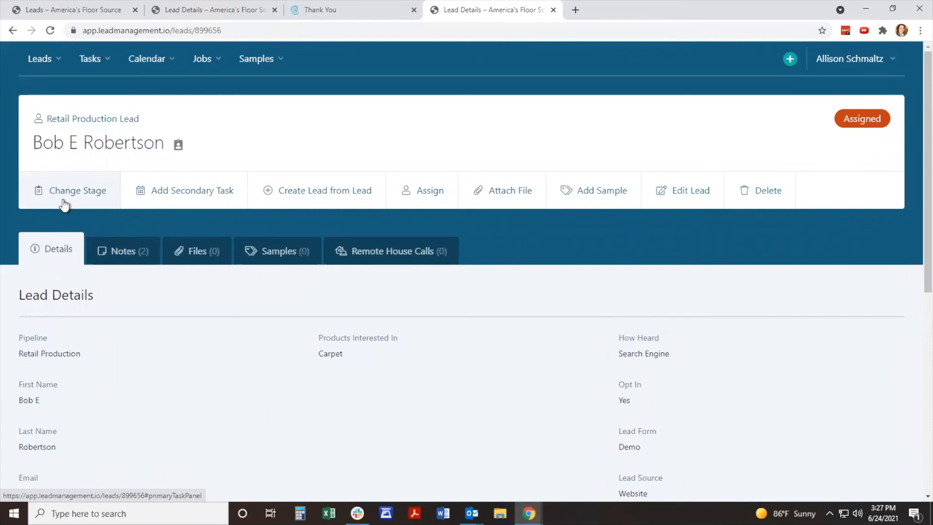
Step: Show the list of open leads and check which task lists are available
left_click(60, 63)
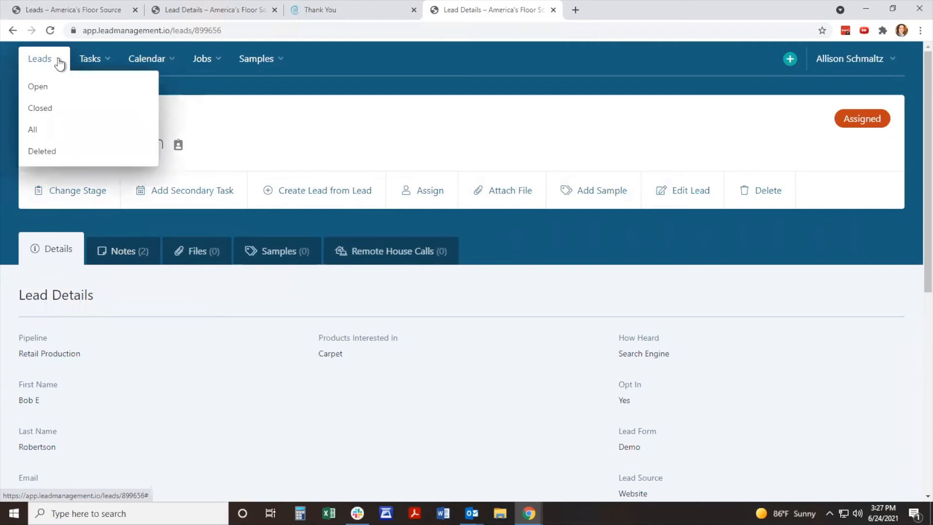
left_click(46, 87)
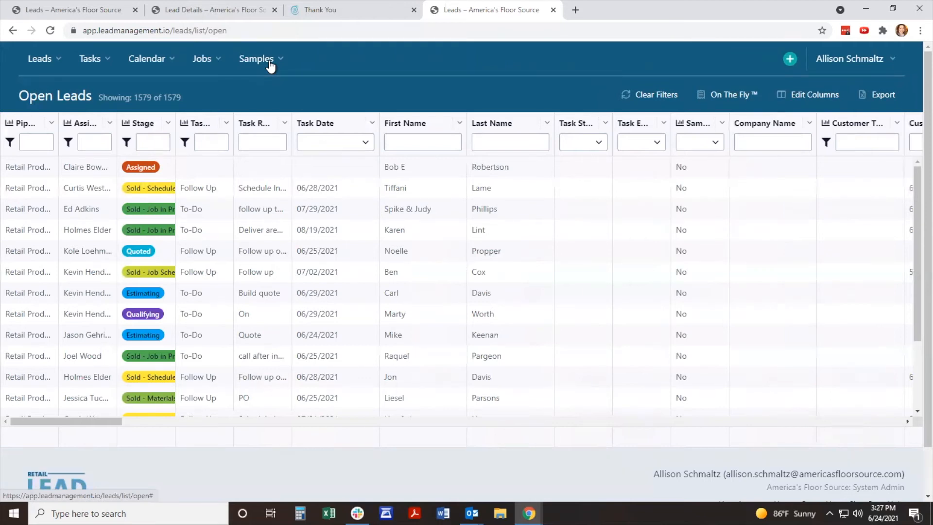
left_click(89, 59)
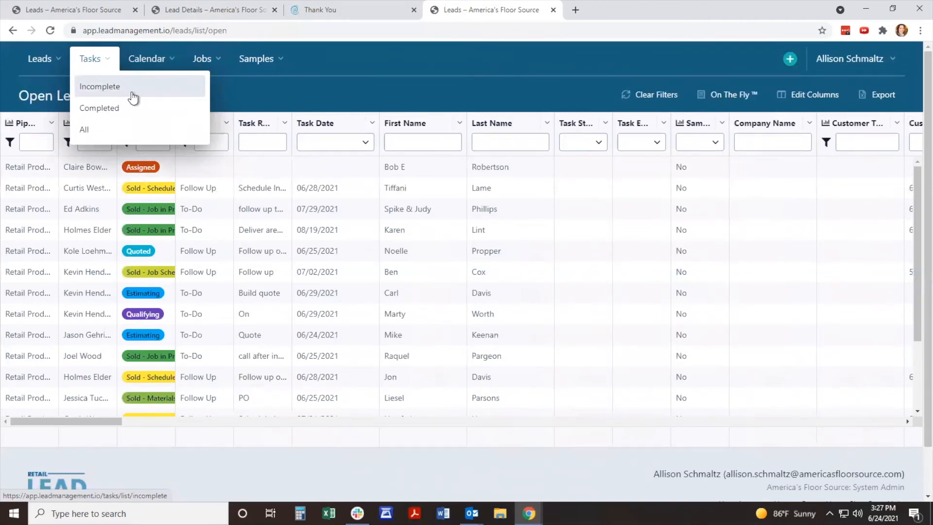
left_click(270, 91)
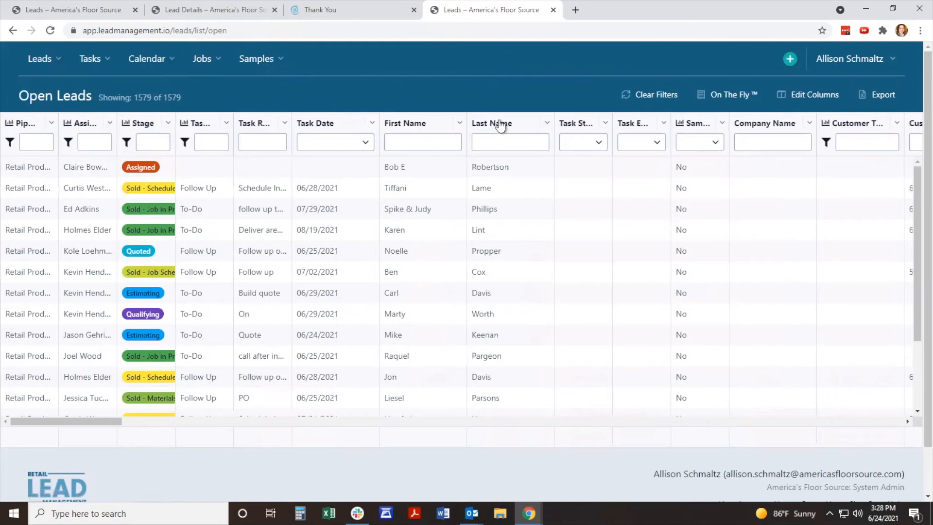
Step: Move the First Name and Last Name columns directly after Stage, and place Company Name directly after Task Type
left_click_drag(417, 125, 189, 124)
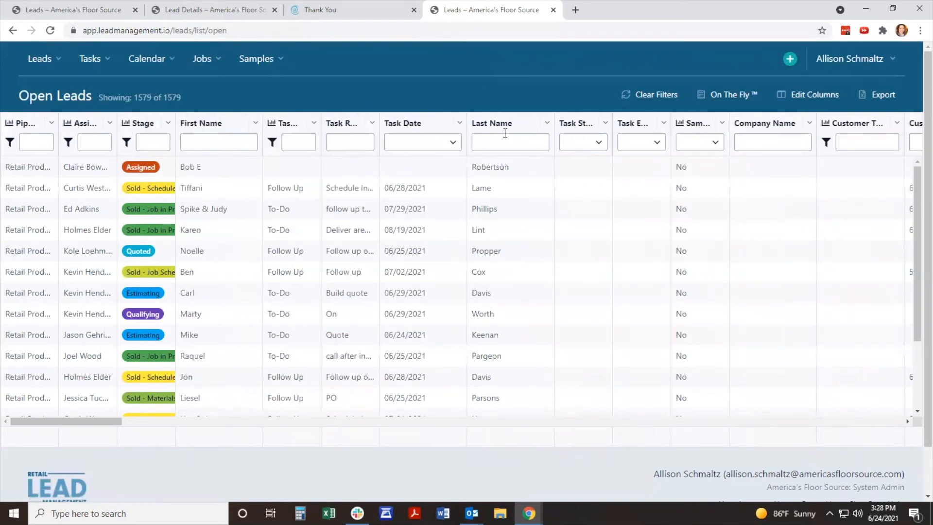
left_click_drag(492, 129, 270, 138)
left_click_drag(777, 125, 406, 133)
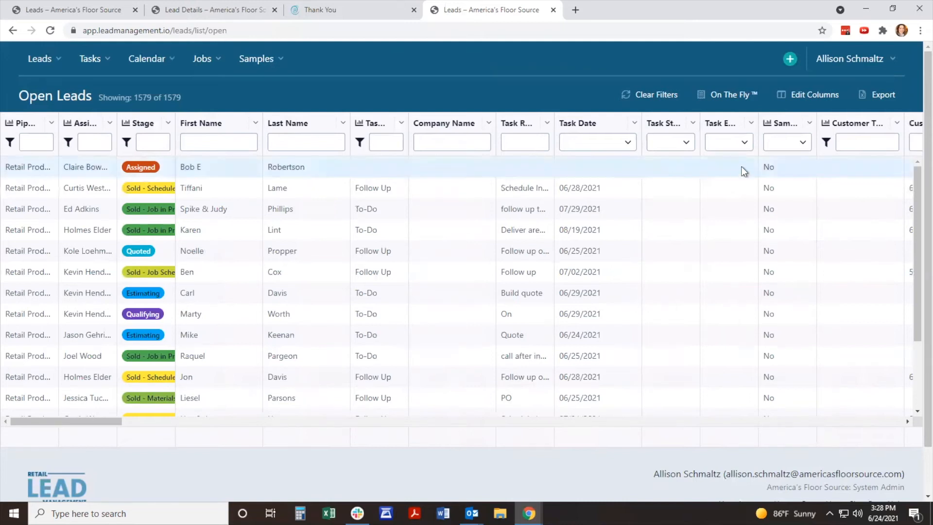
Step: In the column settings, move Task Type directly after Assigned To
left_click(820, 104)
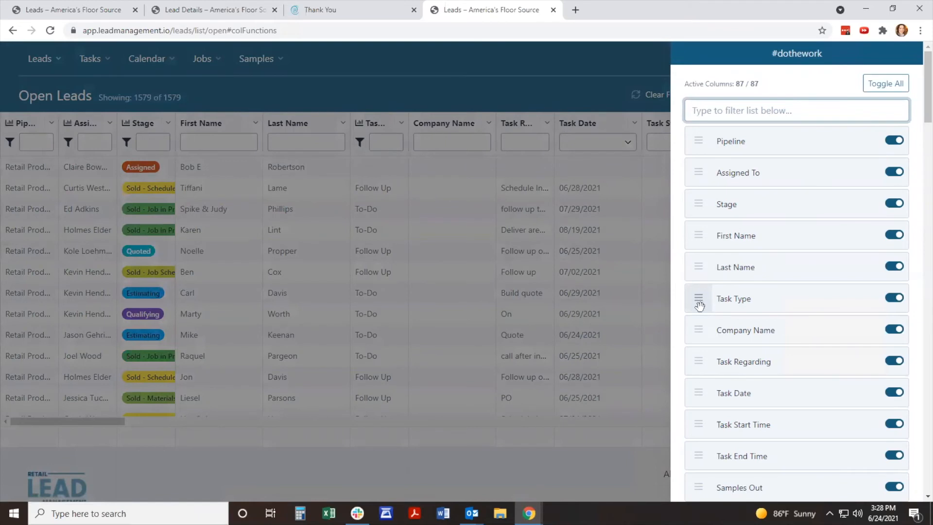
left_click_drag(698, 300, 697, 201)
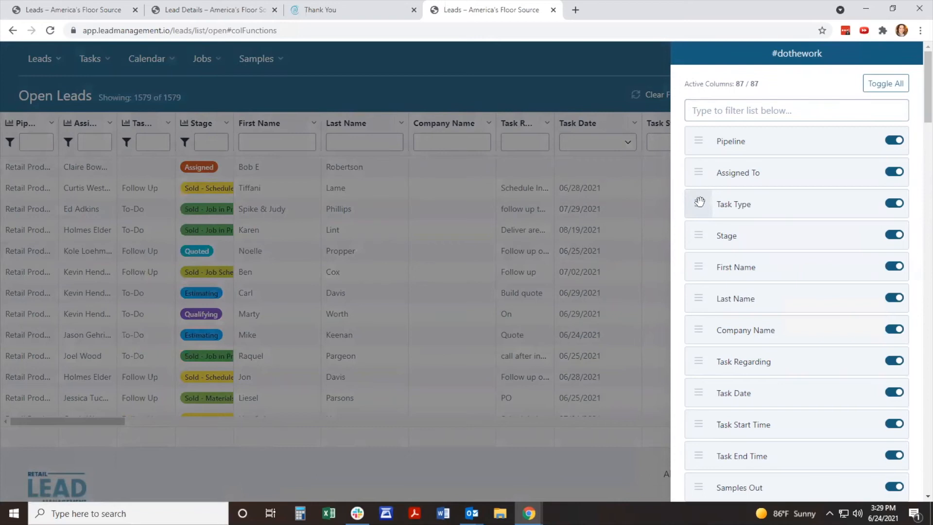
Step: Hide the Pipeline, Assigned To and Task Type columns, and turn all three back on
left_click(894, 141)
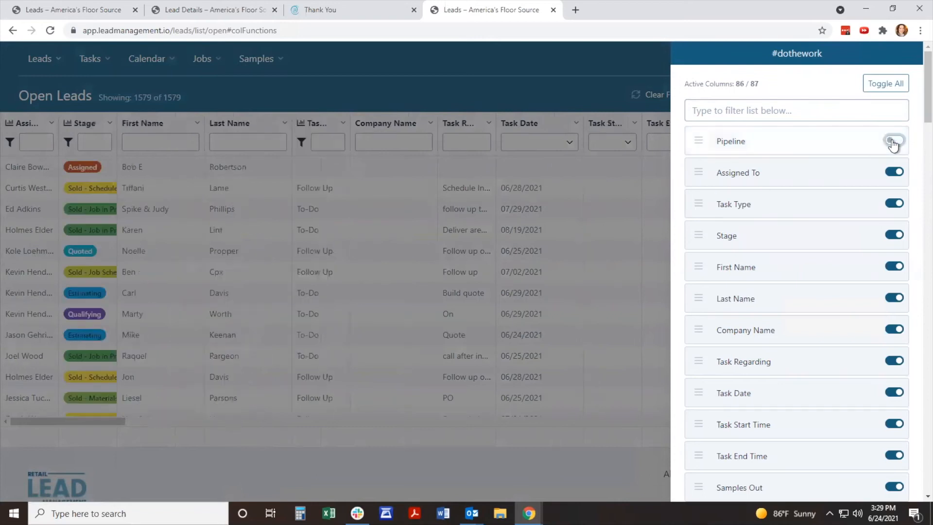
left_click(894, 173)
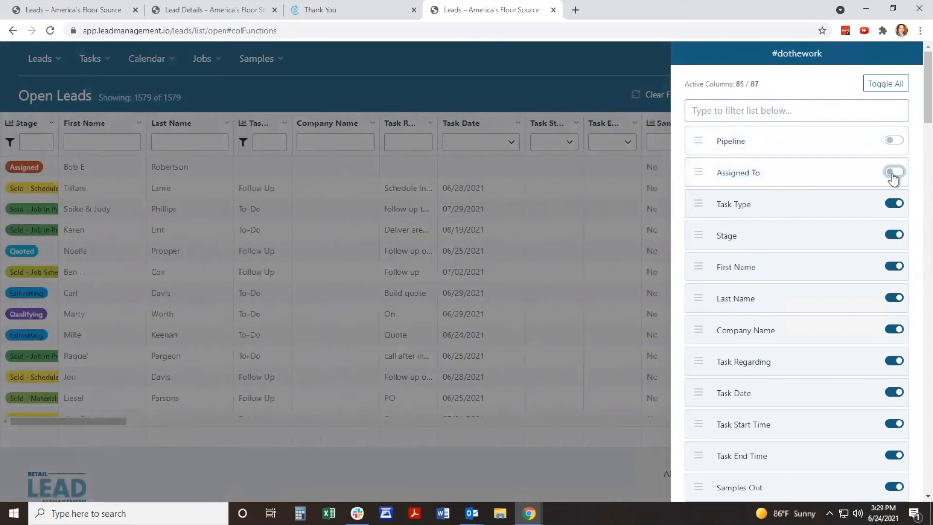
left_click(892, 205)
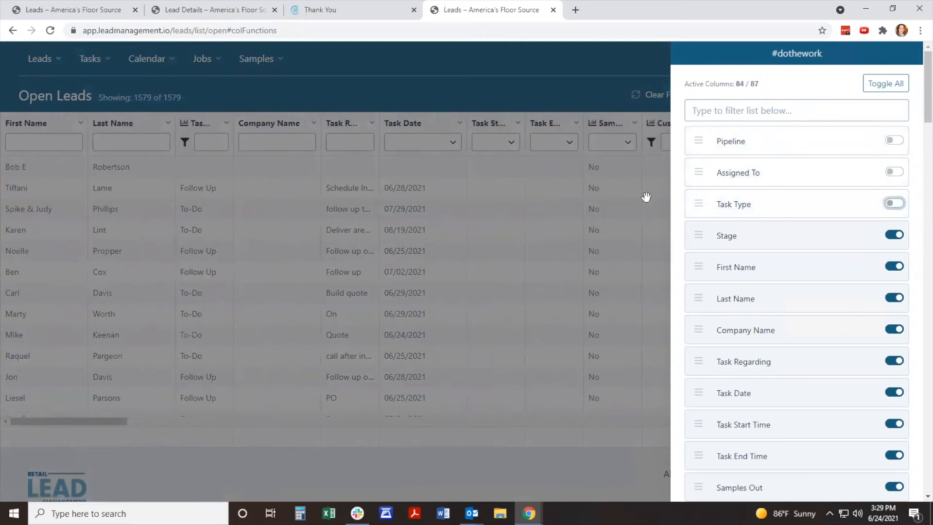
left_click(897, 204)
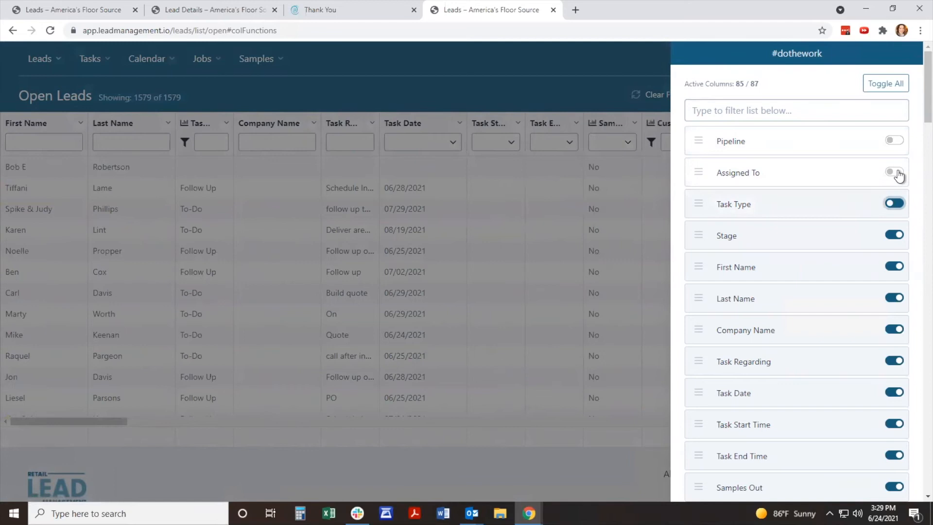
left_click(897, 173)
left_click(895, 141)
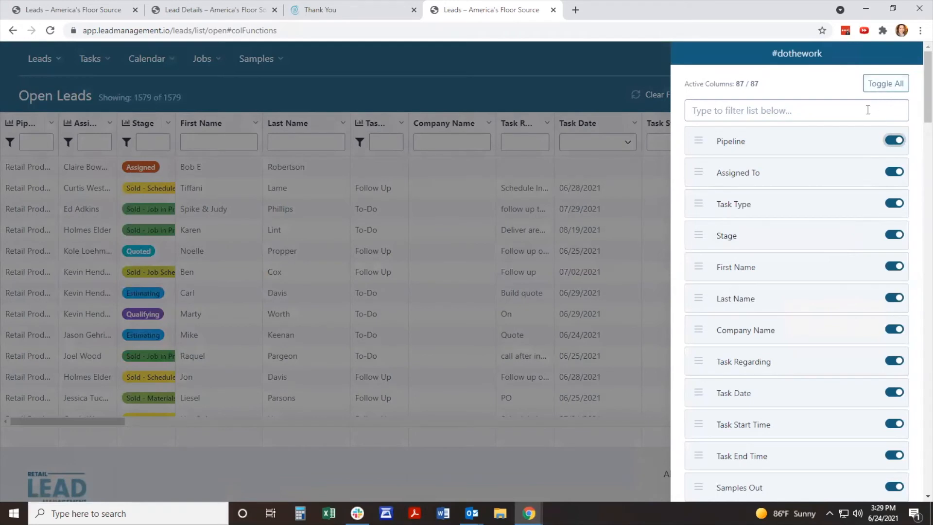
Step: Filter the column list by "first", move First Name below Last Name, and close the column settings
left_click(811, 111)
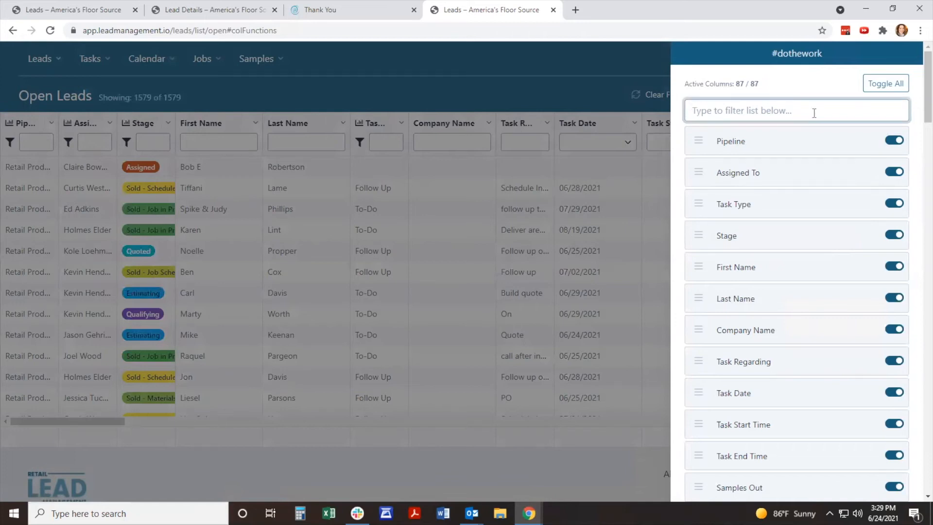
type("first")
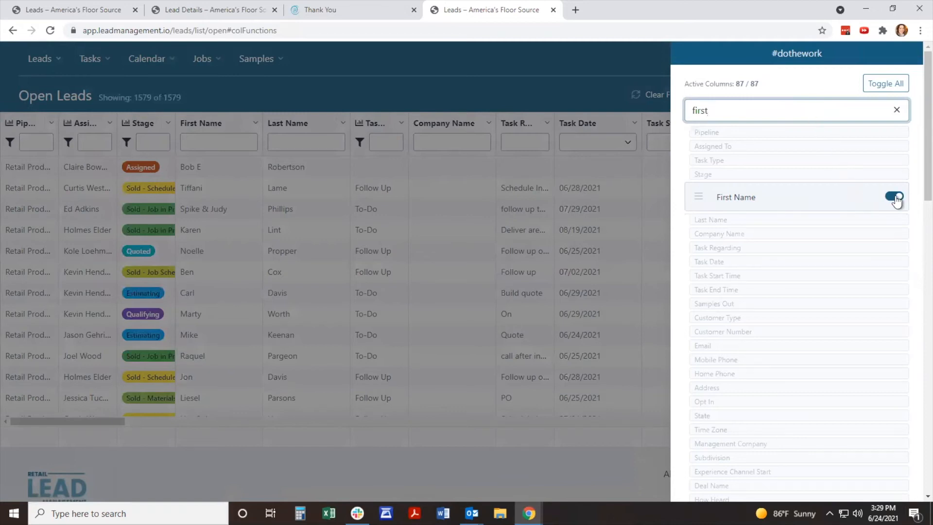
mouse_move(703, 198)
left_mouse_down()
mouse_move(702, 147)
mouse_move(698, 220)
mouse_move(705, 197)
left_mouse_up()
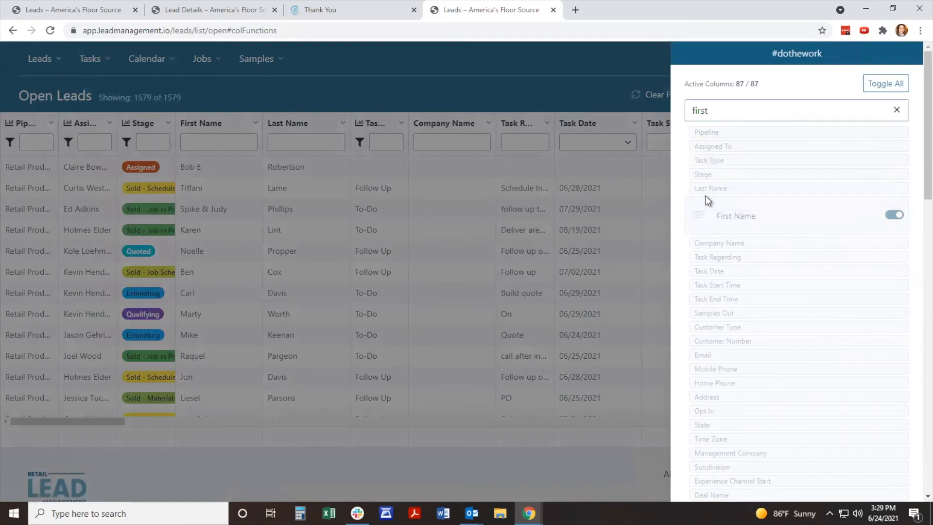
left_click(639, 181)
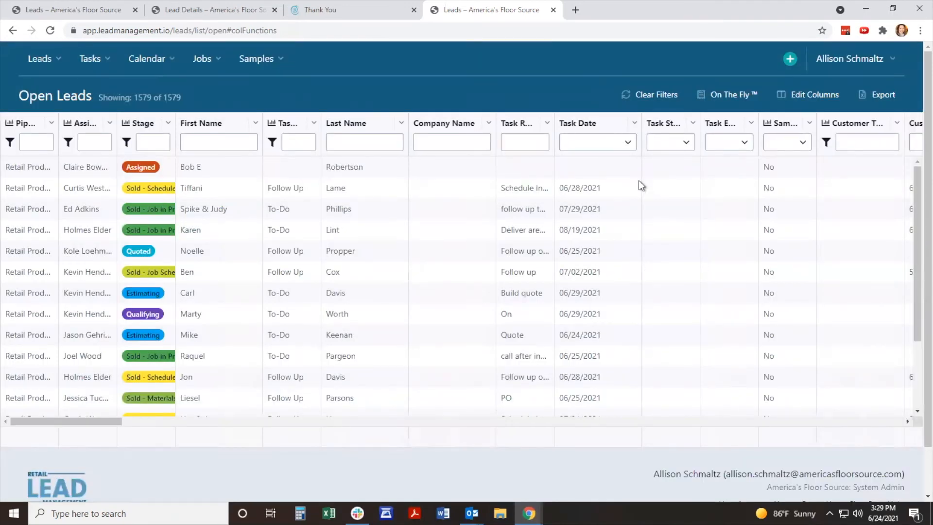
Step: Sort the open leads ascending by Last Name, with First Name ascending as the second sort level
left_click(402, 126)
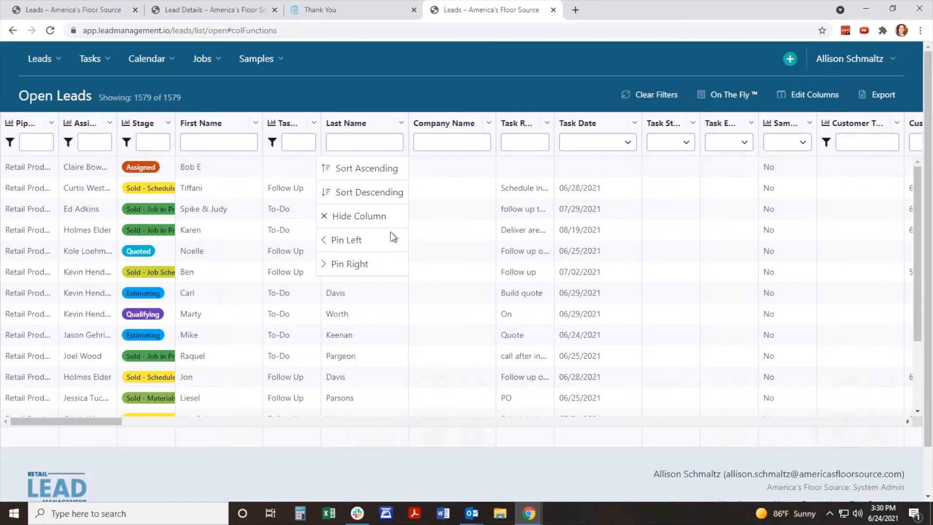
left_click(378, 168)
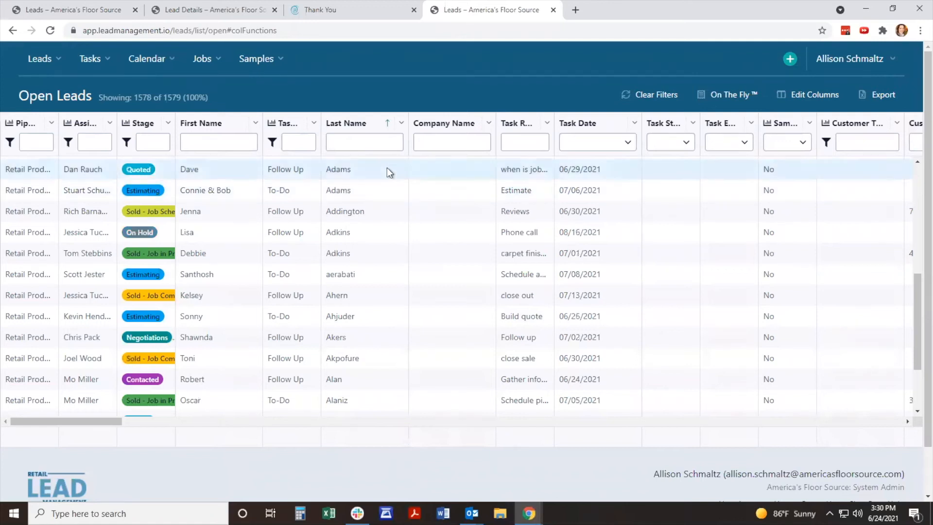
left_click(257, 124)
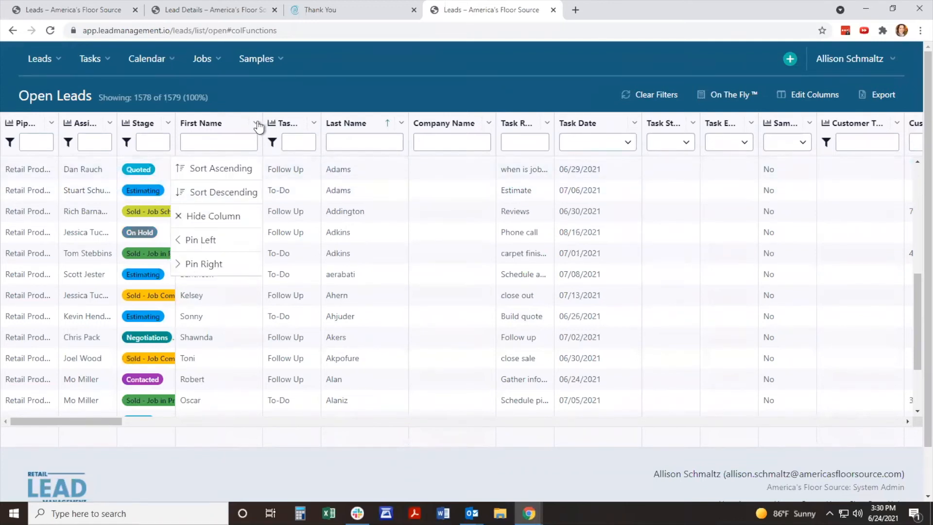
left_click(229, 171)
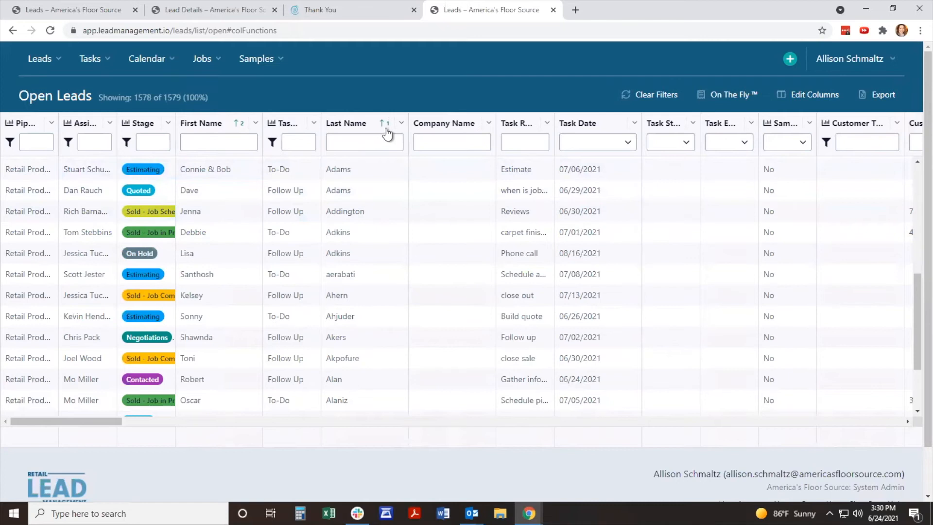
Step: Remove the sorting from the First Name and Last Name columns
left_click(256, 124)
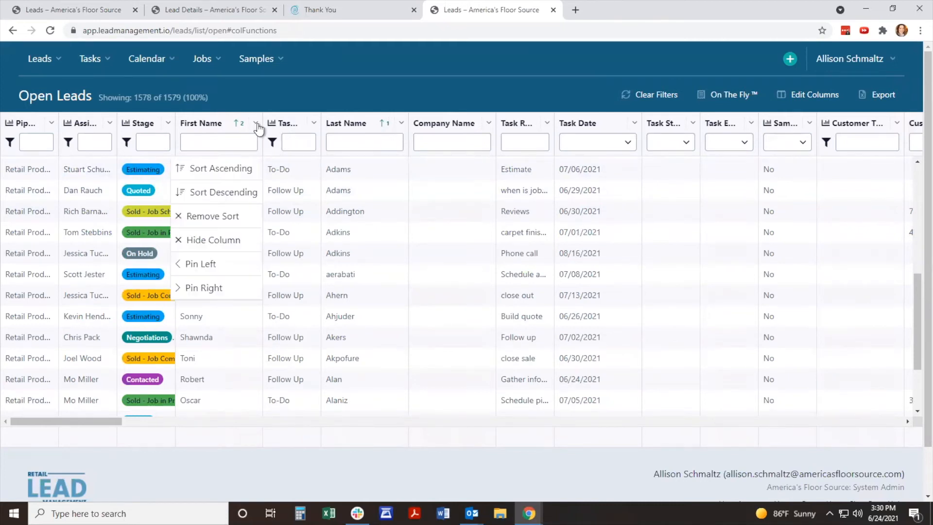
left_click(229, 218)
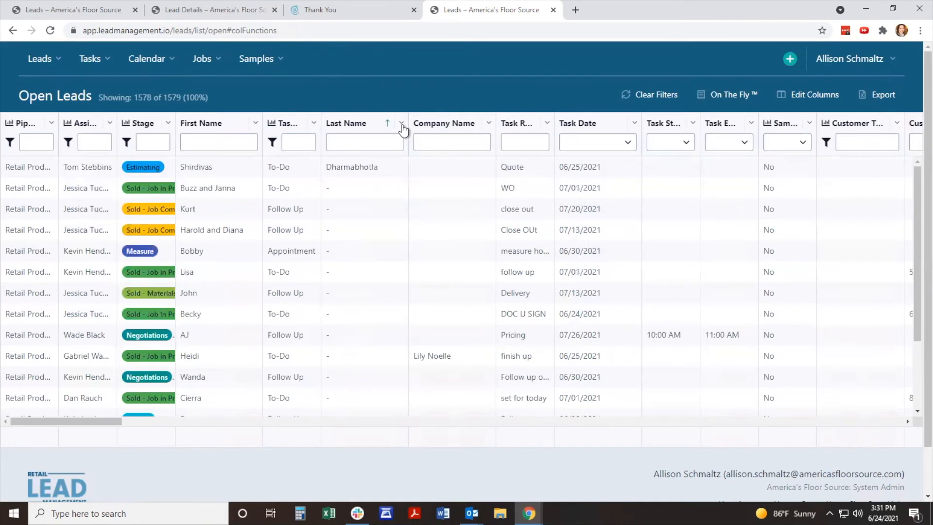
left_click(401, 125)
left_click(358, 216)
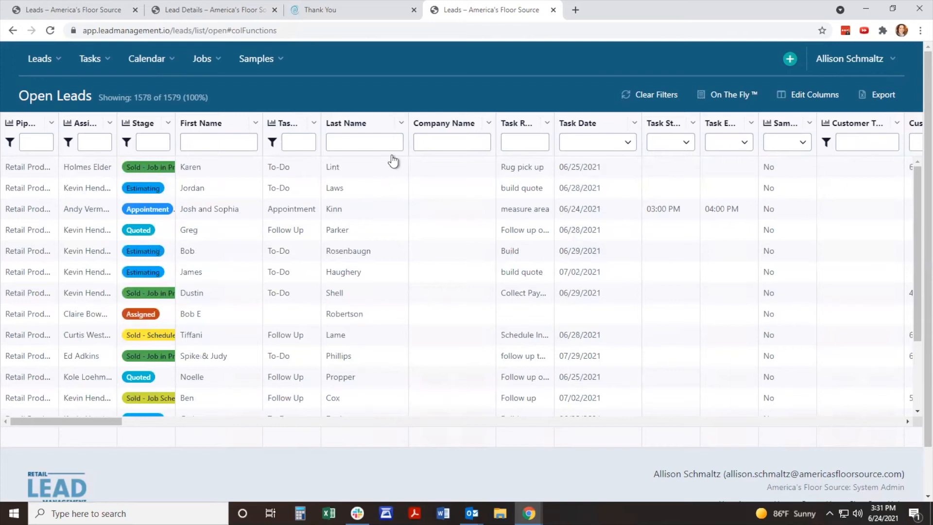
Step: Hide the Last Name column, restore it through the column settings, and close the settings
left_click(402, 125)
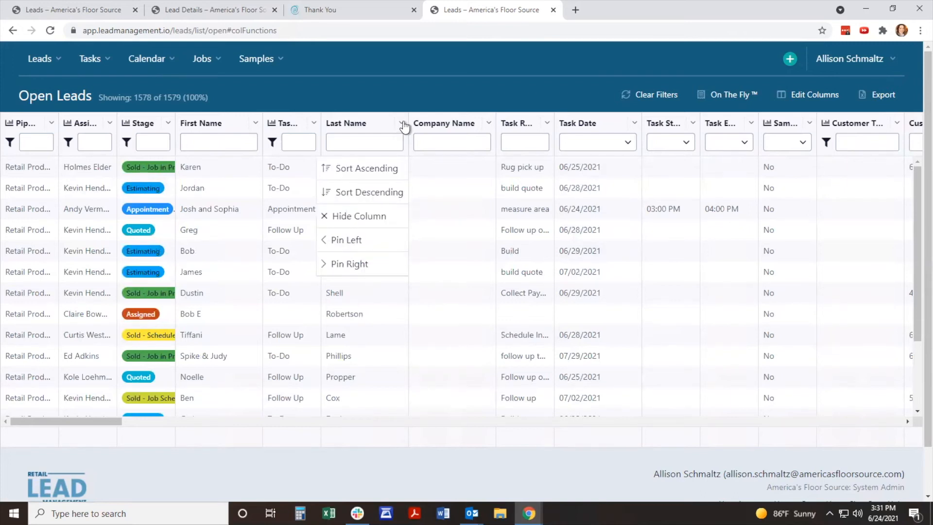
left_click(383, 217)
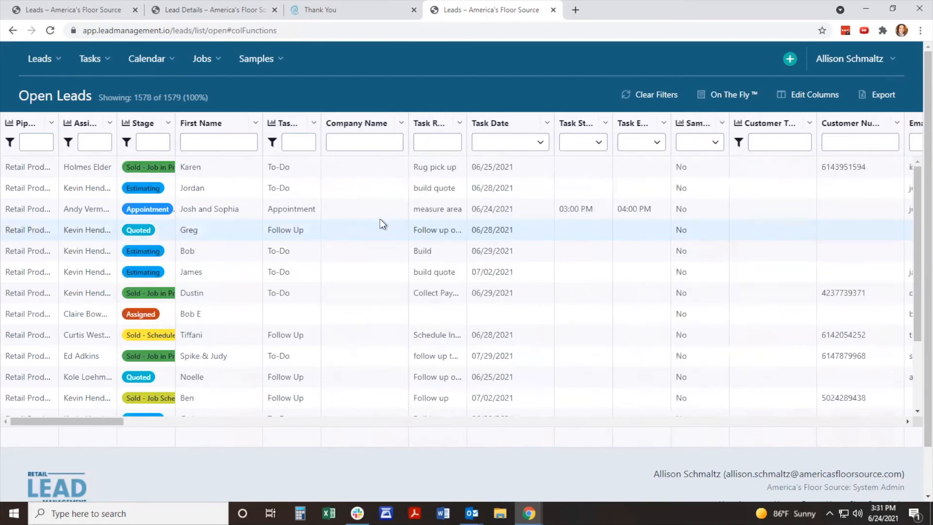
left_click(816, 97)
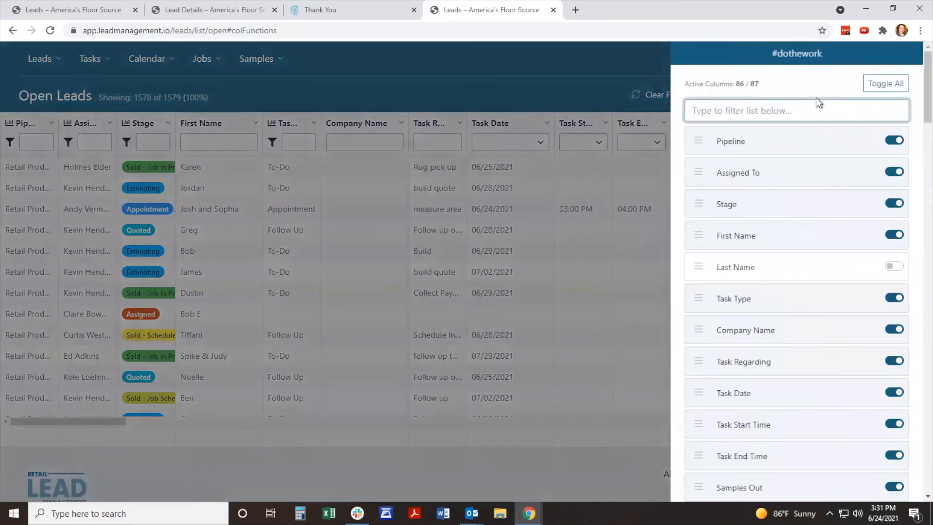
left_click(893, 268)
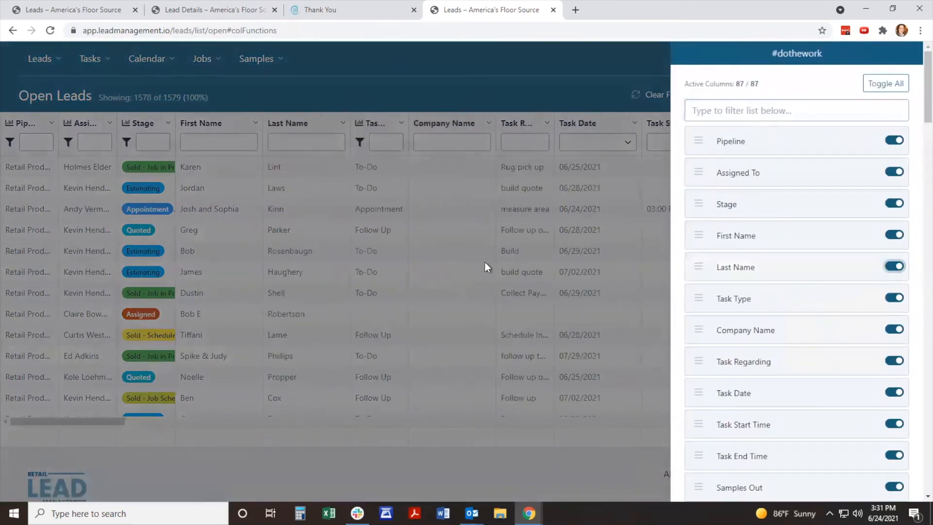
left_click(469, 236)
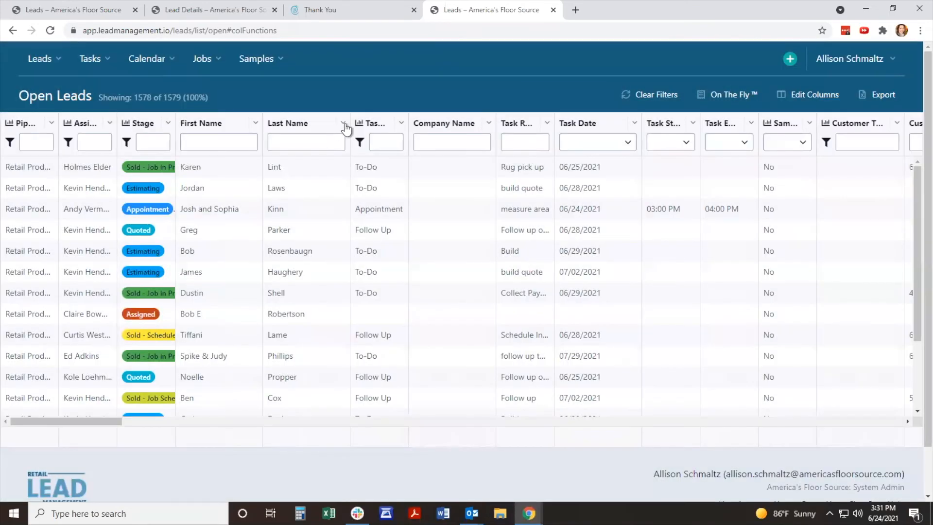
Step: Pin the Last Name column to the left side of the open leads list and unpin it again
left_click(343, 124)
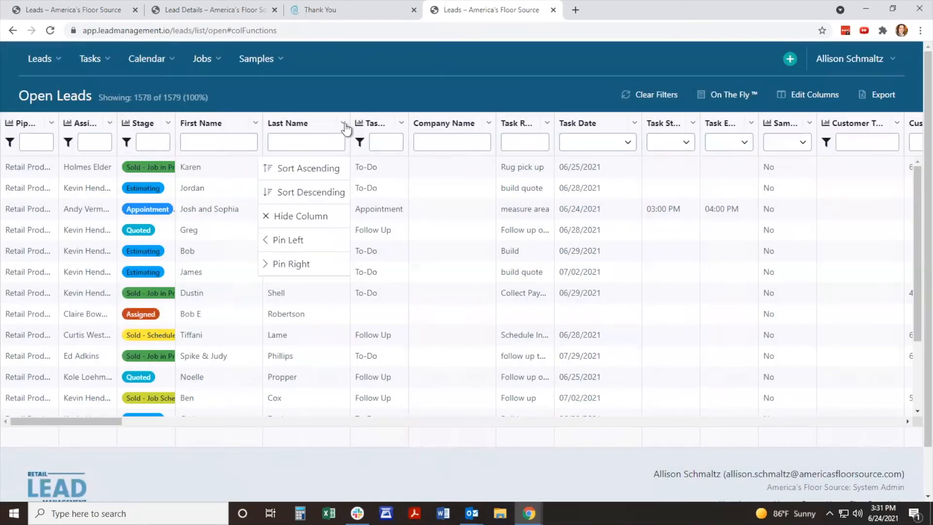
left_click(302, 243)
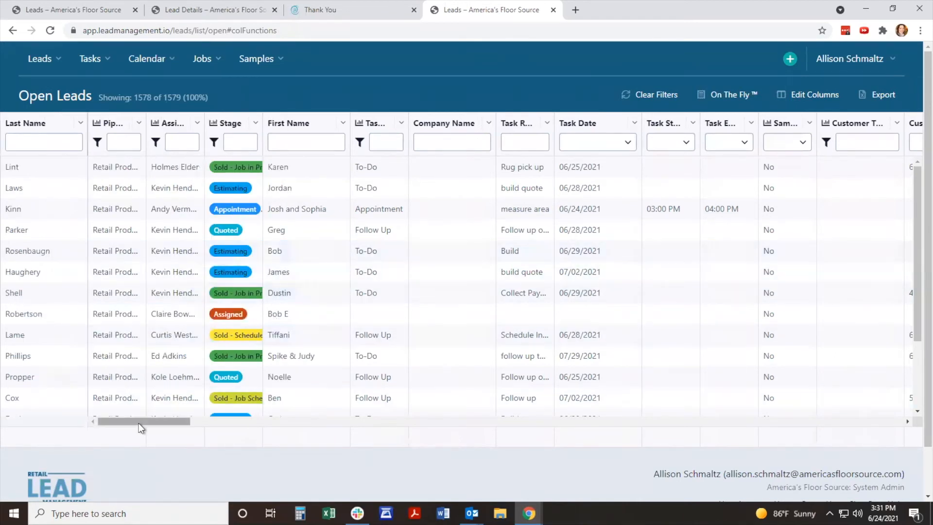
left_click_drag(139, 422, 102, 419)
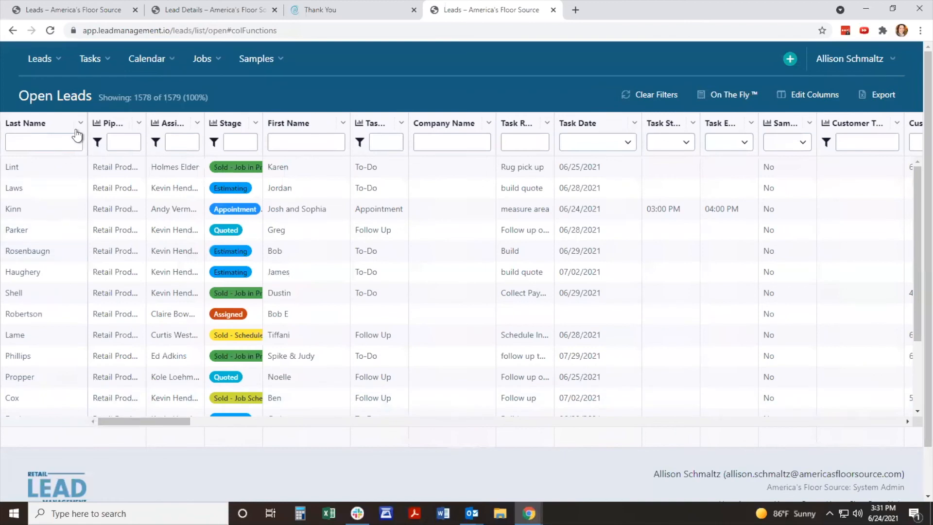
left_click(80, 123)
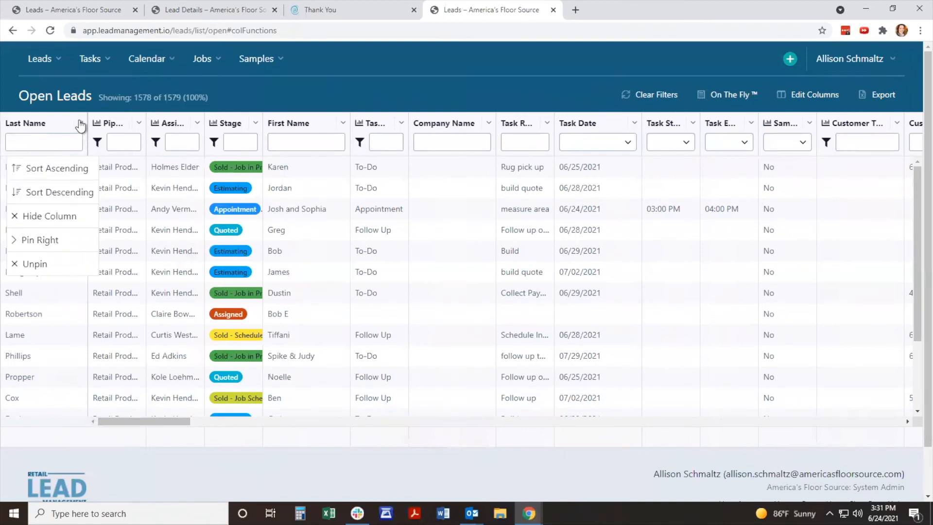
left_click(38, 265)
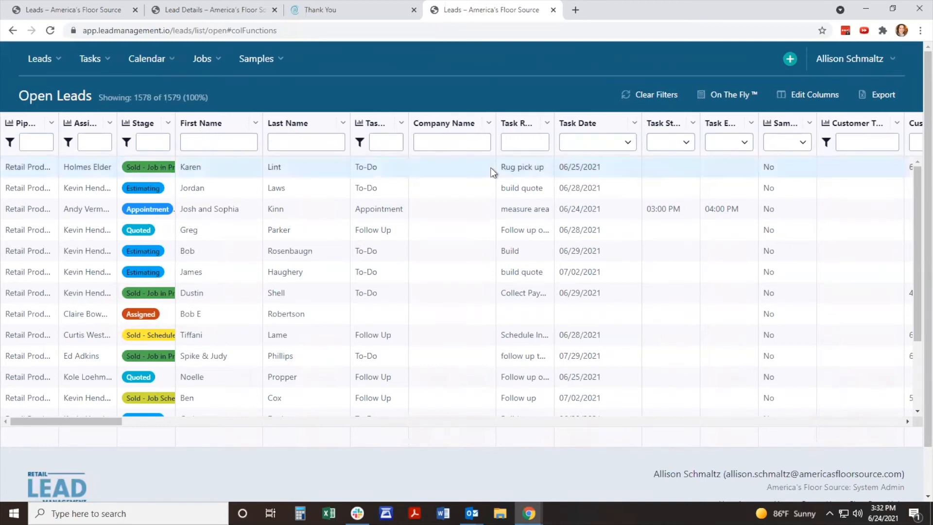
Step: Filter the open leads by a partial first name and a partial last name, and clear all filters
left_click(207, 143)
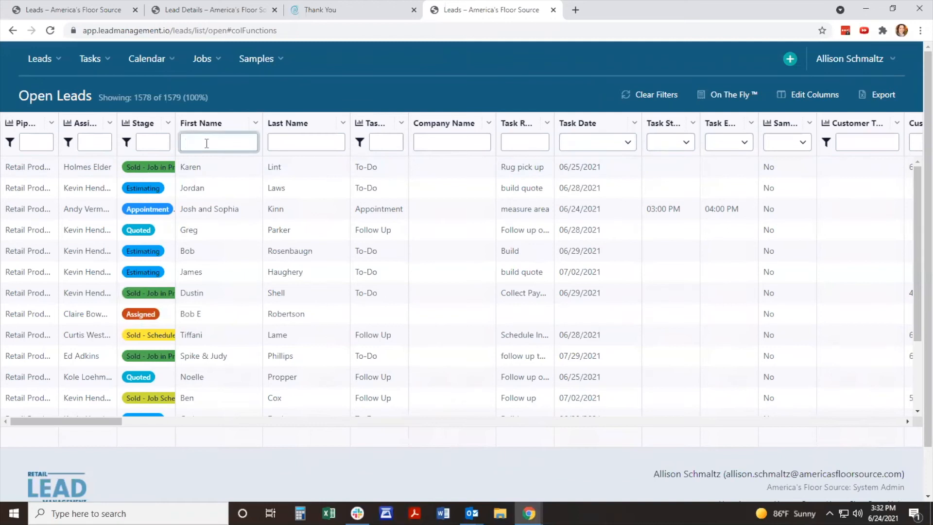
type("Jord")
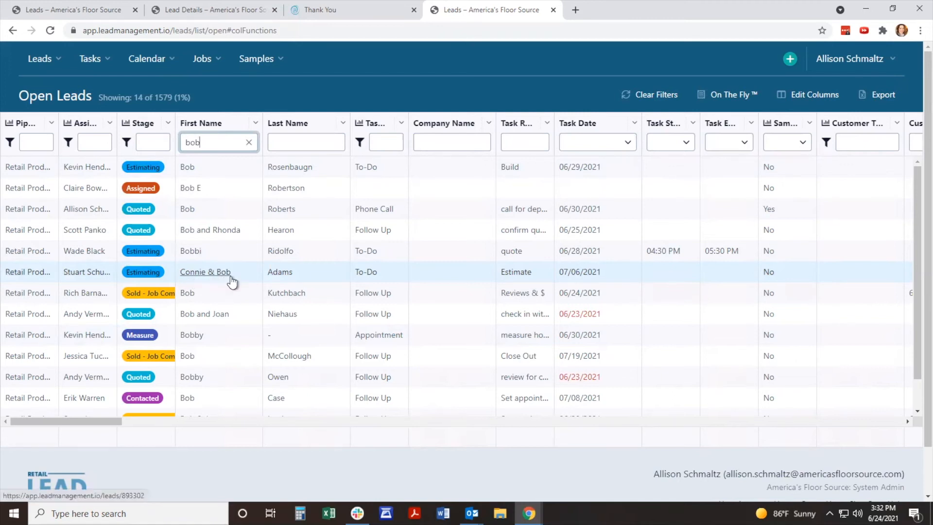
left_click(304, 142)
type("ca")
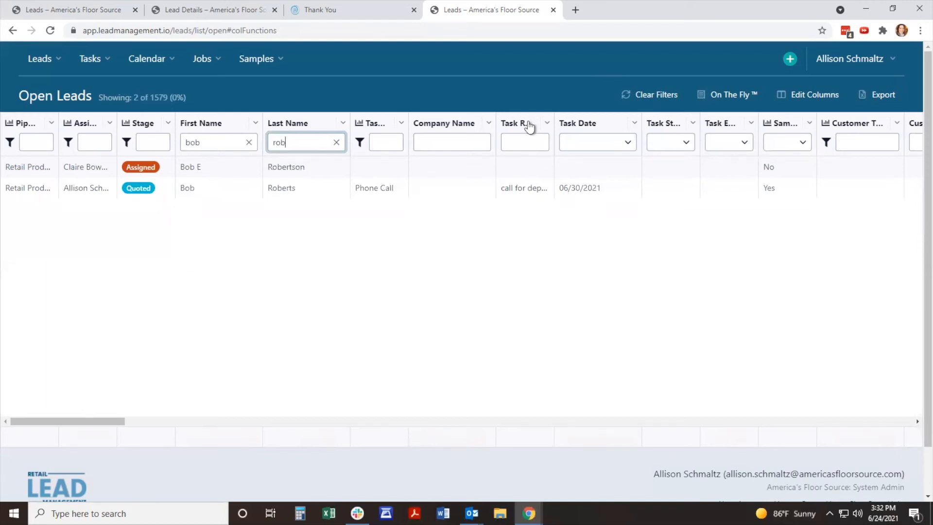
left_click(661, 100)
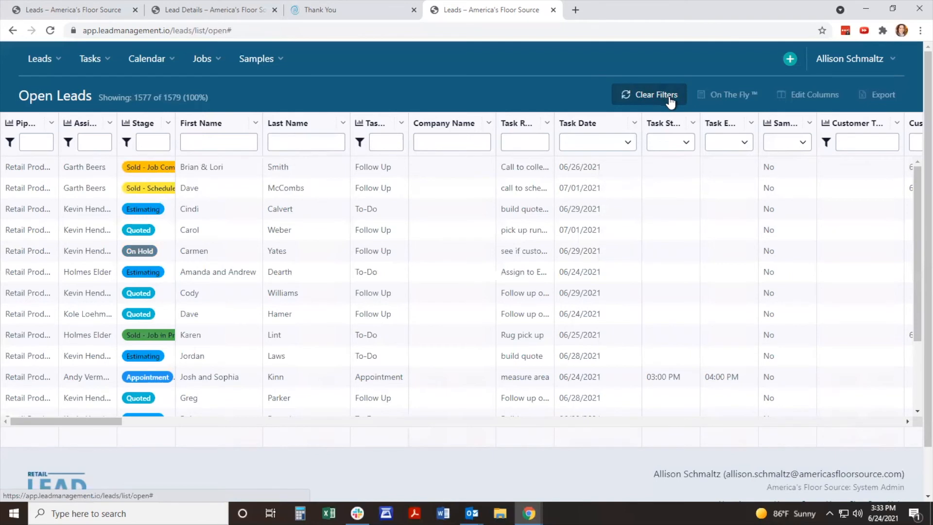
Step: Filter the leads by the Past Due task date and remove that filter again
left_click(628, 142)
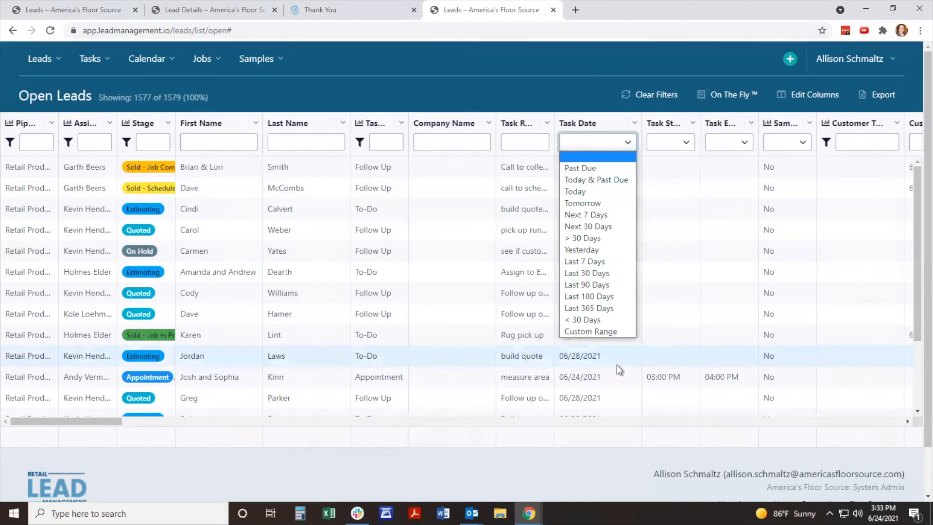
left_click(624, 171)
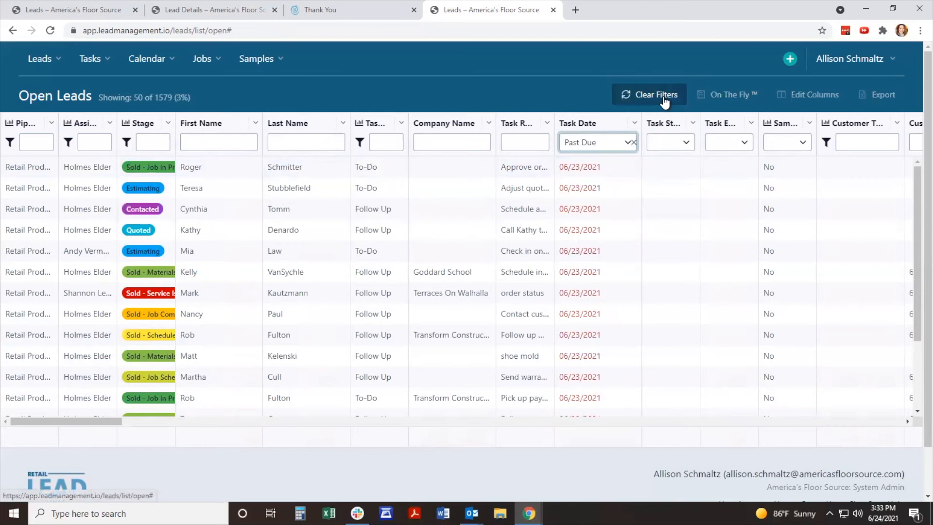
left_click(633, 142)
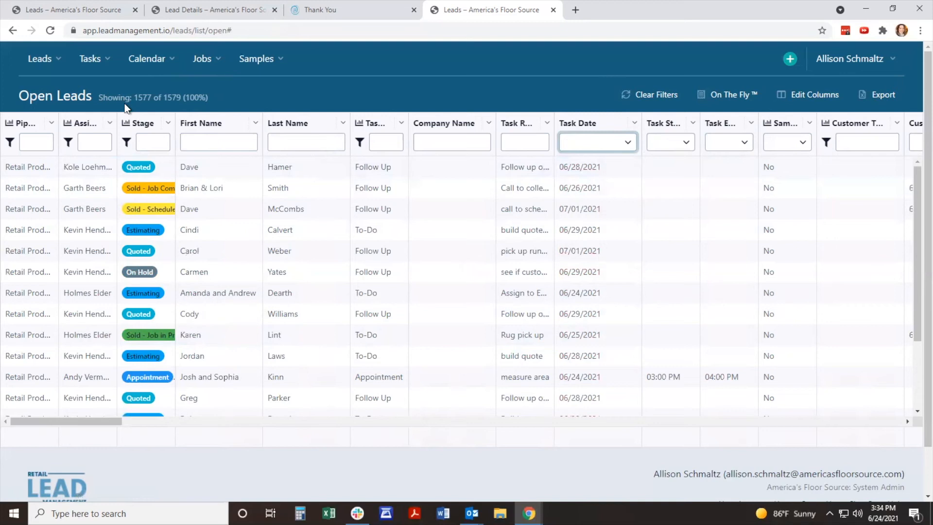
Step: Reload the open leads list and widen the Stage column to fit the full stage names
left_click(51, 32)
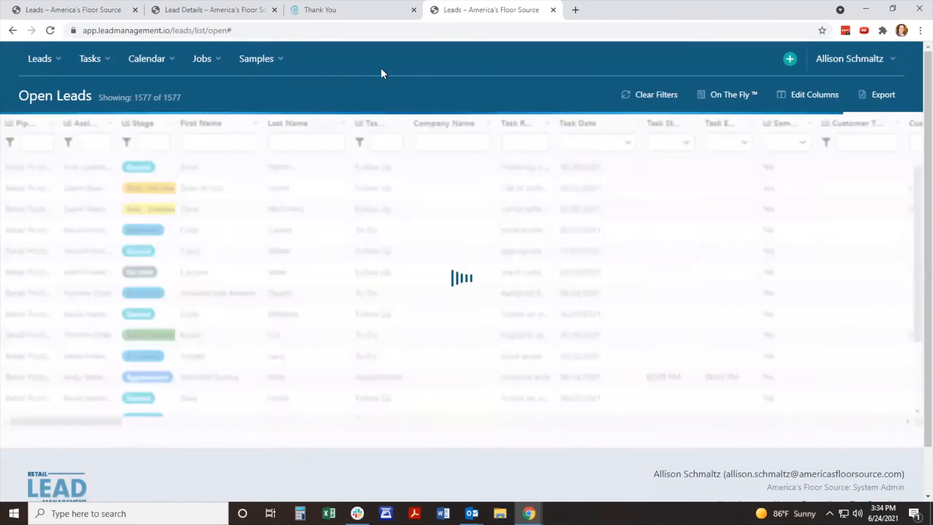
left_click_drag(177, 122, 238, 139)
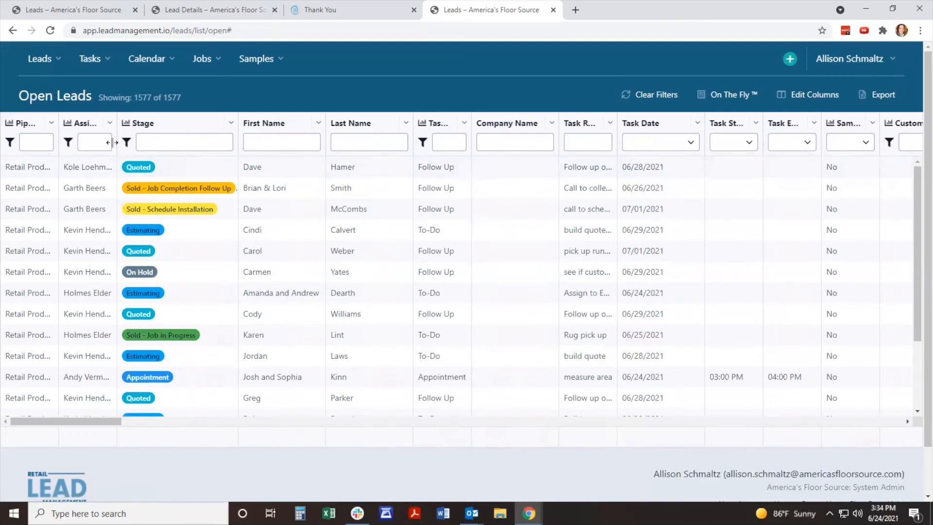
Step: Filter the open leads to the Accepted and Assigned stages
left_click(181, 145)
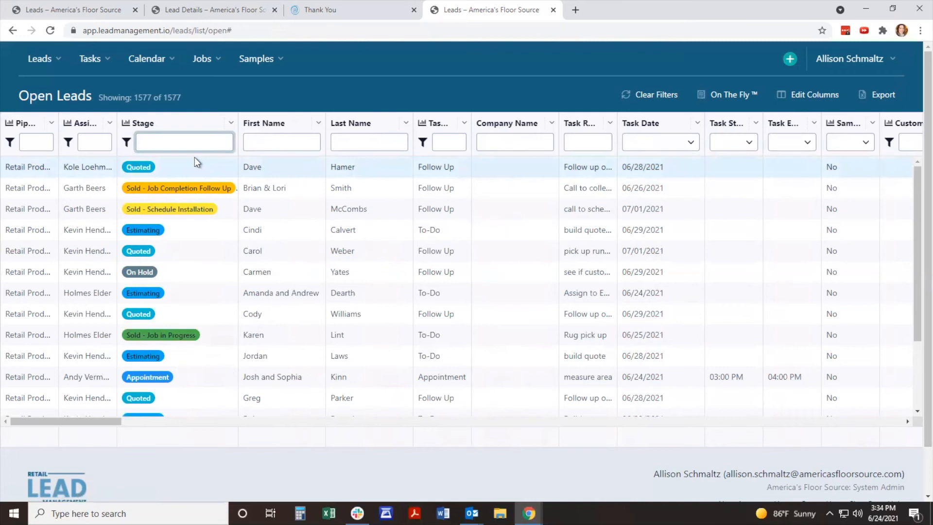
left_click(127, 144)
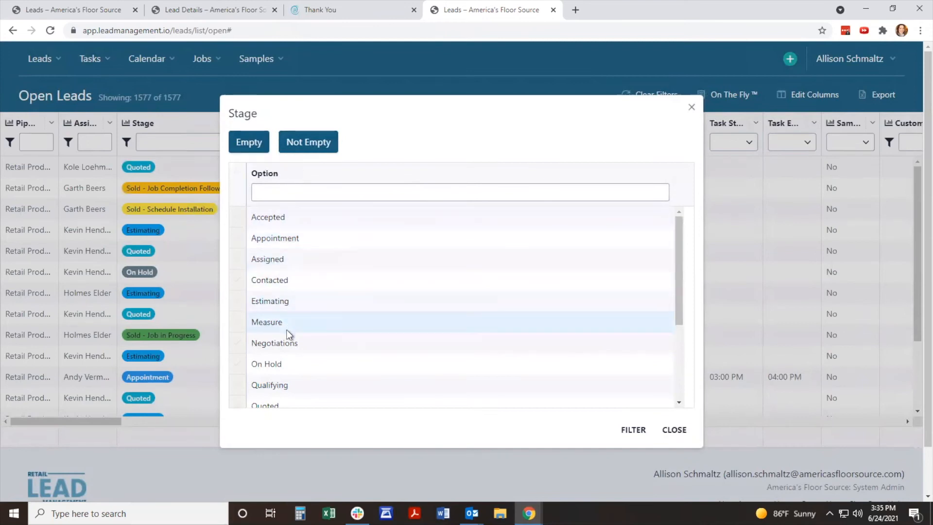
left_click(236, 218)
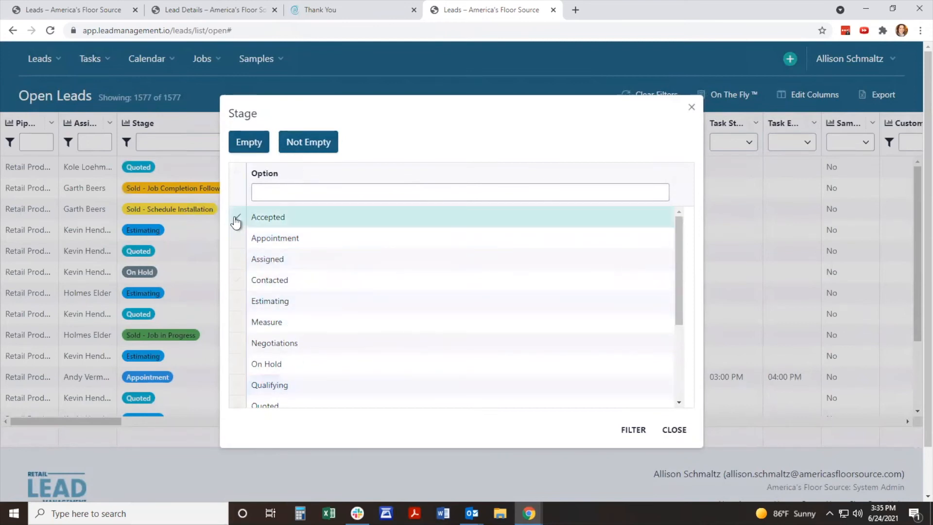
scroll(305, 217, "down", 5)
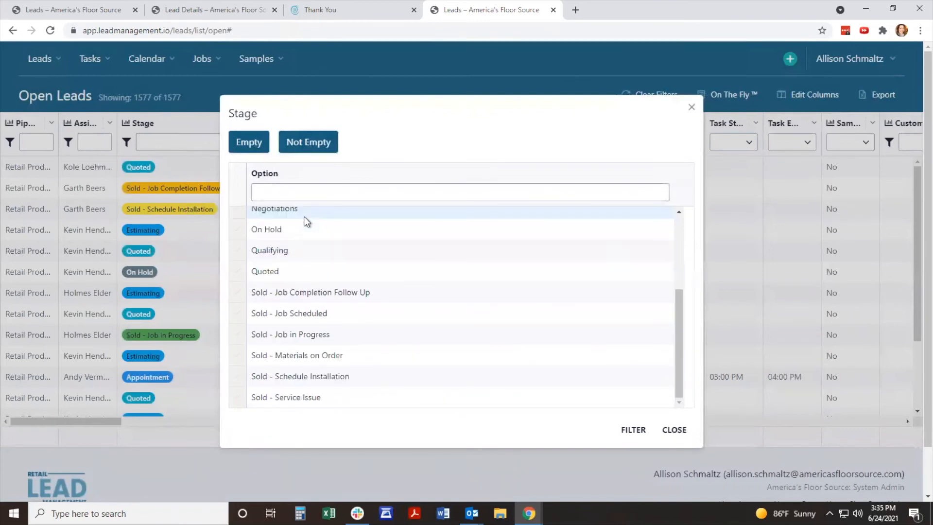
scroll(302, 355, "up", 5)
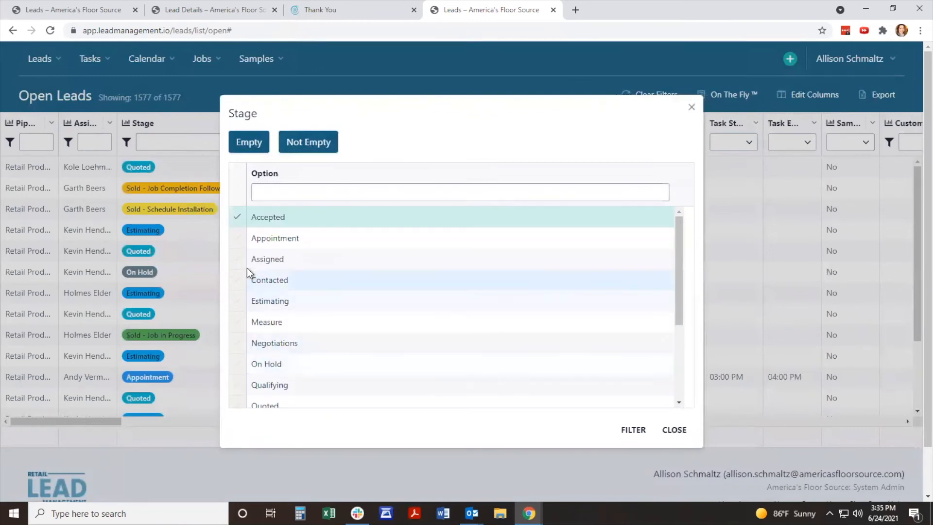
left_click(238, 260)
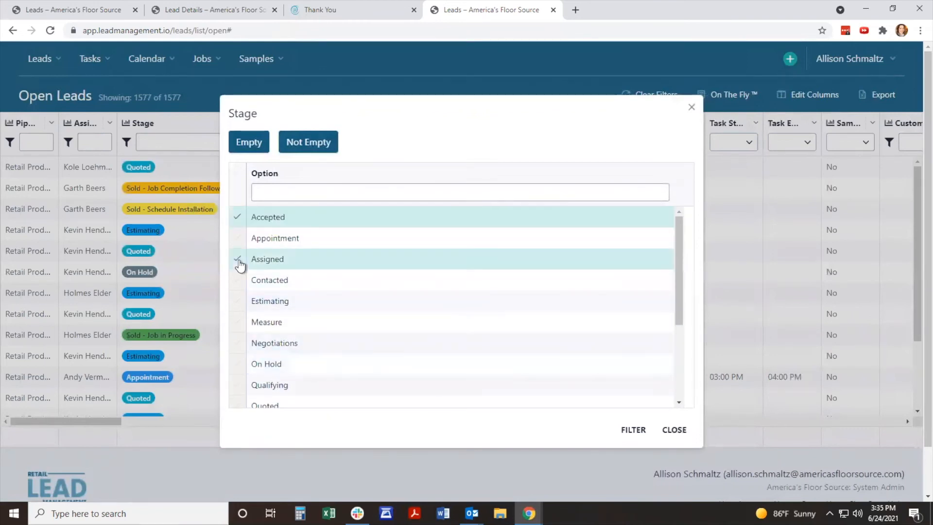
left_click(638, 431)
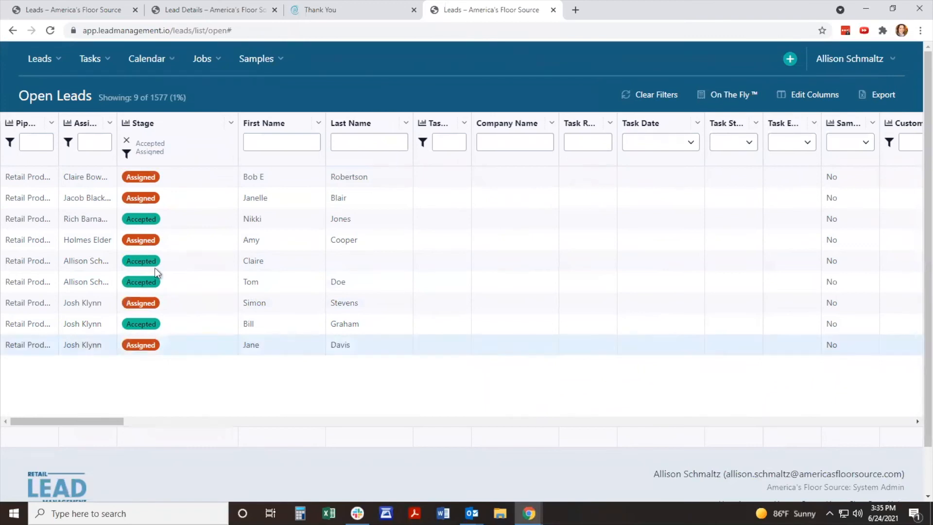
Step: Remove the Accepted and Assigned stage filter, and reopen and close the Stage options without choosing any
left_click(127, 142)
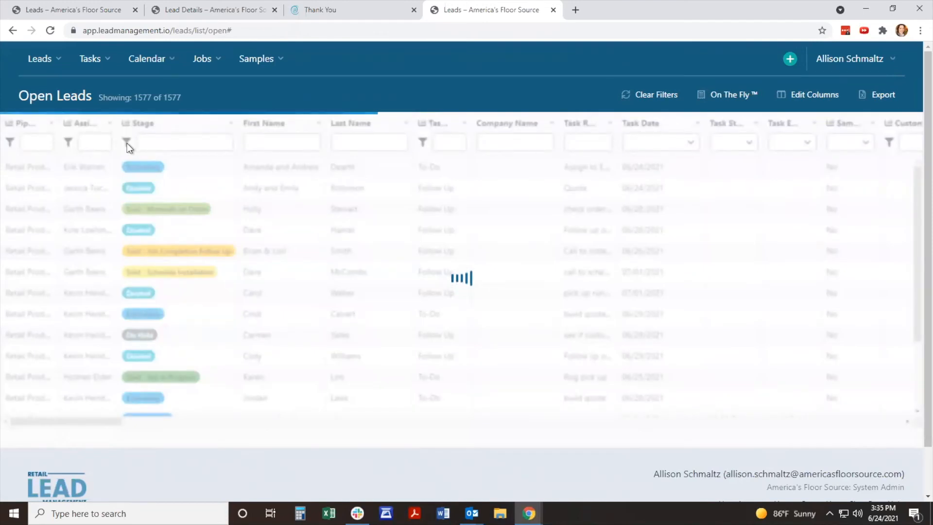
left_click(75, 144)
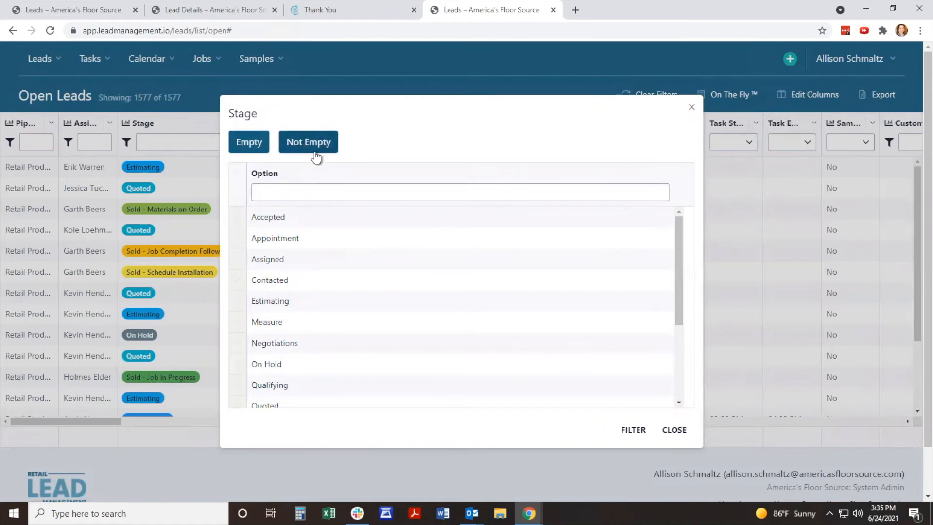
left_click(680, 430)
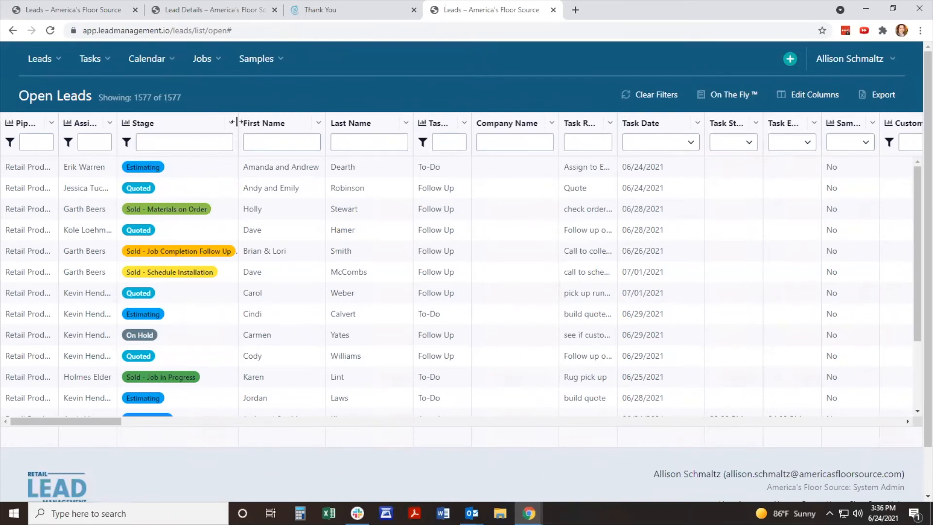
Step: Open the Stage column's bar chart, review the lead distribution by stage, and close the chart
left_click(126, 124)
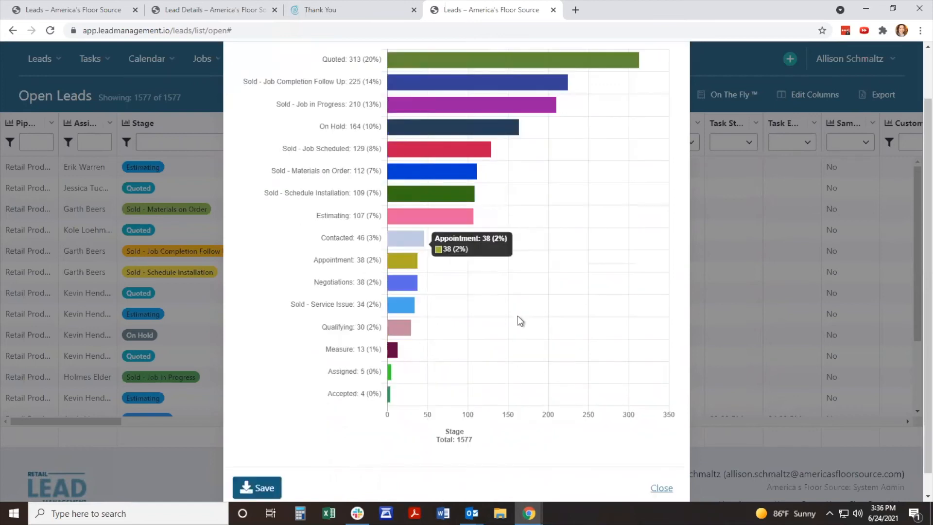
scroll(519, 320, "down", 2)
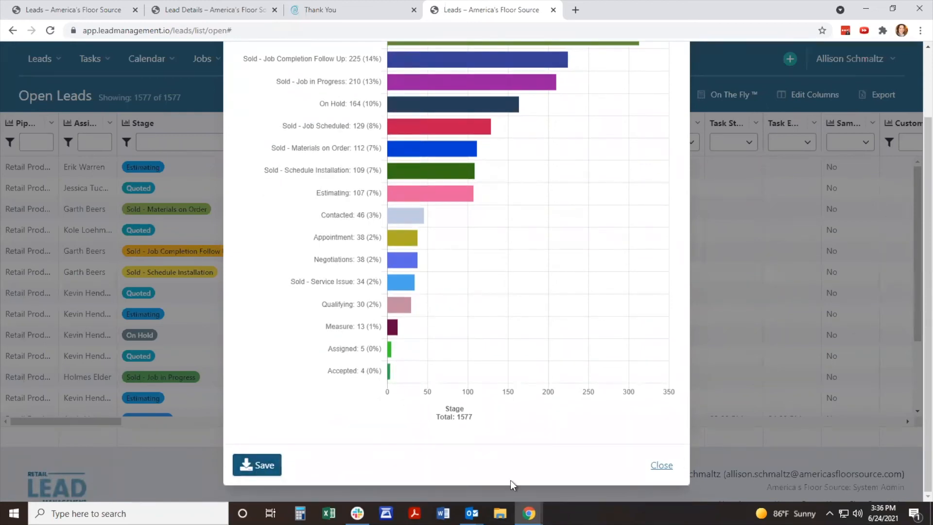
left_click(670, 466)
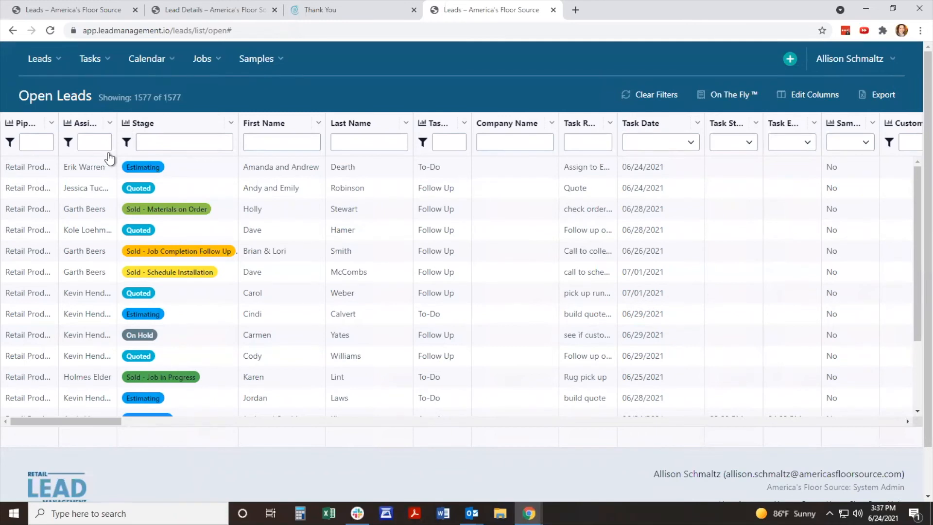
Step: Filter the open leads to the stage "quoted" with a task date in the Next 7 Days
left_click(177, 141)
type("quoted")
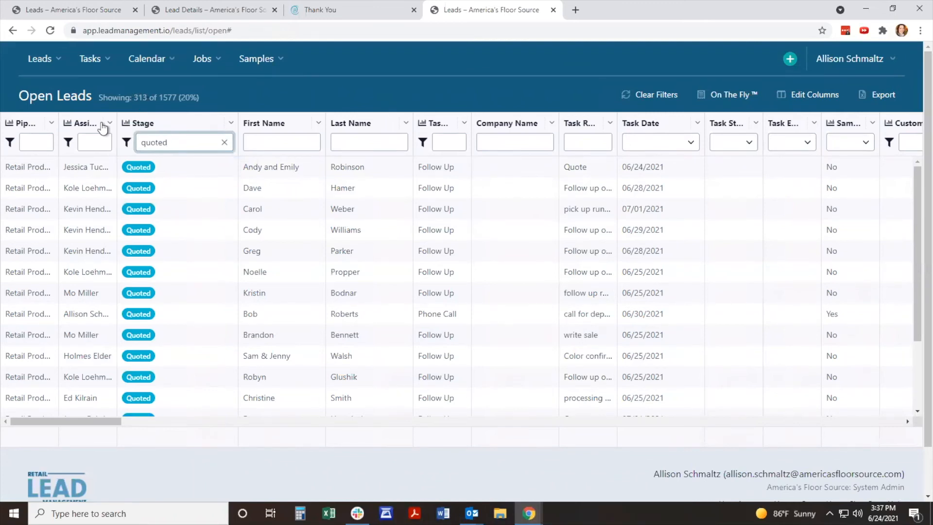
left_click(691, 142)
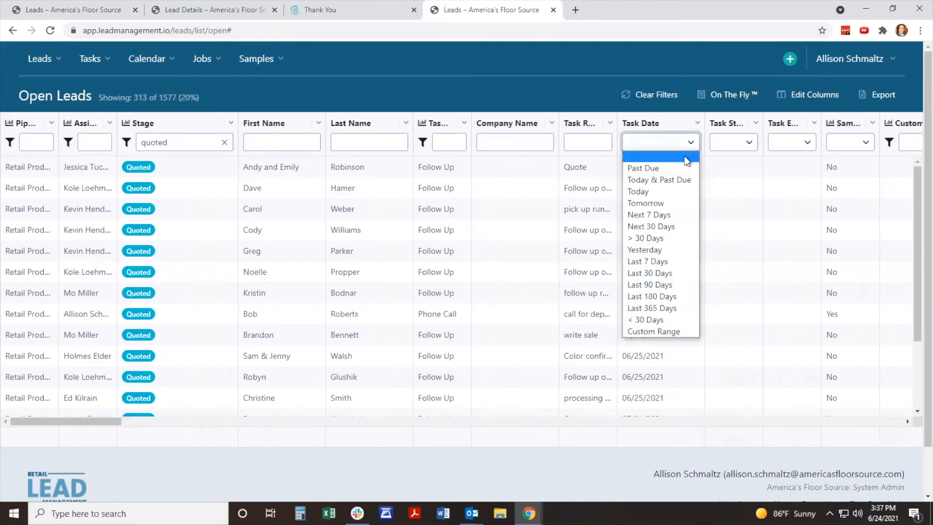
left_click(677, 216)
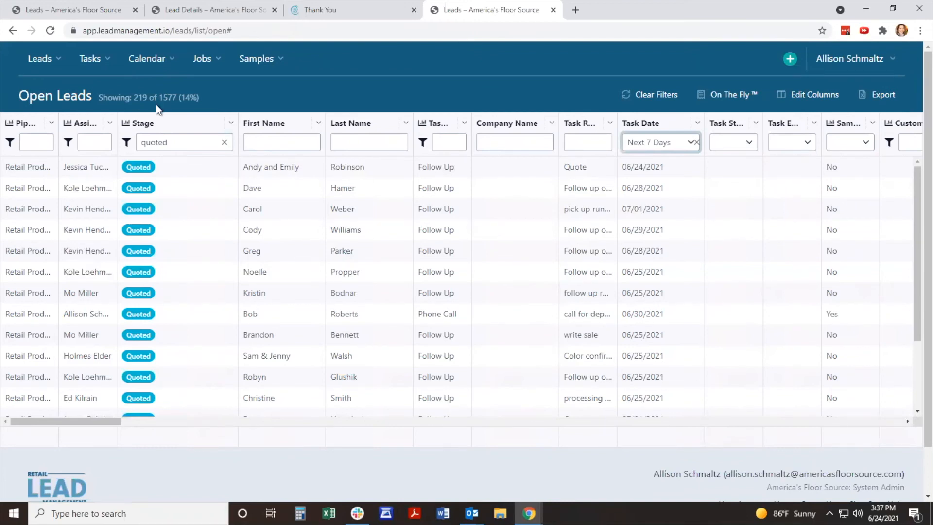
Step: Widen the Assigned To column to fit full names and apply On The Fly to the filtered leads
left_click_drag(117, 123, 174, 124)
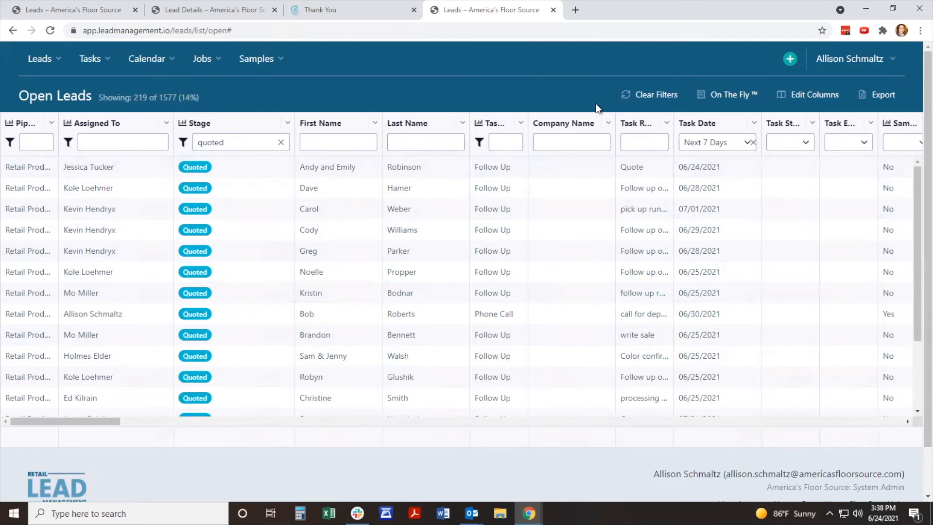
left_click(737, 97)
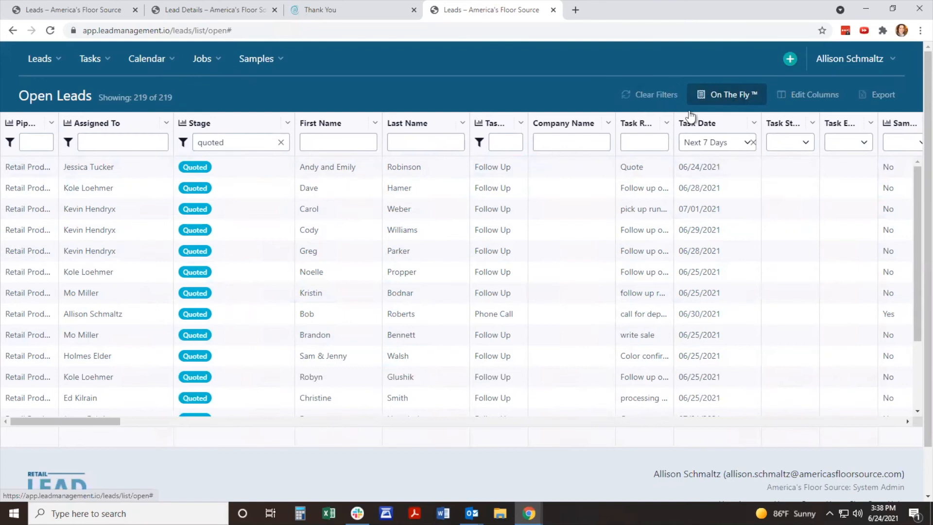
Step: Open the Assigned To chart and review how the filtered quoted leads are distributed among the assignees
left_click(67, 123)
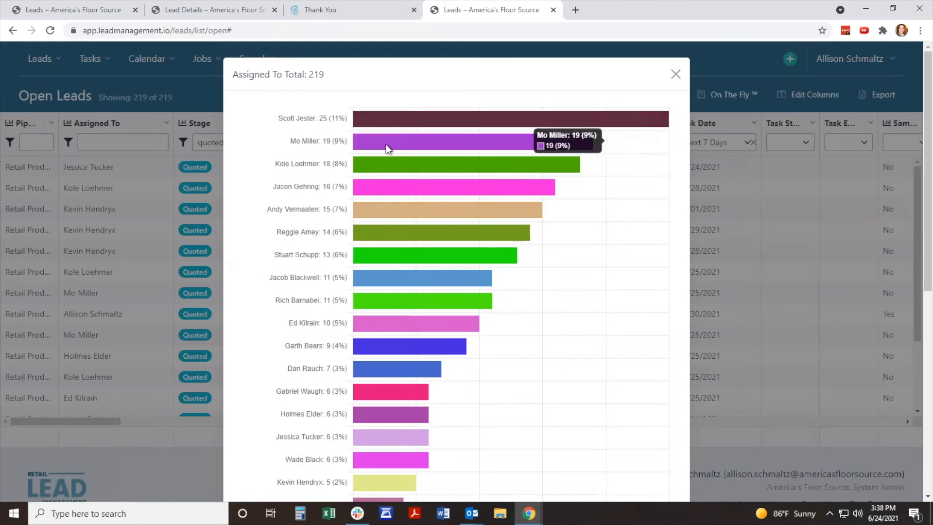
scroll(386, 144, "down", 2)
scroll(386, 146, "down", 2)
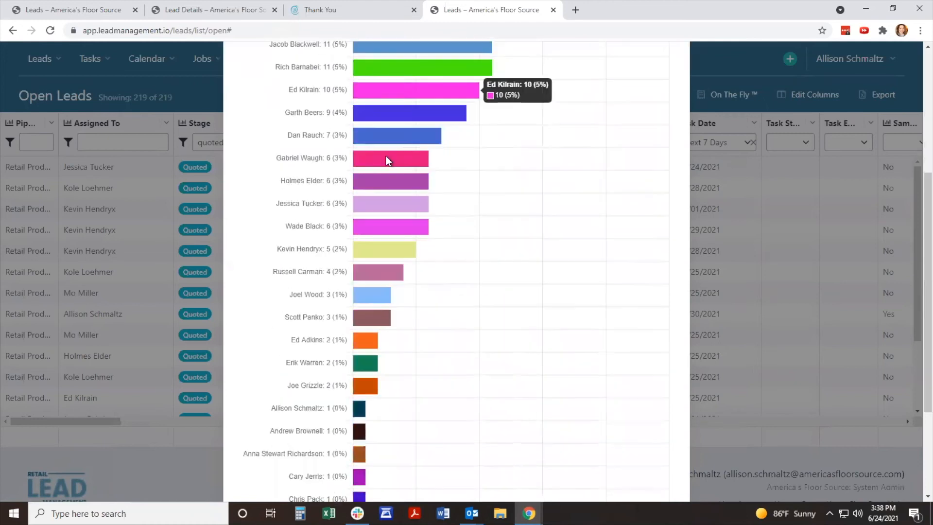
scroll(387, 153, "up", 4)
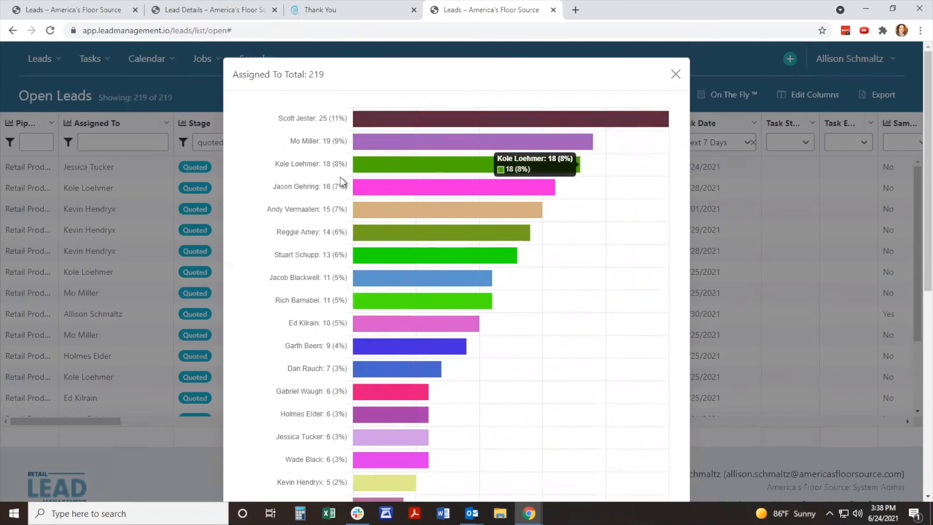
Step: Close the Assigned To chart and clear all filters from the open leads list
left_click(676, 74)
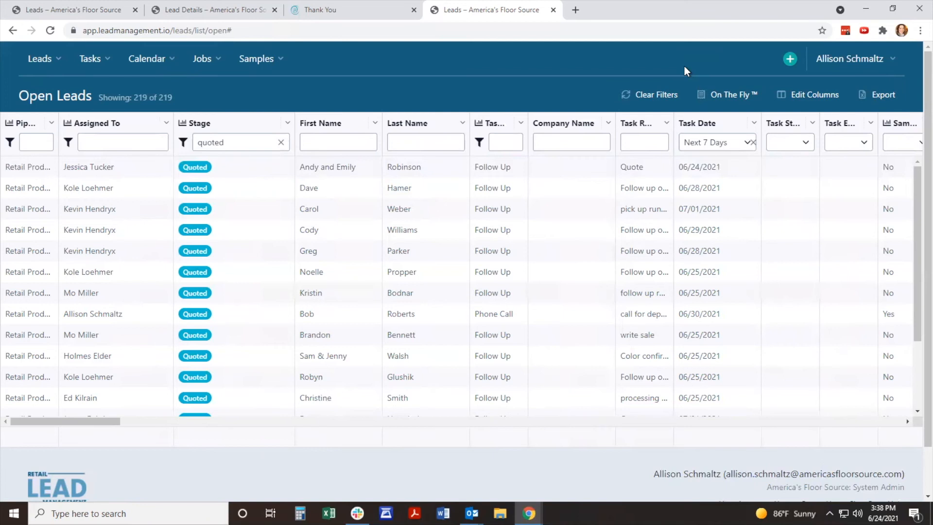
left_click(657, 96)
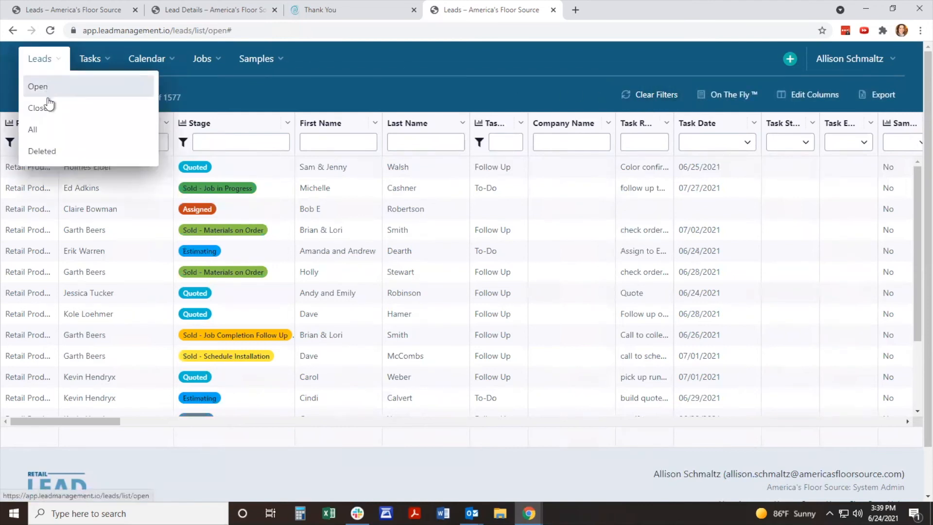
Step: Open the closed leads list and widen its Stage column to fit the full stage labels
left_click(50, 112)
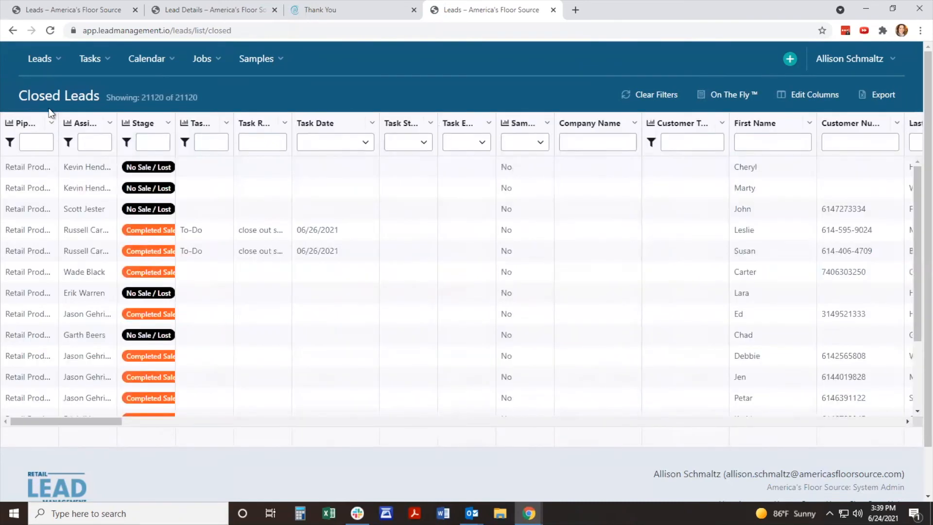
left_click_drag(173, 121, 203, 121)
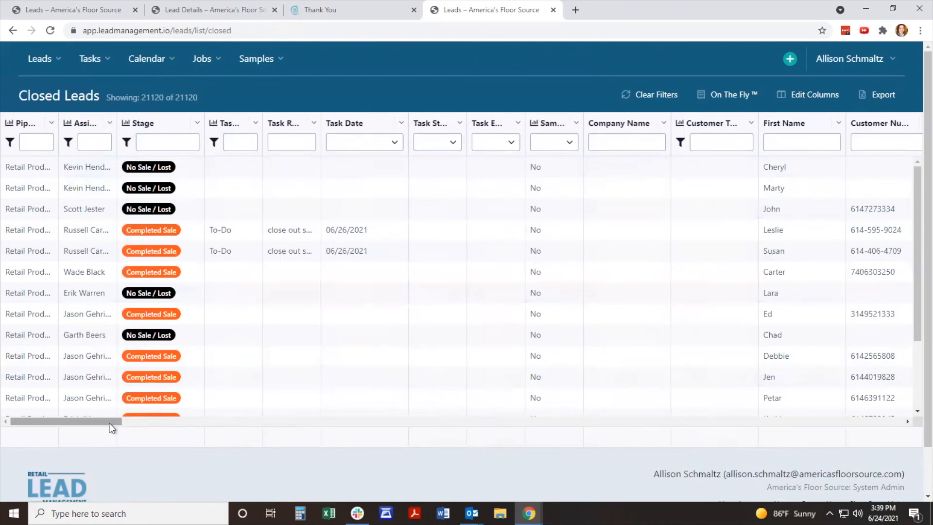
Step: Pin the Closed At column to the left of the closed leads list and return to the first columns
left_click_drag(110, 421, 896, 422)
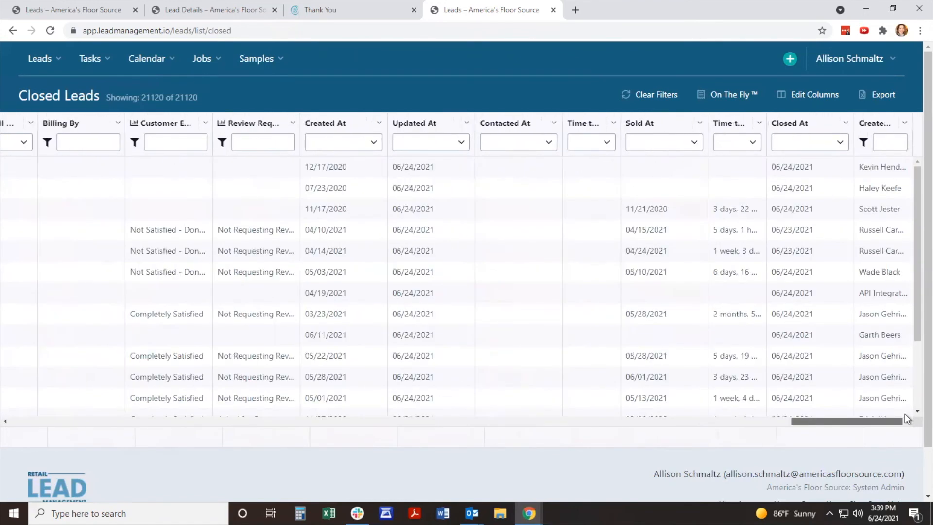
left_click(846, 124)
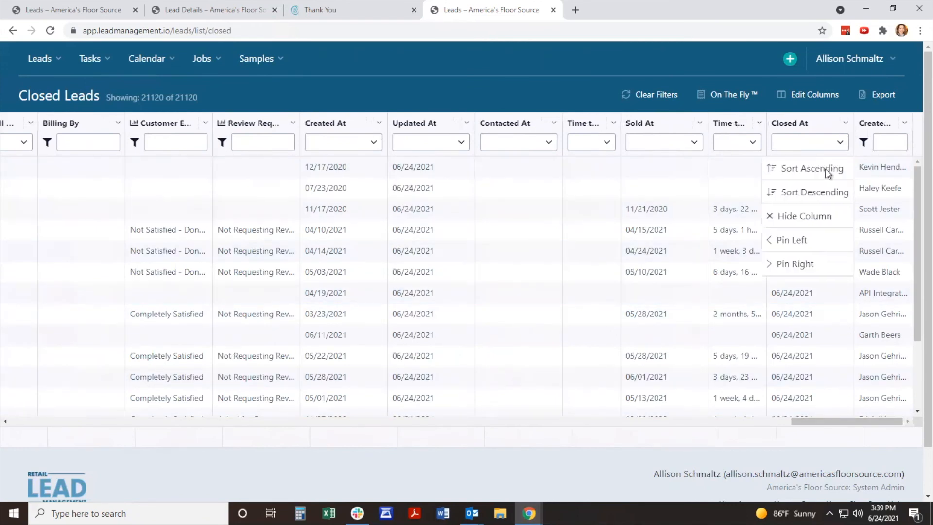
left_click(795, 246)
left_click_drag(778, 422, 91, 422)
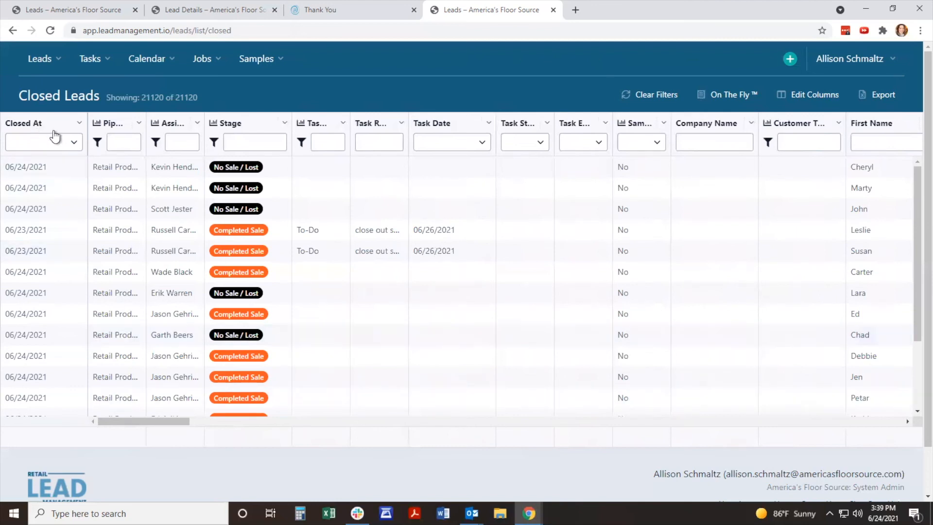
Step: Filter the closed leads to a Closed At date in the Last 90 Days and apply On The Fly
left_click(74, 143)
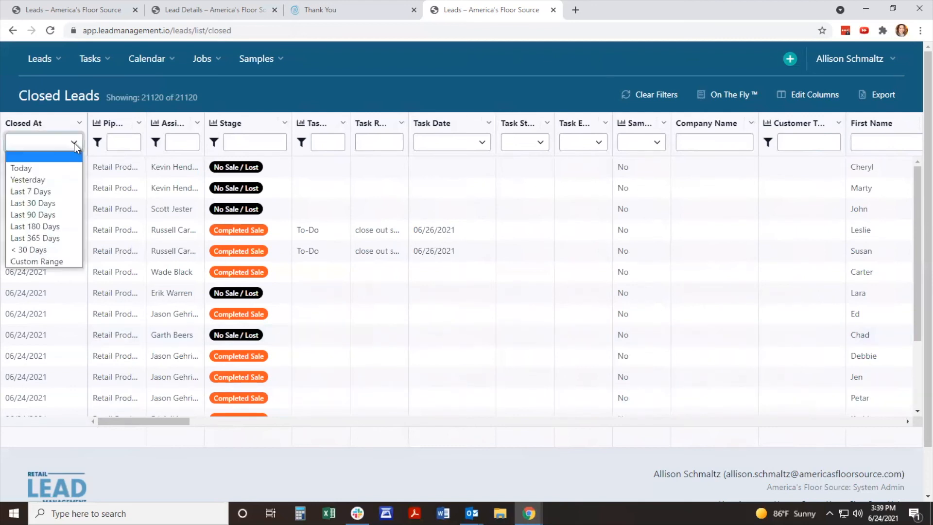
left_click(54, 213)
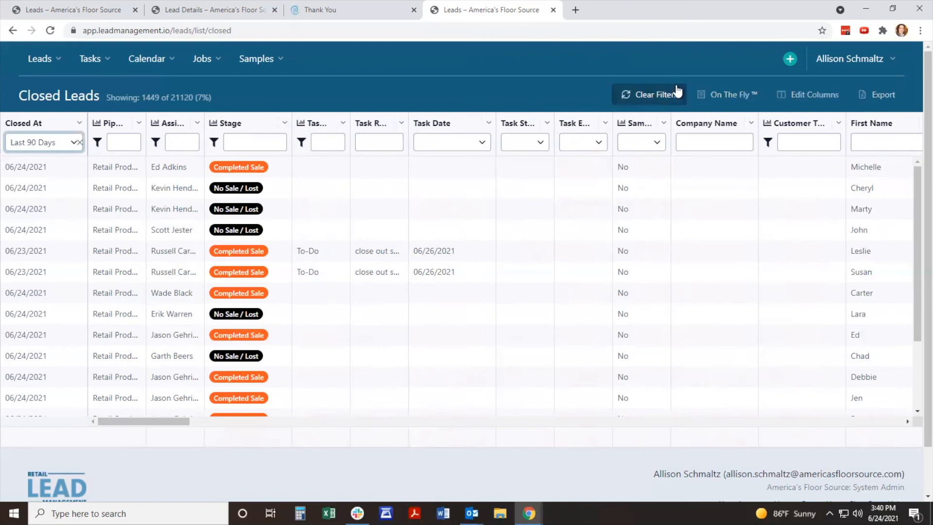
left_click(734, 97)
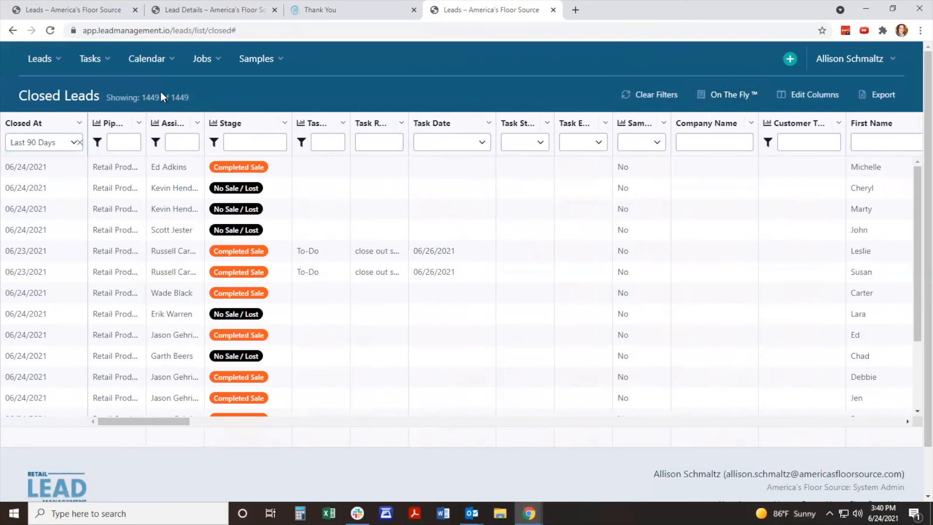
Step: Review the Stage chart comparing completed and lost sales for the filtered closed leads, and close it
left_click(214, 125)
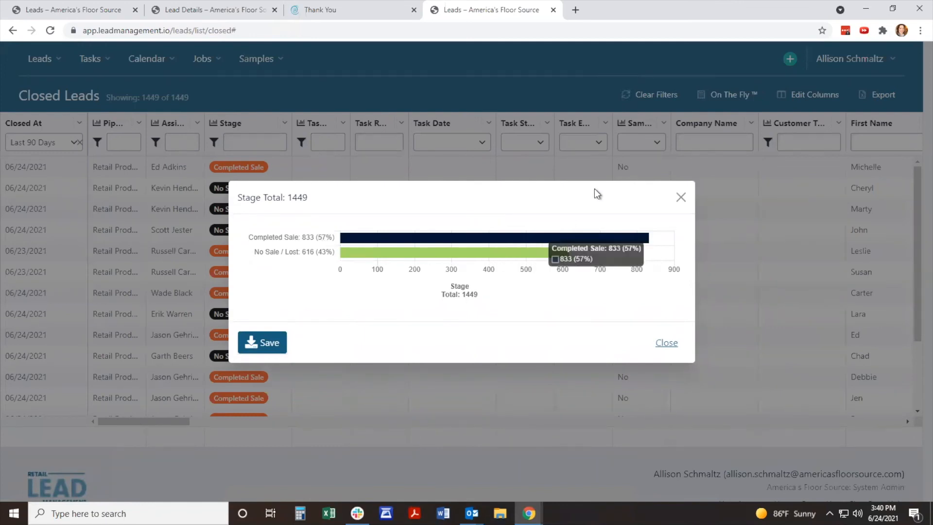
left_click(681, 199)
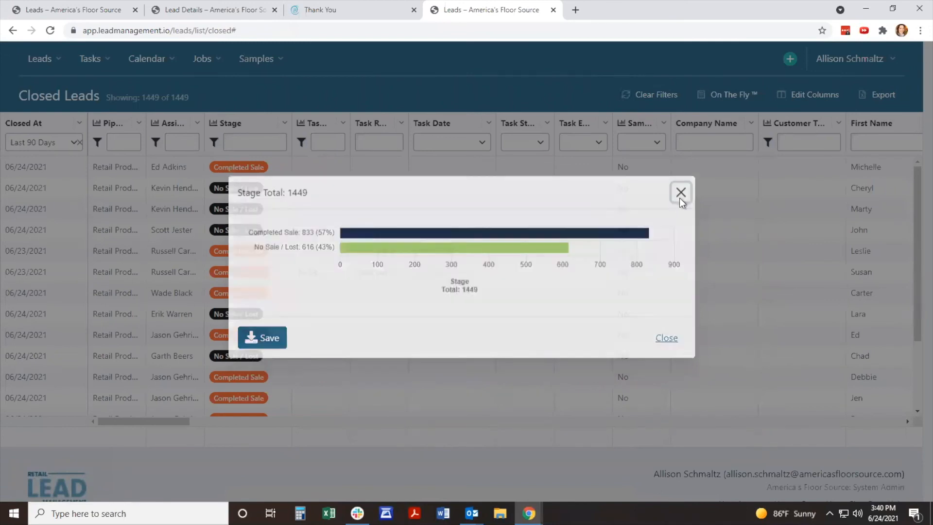
Step: Widen the Assigned To column to fit full names and filter the closed leads to a single salesperson
left_click_drag(203, 128, 240, 127)
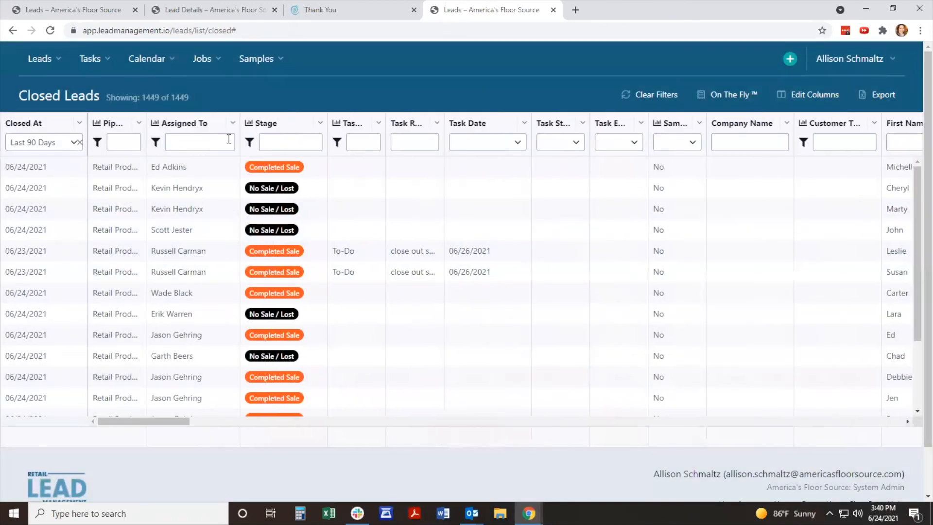
left_click(155, 143)
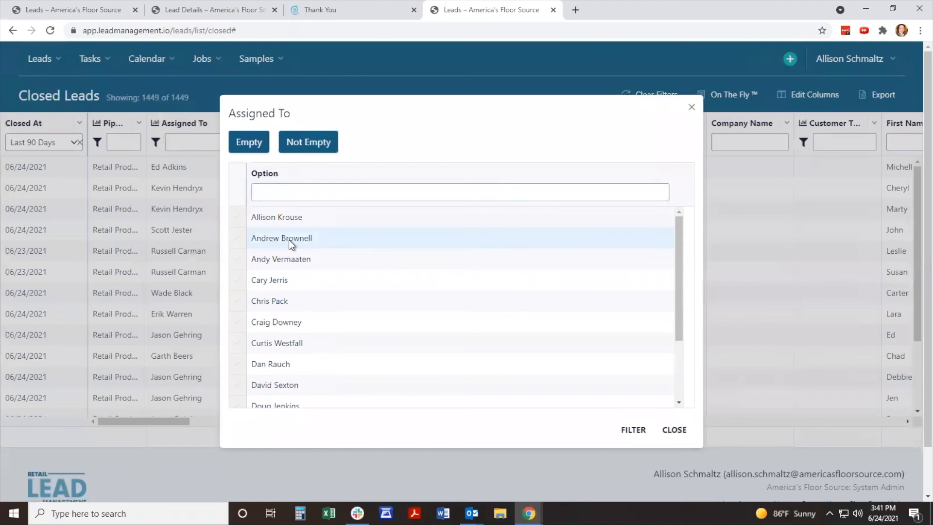
scroll(325, 272, "down", 2)
scroll(325, 271, "down", 3)
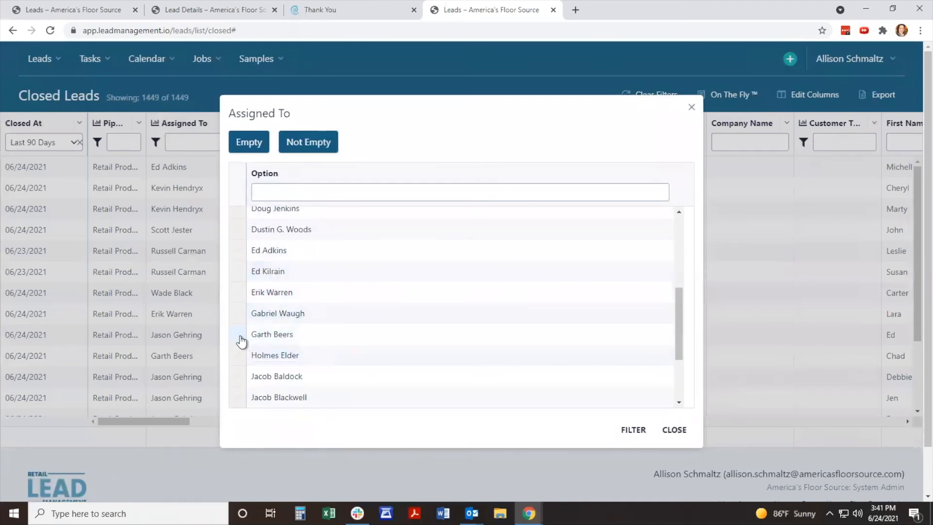
left_click(258, 333)
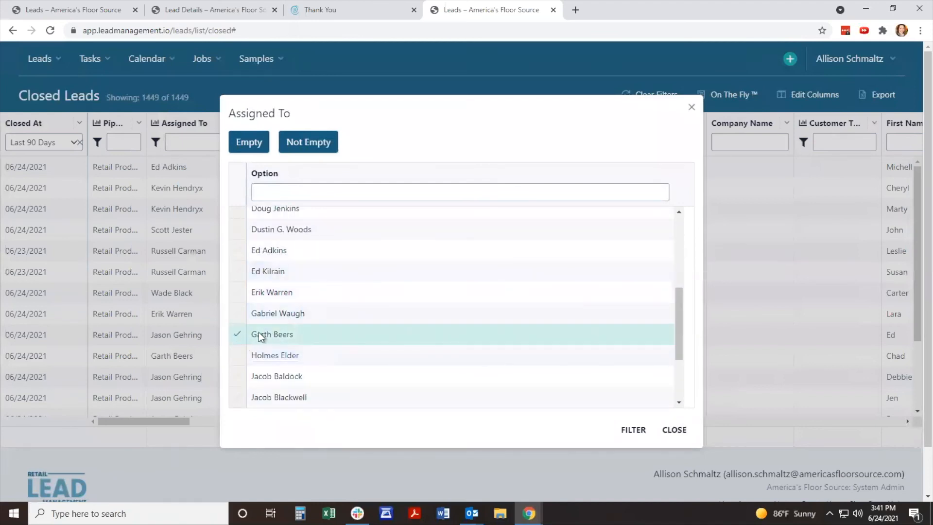
left_click(631, 430)
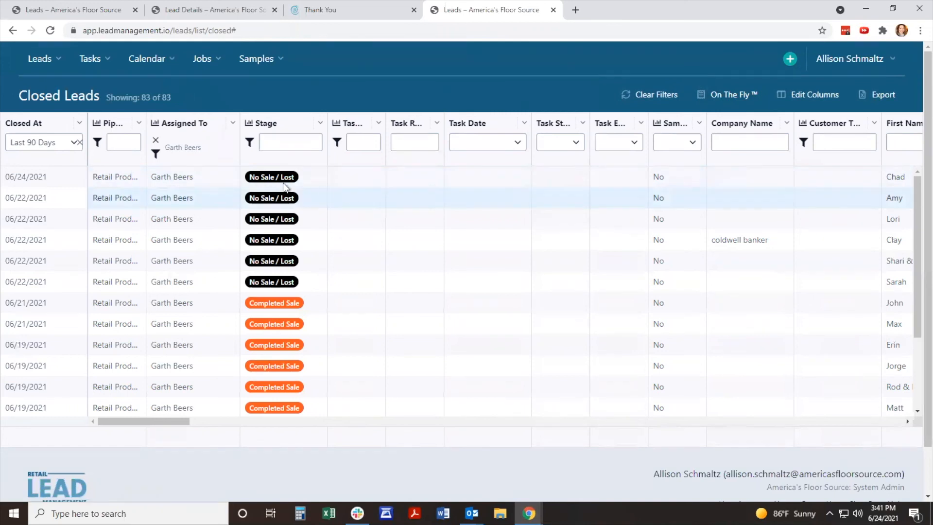
Step: Open the Stage chart for the selected salesperson's closed leads, review the closing ratio, and close the chart
left_click(248, 124)
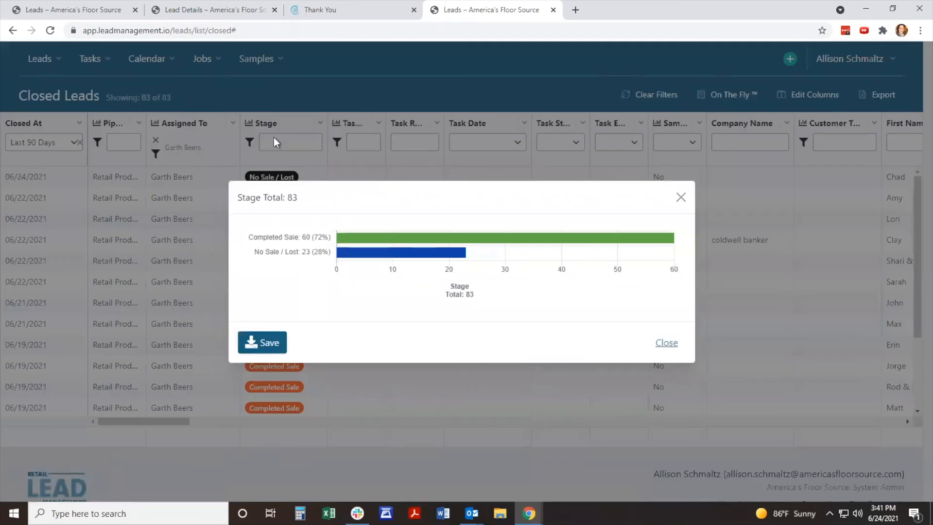
mouse_move(326, 238)
left_click(681, 198)
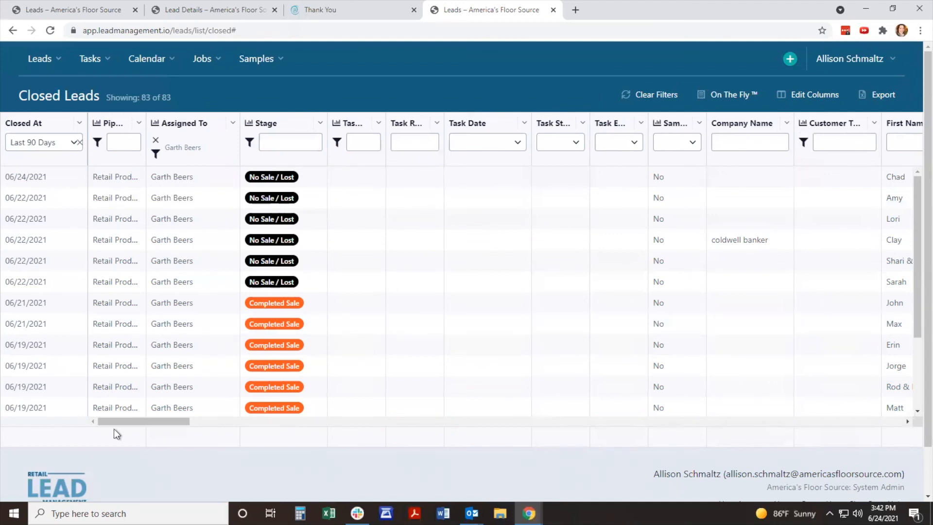
mouse_move(127, 422)
left_mouse_down()
mouse_move(176, 427)
mouse_move(118, 424)
mouse_move(117, 413)
left_mouse_up()
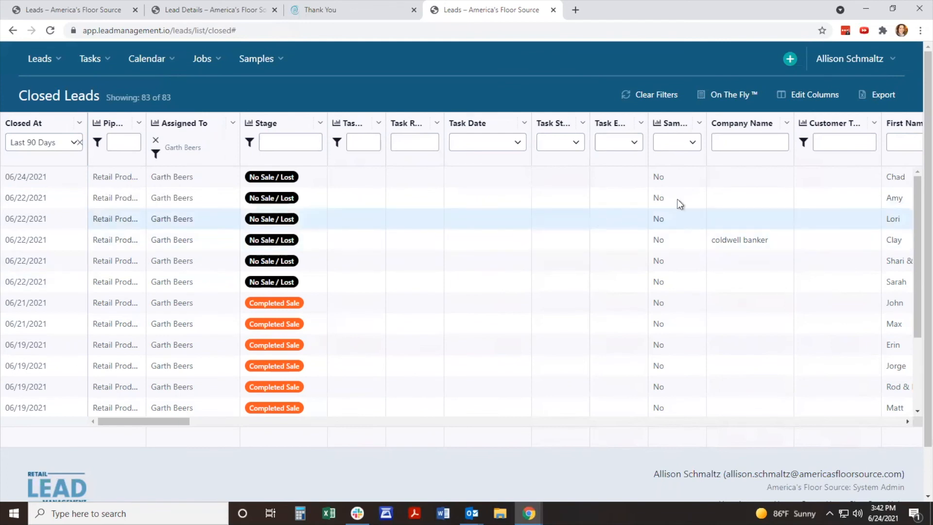
Step: Clear all filters from the closed leads list and export the list
left_click(655, 96)
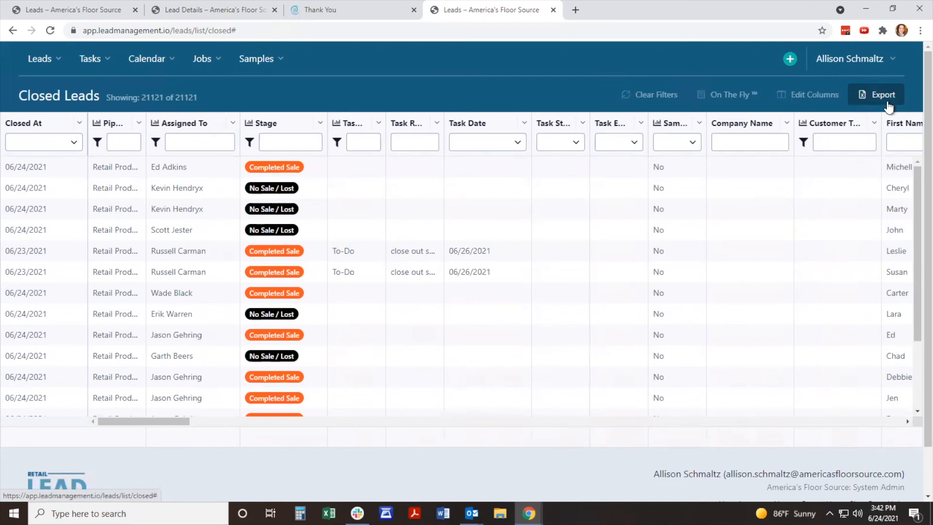
left_click(888, 103)
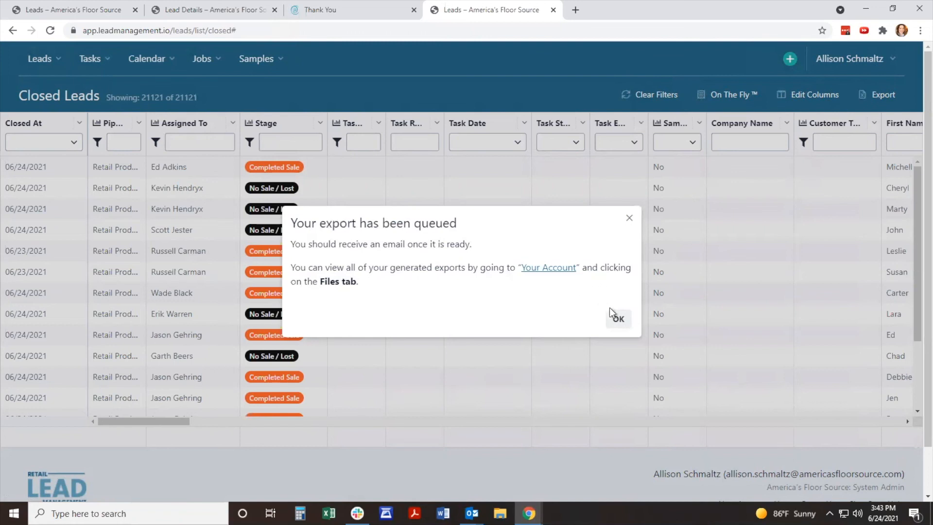
Step: Go to the user account from the export notice and view its generated export files
left_click(549, 269)
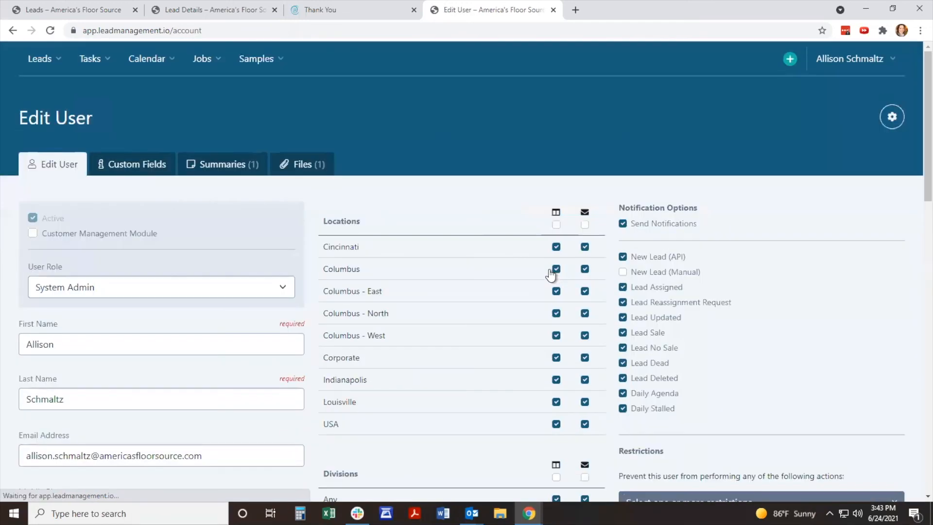
left_click(302, 168)
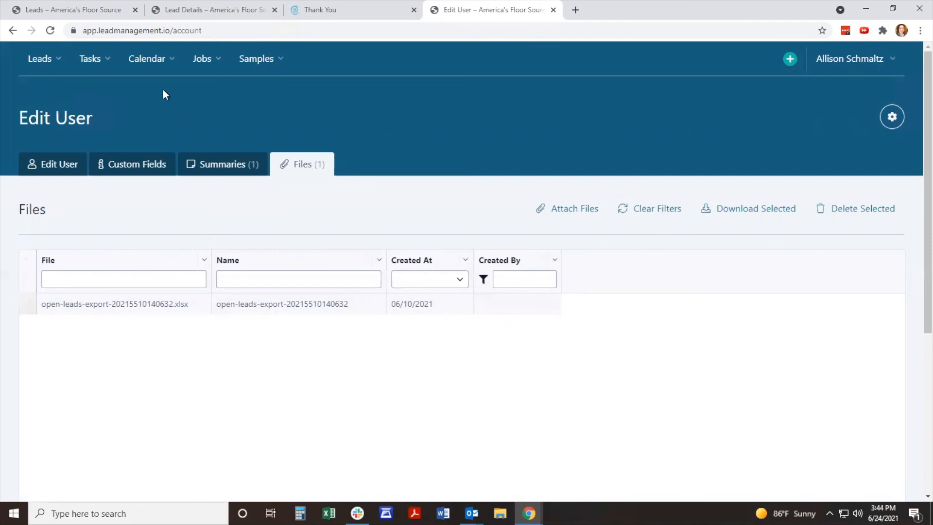
Step: Open the calendar and review the June 2021 month view and the daily event list beneath it
left_click(166, 65)
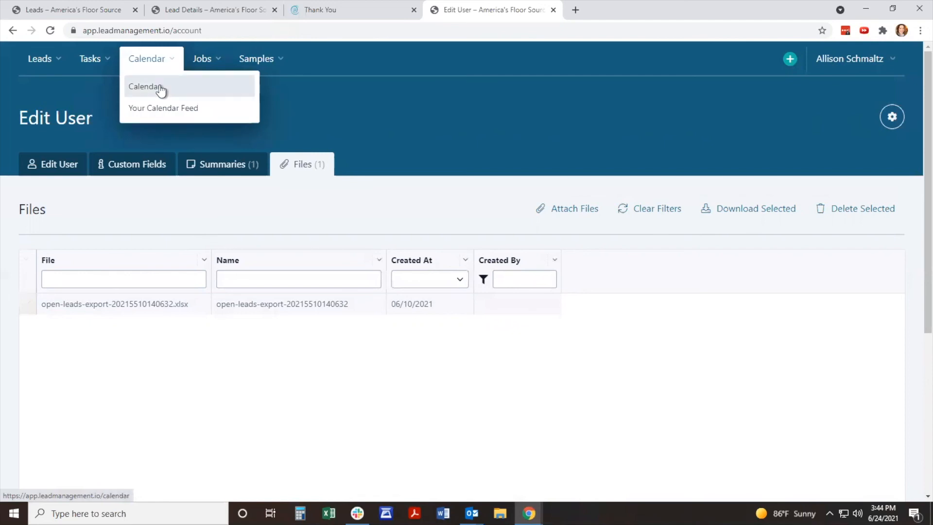
left_click(160, 88)
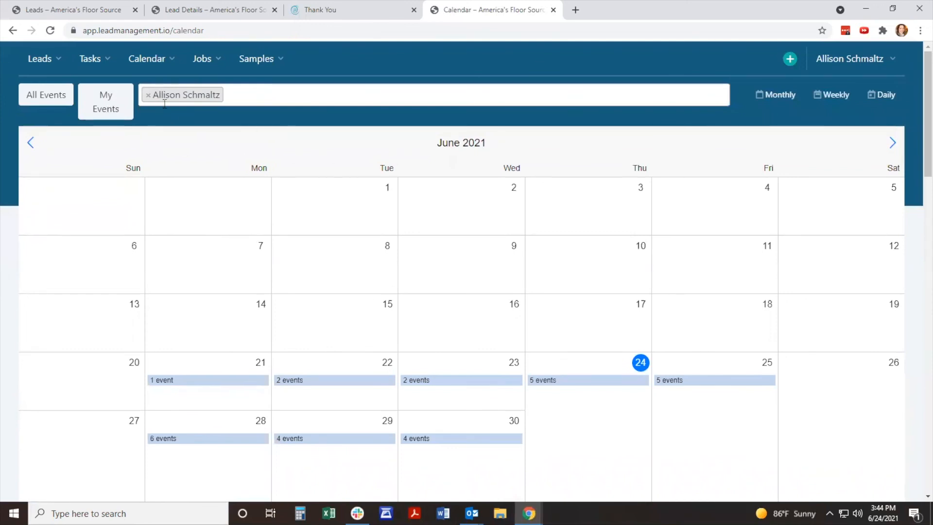
scroll(380, 343, "down", 2)
scroll(380, 344, "down", 2)
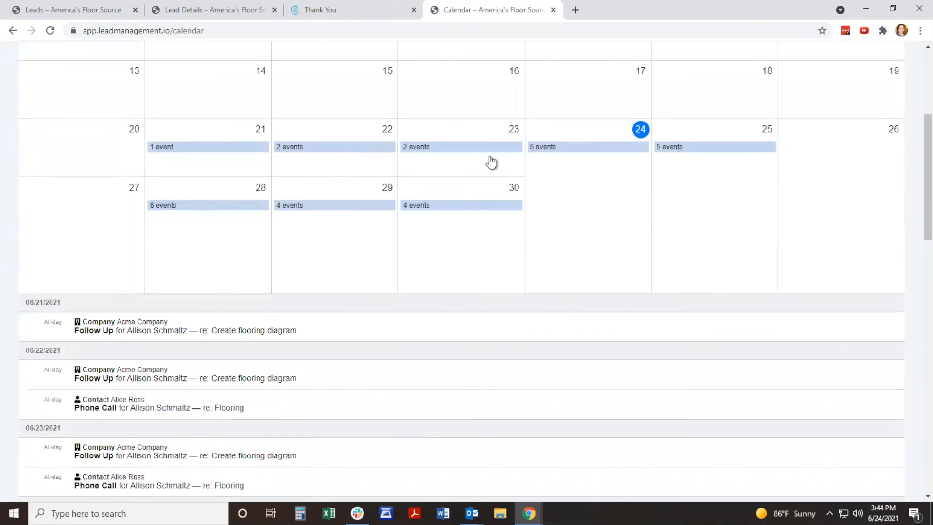
scroll(515, 204, "down", 2)
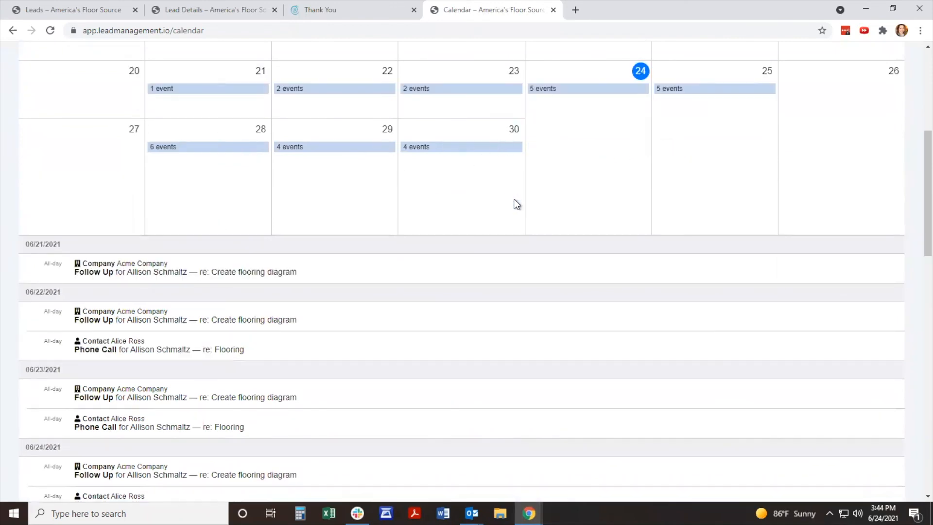
scroll(516, 204, "up", 1)
scroll(515, 203, "up", 1)
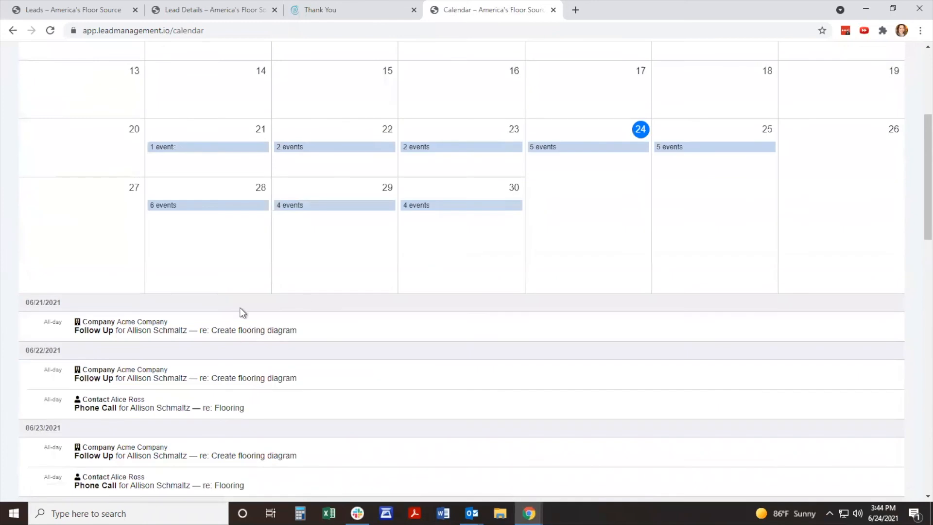
scroll(224, 369, "down", 2)
scroll(223, 410, "down", 1)
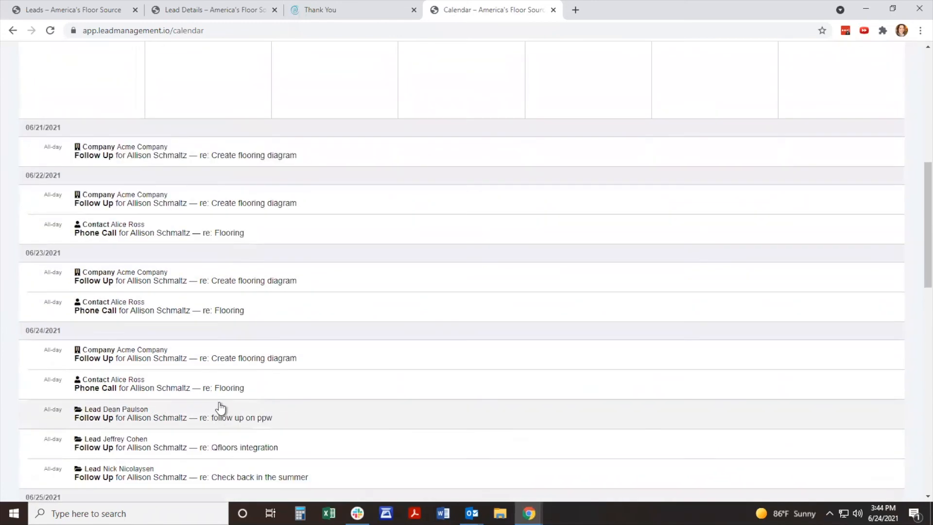
Step: Open the June 24 events in the month view and review the tasks listed for that day
scroll(408, 356, "up", 4)
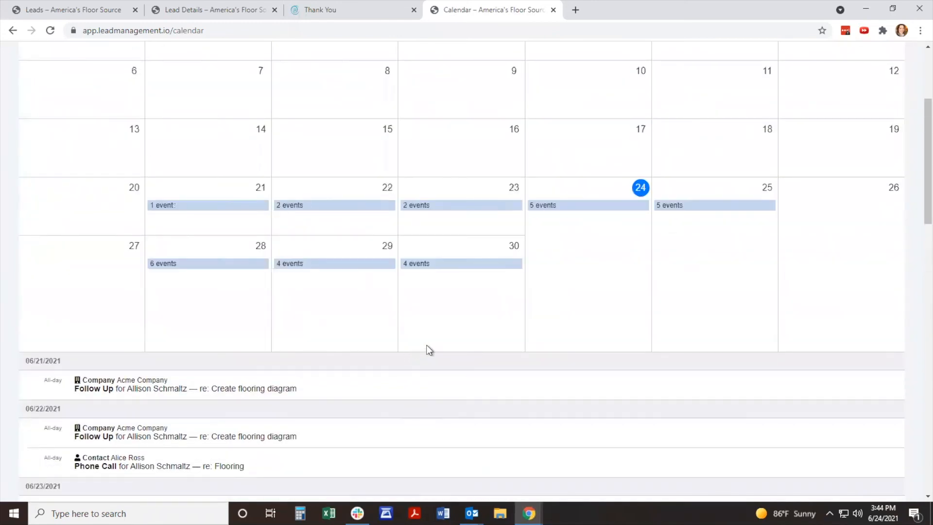
scroll(427, 350, "up", 2)
left_click(563, 326)
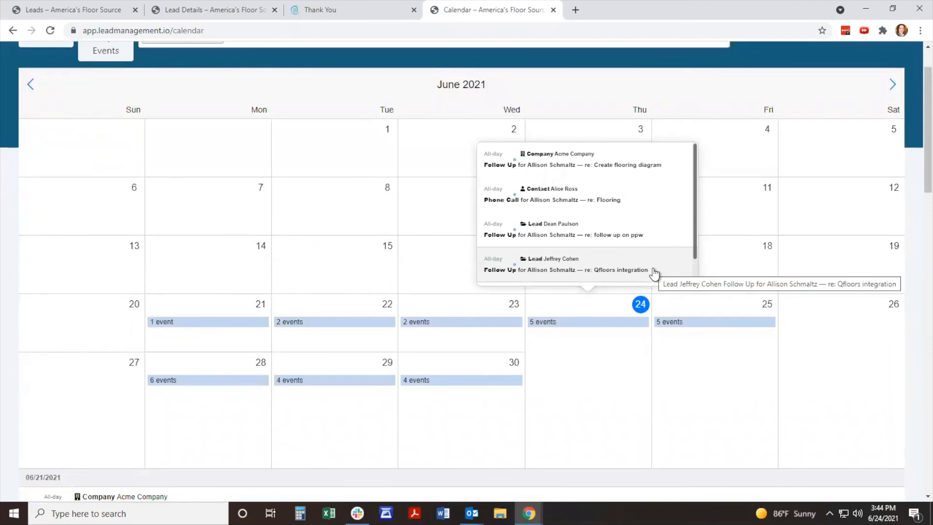
Step: Show all users' events on the calendar, and switch back to My Events
scroll(661, 379, "up", 1)
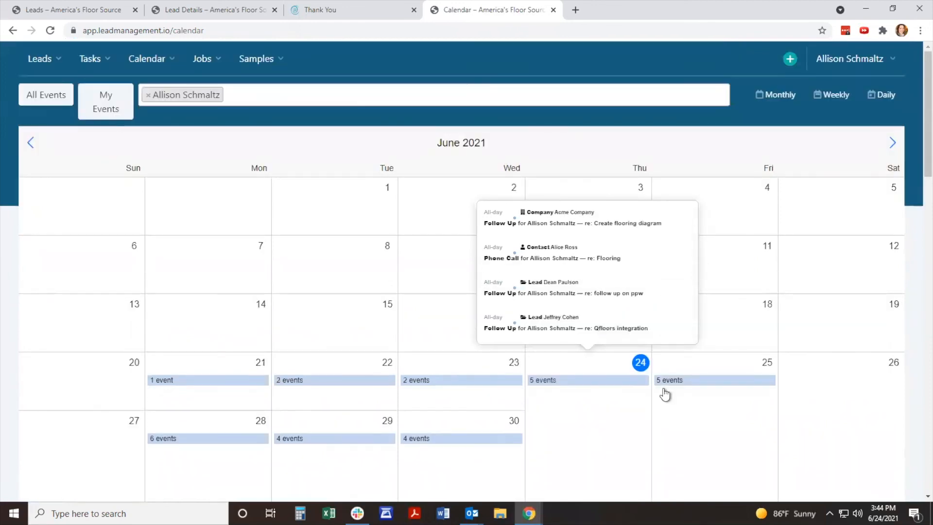
left_click(49, 100)
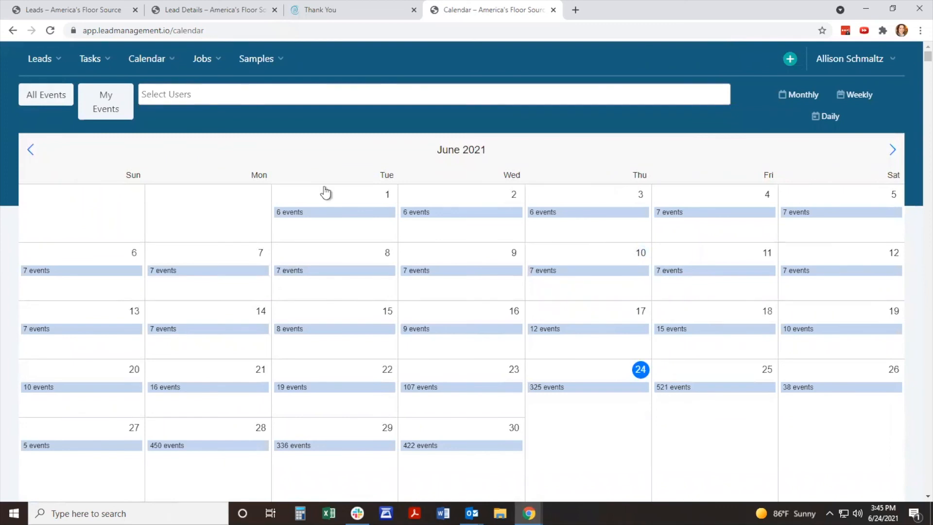
left_click(121, 112)
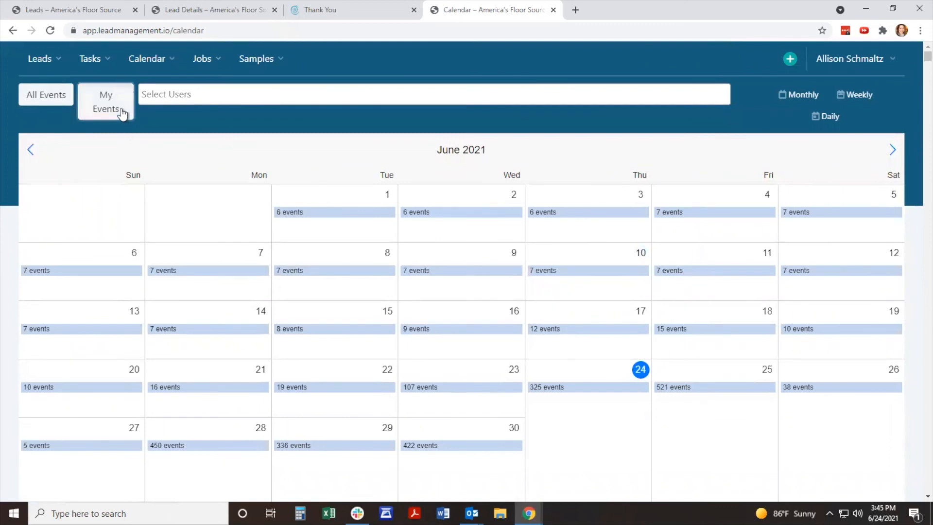
Step: Filter the calendar to a single colleague's events and review the follow-up tasks listed beneath the June 2021 month view
left_click(148, 96)
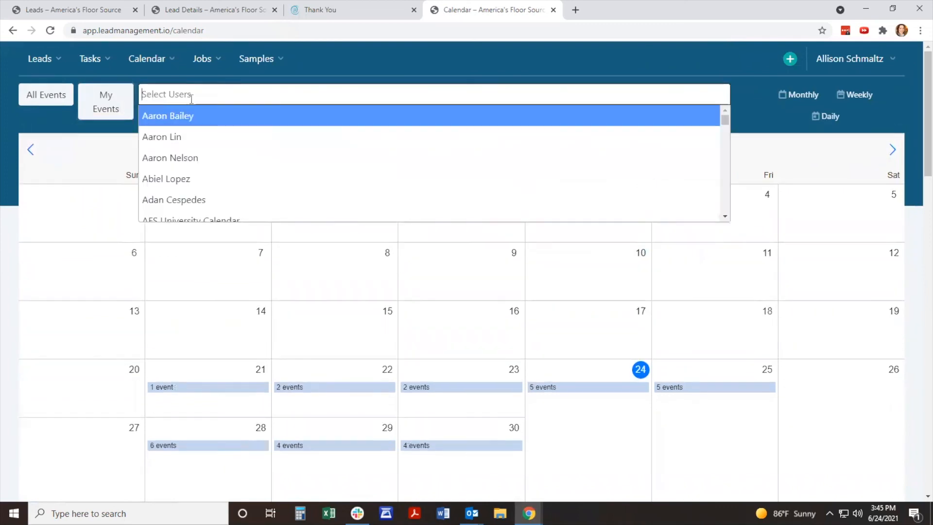
type("claire")
left_click(206, 115)
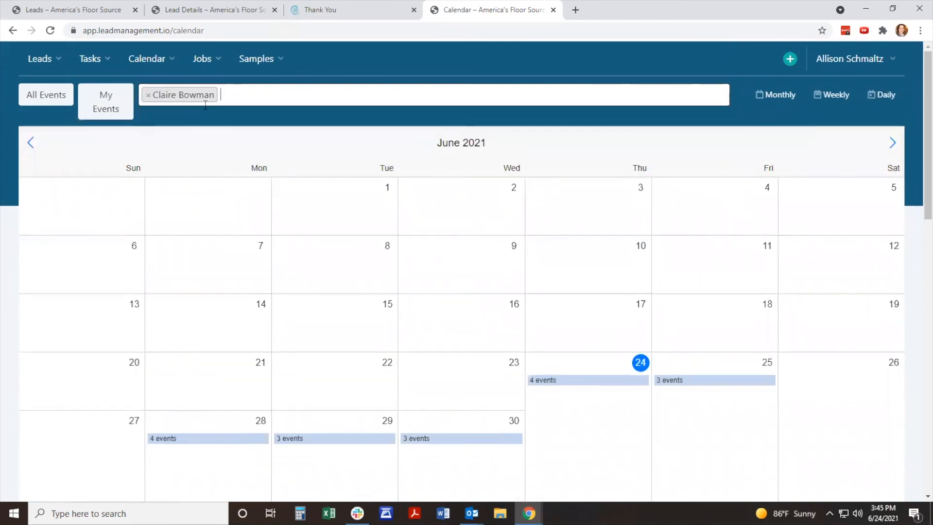
scroll(537, 290, "down", 4)
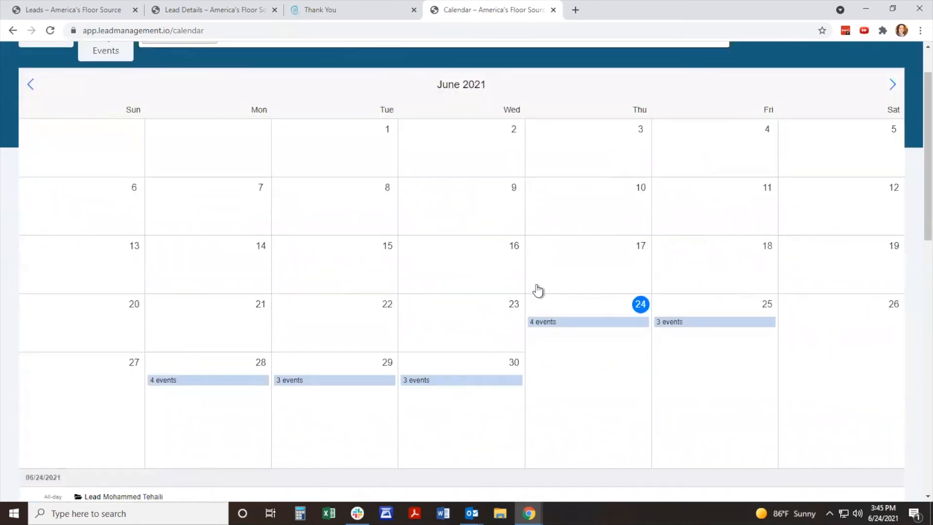
scroll(539, 290, "down", 5)
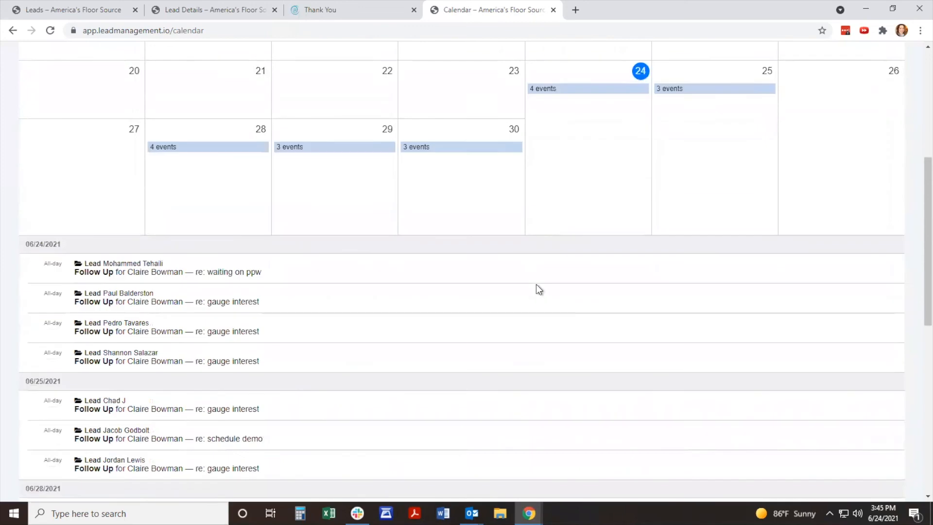
scroll(539, 290, "up", 9)
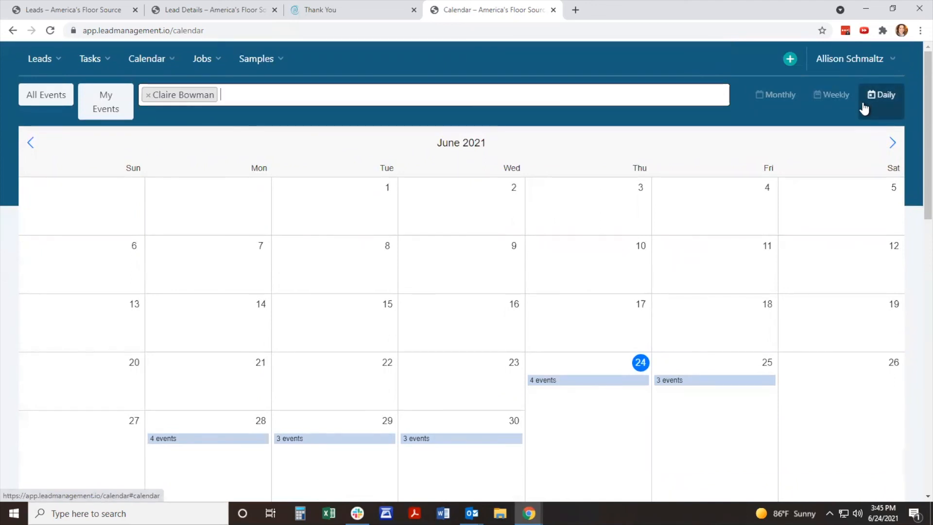
Step: Start a new user task and set its task type to Meeting
left_click(790, 60)
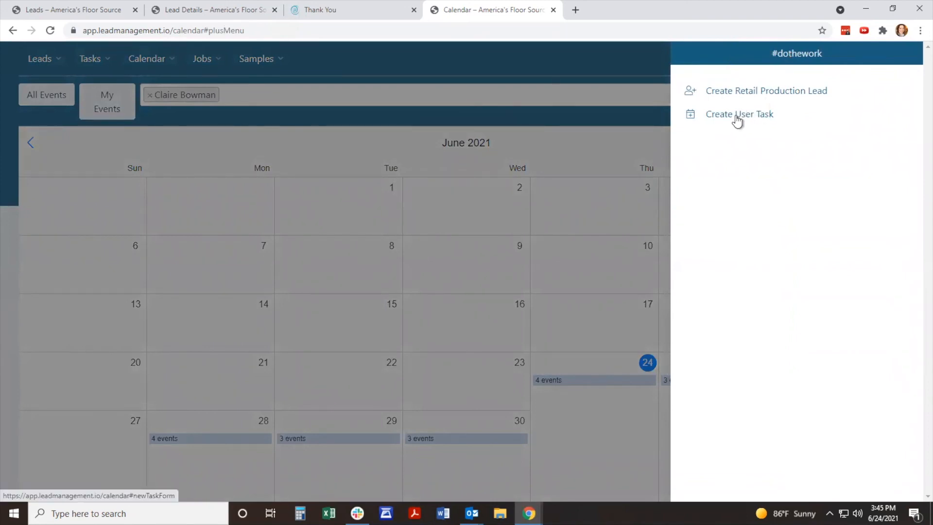
left_click(736, 117)
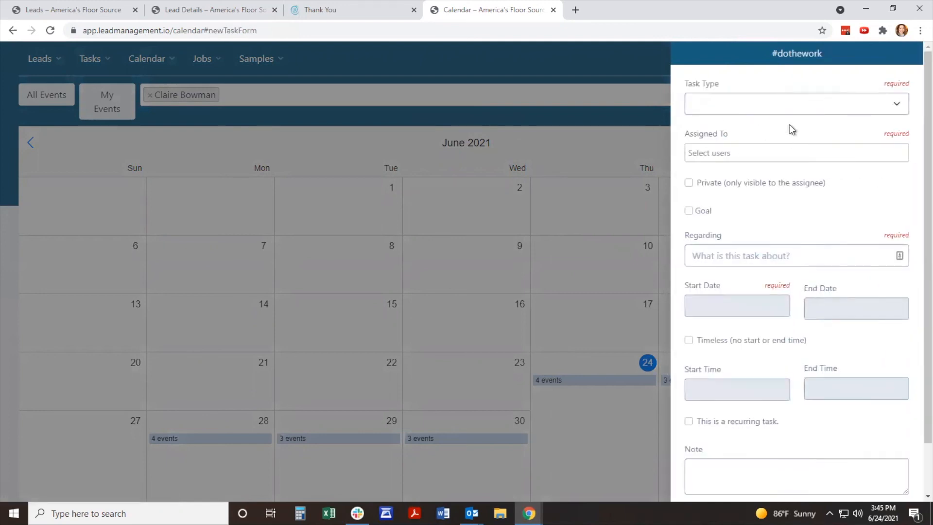
left_click(798, 101)
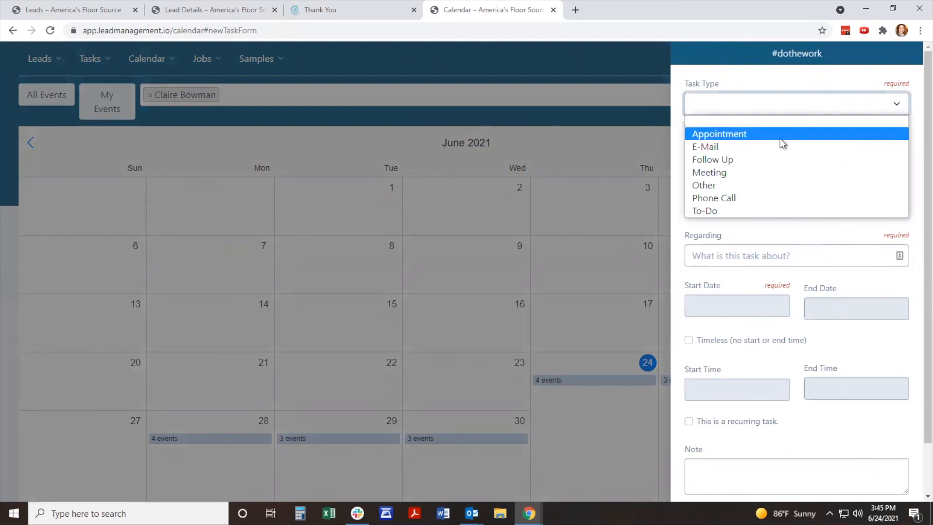
left_click(776, 174)
Step: Assign the meeting task to the signed-in user and to the colleague whose calendar is being shown
left_click(780, 155)
type("alli")
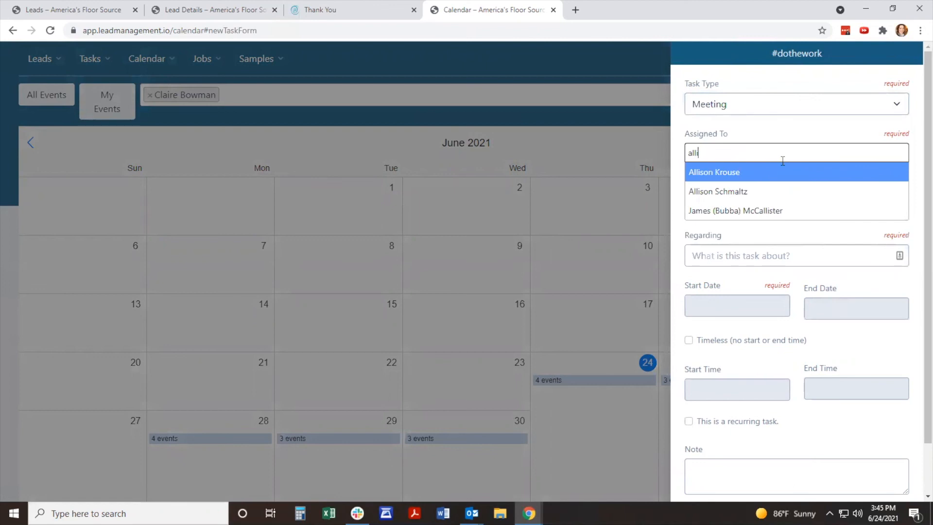
key("Down")
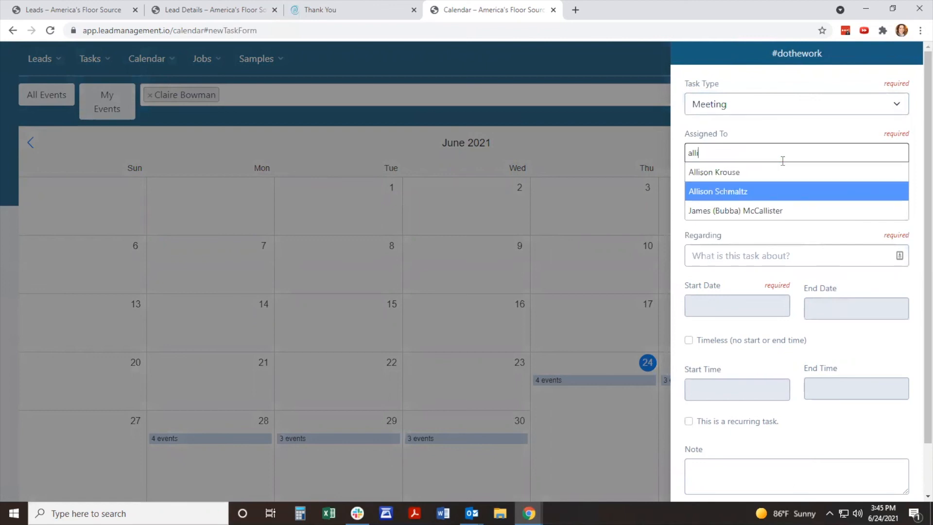
left_click(786, 194)
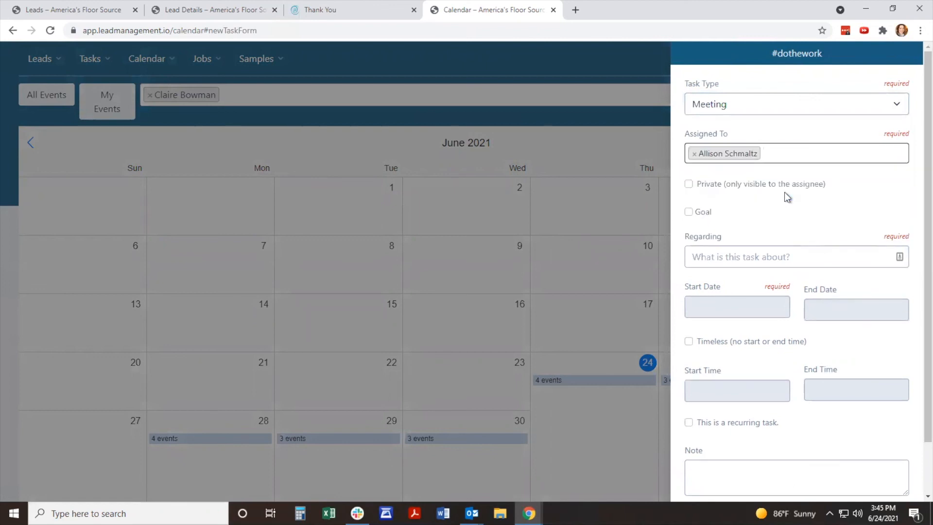
type("claire")
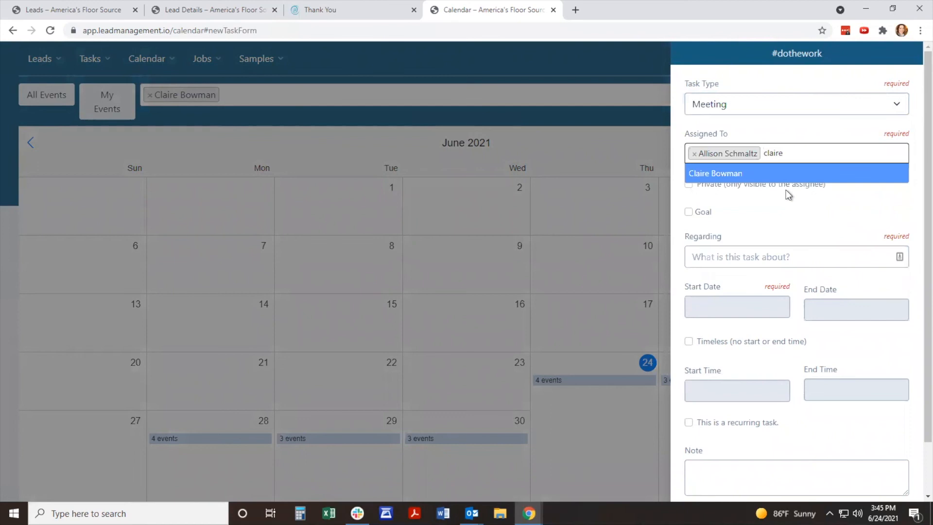
left_click(797, 171)
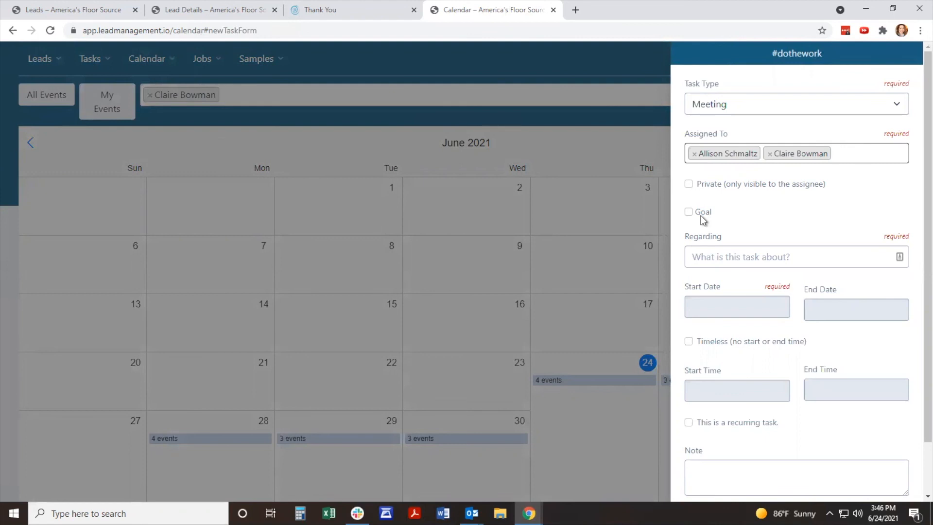
Step: Enter "sales meeting" as what the task is regarding, and set its start and end dates to 06/25/2021
left_click(739, 254)
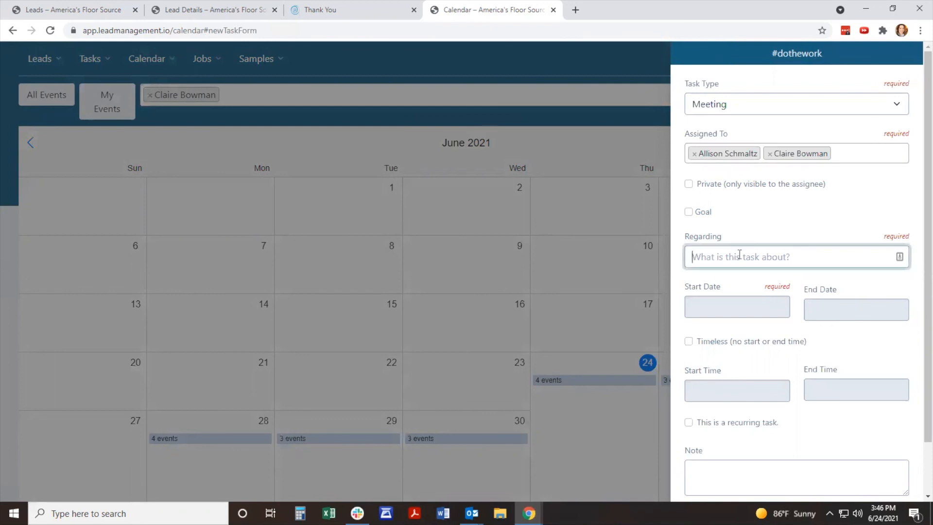
type("sales")
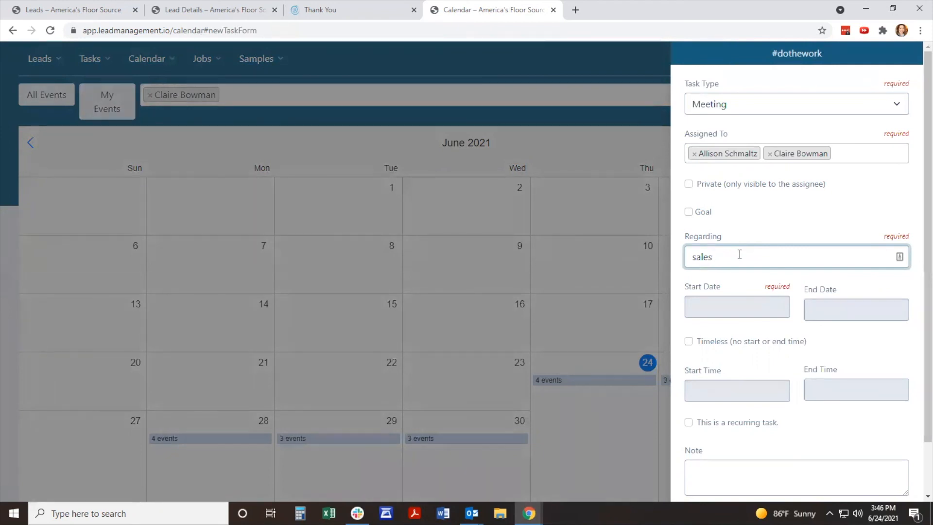
type("meeting")
left_click(741, 307)
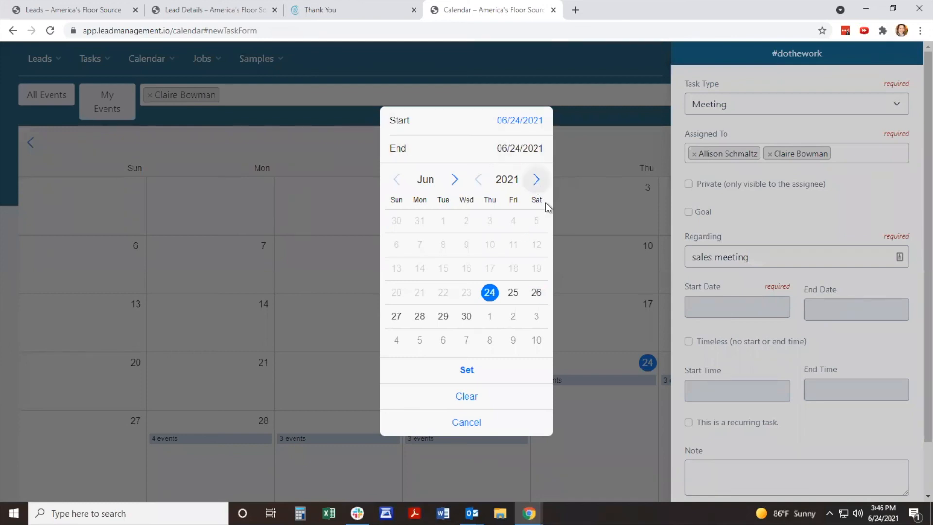
left_click(513, 295)
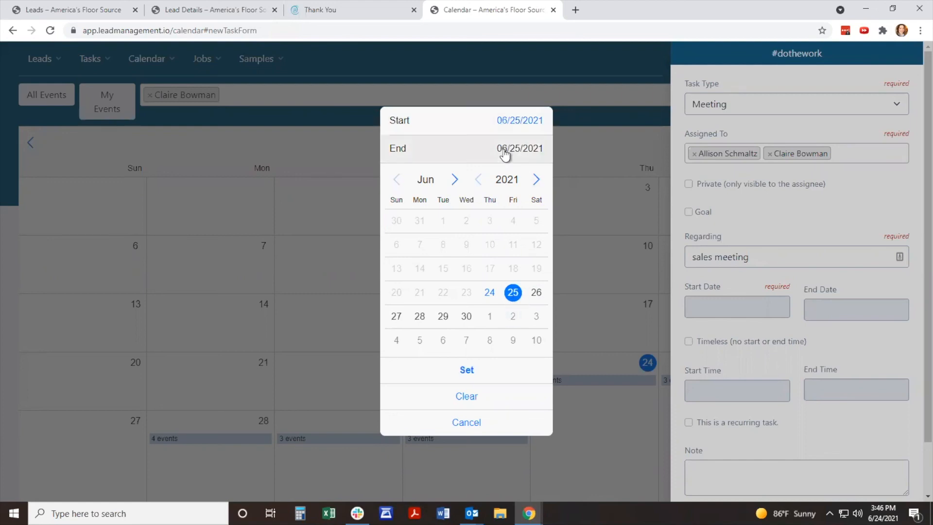
left_click(515, 130)
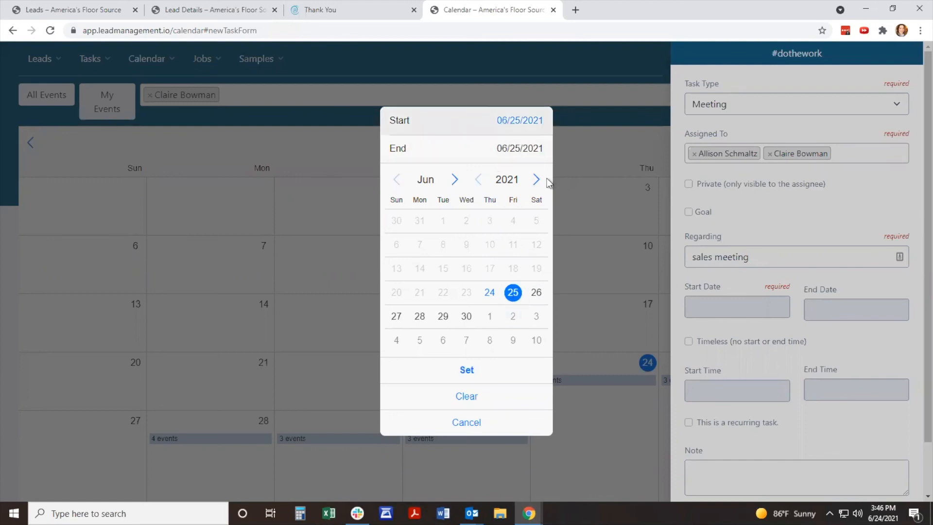
left_click(490, 375)
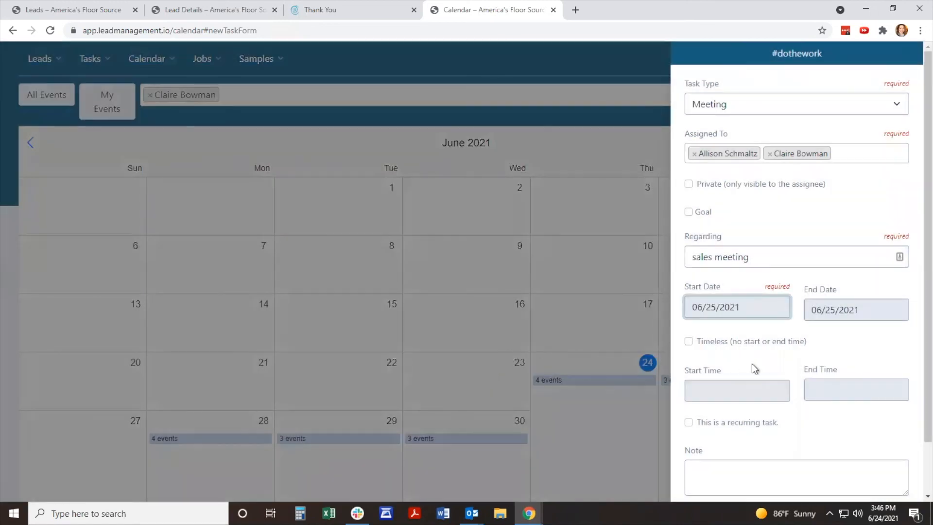
Step: Schedule the sales meeting from 9:00 AM to 10:00 AM and save the task
left_click(732, 392)
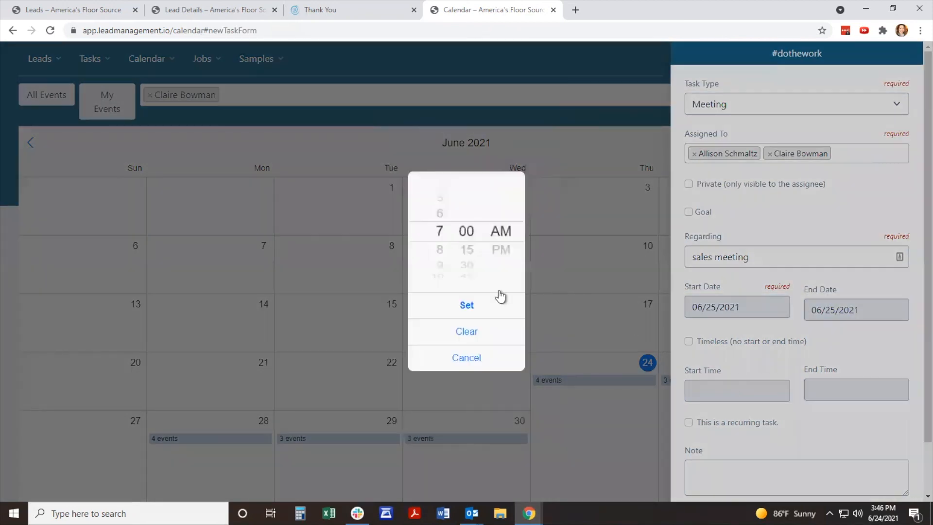
scroll(439, 277, "down", 2)
left_click(465, 306)
scroll(746, 346, "down", 1)
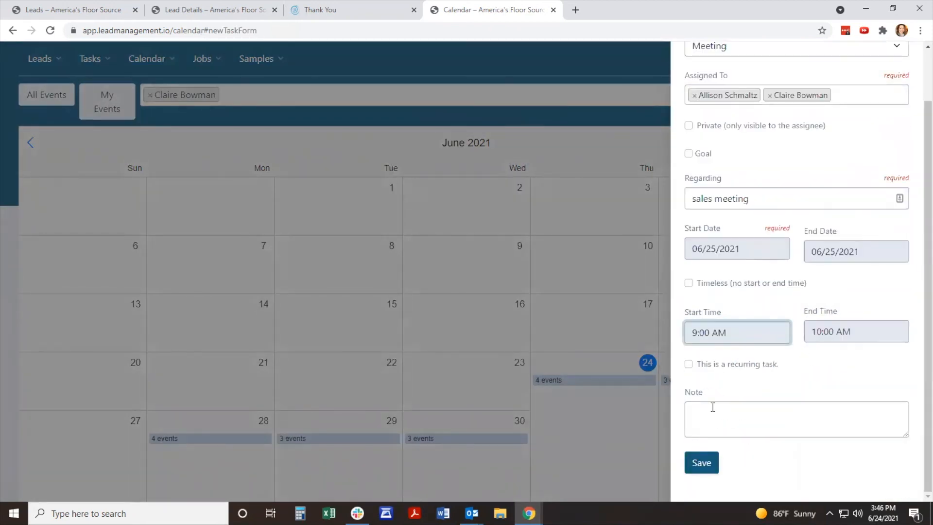
left_click(703, 464)
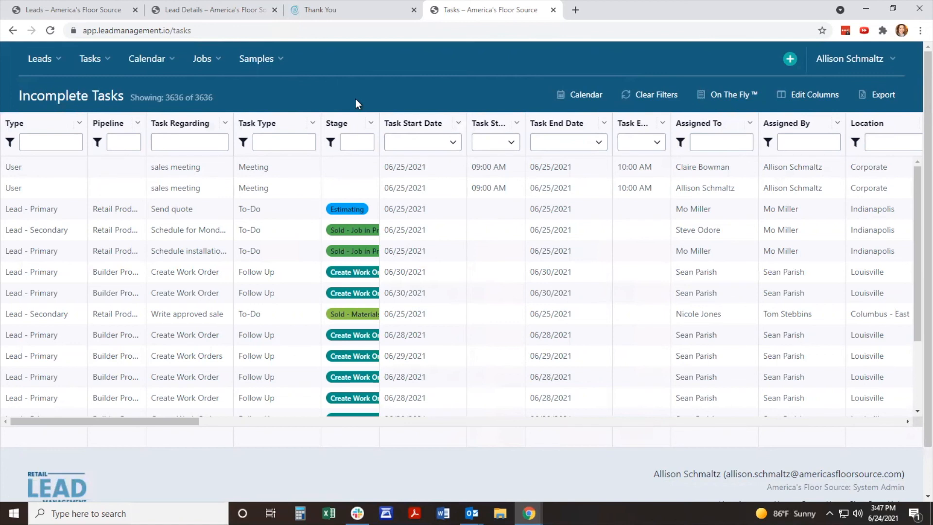
Step: Show the signed-in user's account options and locate the Help entry
left_click(883, 60)
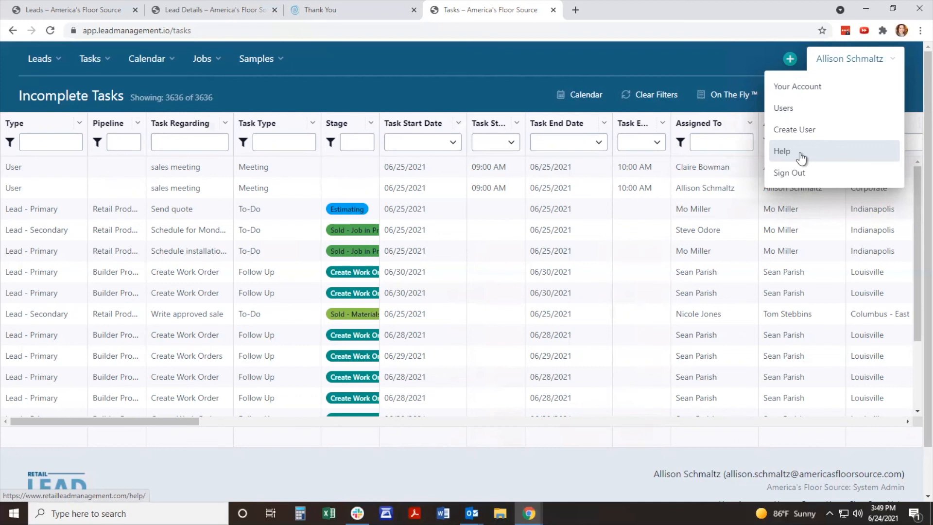
scroll(802, 156, "down", 2)
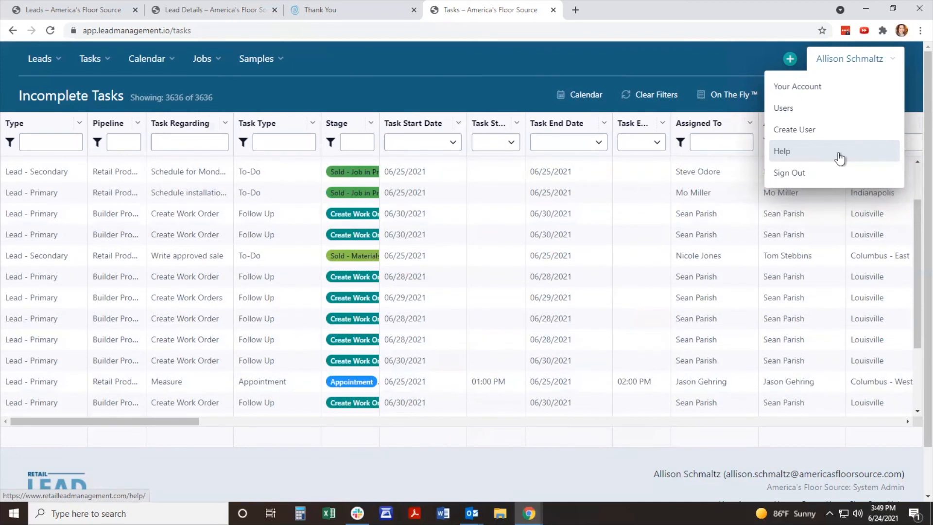